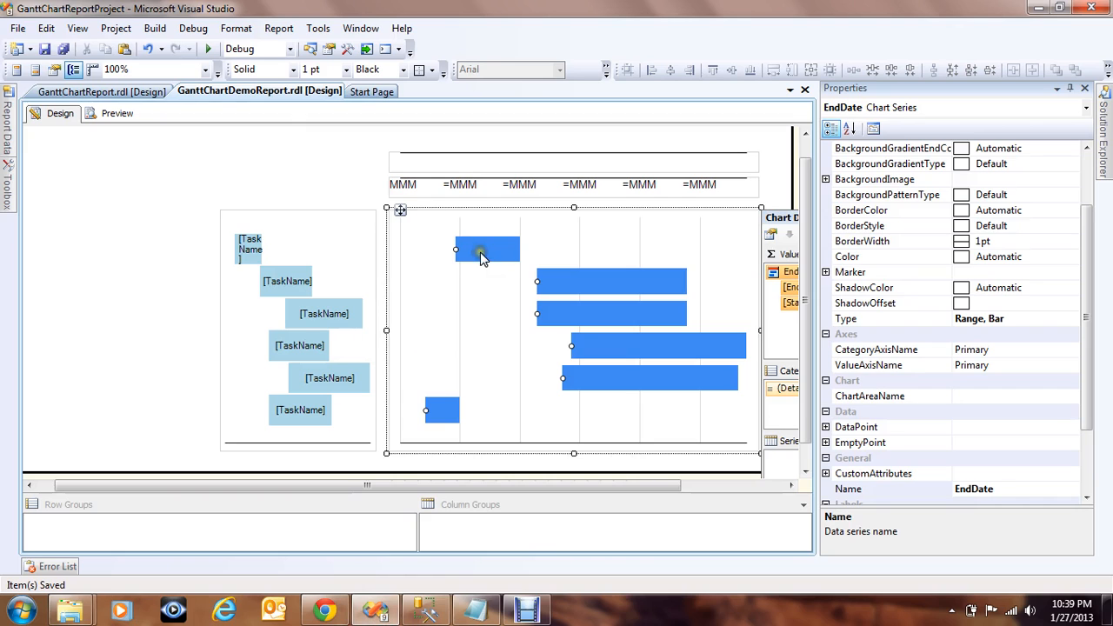
Select the EndDate bar series in the main Gantt chart and expand its Label properties to the label text setting.
left_click(291, 177)
left_click(477, 255)
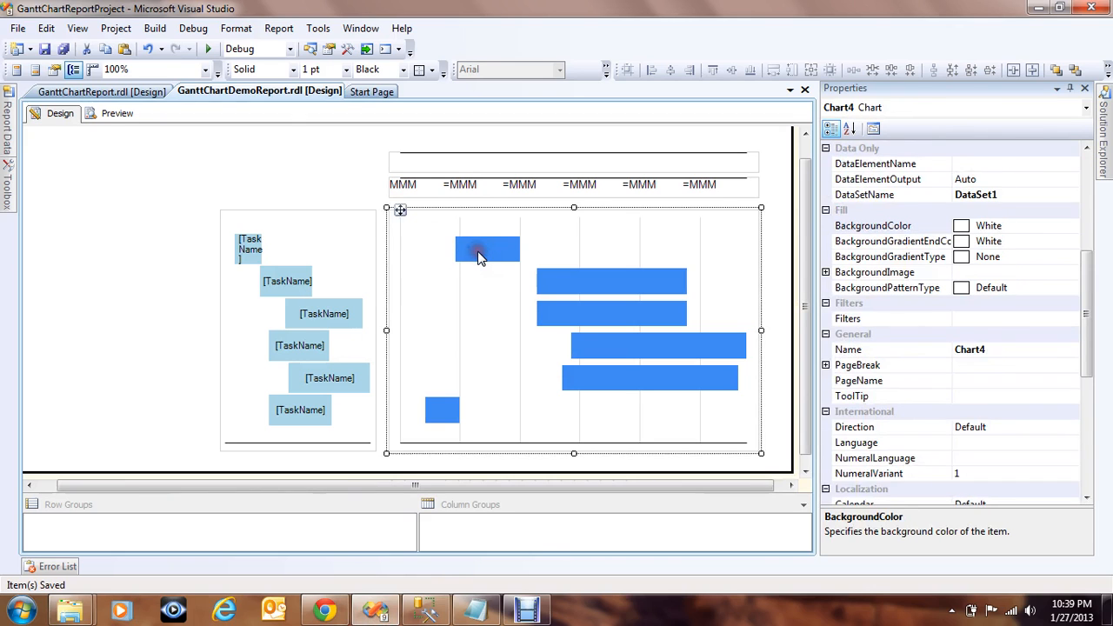
left_click(477, 255)
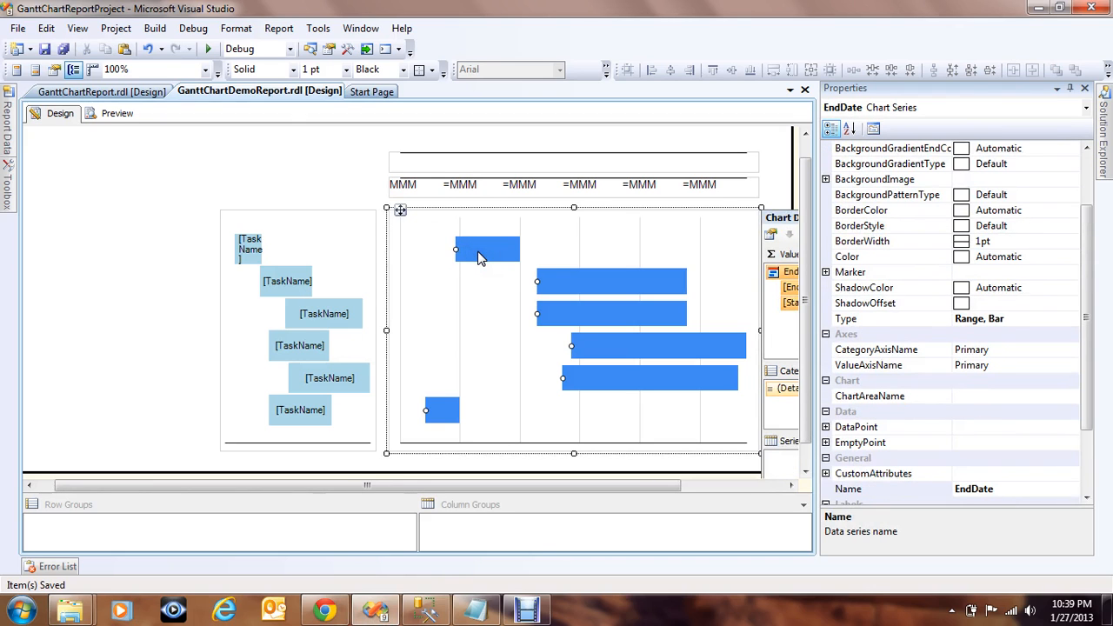
left_click_drag(1081, 319, 1082, 376)
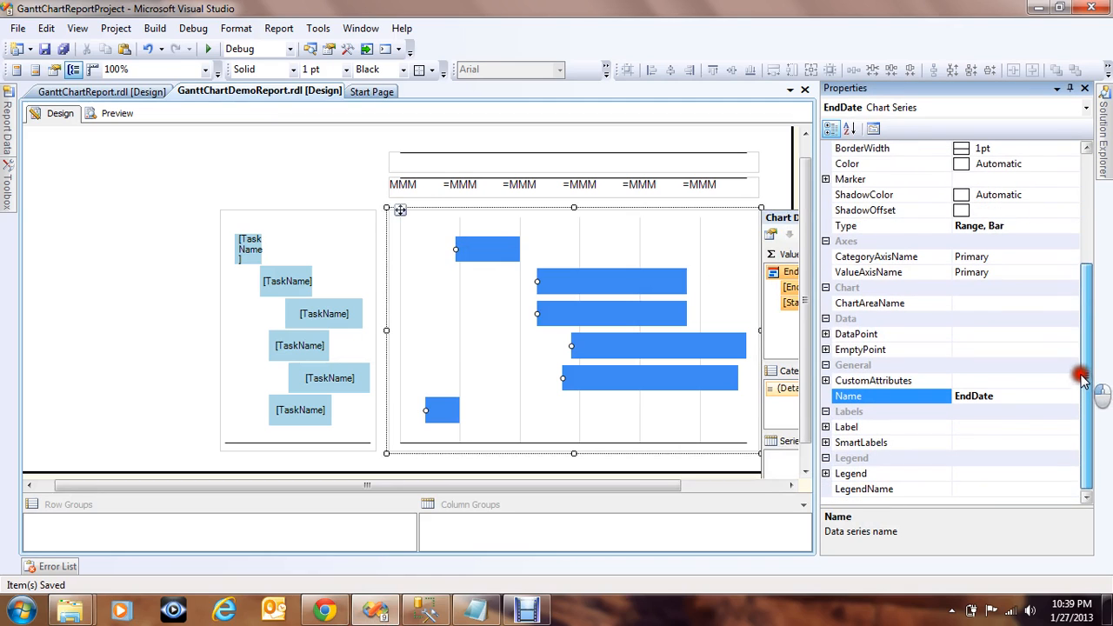
left_click(826, 427)
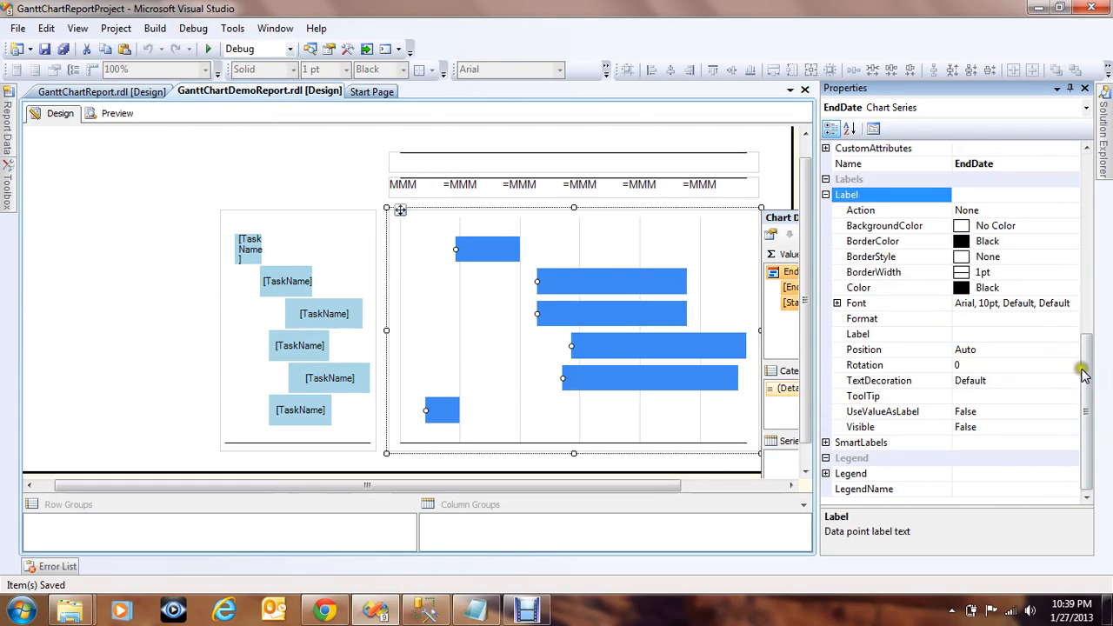
left_click_drag(1090, 375, 1087, 354)
left_click(1002, 365)
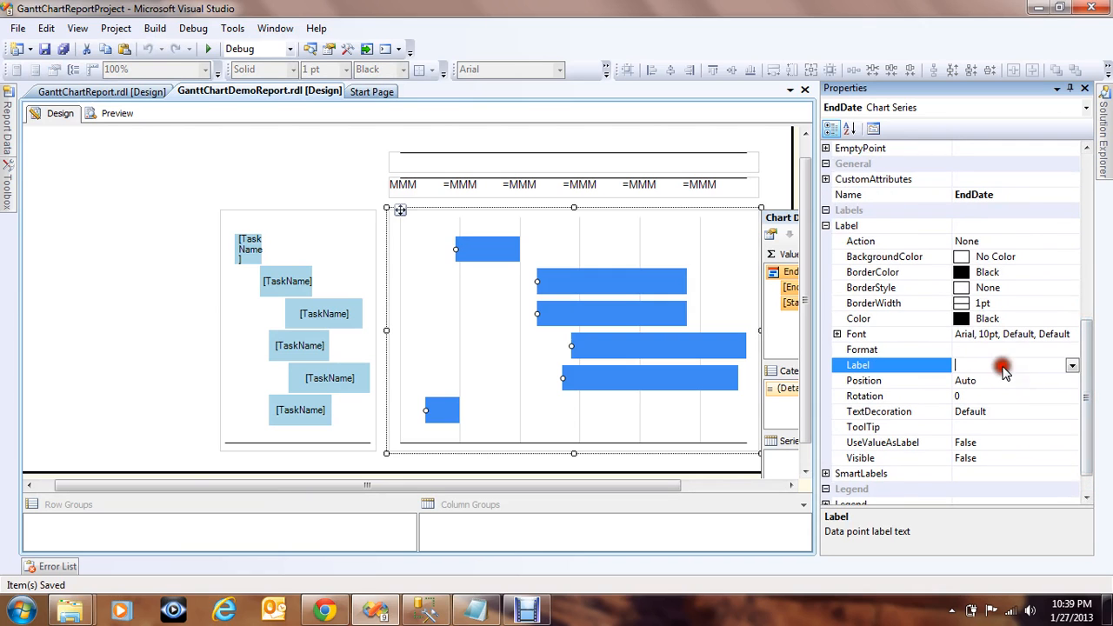
Try to set the EndDate series' label expression to the TaskName field of DataSet1.
left_click(1076, 367)
left_click(987, 381)
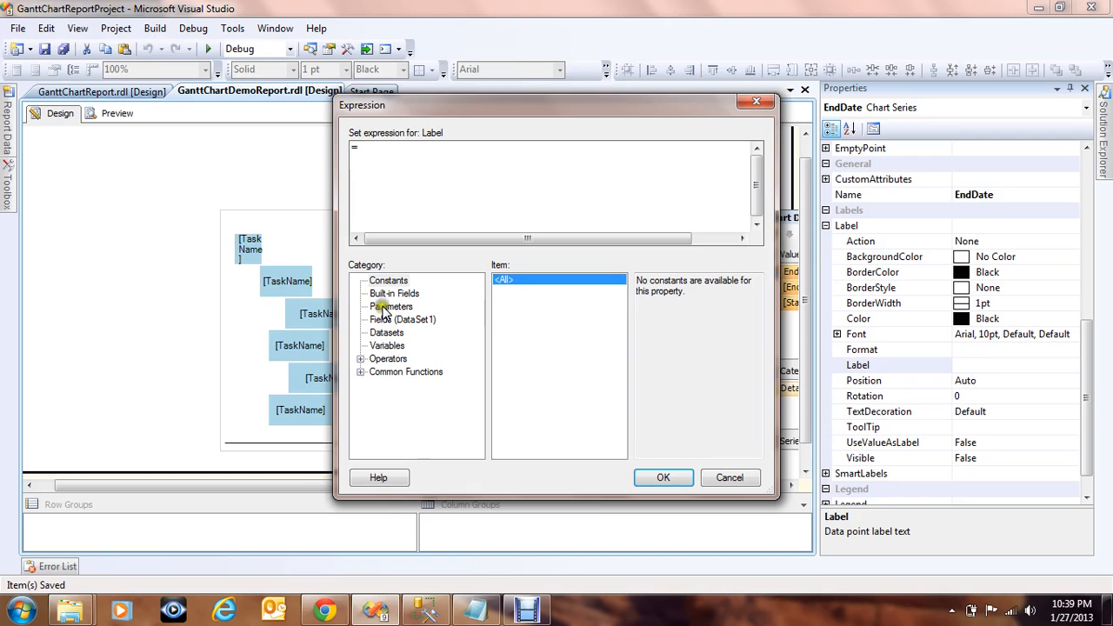
left_click(387, 306)
left_click(372, 148)
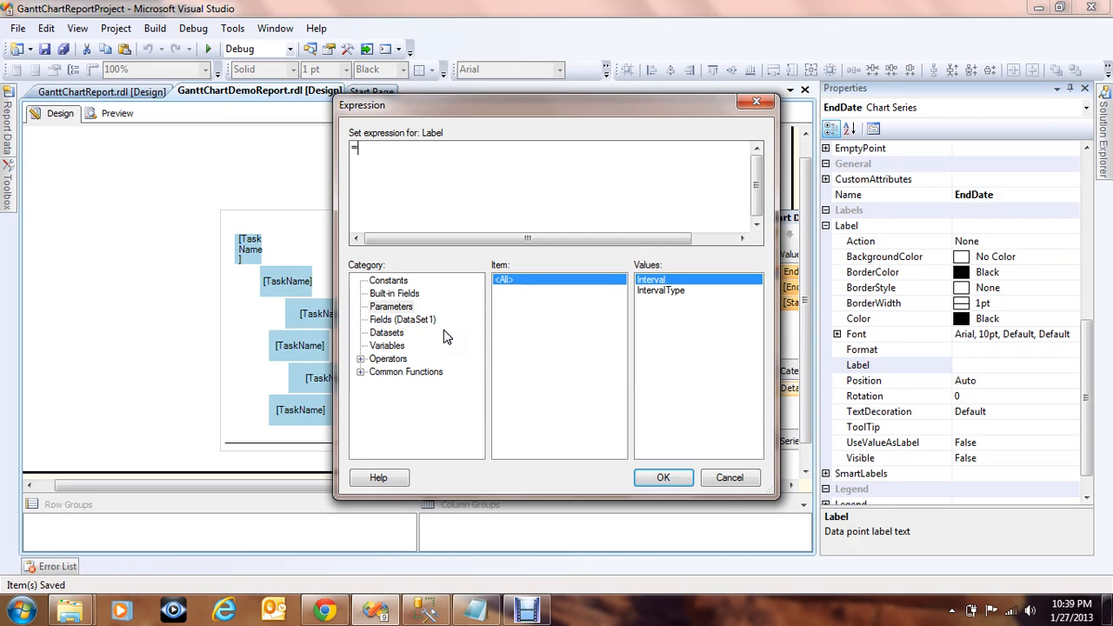
left_click(394, 320)
left_click(657, 291)
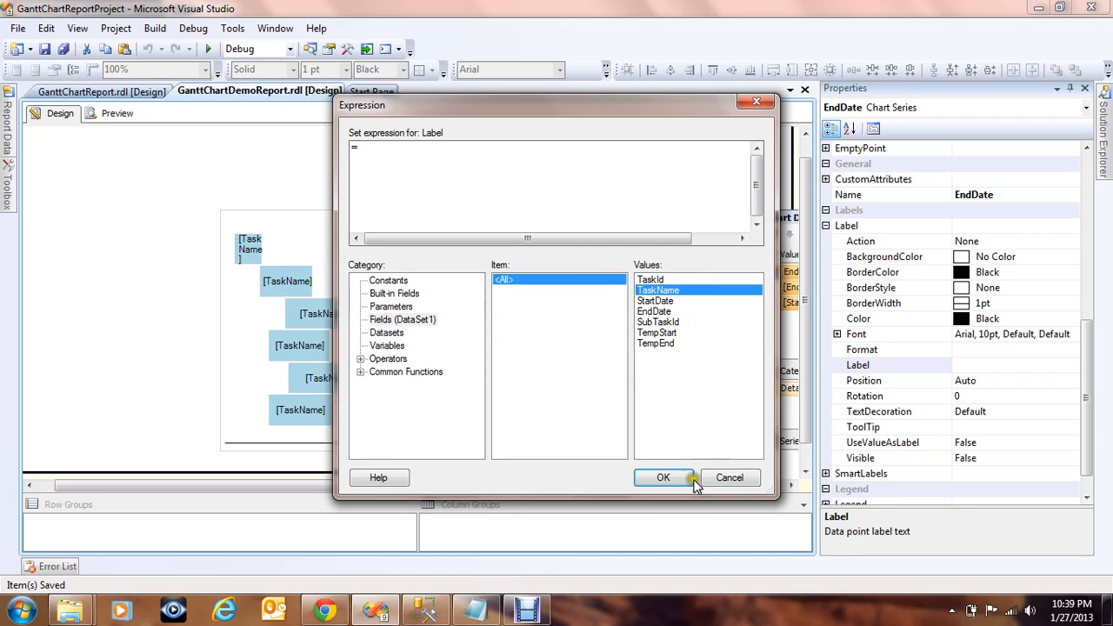
left_click(649, 313)
left_click(653, 302)
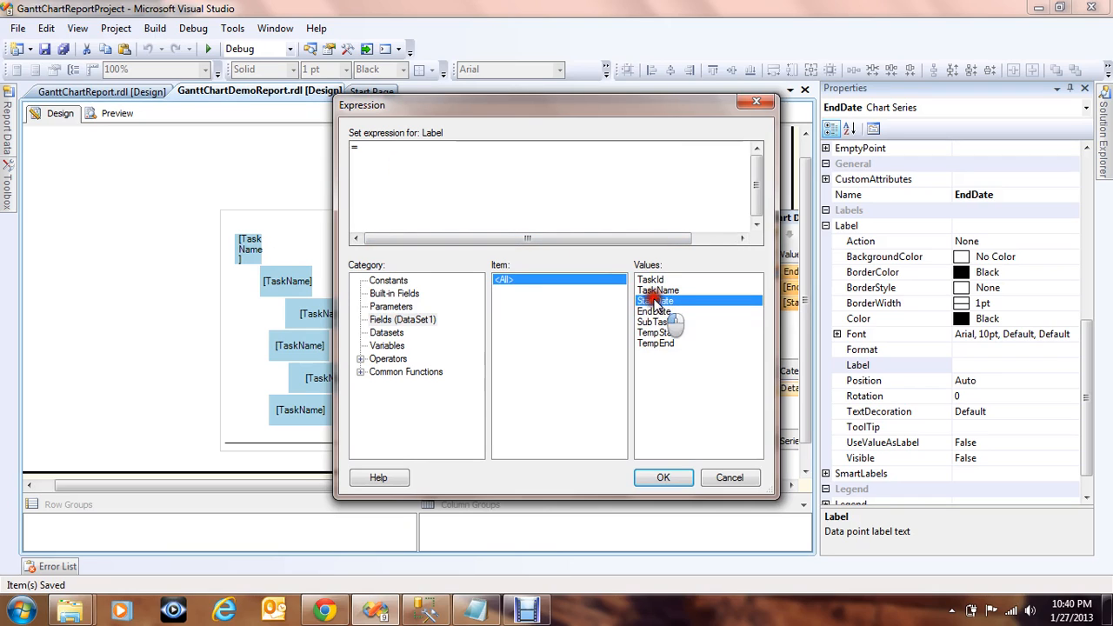
left_click(649, 312)
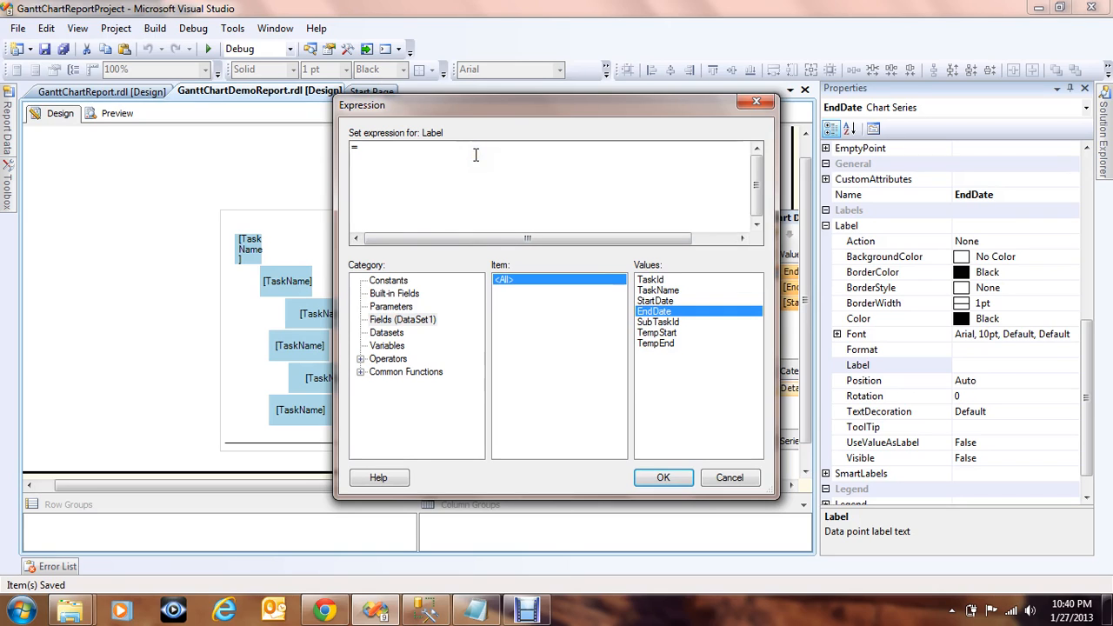
left_click(655, 291)
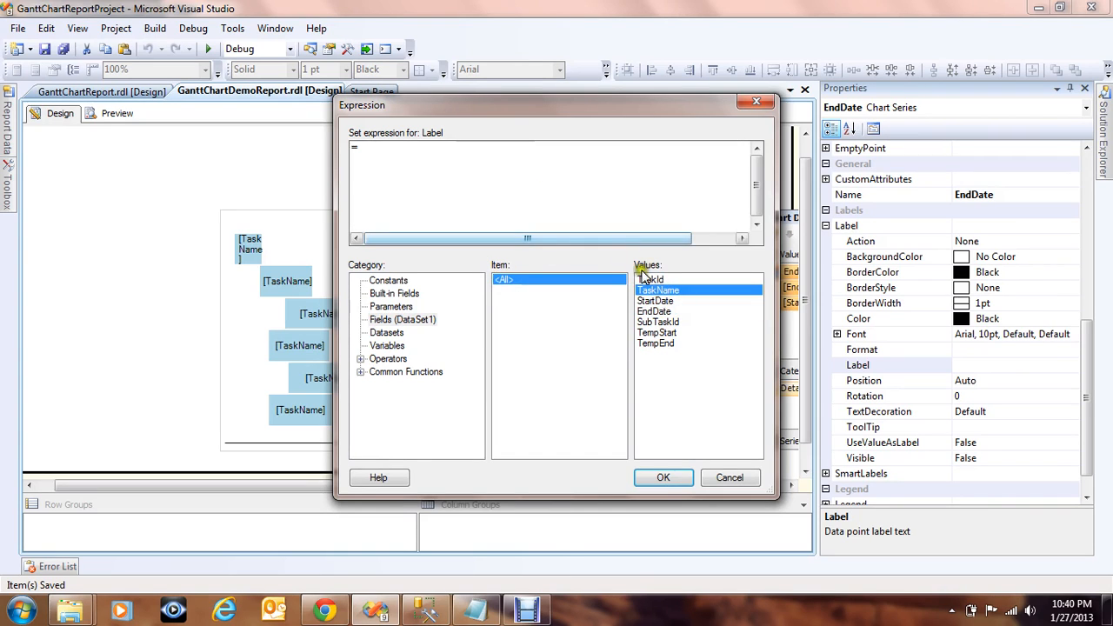
left_click(663, 477)
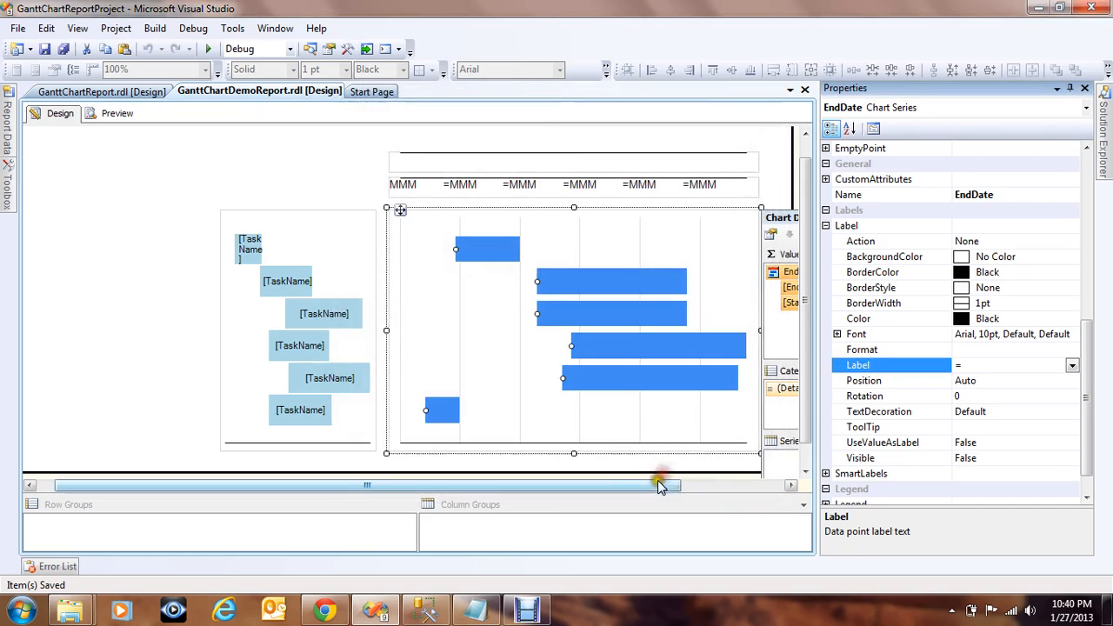
Set the EndDate series' label expression to =Fields!TaskName.Value.
left_click(1071, 365)
left_click(992, 384)
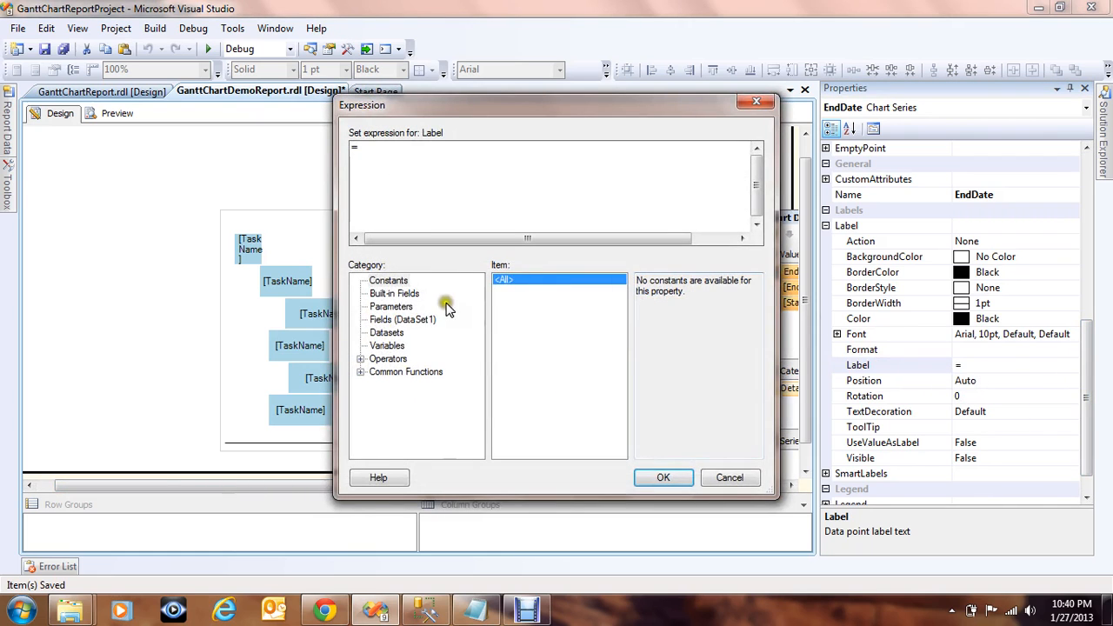
left_click(393, 320)
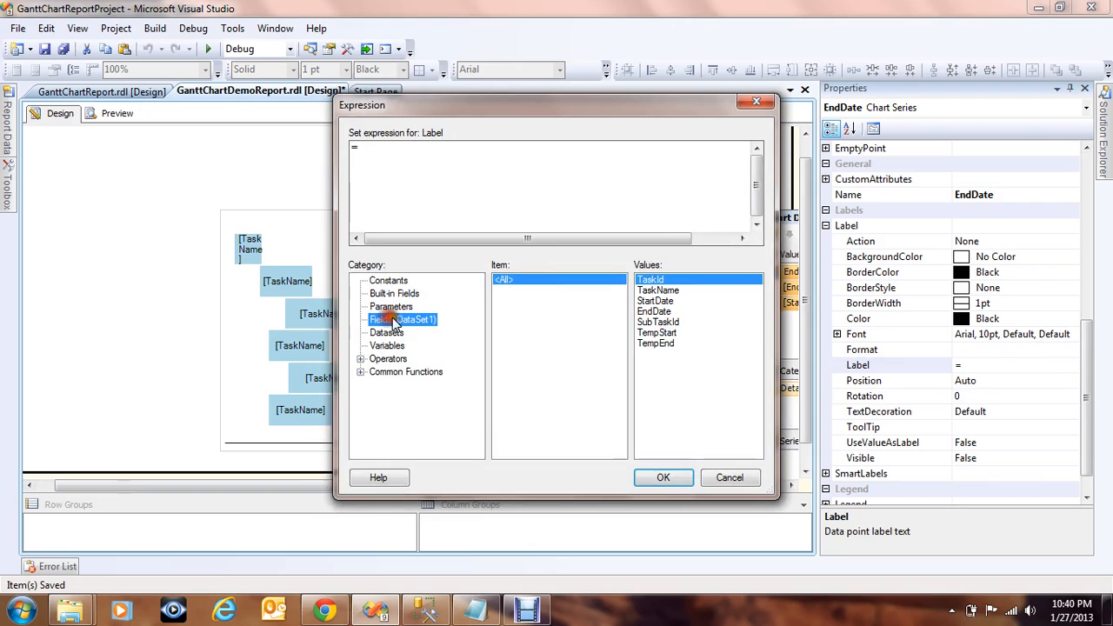
left_click(658, 290)
double_click(659, 291)
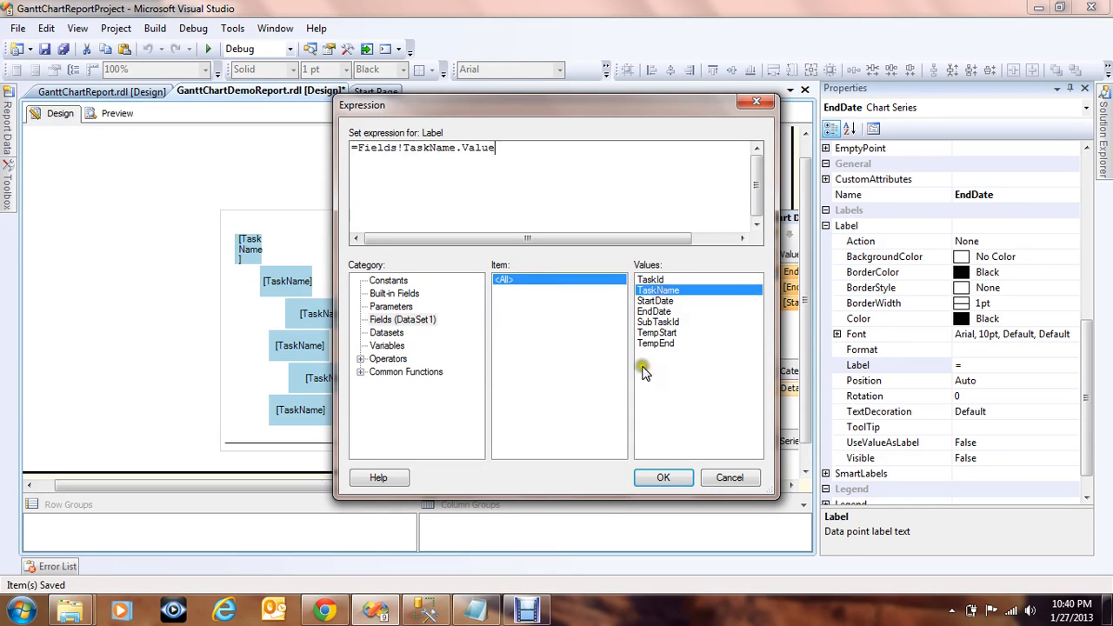
left_click(664, 479)
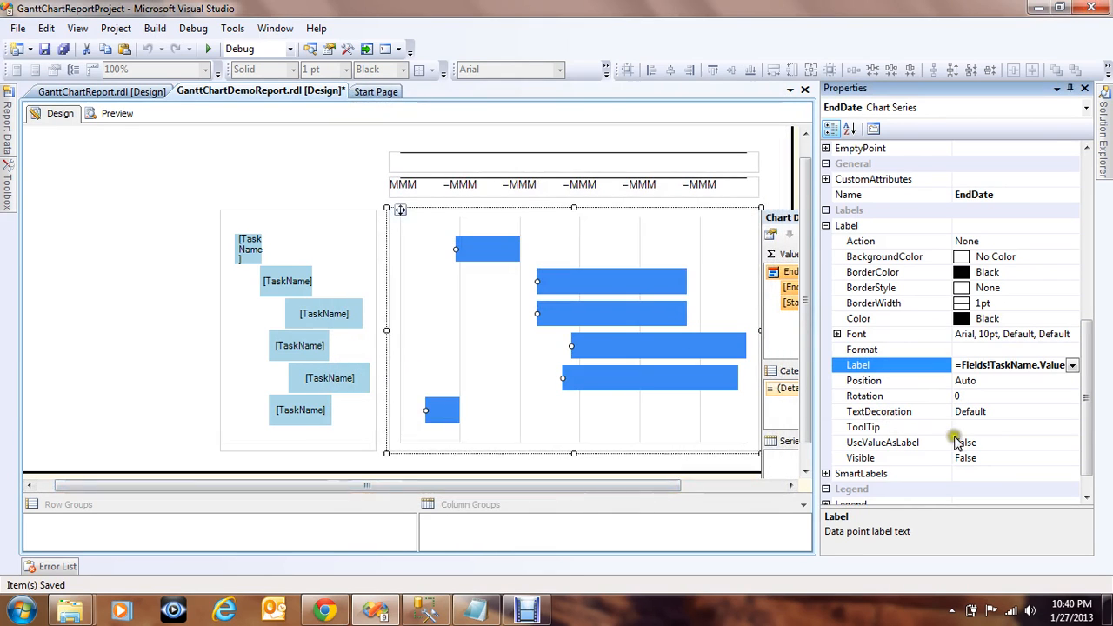
Set the series label's Visible property to True and save the report.
left_click(1013, 461)
left_click(1071, 458)
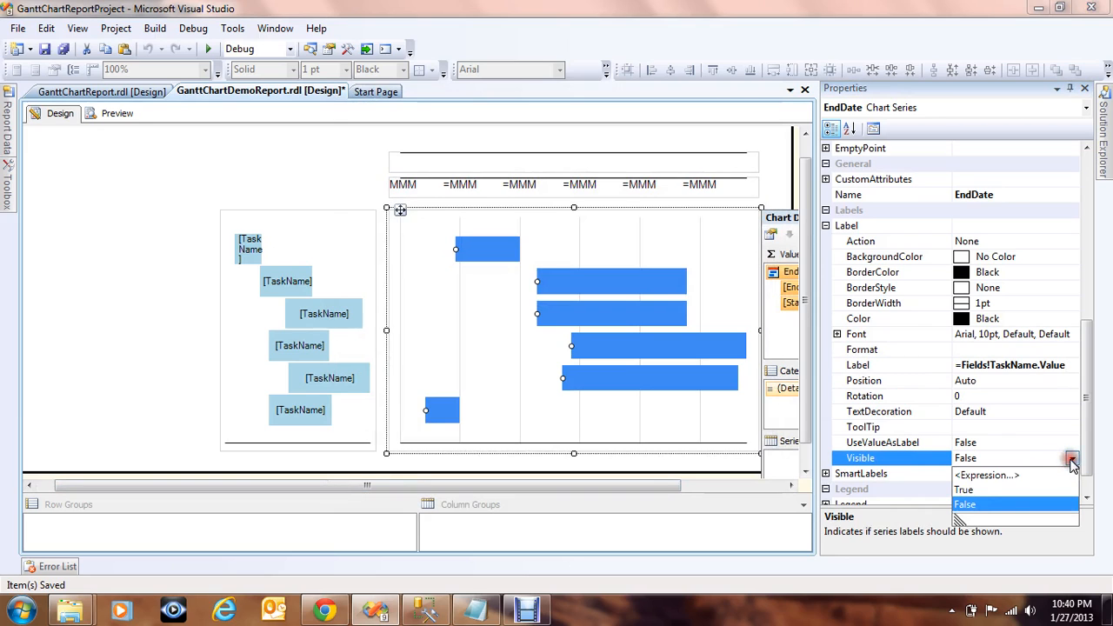
left_click(963, 490)
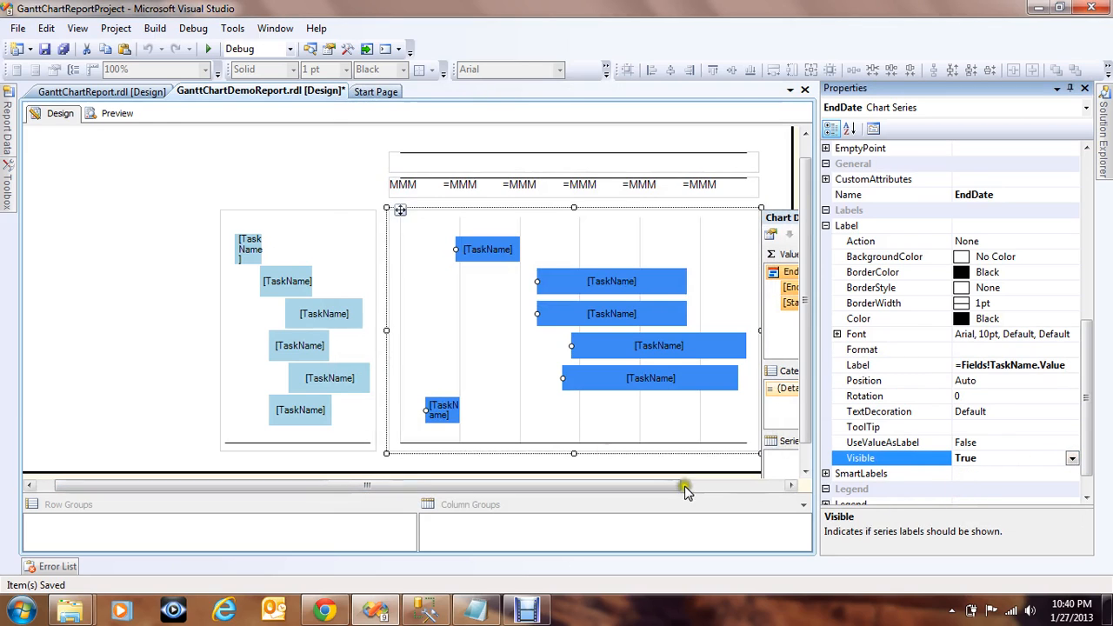
left_click(66, 50)
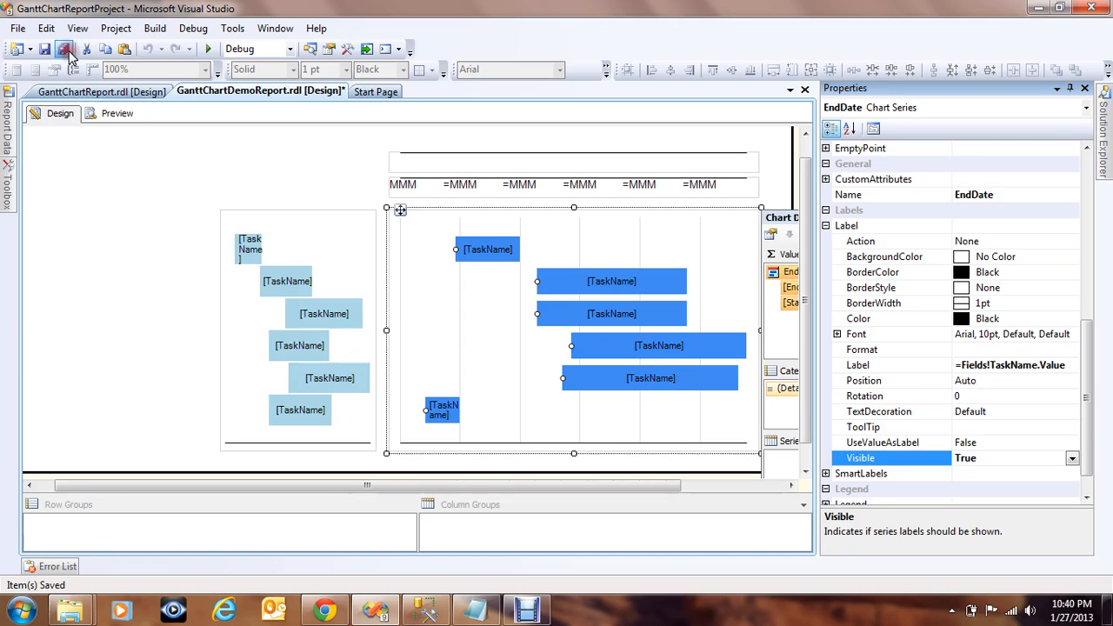
Reselect the EndDate bar series and examine the BarLabelStyle options among its custom attributes.
left_click(309, 173)
left_click(484, 263)
left_click(484, 262)
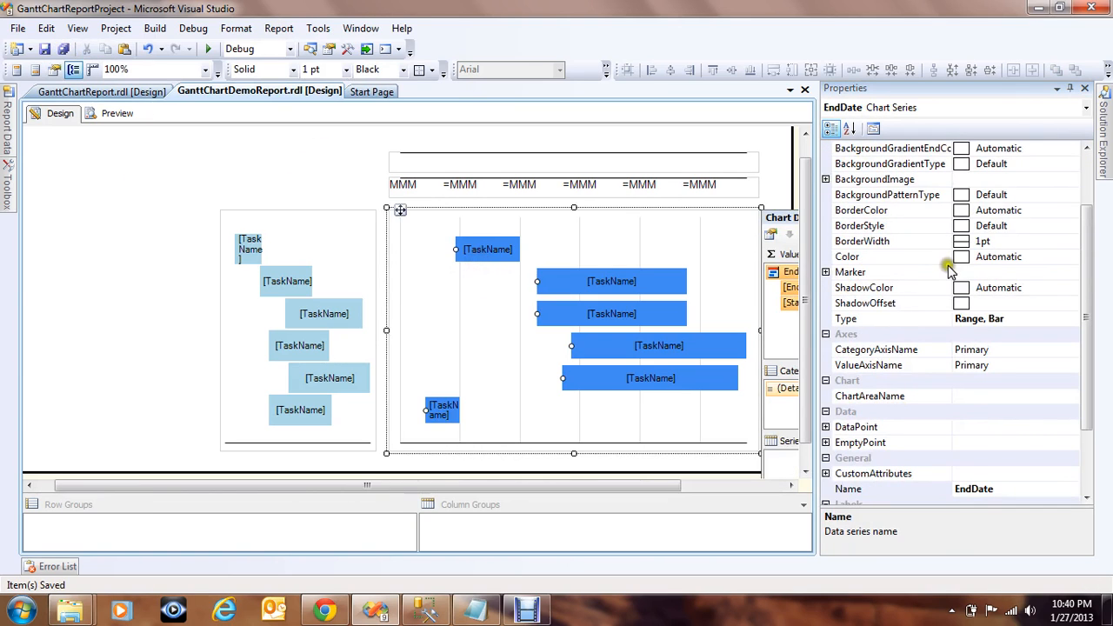
left_click_drag(1085, 315, 1084, 378)
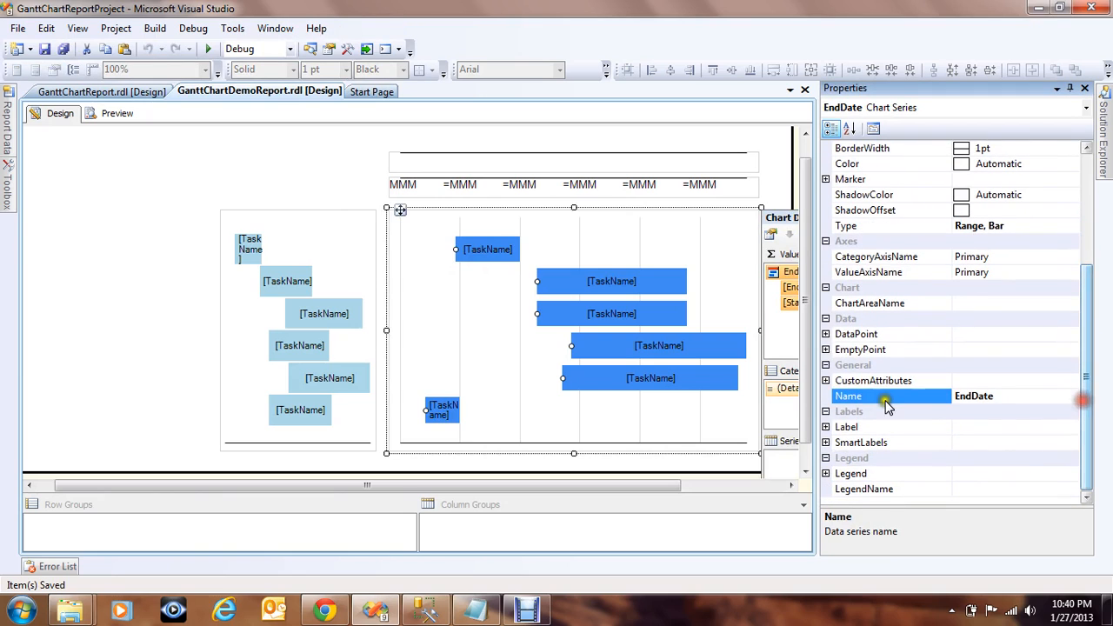
left_click(827, 382)
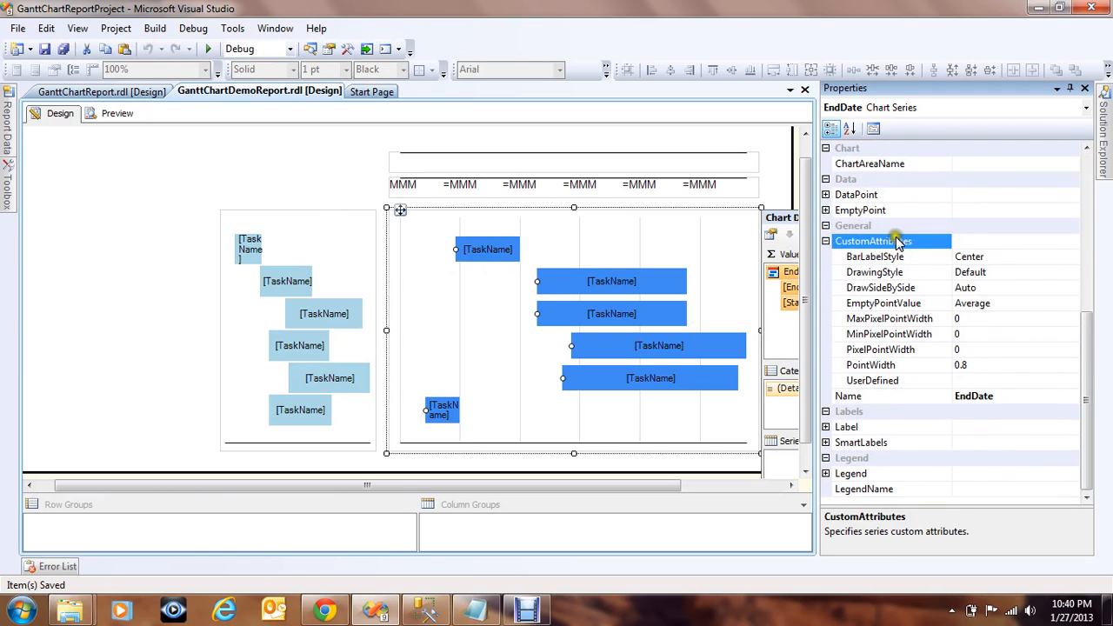
left_click(1011, 258)
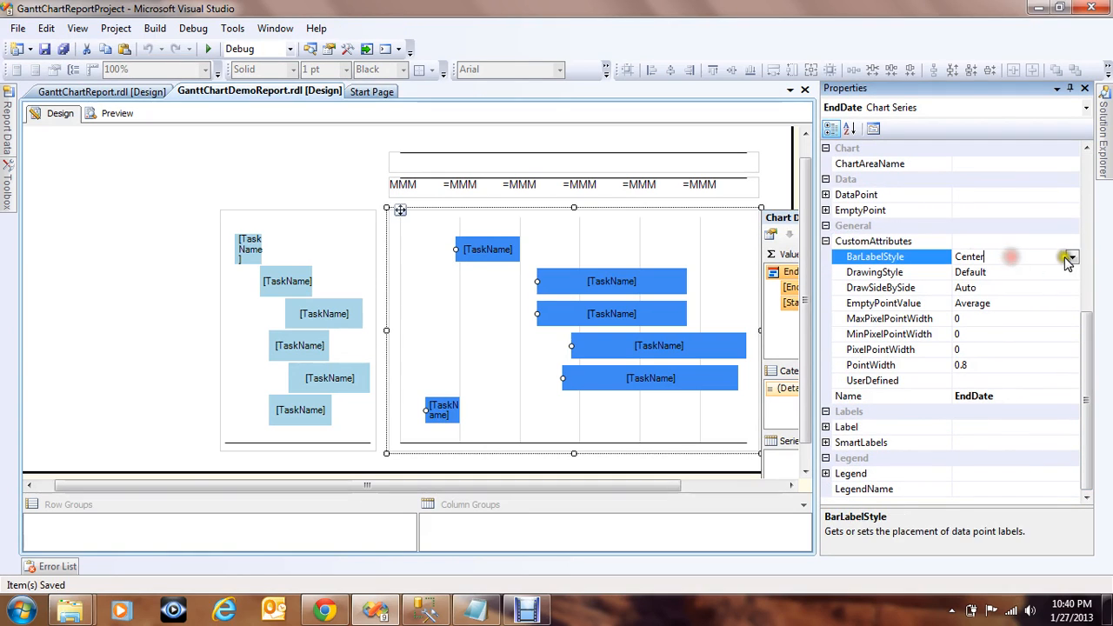
left_click(1073, 258)
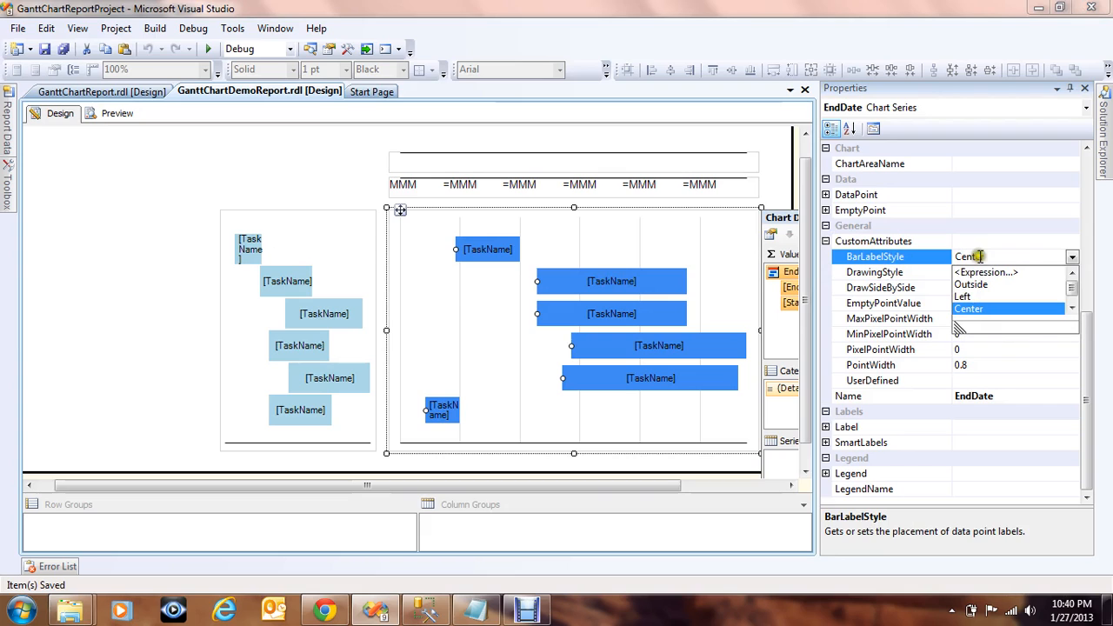
left_click(1075, 264)
Set the EndDate series' DrawingStyle to Cylinder.
left_click(1008, 273)
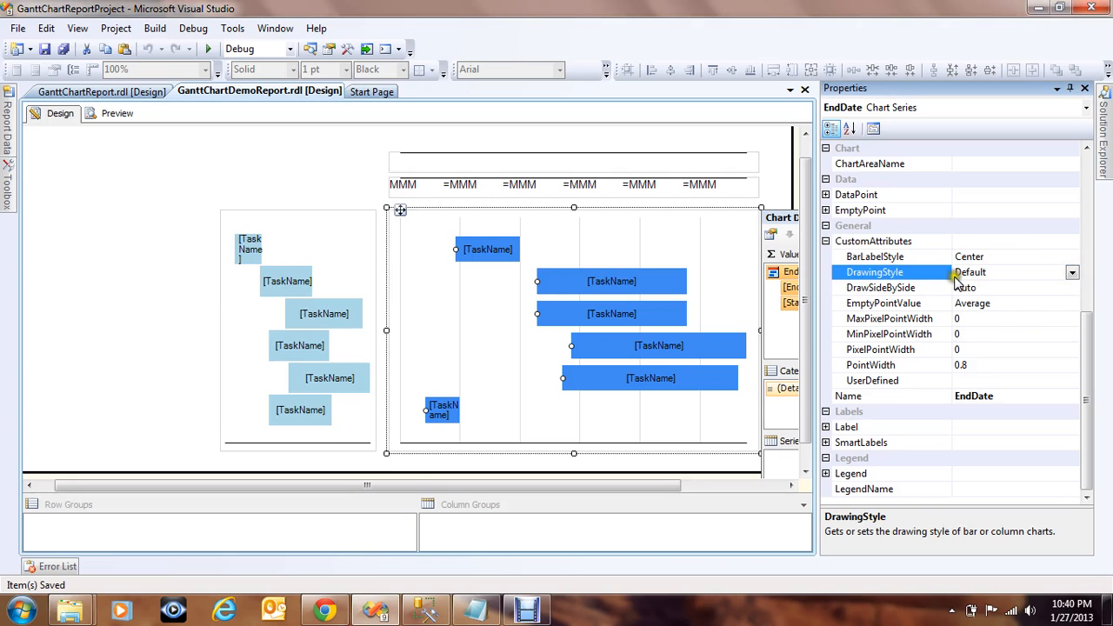
left_click(1073, 272)
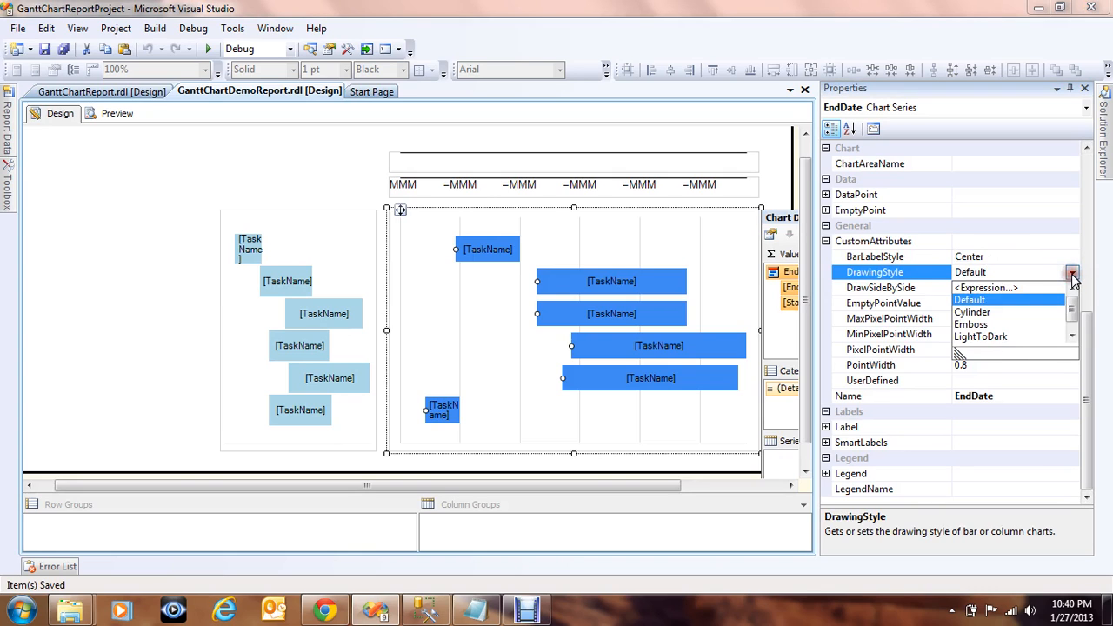
left_click(971, 312)
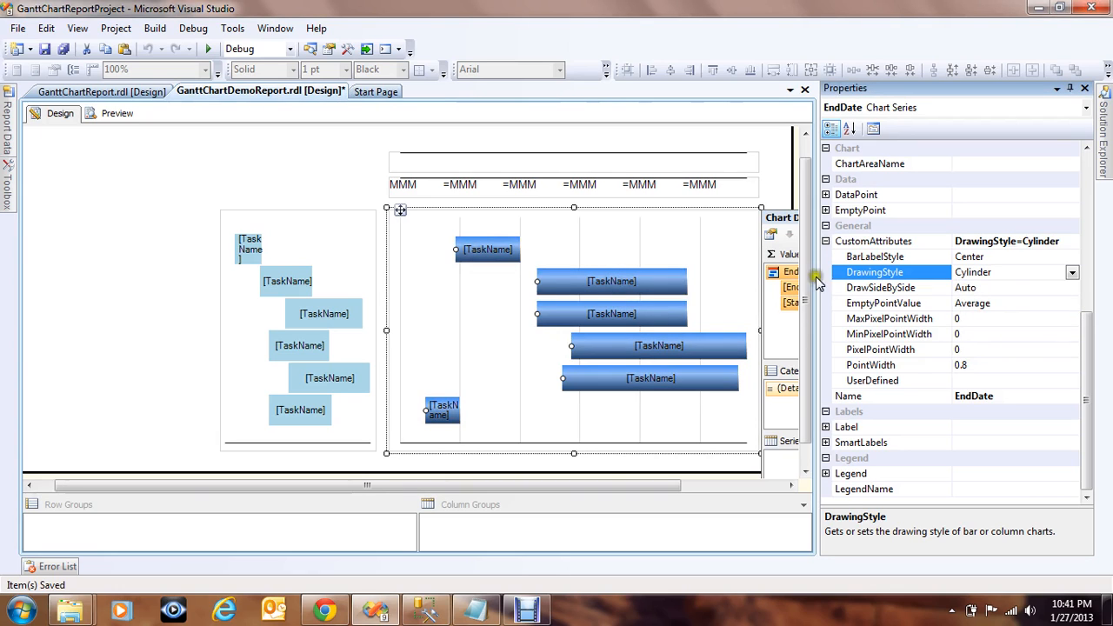
Try the Emboss and LightToDark drawing styles on the bars, and return the series to Cylinder.
left_click(1072, 272)
left_click(970, 325)
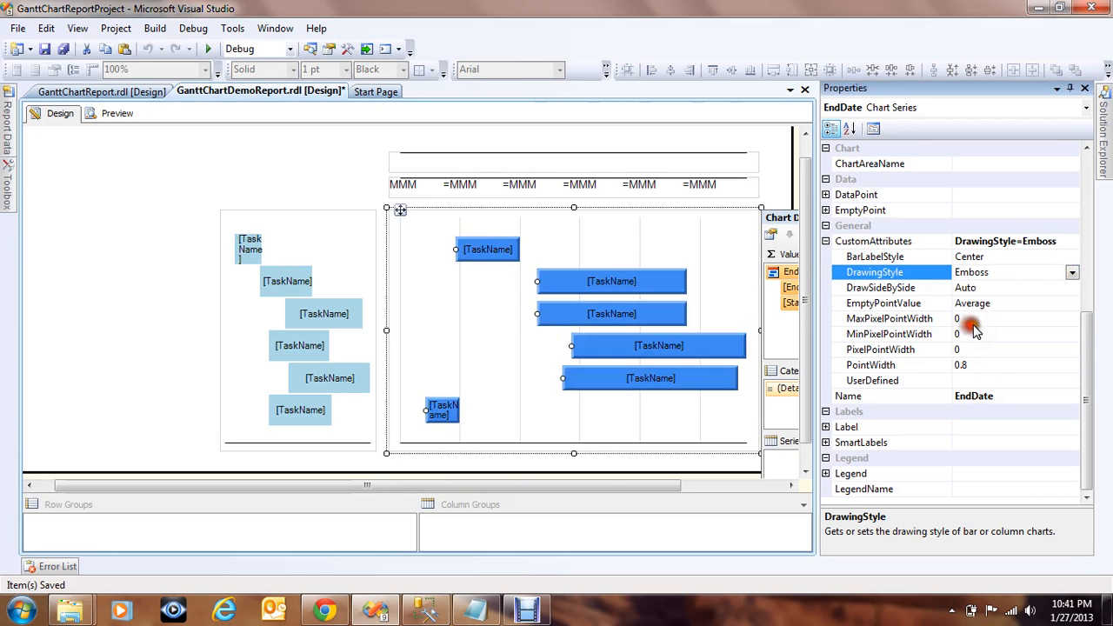
left_click(1071, 273)
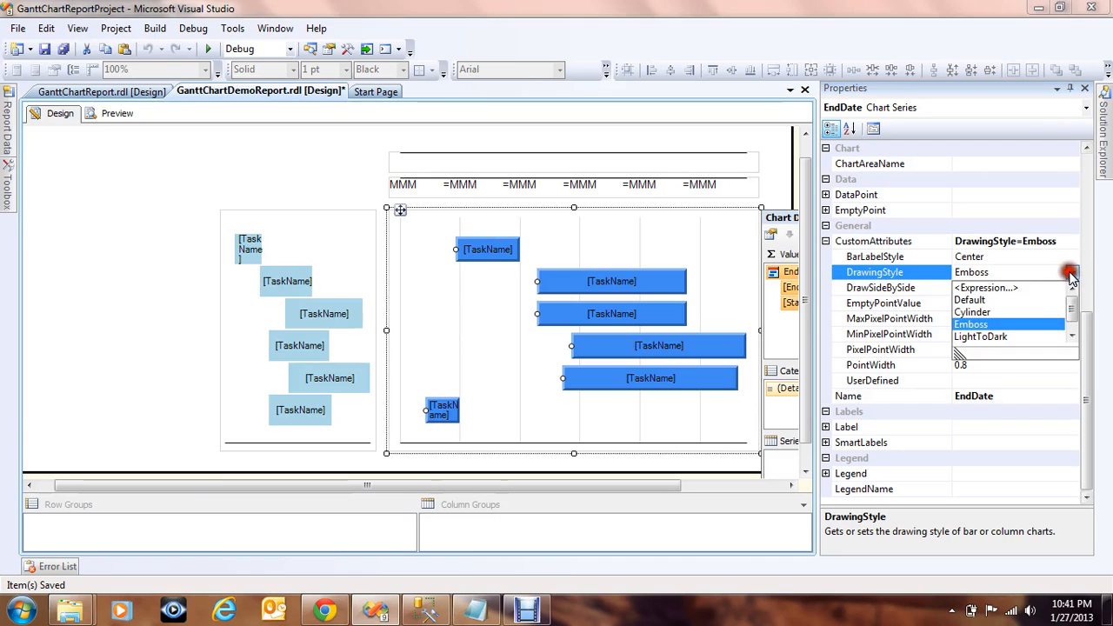
left_click(978, 337)
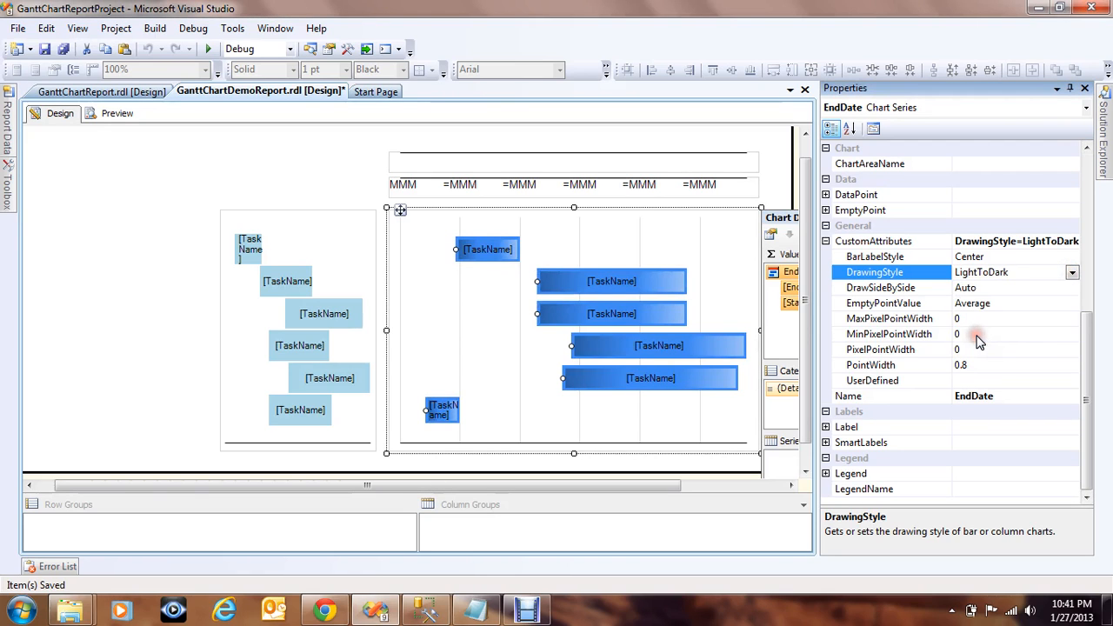
left_click(1071, 272)
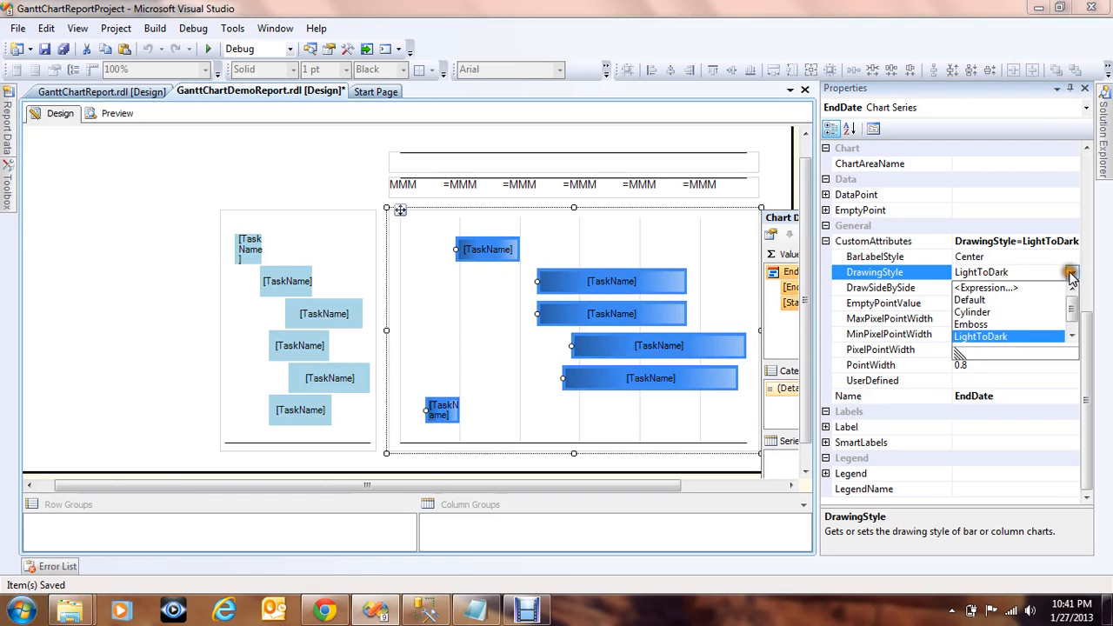
left_click(975, 311)
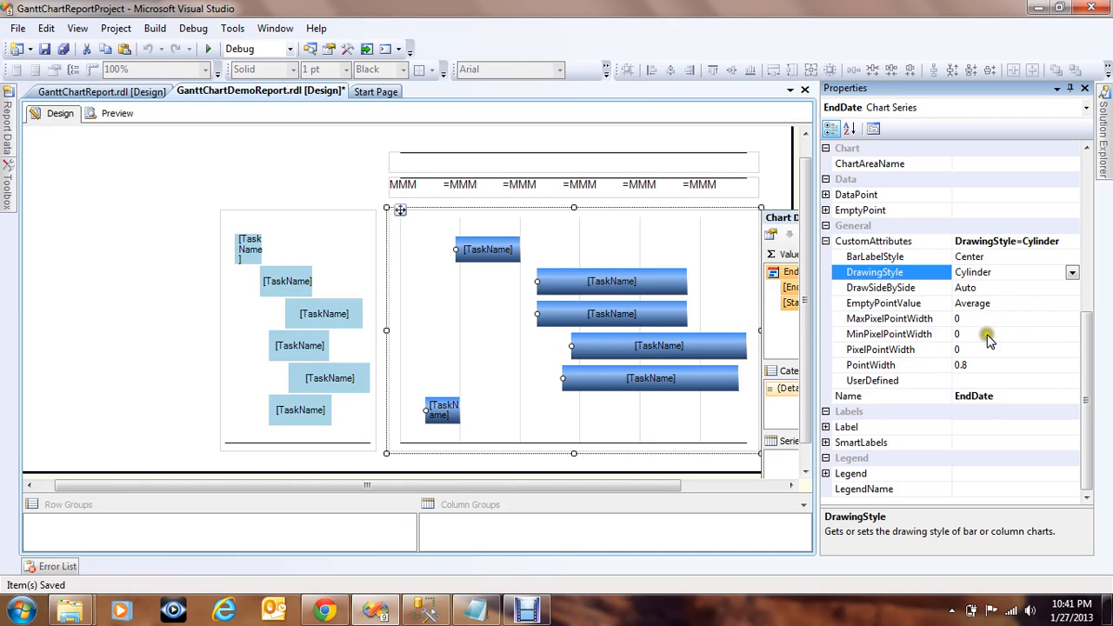
Set the EndDate series' PointWidth to 0.9 to thicken the bars.
left_click(981, 369)
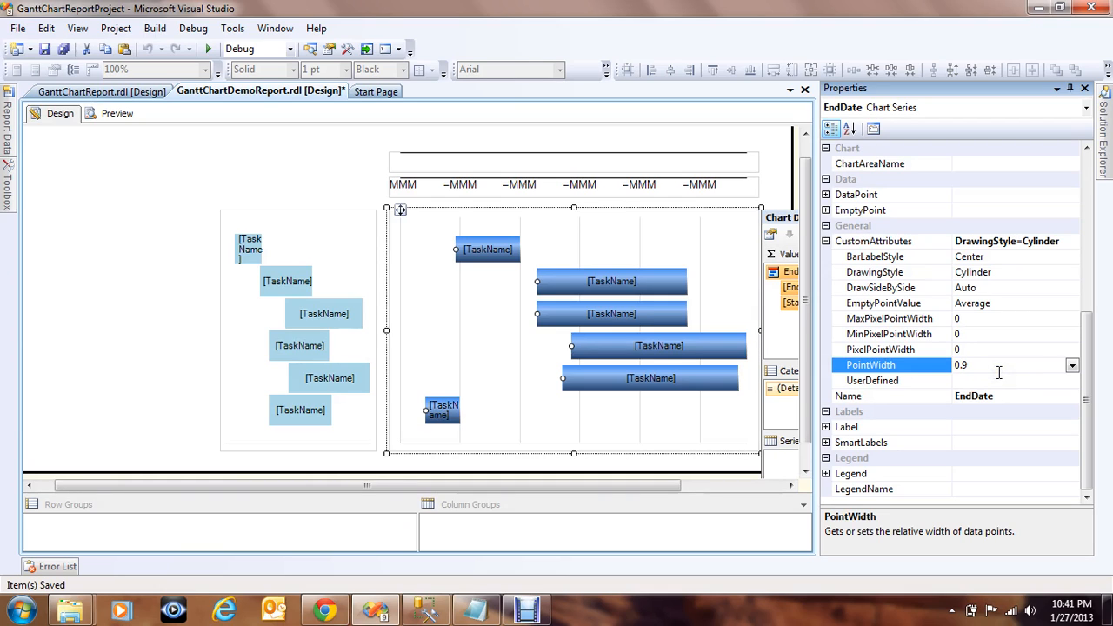
left_click(969, 349)
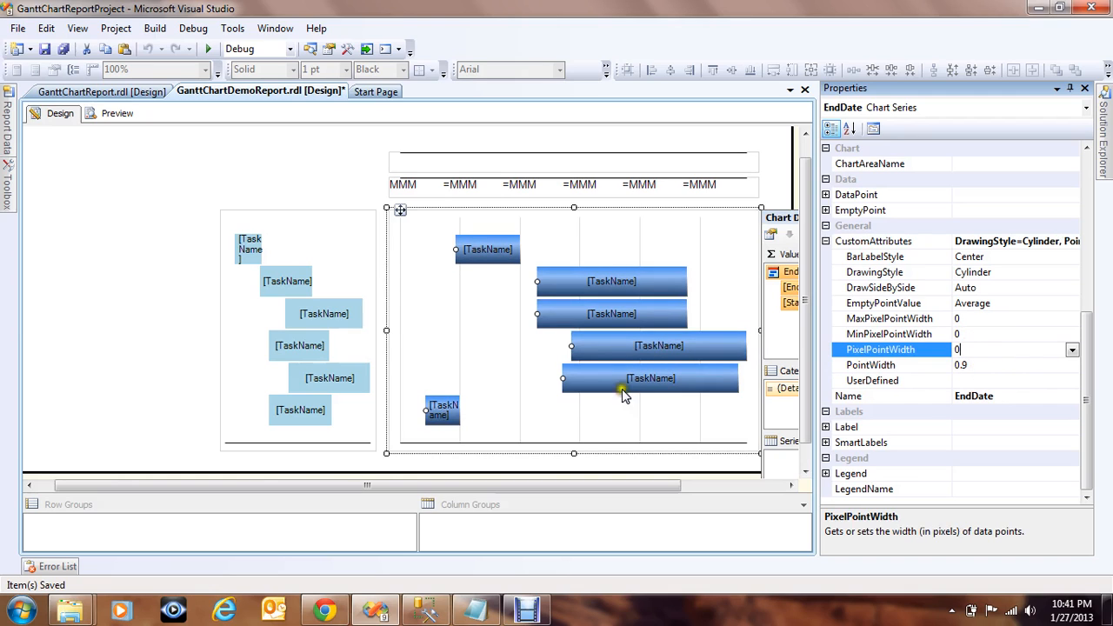
Save the report and preview the rendered Gantt chart.
left_click(65, 50)
left_click(114, 115)
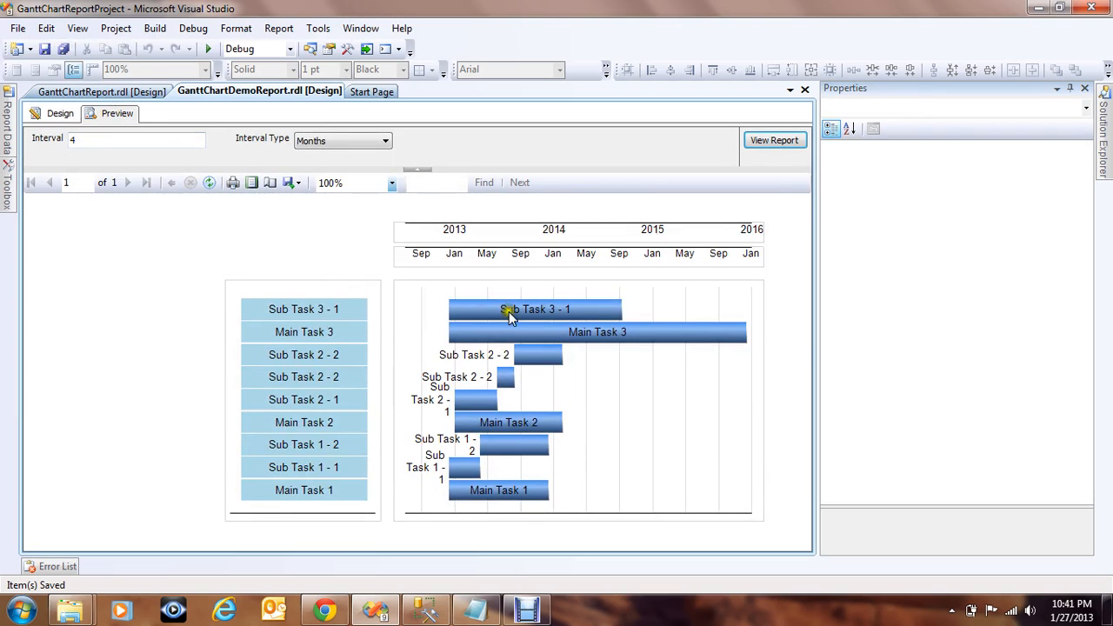
Return to the report design, compare with the reference Gantt chart's bar colors in Chrome, and switch back to Visual Studio.
left_click(60, 114)
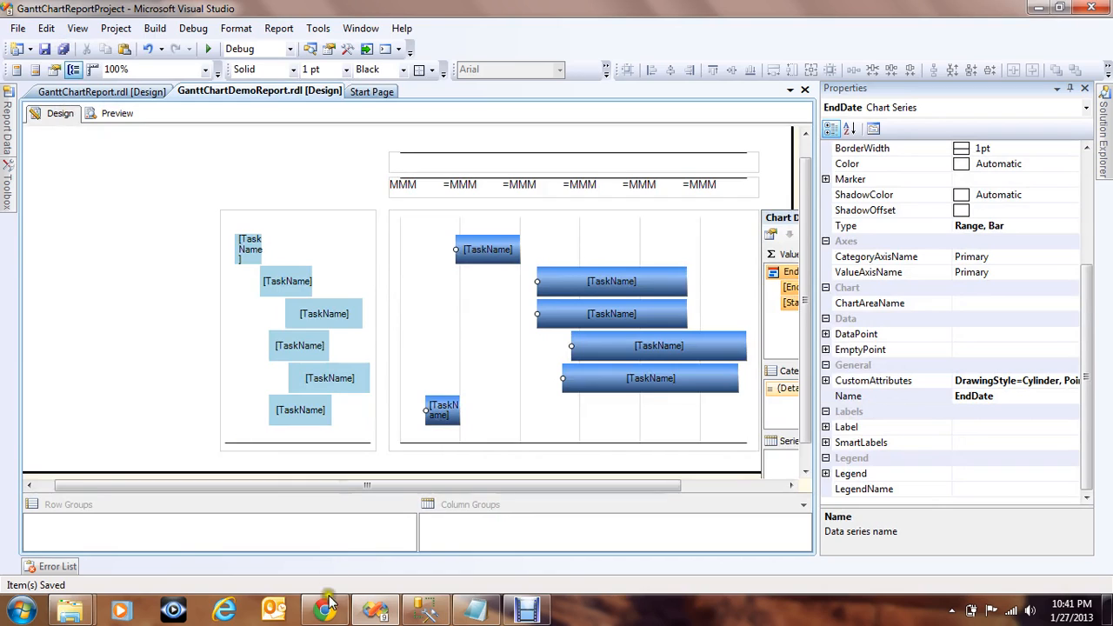
left_click(327, 607)
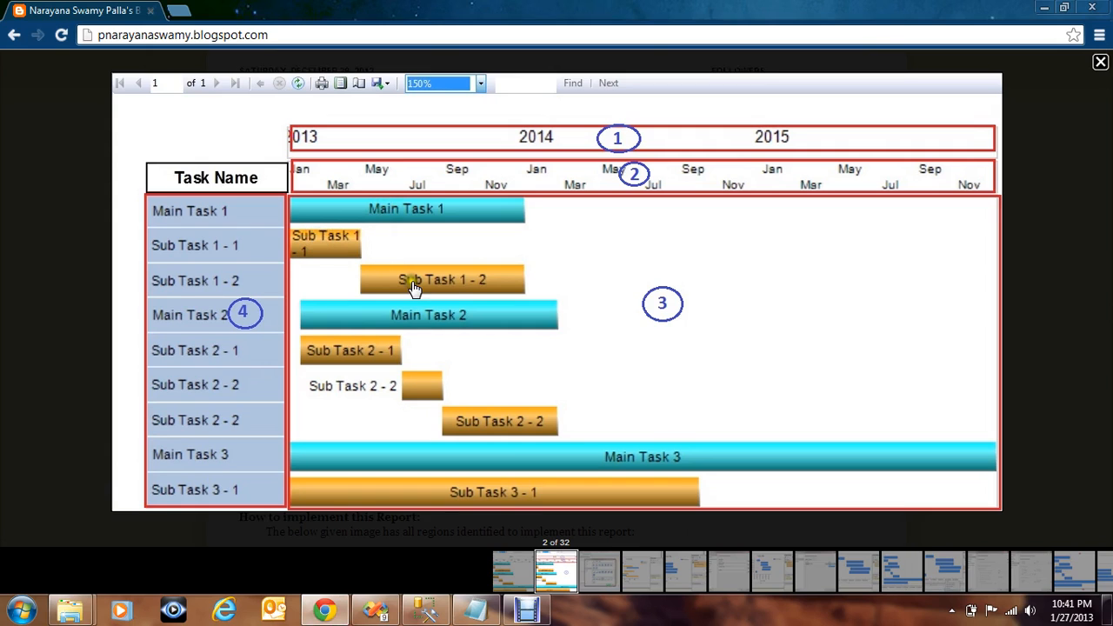
left_click(376, 608)
left_click(103, 205)
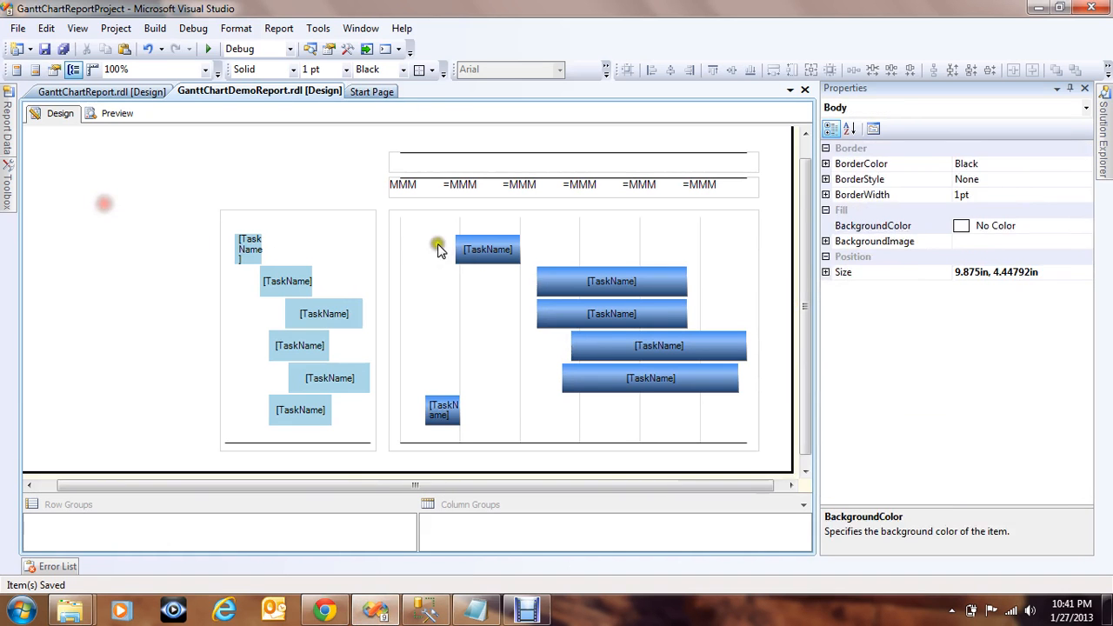
Open the expression editor for the EndDate series' Color property in the Gantt bar chart.
left_click(476, 266)
left_click(477, 266)
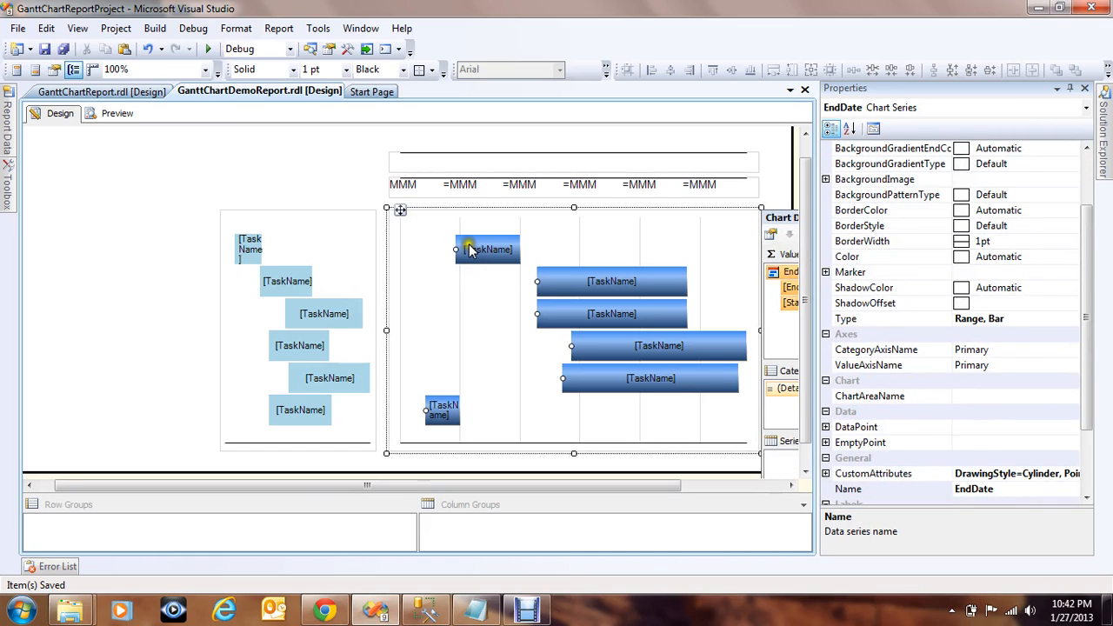
left_click_drag(1087, 283, 1083, 246)
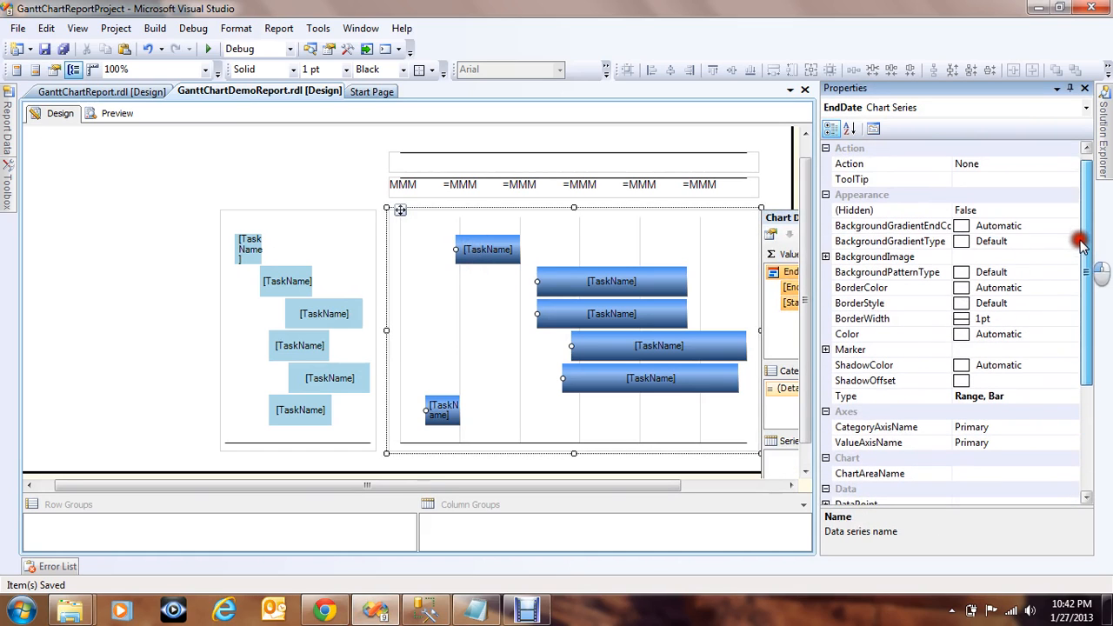
left_click(1040, 334)
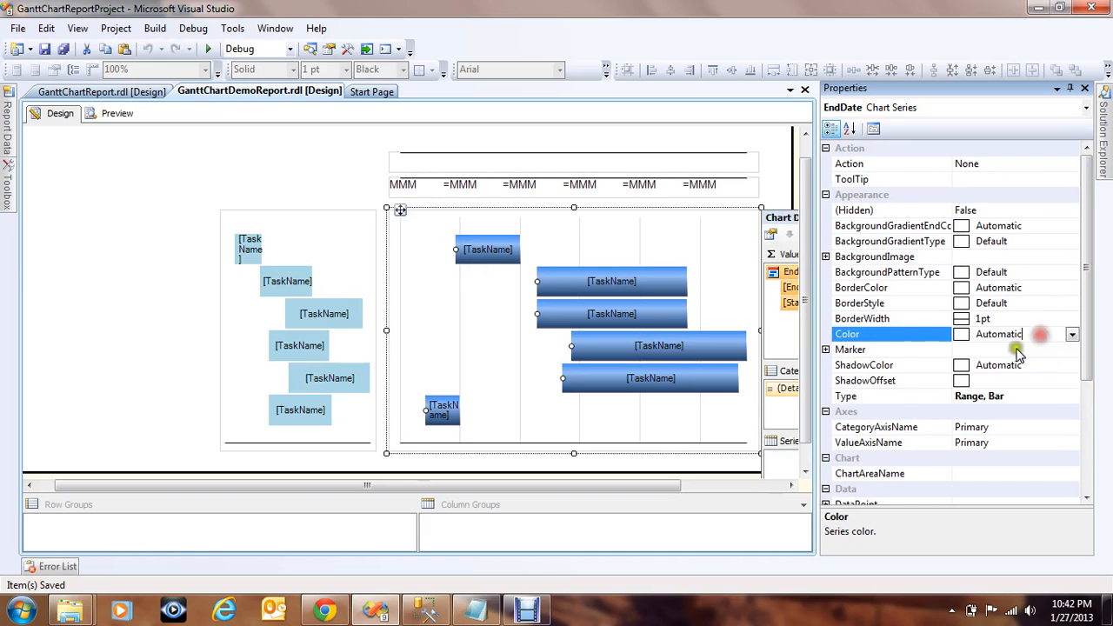
left_click(1072, 334)
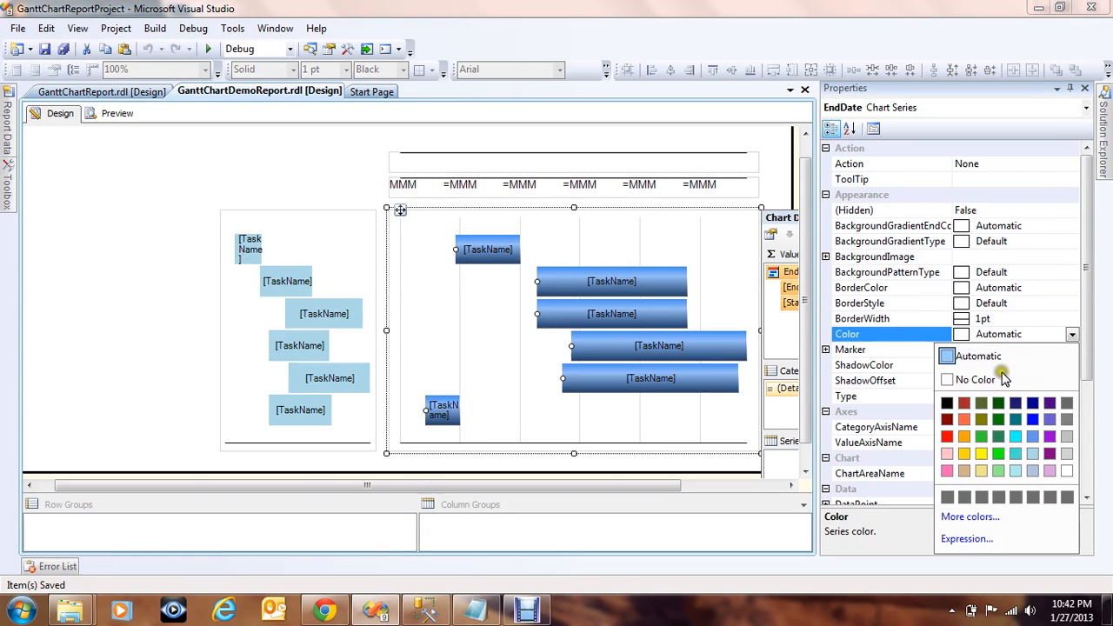
left_click(961, 539)
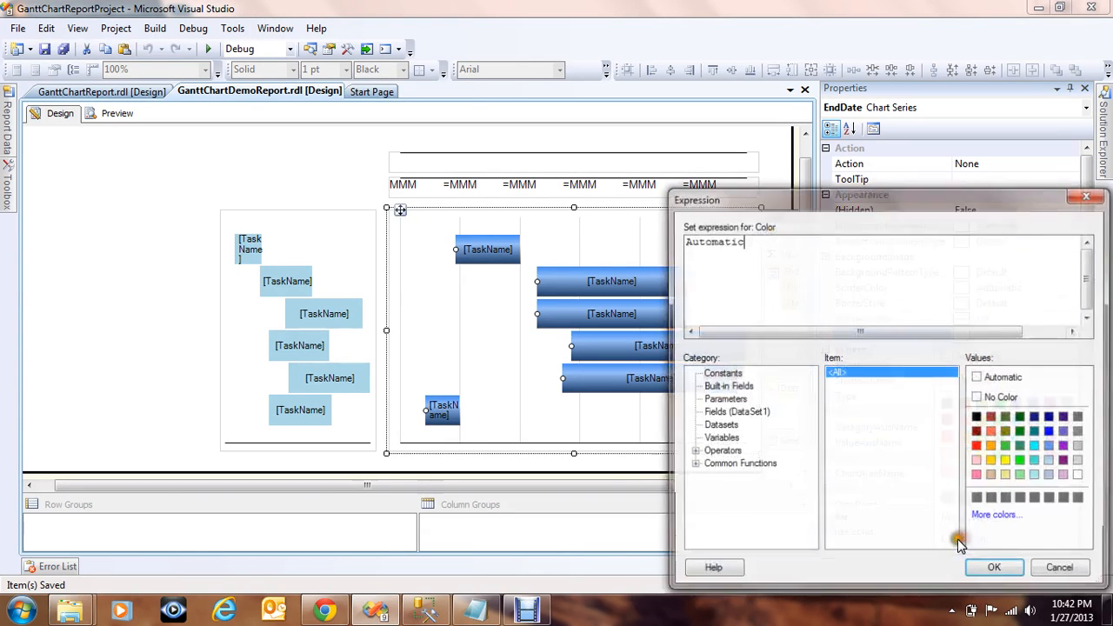
Replace the default Color value with the start of a conditional expression testing the sub-task field: =iif(Fields!SubTaskId.Value = 0,.
left_click_drag(746, 242, 684, 242)
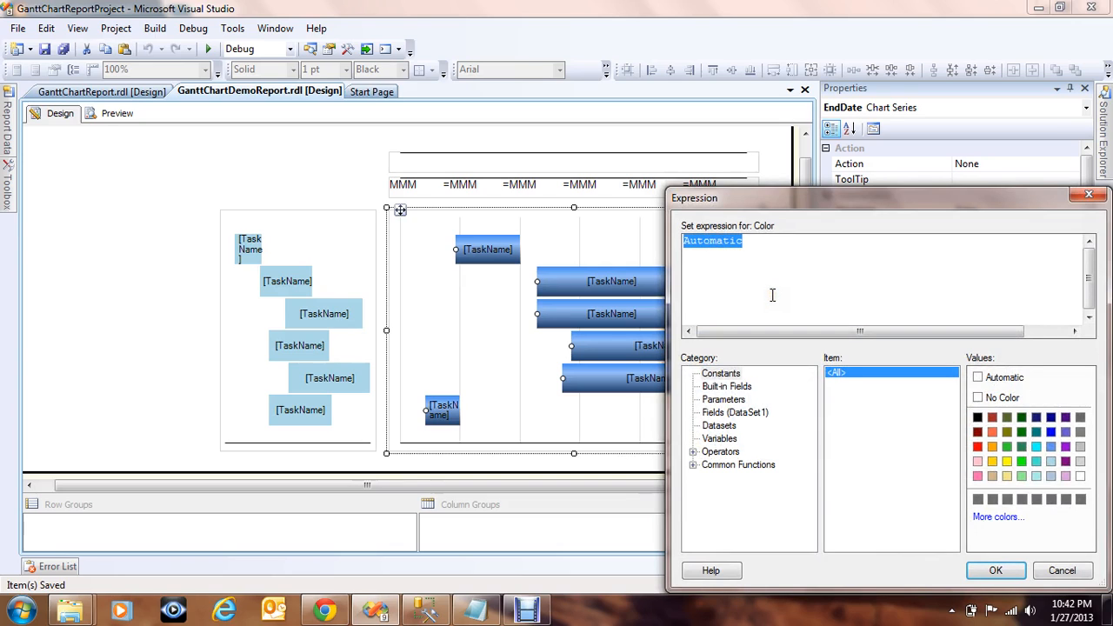
key("Delete")
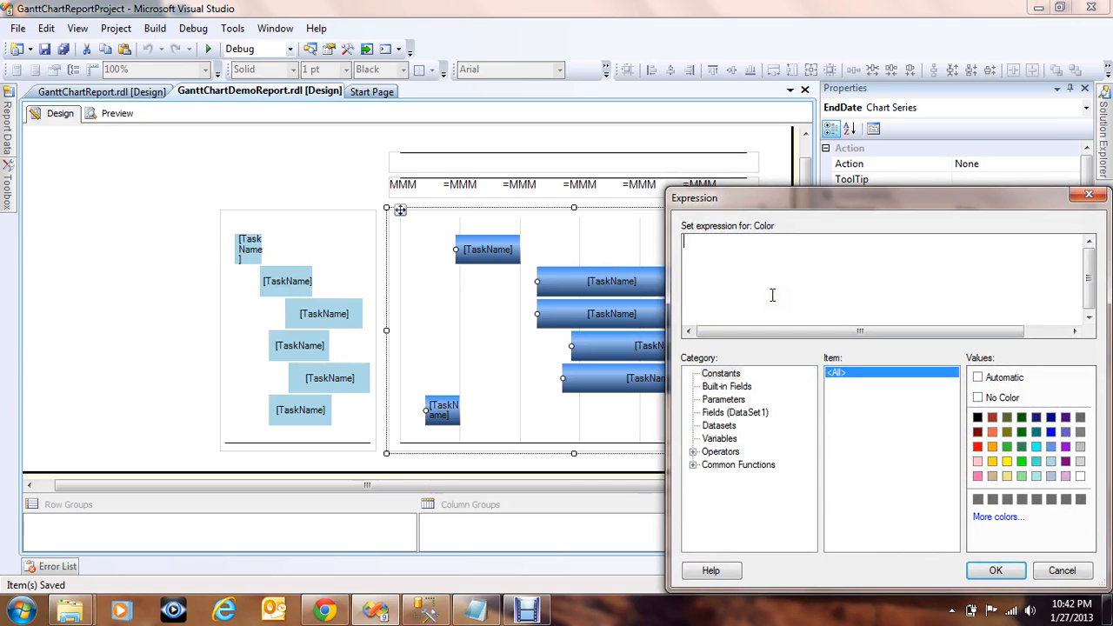
type("=iif(")
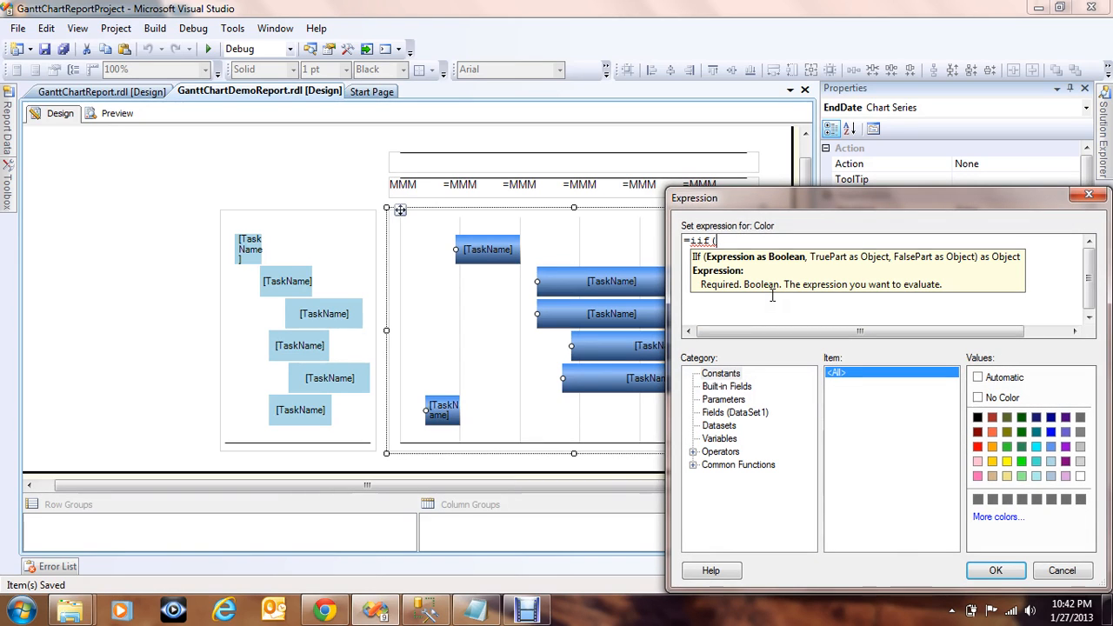
left_click(727, 412)
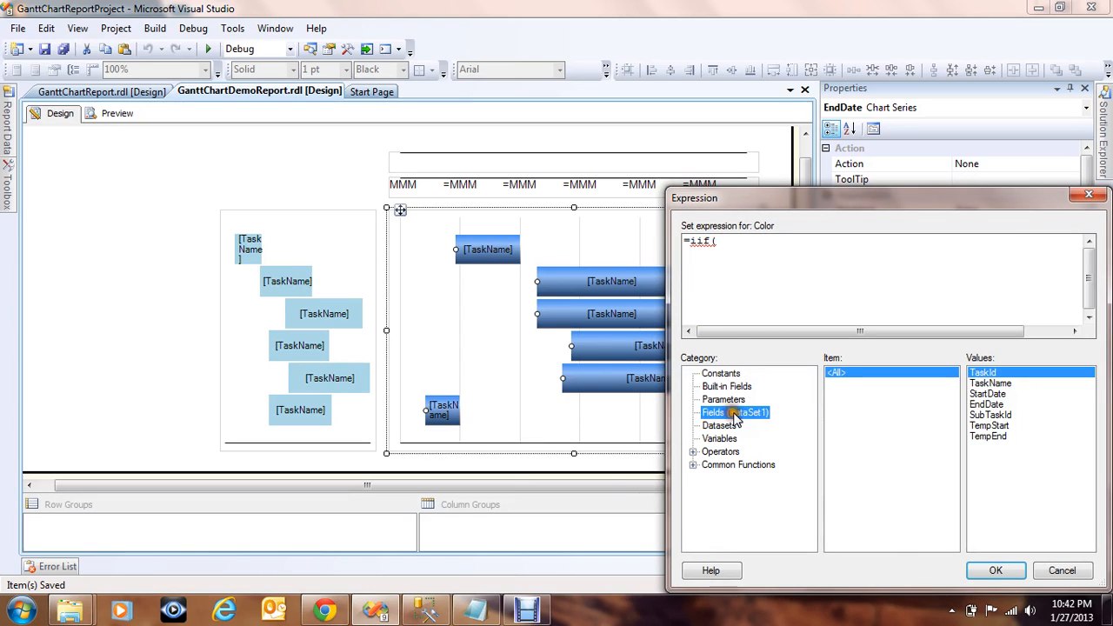
double_click(998, 416)
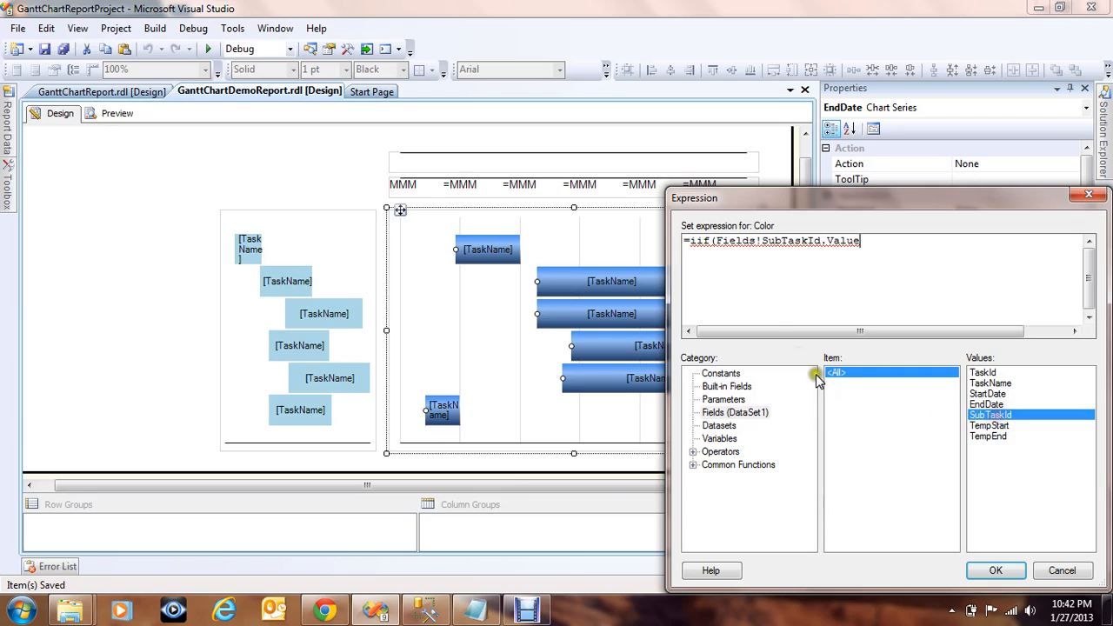
type("= 0, ")
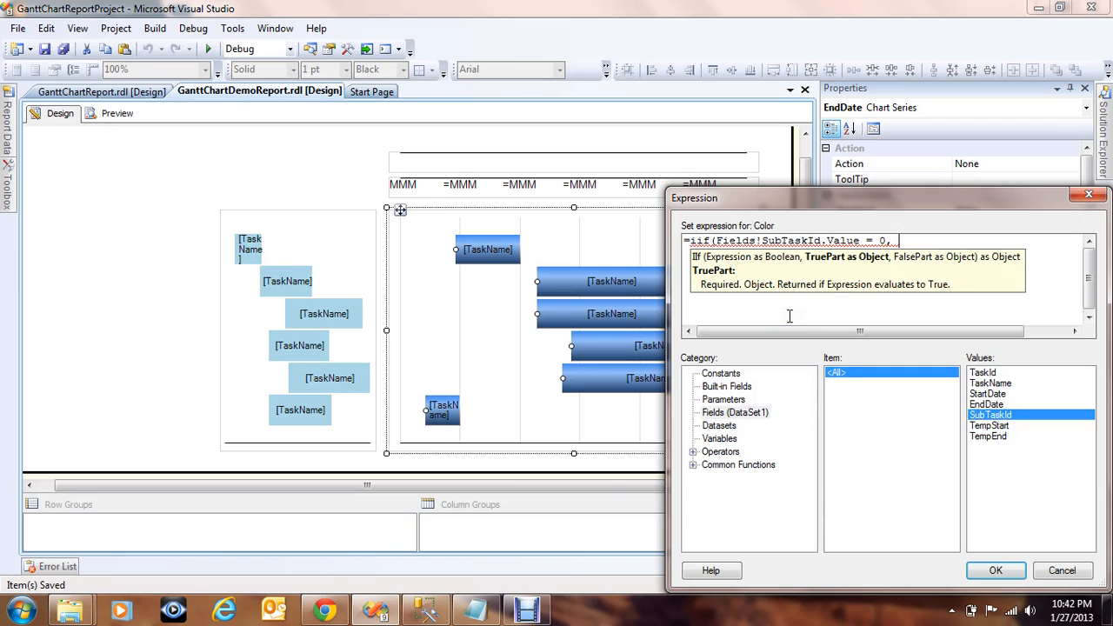
Complete the Color expression with "LightBlue" for main tasks and "Khaki" for sub tasks, and apply it to the series.
type("\"Li")
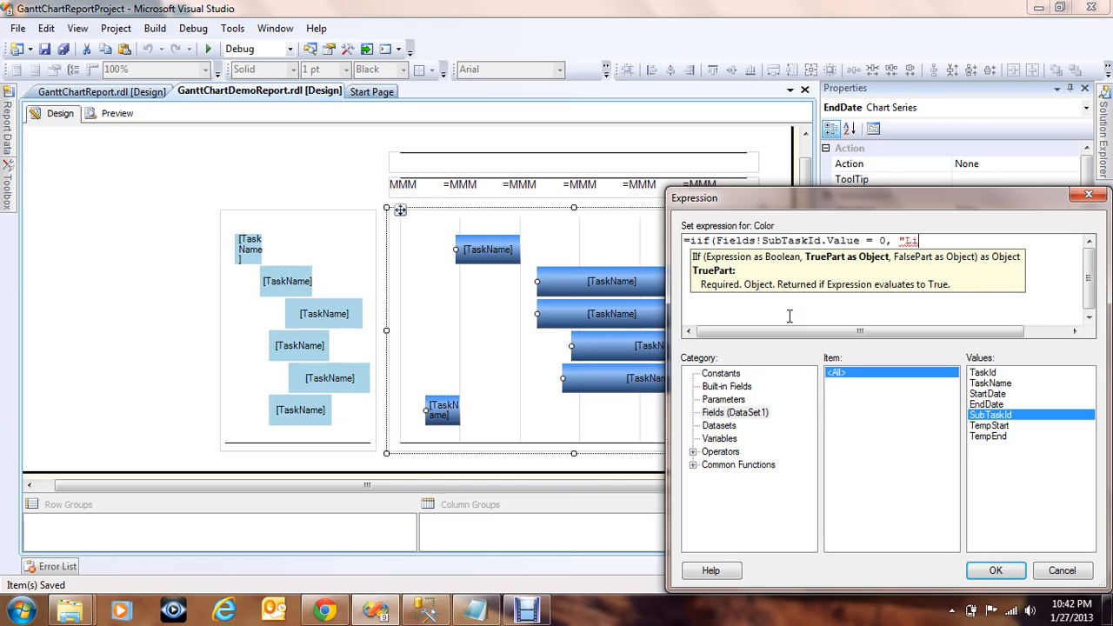
type("ghty")
key("BackSpace")
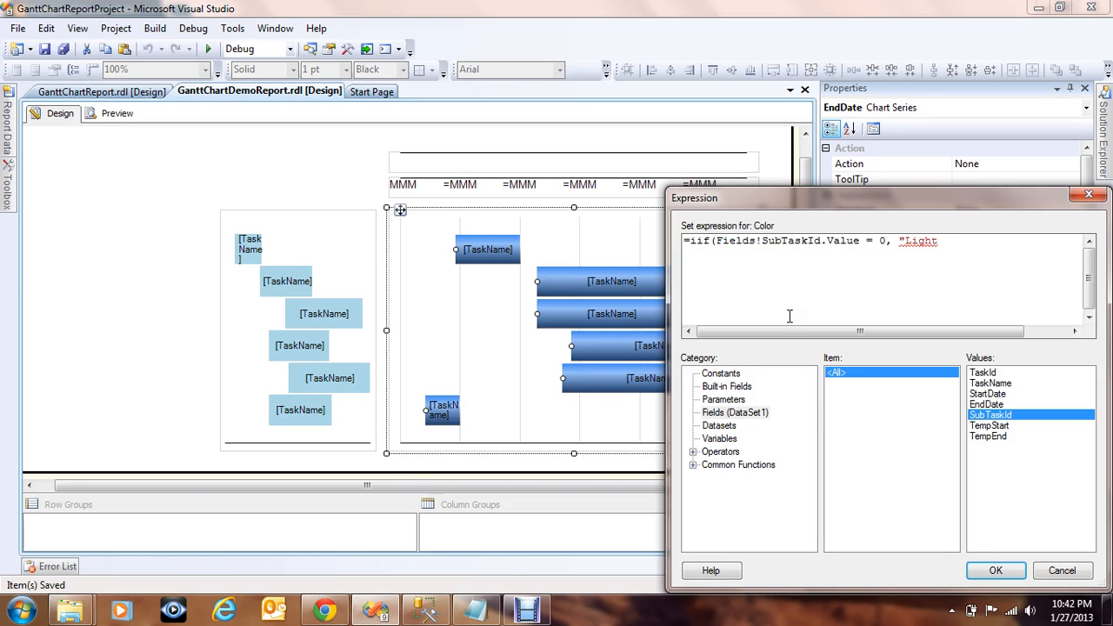
type("Blue\"")
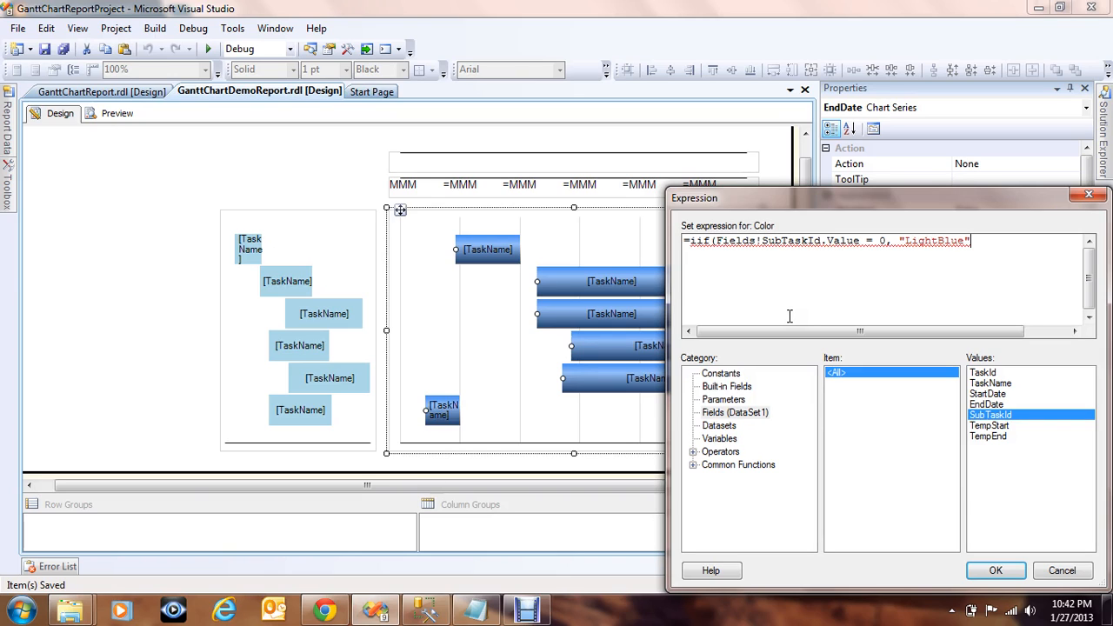
type(",")
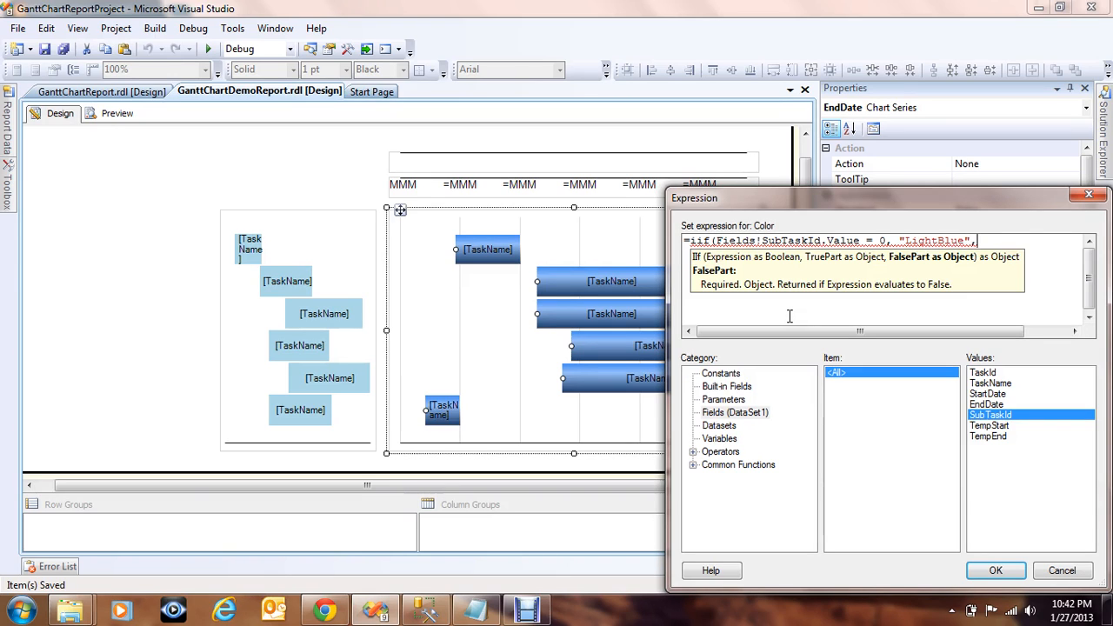
type(" \"")
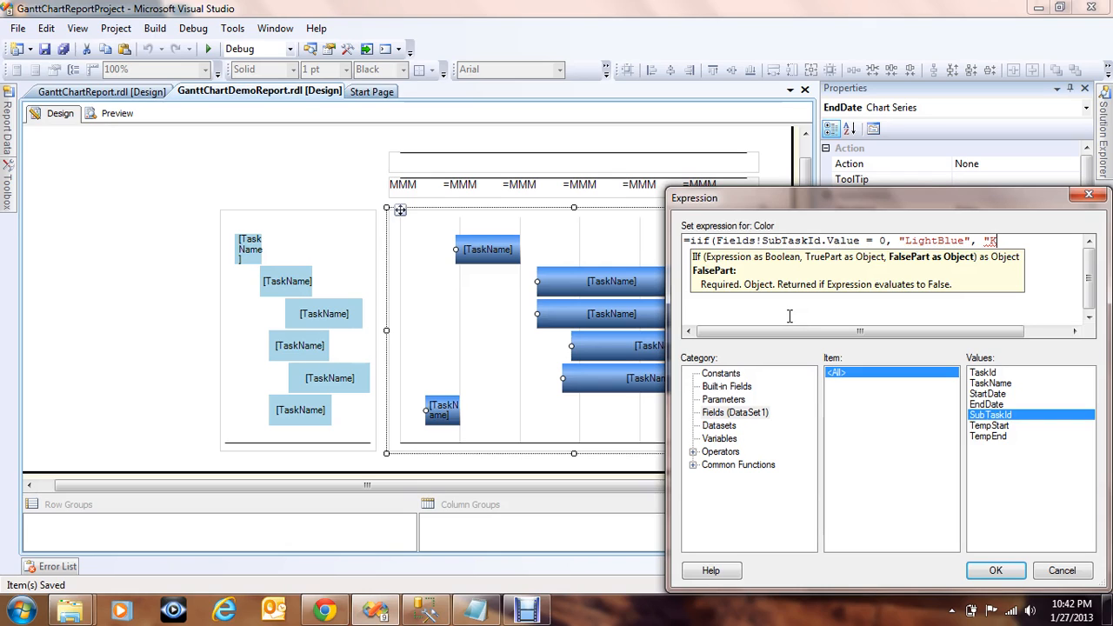
type("Khaki\")")
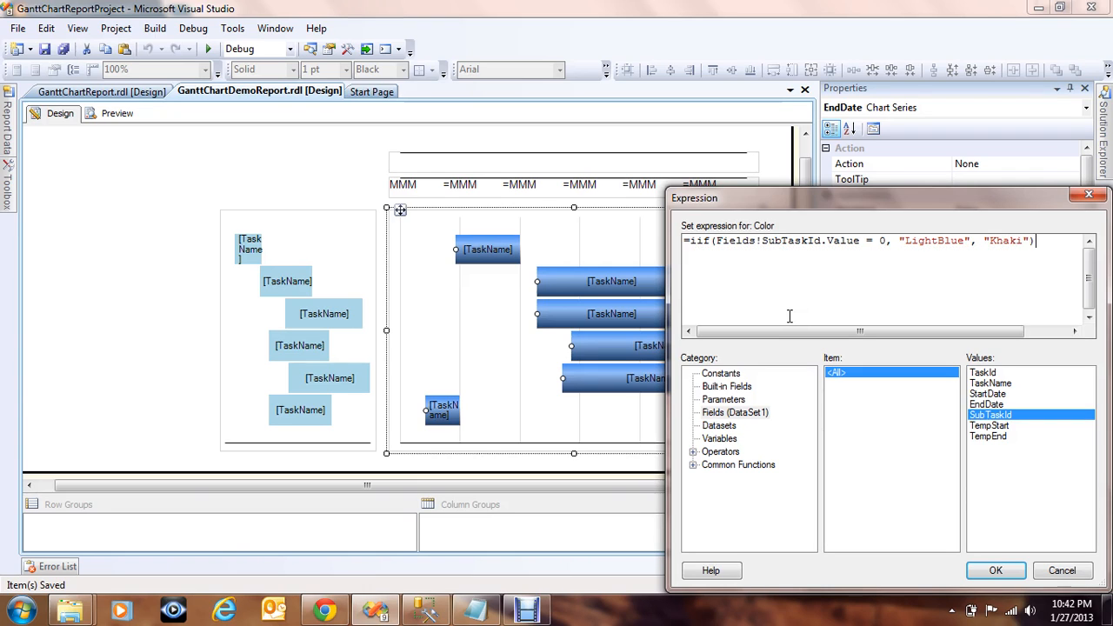
left_click_drag(1037, 241, 718, 247)
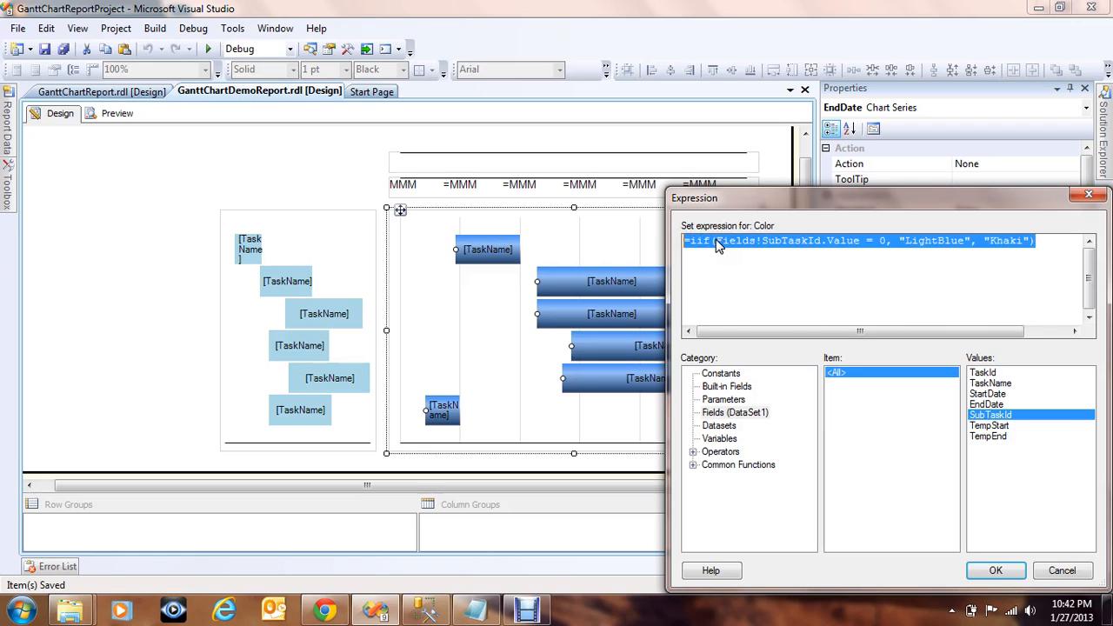
left_click(948, 263)
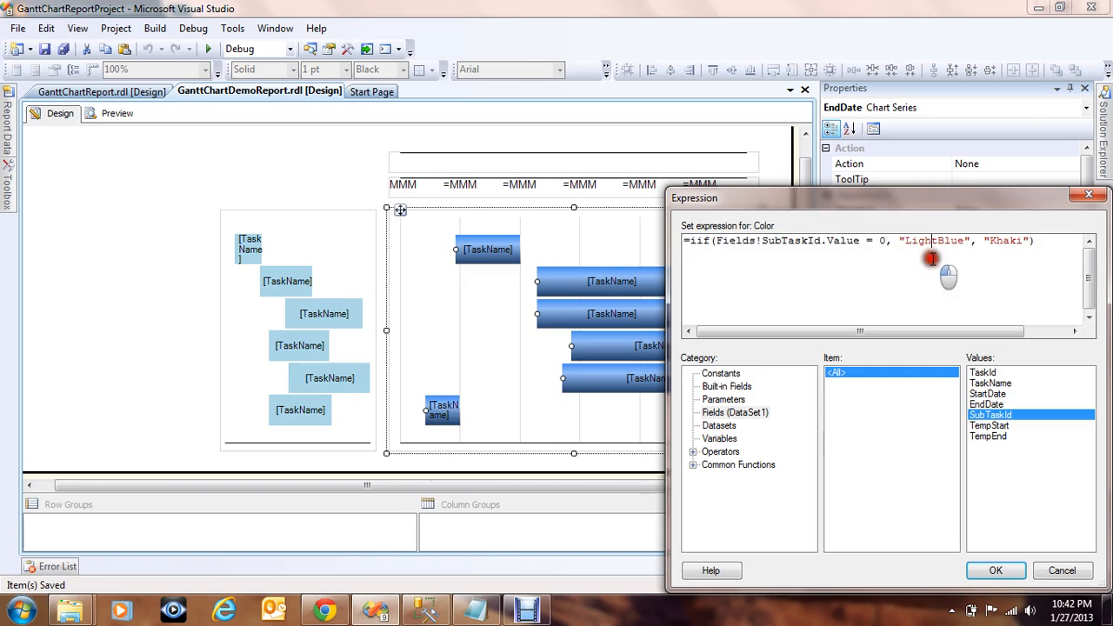
left_click_drag(901, 241, 1033, 242)
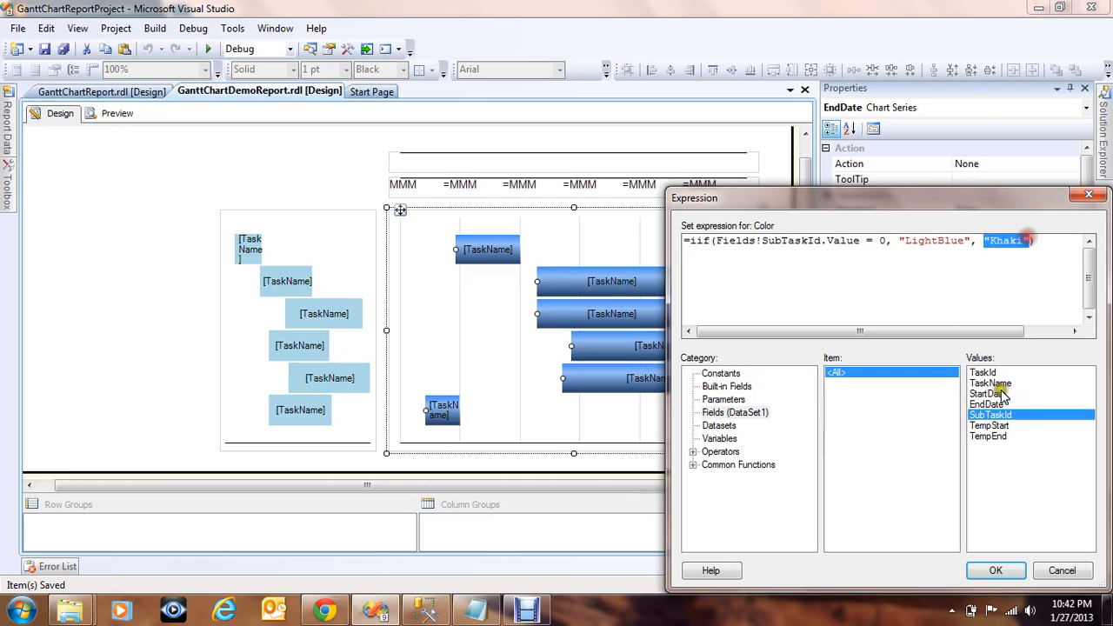
left_click(997, 571)
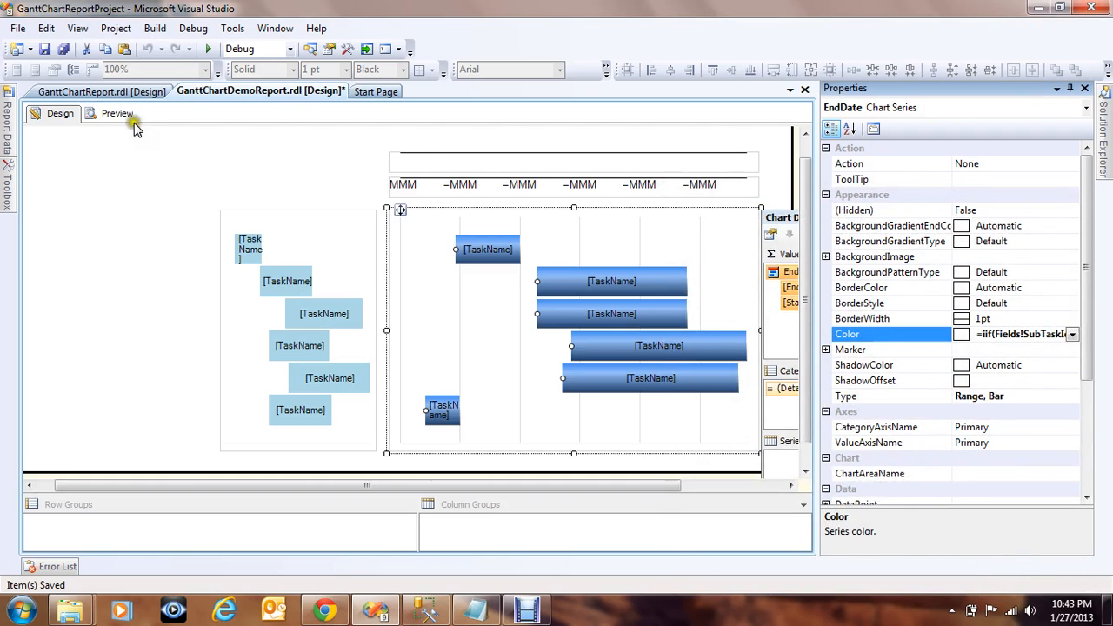
Preview the report to check the conditional bar colors, and return to the design view.
left_click(111, 115)
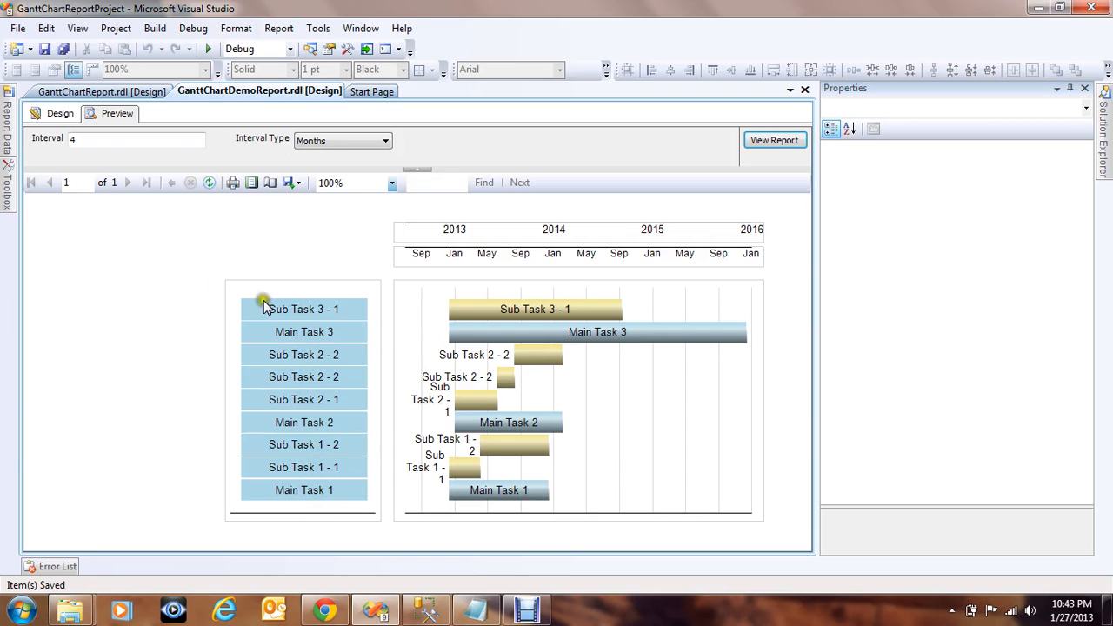
left_click(57, 113)
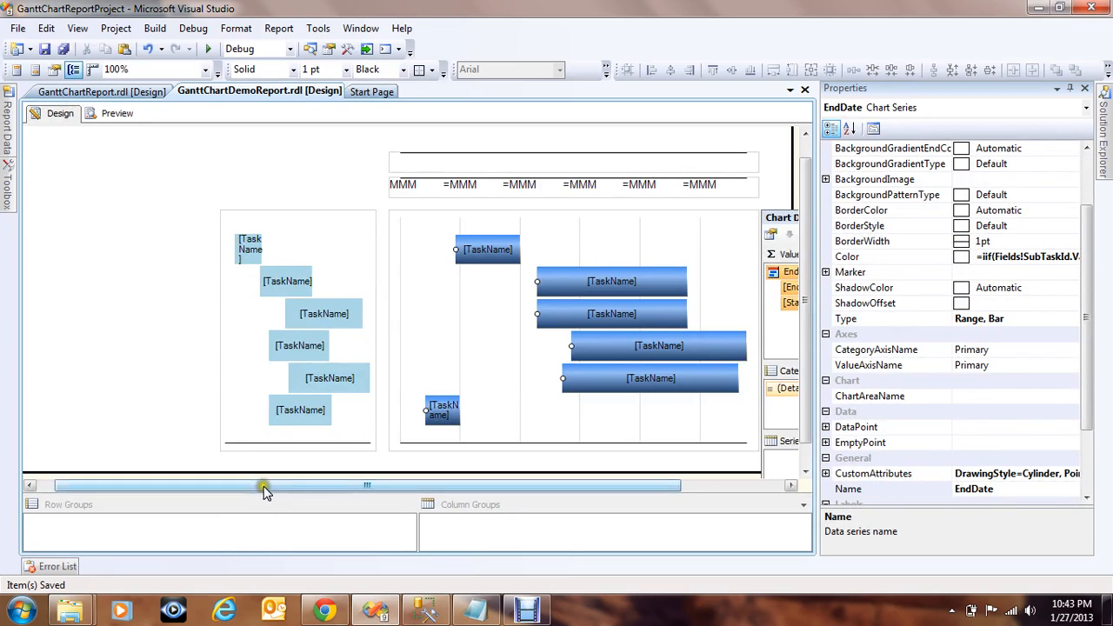
Review the Gantt chart's category group, and inspect the year, month, task bar and task name charts one by one.
left_click_drag(265, 491, 386, 487)
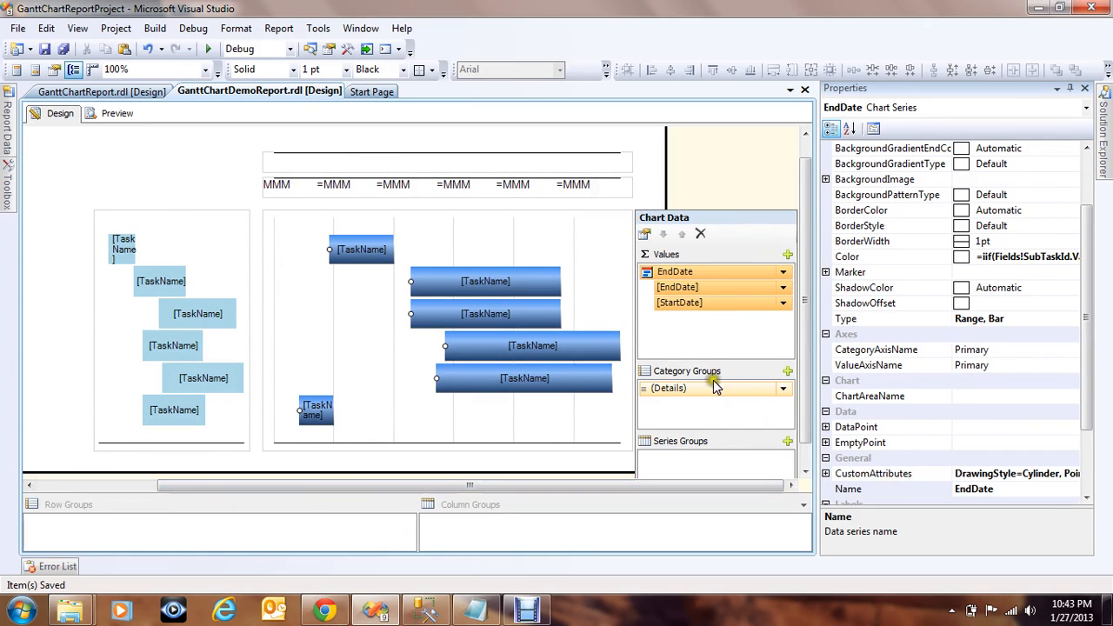
left_click(678, 387)
left_click(111, 155)
left_click(439, 167)
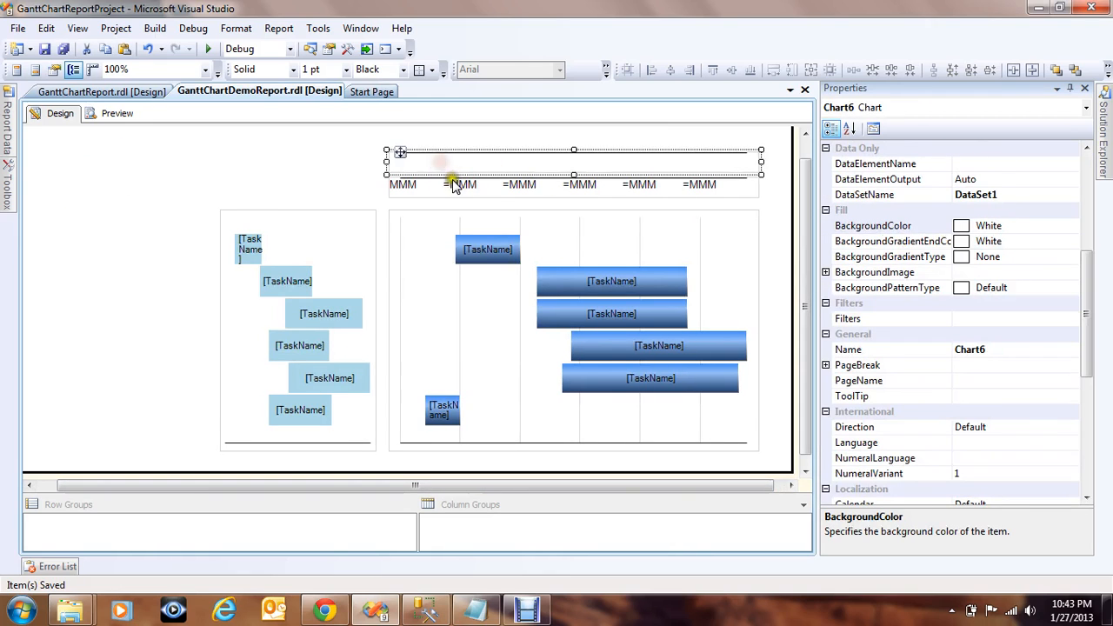
left_click(452, 179)
left_click(178, 216)
left_click(416, 279)
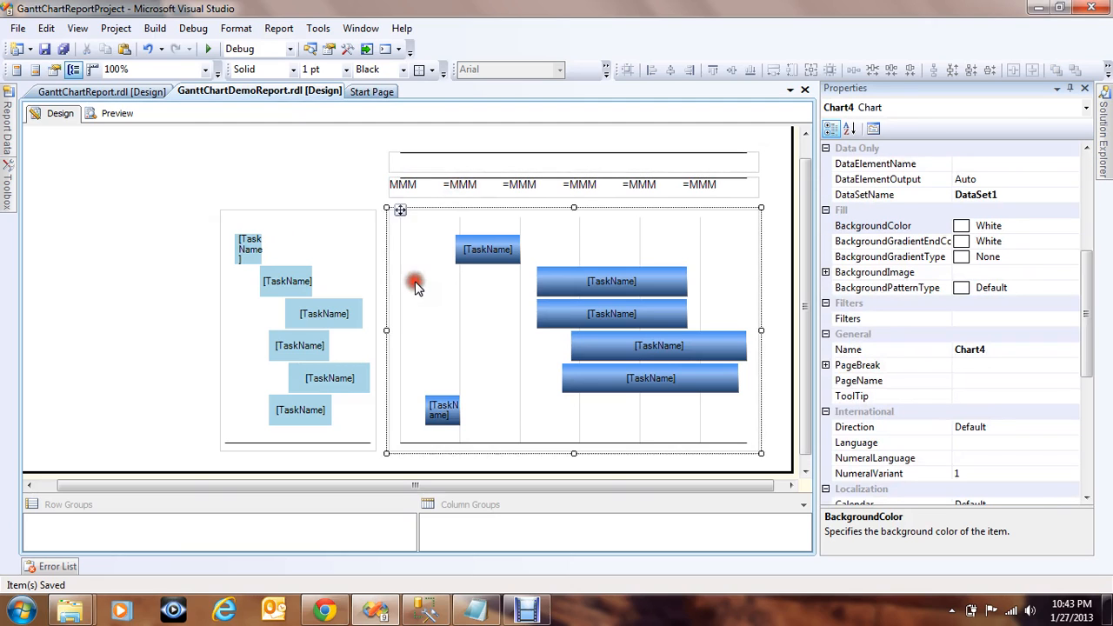
left_click(302, 249)
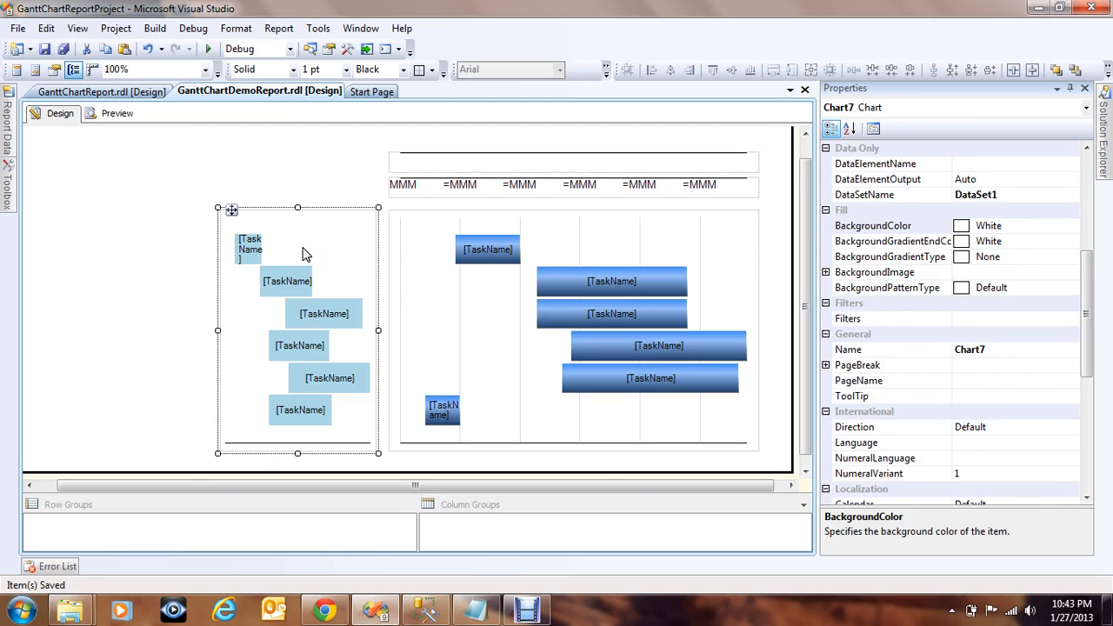
left_click(185, 303)
left_click_drag(419, 486, 430, 485)
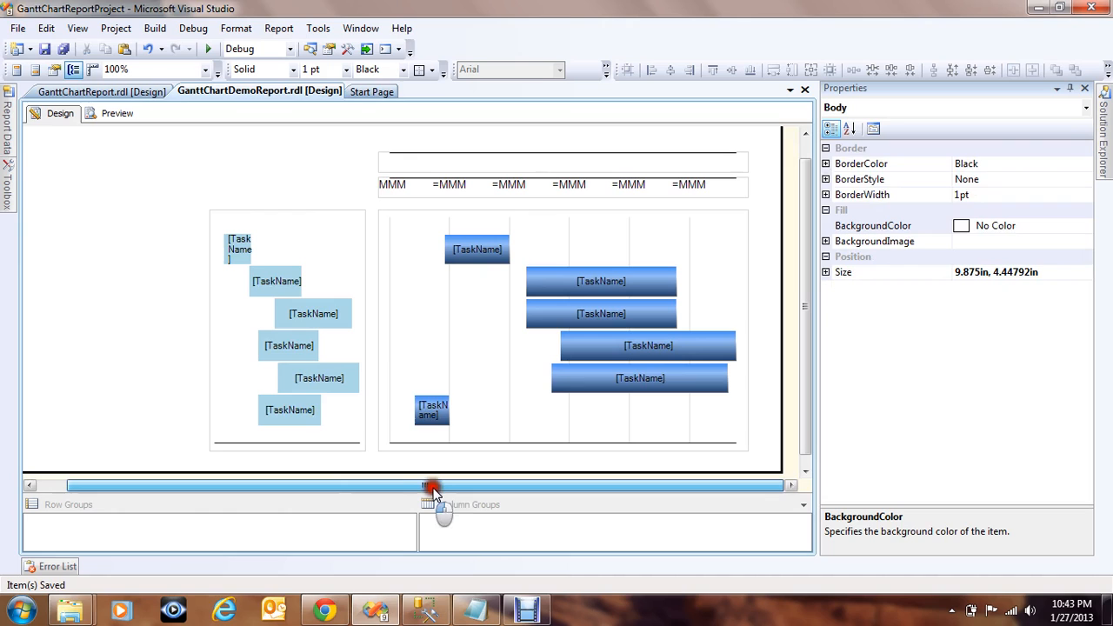
Replace the details grouping of the task bar chart with TaskName as its category group.
left_click(409, 280)
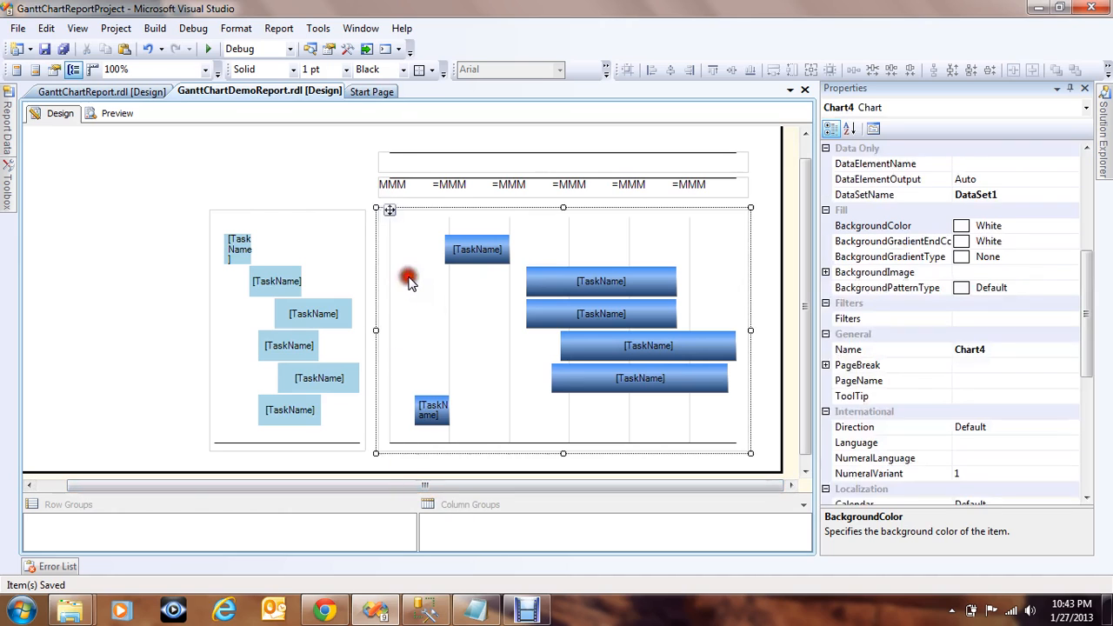
left_click(456, 285)
left_click(412, 290)
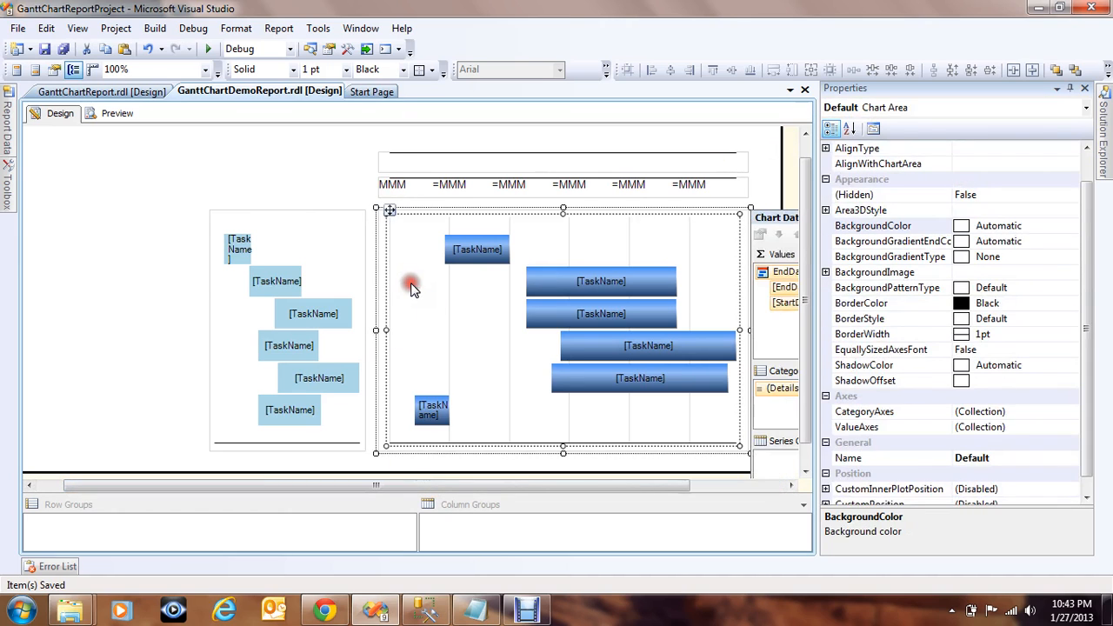
left_click_drag(530, 490, 659, 493)
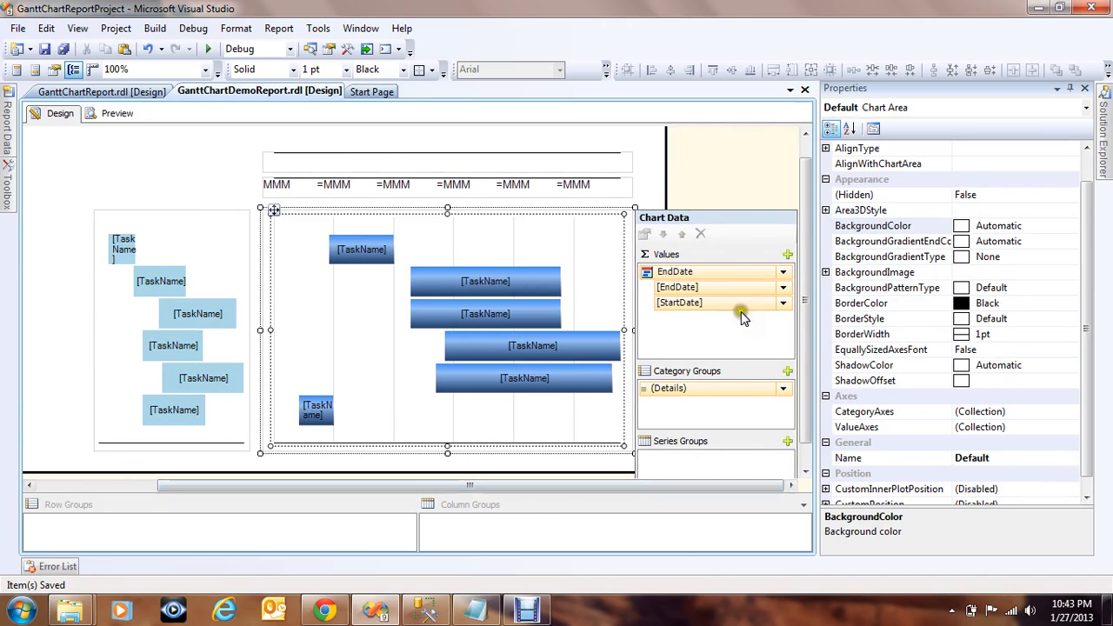
left_click(788, 373)
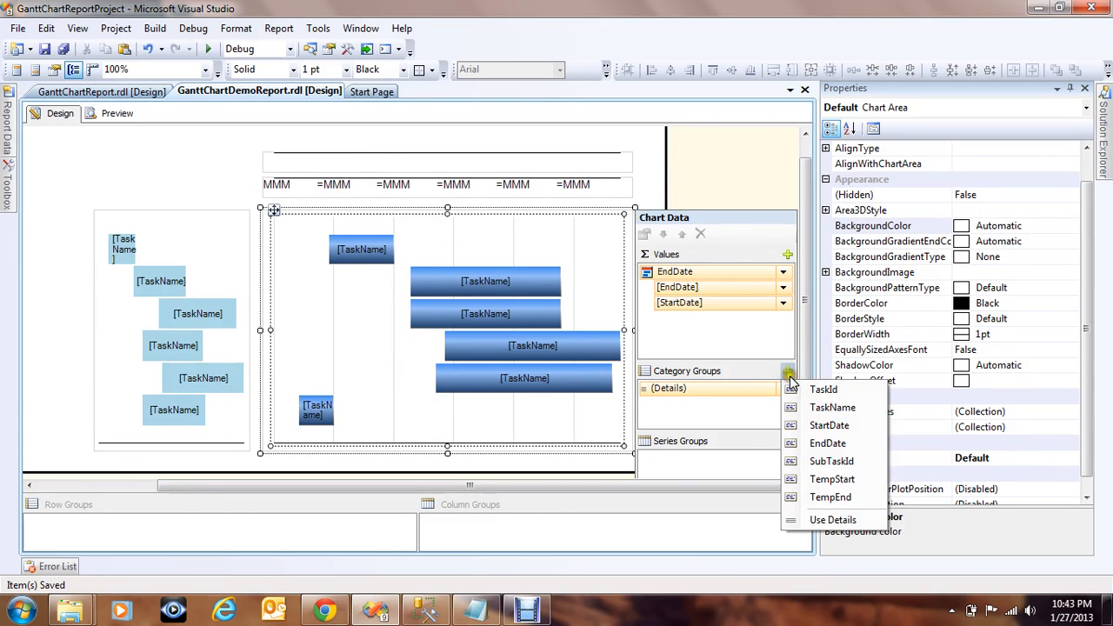
left_click(827, 411)
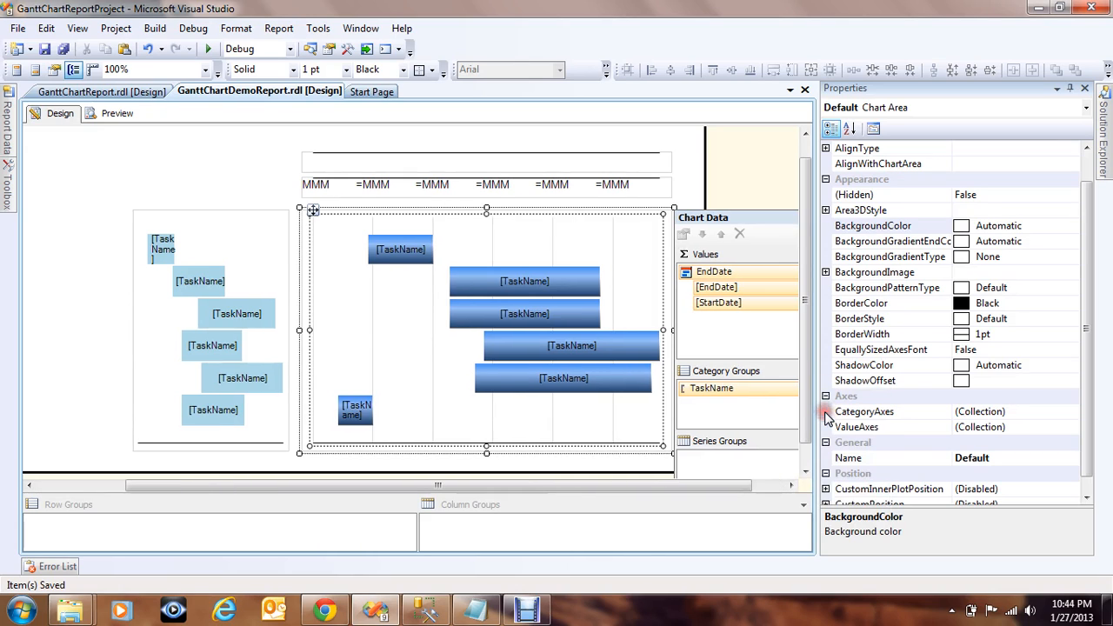
Delete the TaskName category group from the task bar chart.
left_click_drag(681, 489, 753, 491)
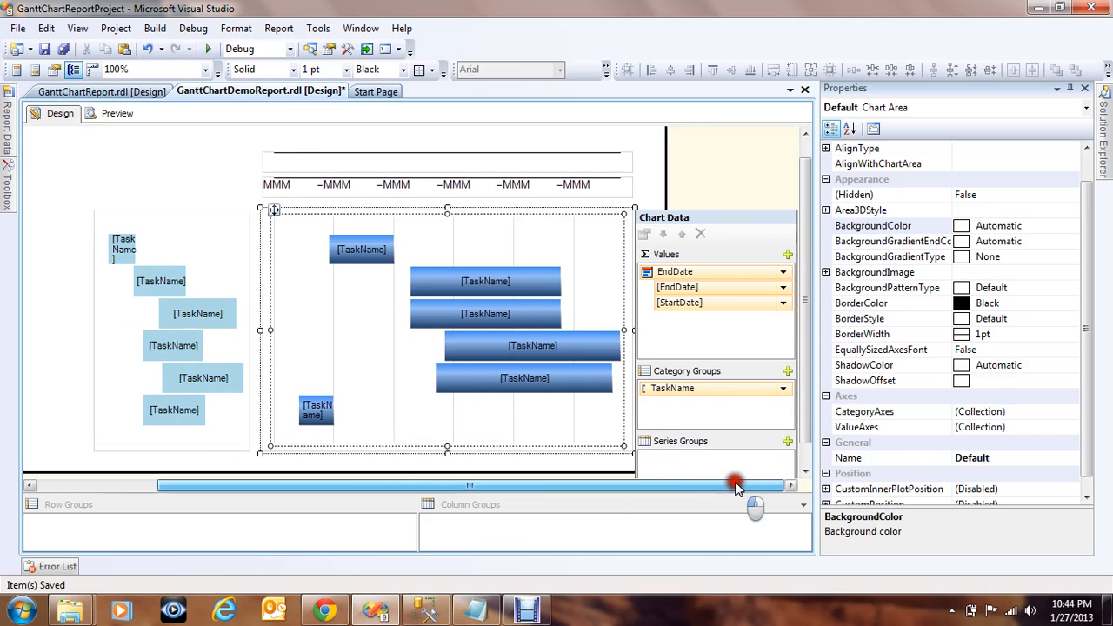
left_click(789, 383)
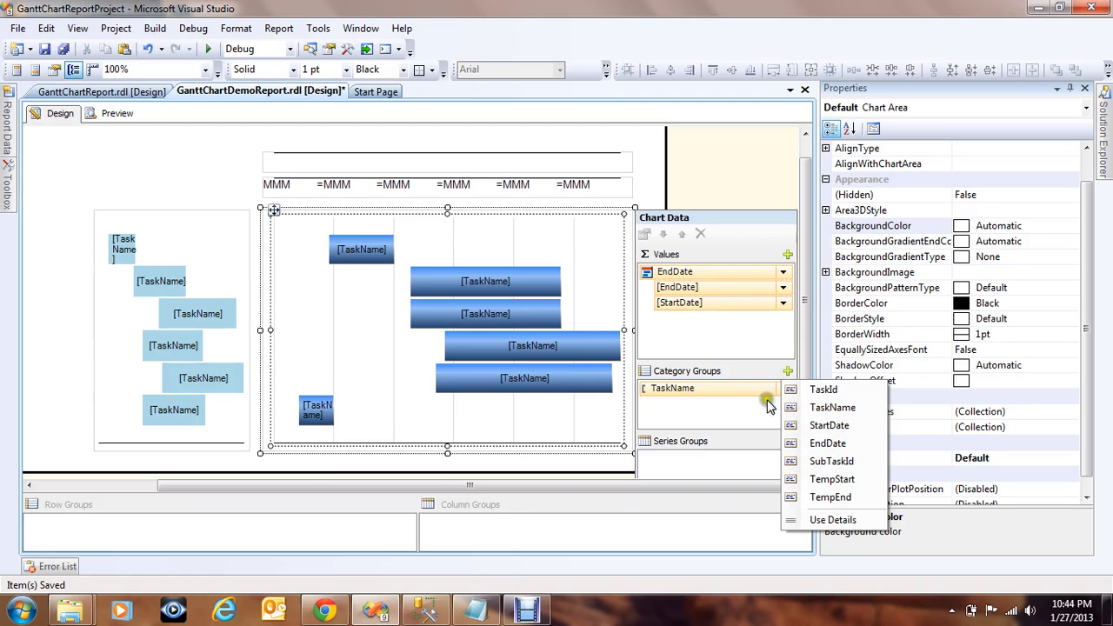
left_click(724, 400)
right_click(739, 388)
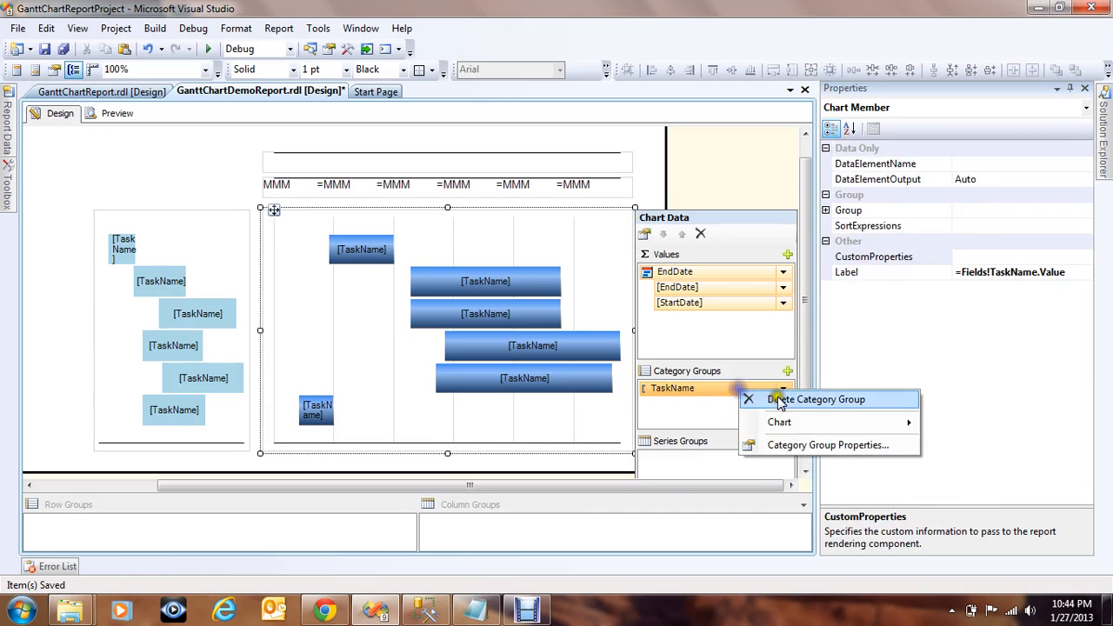
left_click(781, 402)
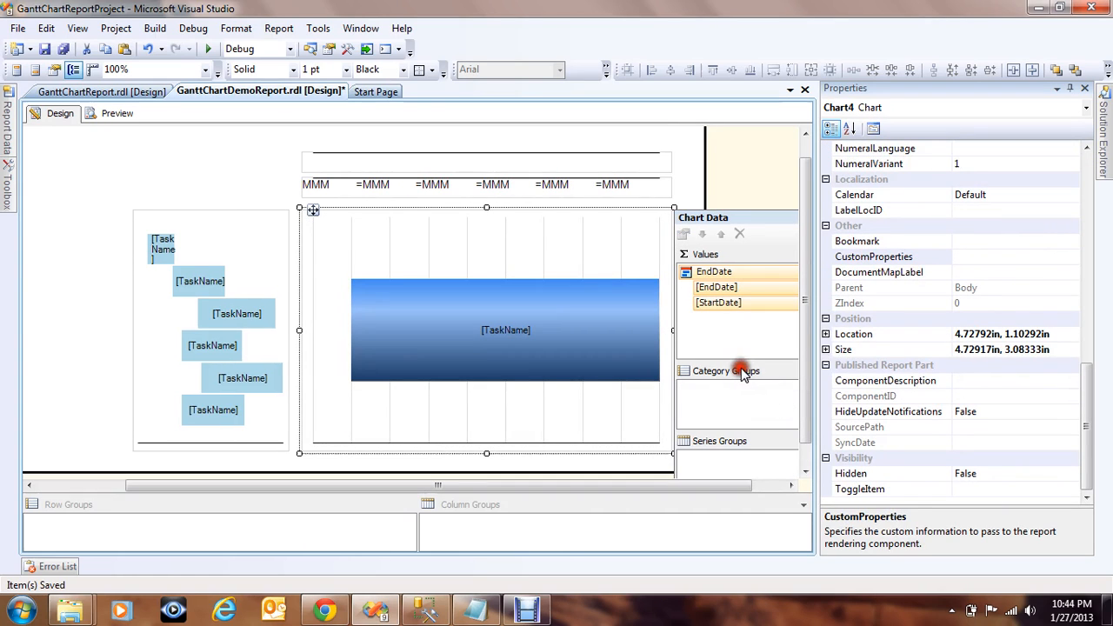
Add TaskId and then SubTaskId as category groups of the task bar chart.
left_click_drag(737, 485, 771, 484)
left_click(787, 372)
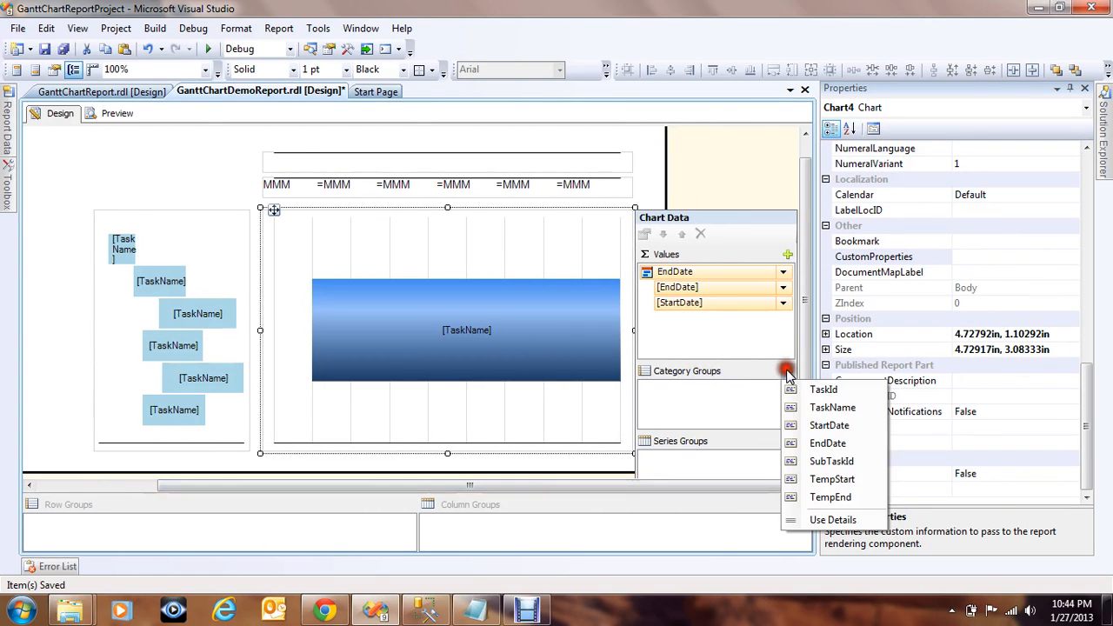
left_click(817, 388)
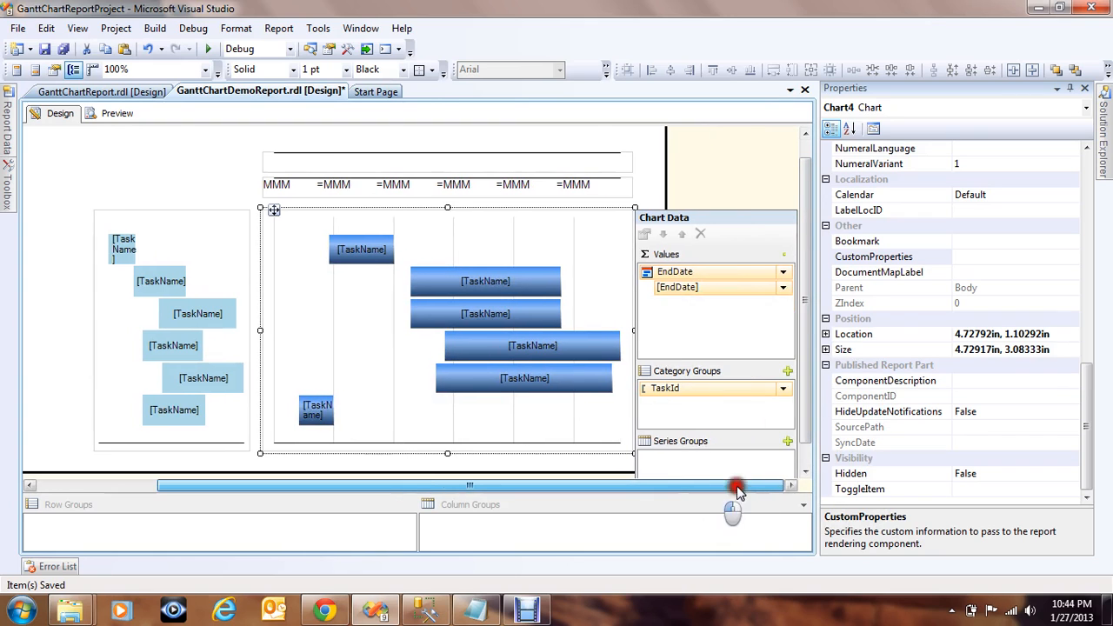
left_click(786, 371)
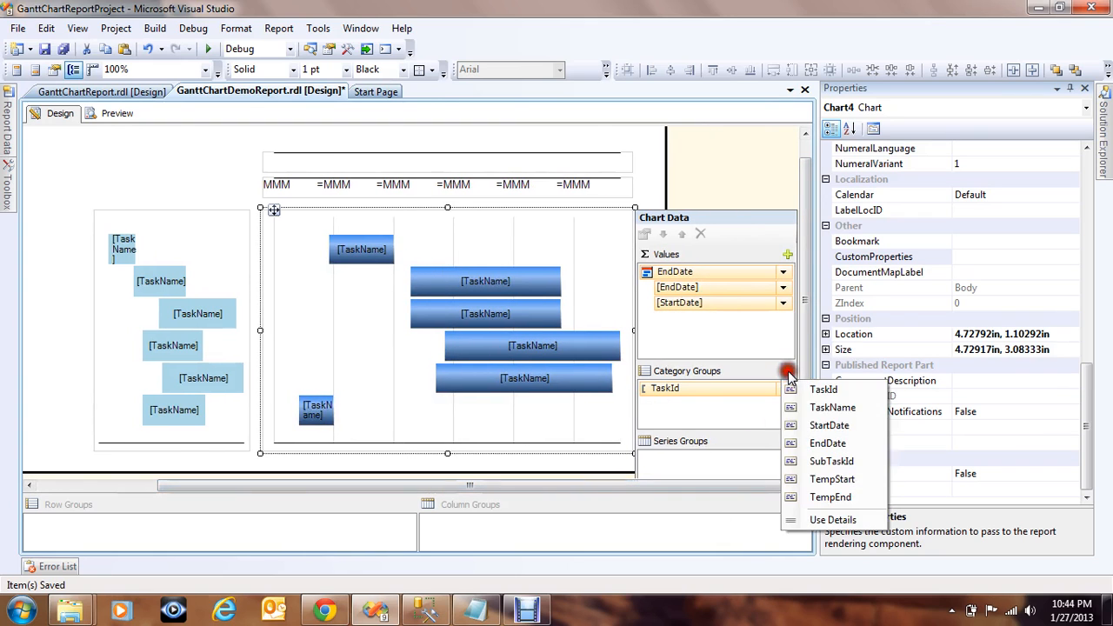
left_click(842, 459)
Set the task bar chart's TaskId category group to sort by TaskId from Z to A.
left_click(707, 389)
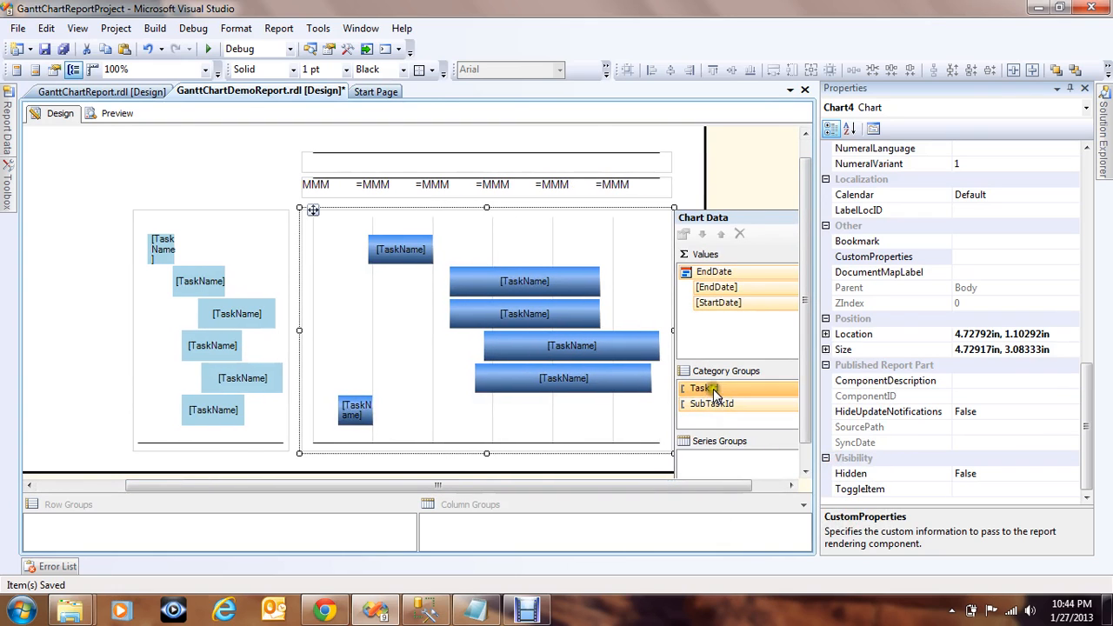
right_click(713, 390)
left_click(766, 446)
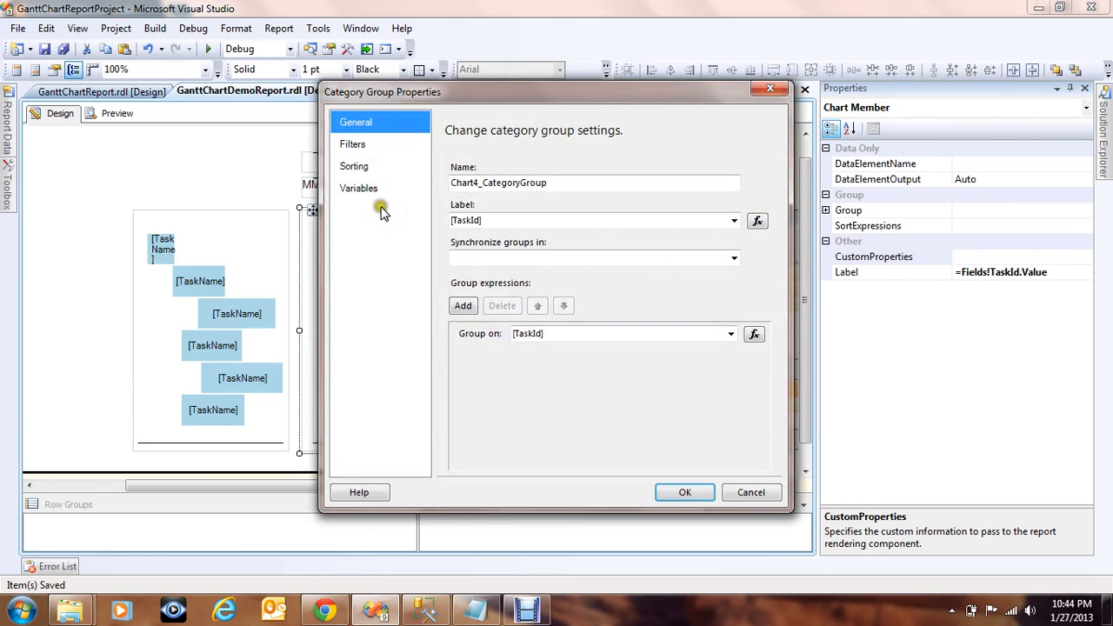
left_click(360, 167)
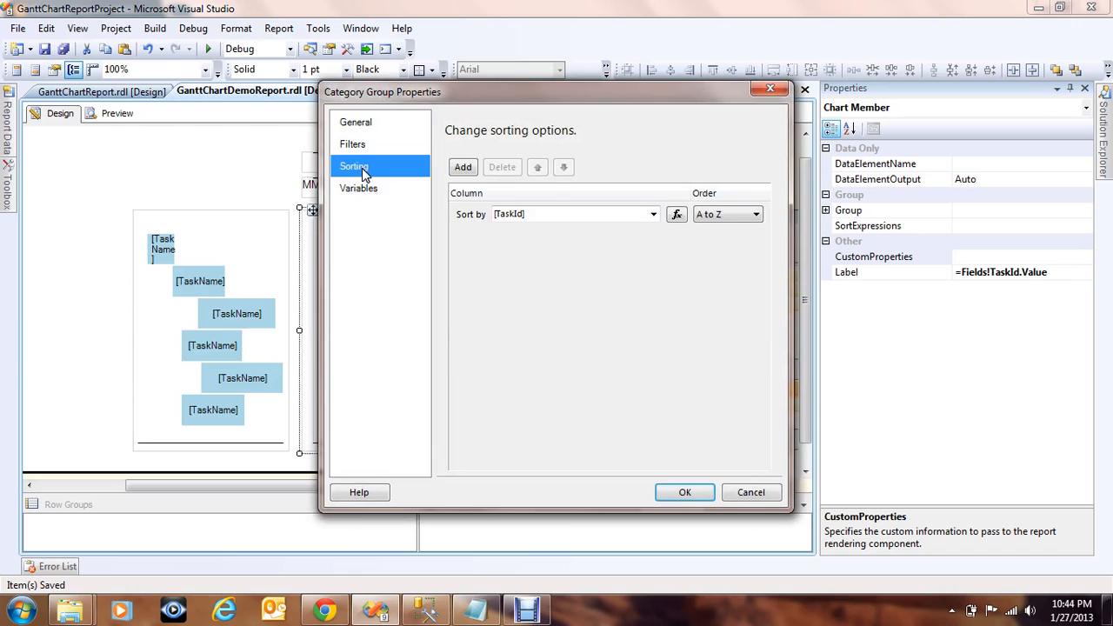
left_click(754, 215)
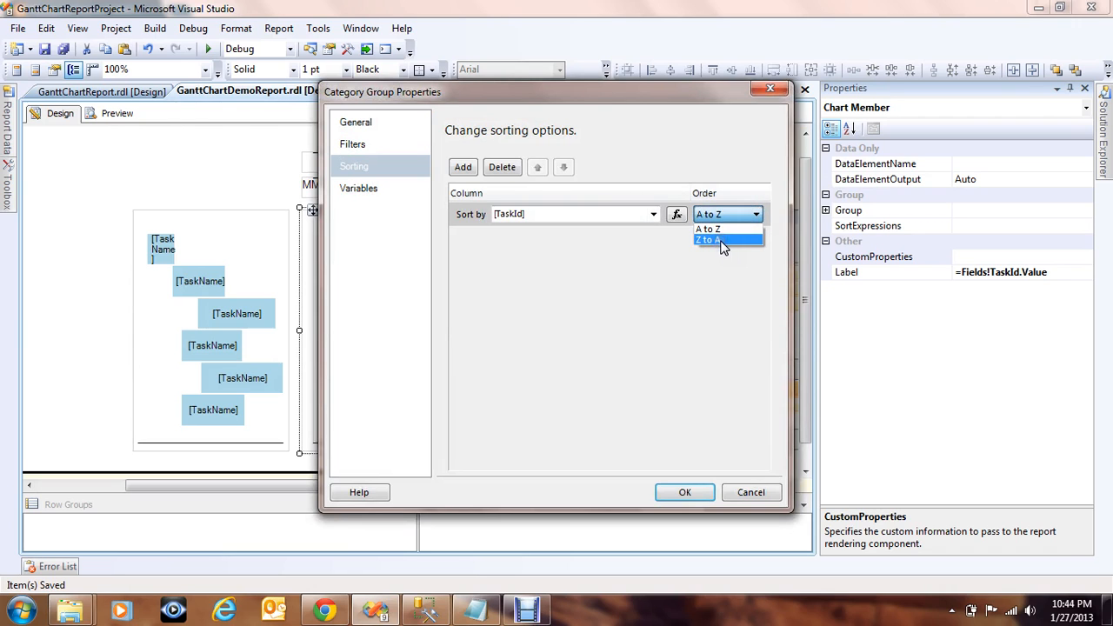
left_click(720, 240)
left_click(686, 492)
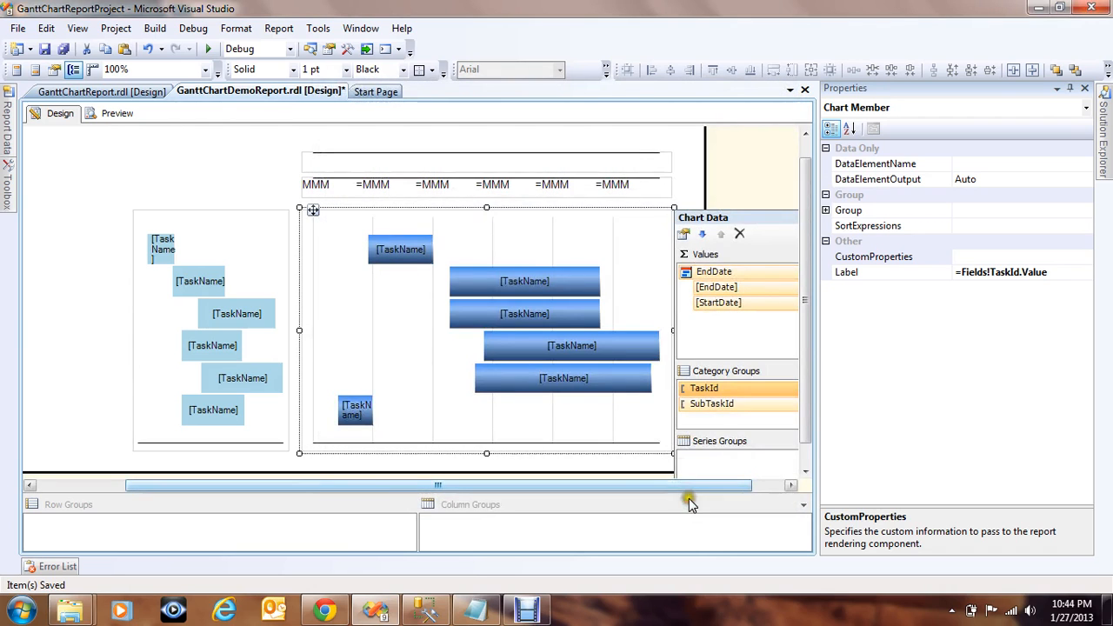
Set the task bar chart's SubTaskId category group to sort by SubTaskId from Z to A.
left_click(721, 404)
right_click(721, 404)
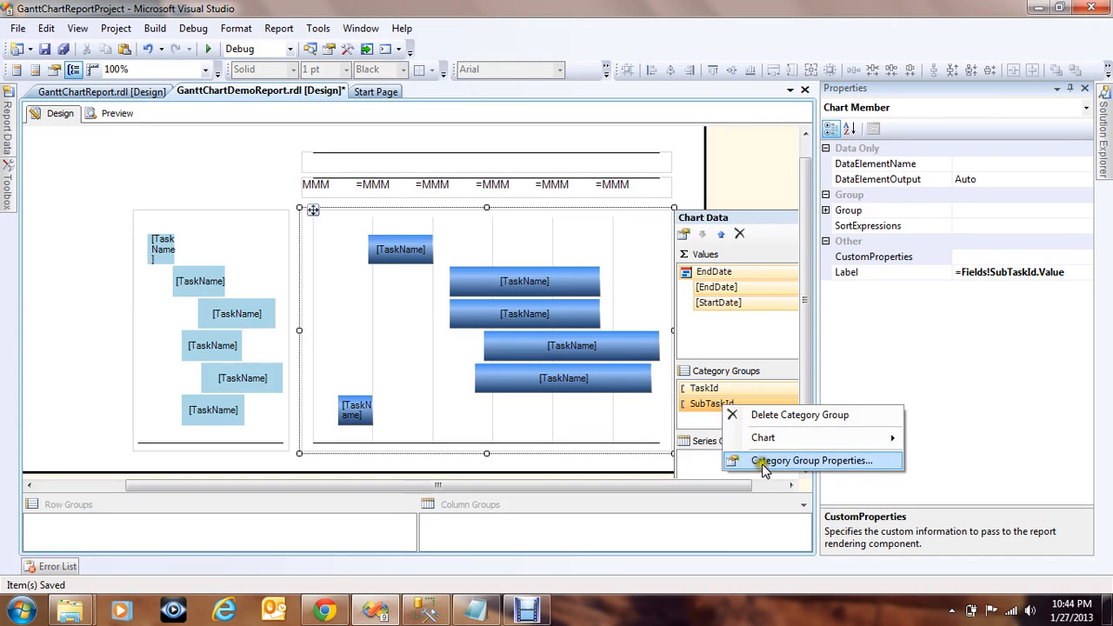
left_click(762, 464)
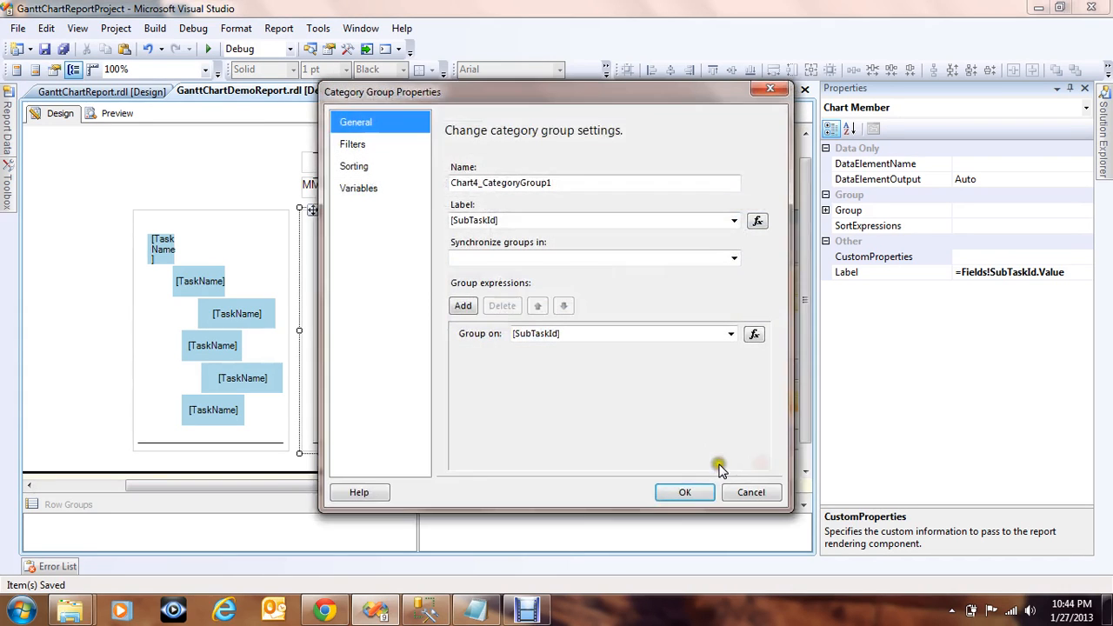
left_click(372, 174)
left_click(653, 214)
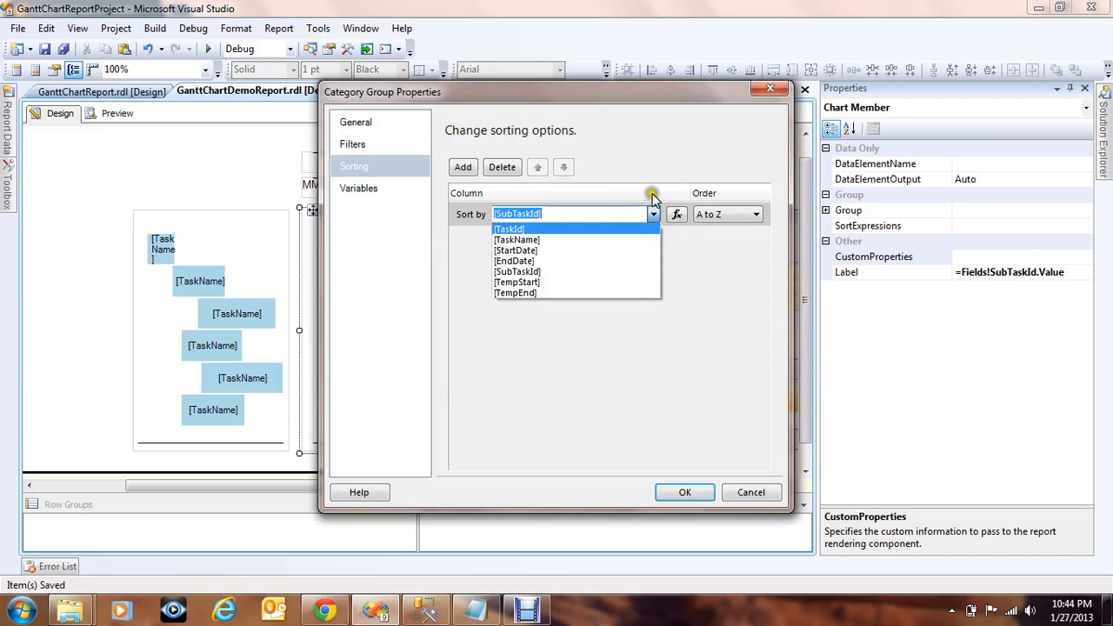
left_click(653, 199)
left_click(753, 215)
left_click(727, 247)
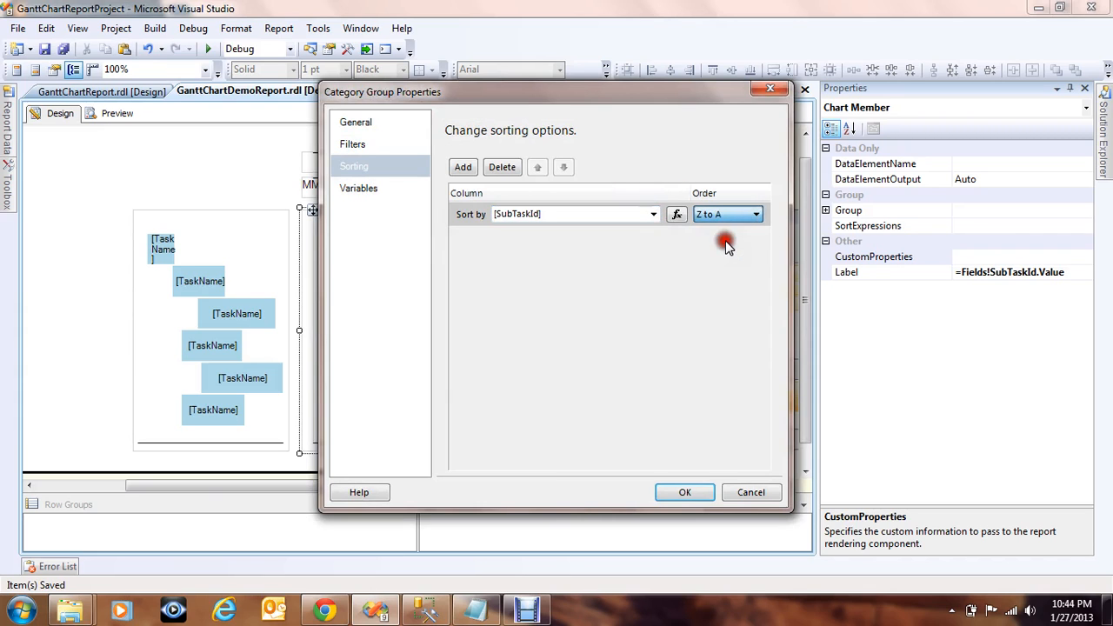
left_click(696, 495)
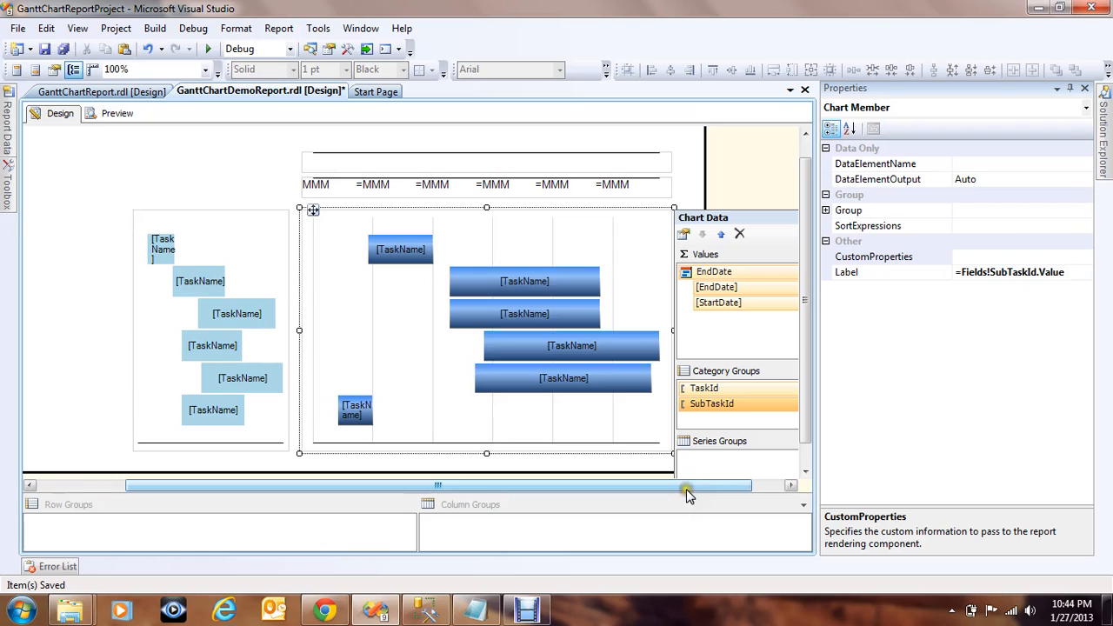
Replace the details grouping of the task name chart with TaskId and SubTaskId category groups.
left_click(263, 357)
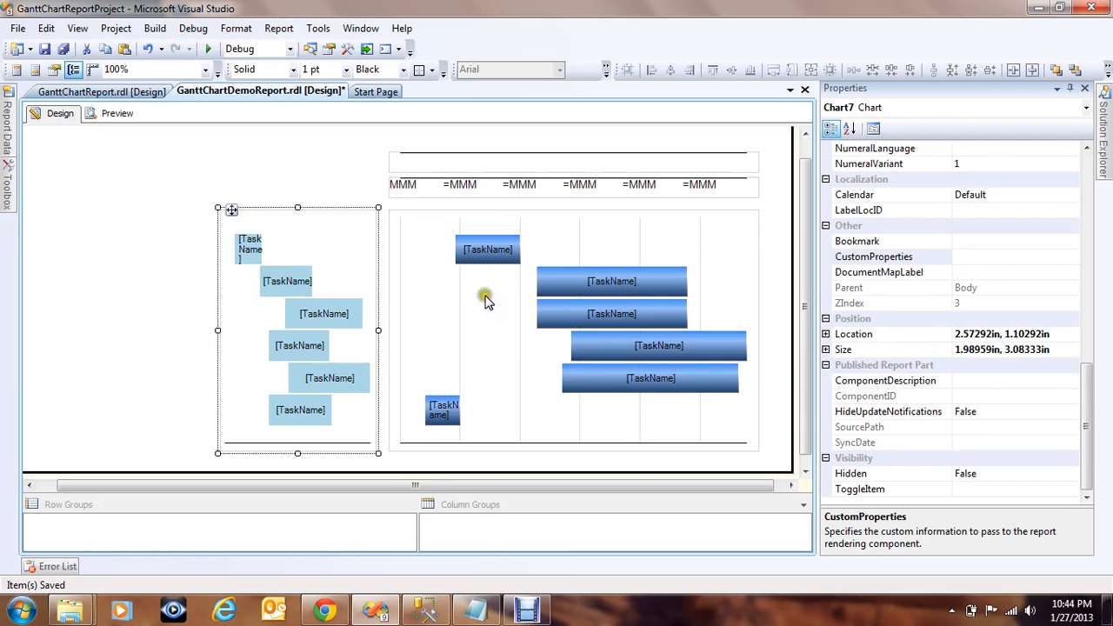
left_click(296, 284)
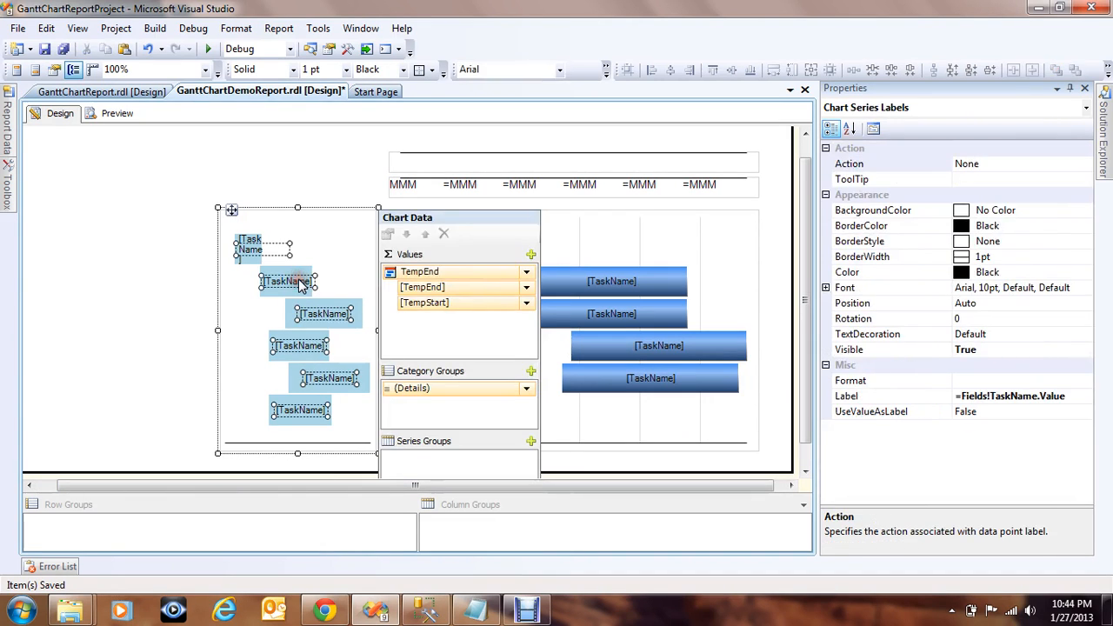
left_click(146, 307)
left_click(323, 303)
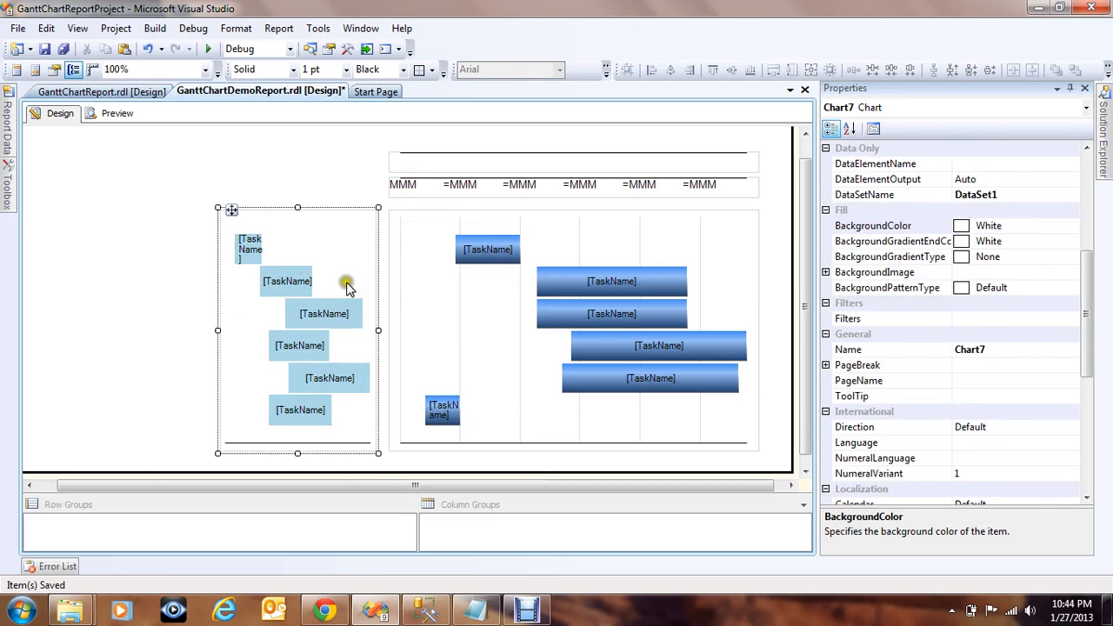
left_click(346, 287)
left_click(527, 386)
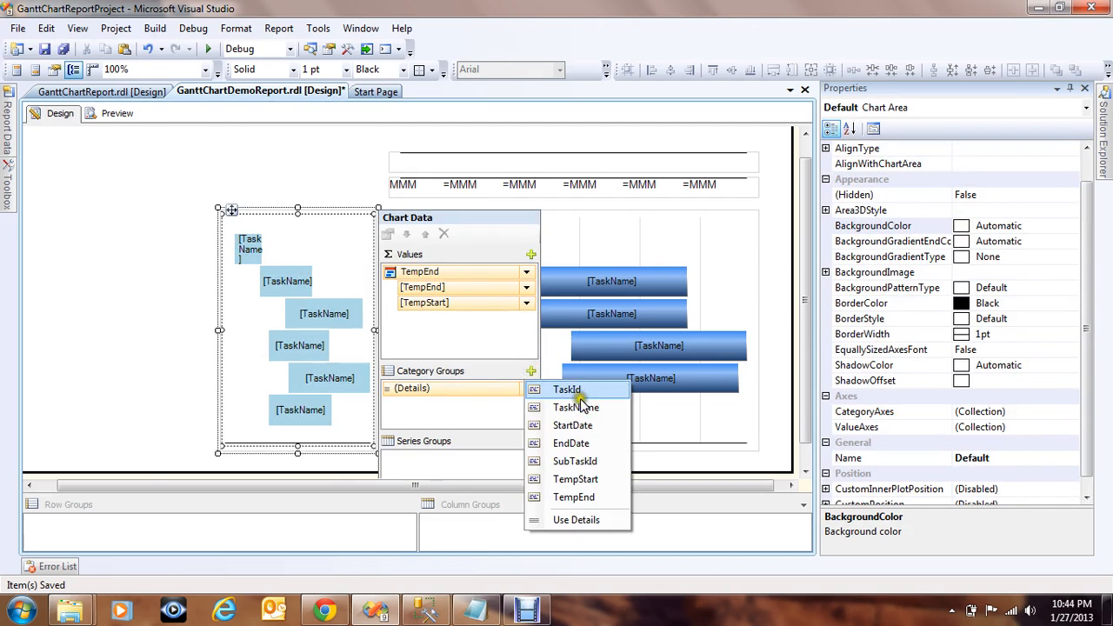
left_click(574, 392)
left_click(527, 388)
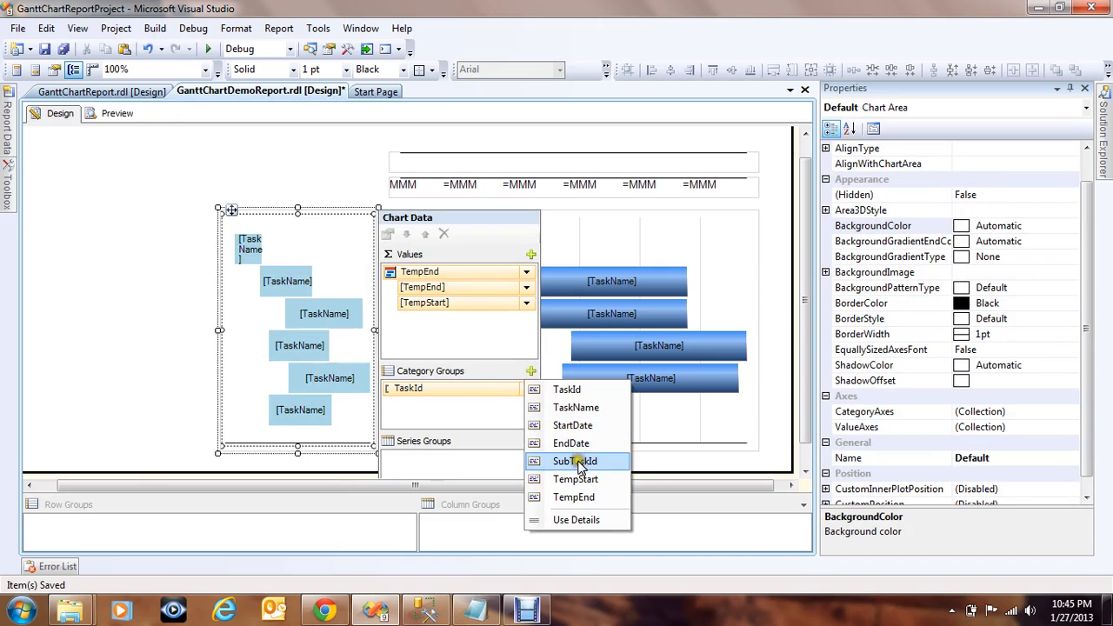
left_click(578, 466)
Set the task name chart's TaskId category group to sort by TaskId from Z to A.
right_click(505, 391)
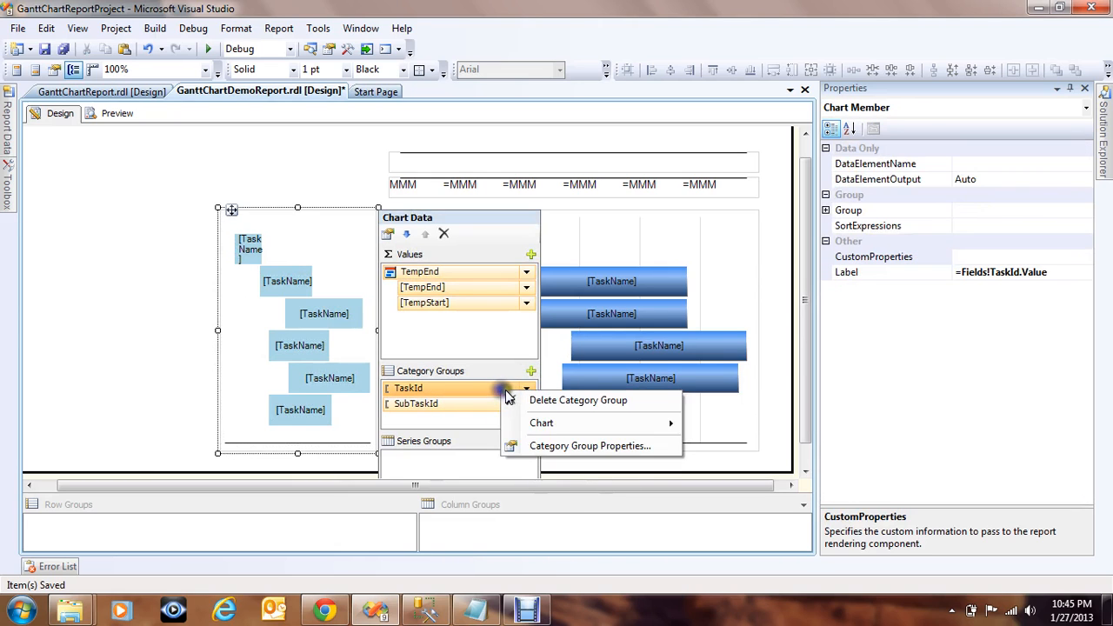
left_click(561, 448)
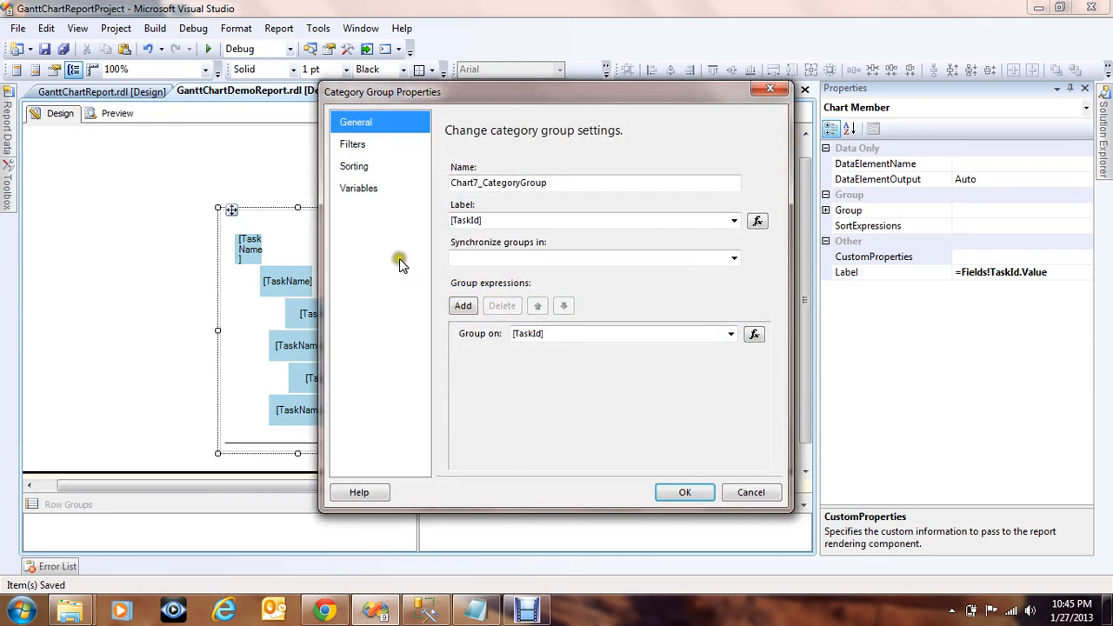
left_click(355, 166)
left_click(706, 215)
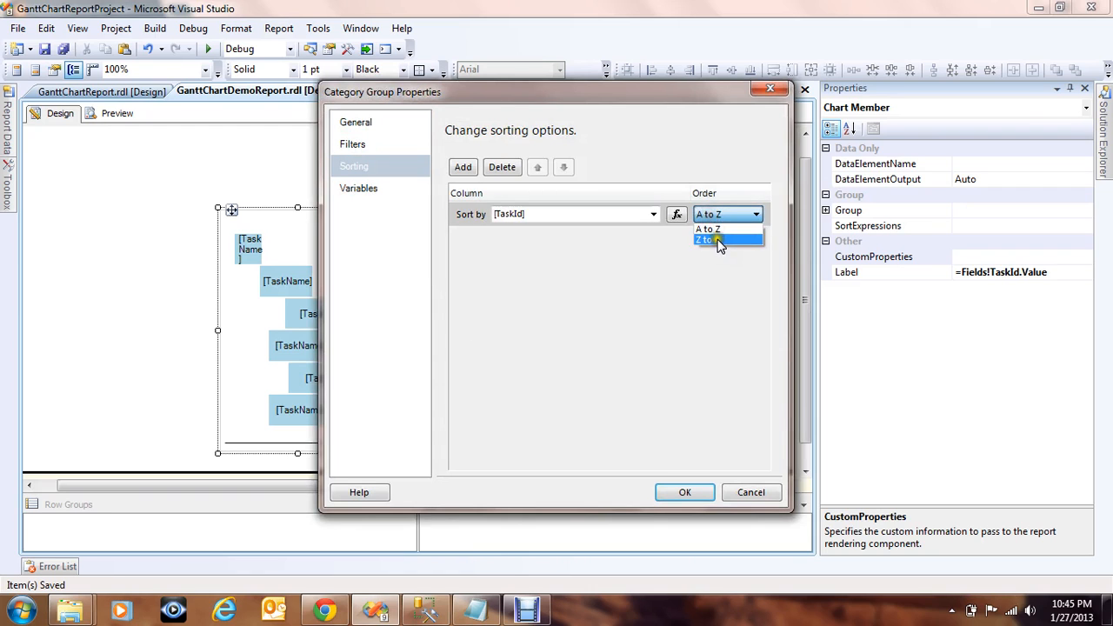
left_click(722, 242)
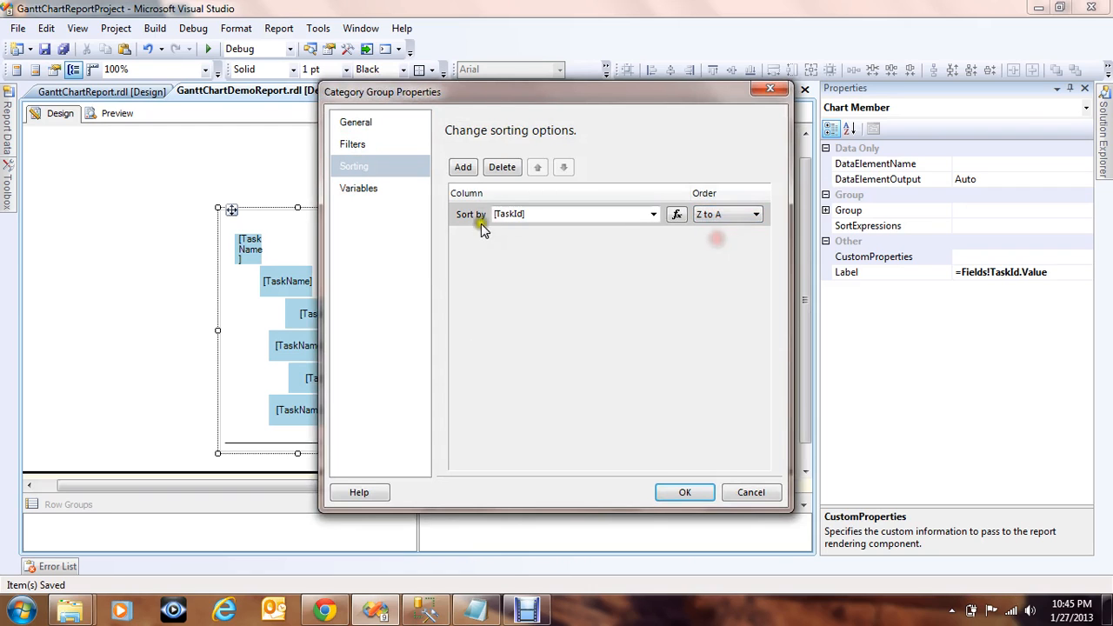
left_click(680, 492)
Set the task name chart's SubTaskId category group to sort by SubTaskId from Z to A.
left_click(442, 403)
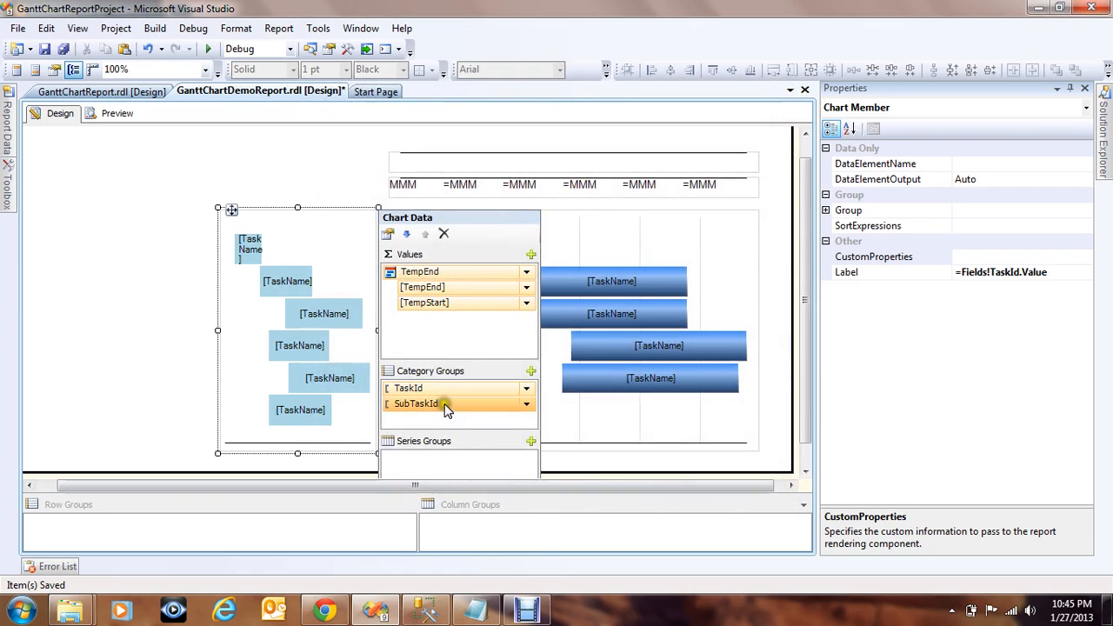
right_click(442, 404)
left_click(509, 458)
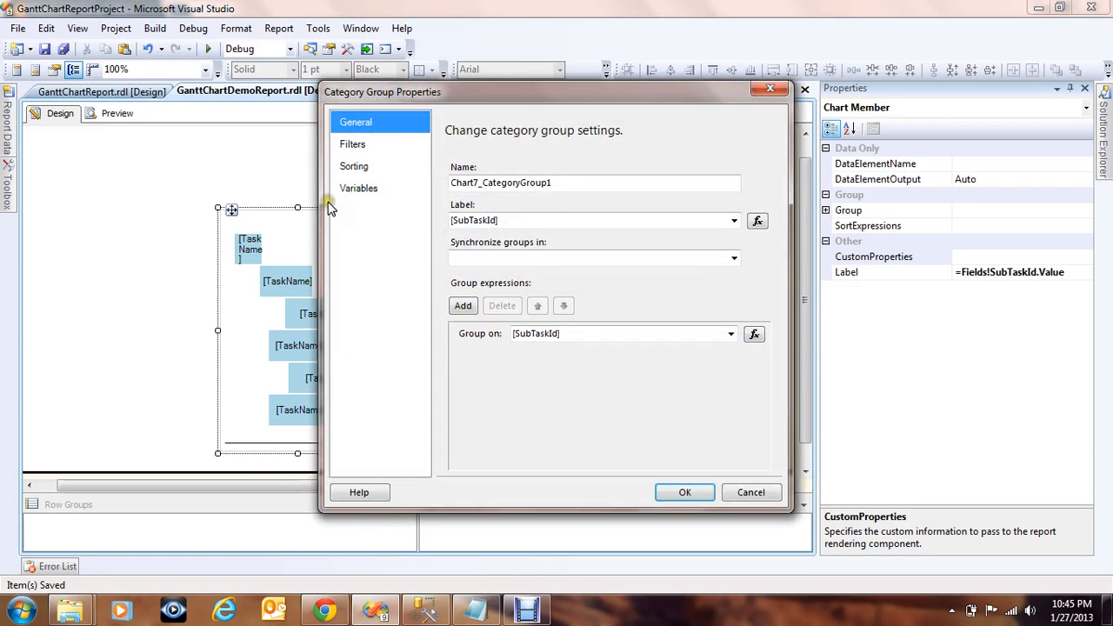
left_click(394, 172)
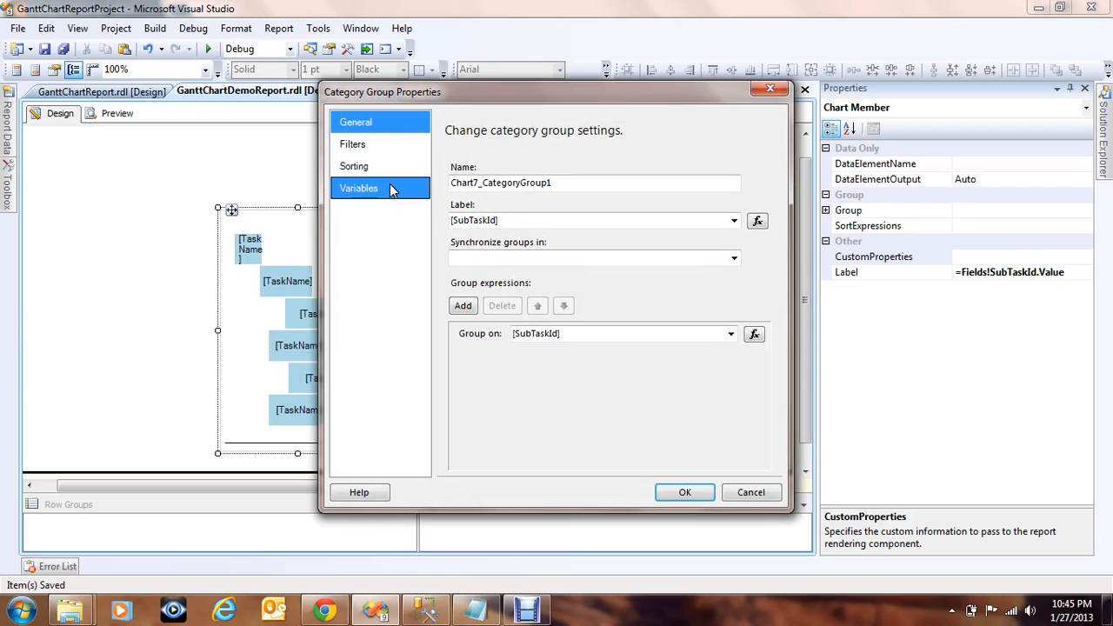
left_click(379, 167)
left_click(746, 217)
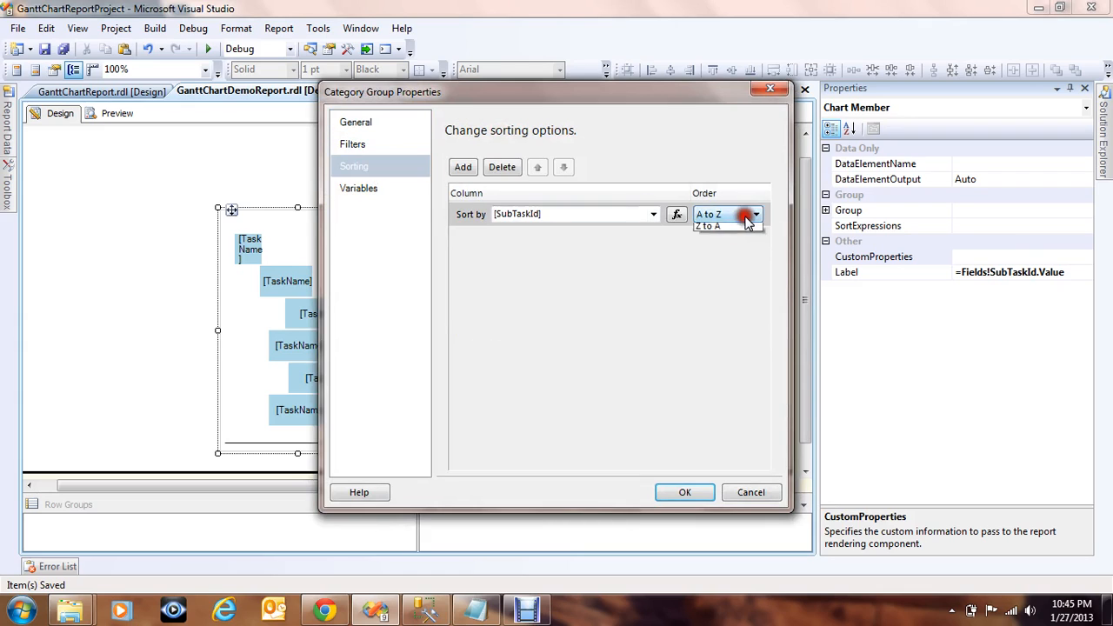
left_click(726, 228)
left_click(689, 492)
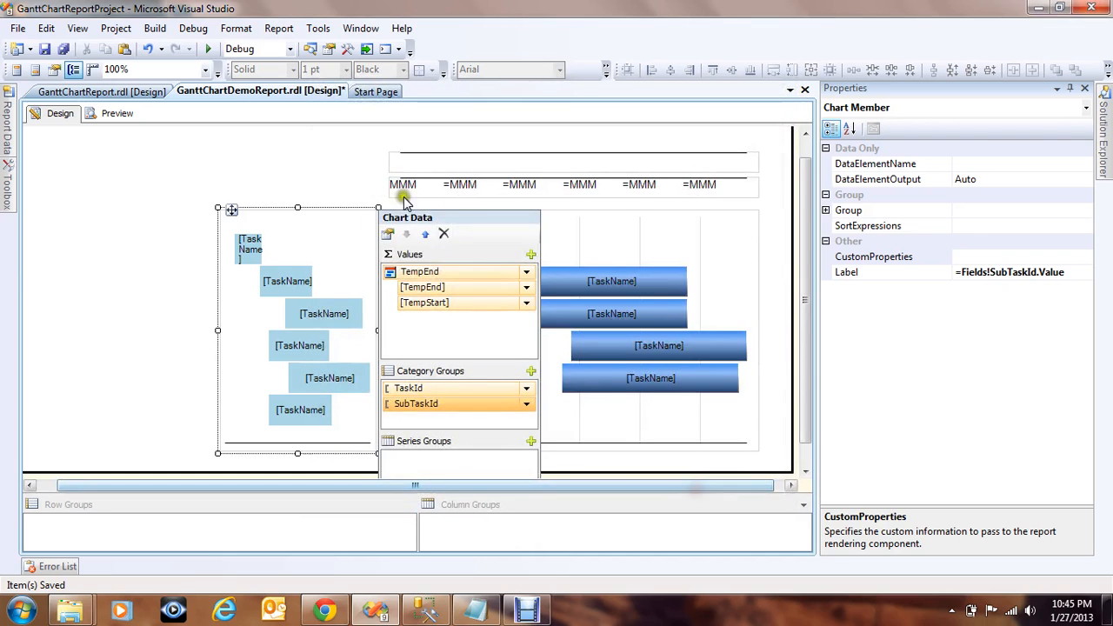
Preview the report to check the task order in both charts, and return to the design.
left_click(154, 231)
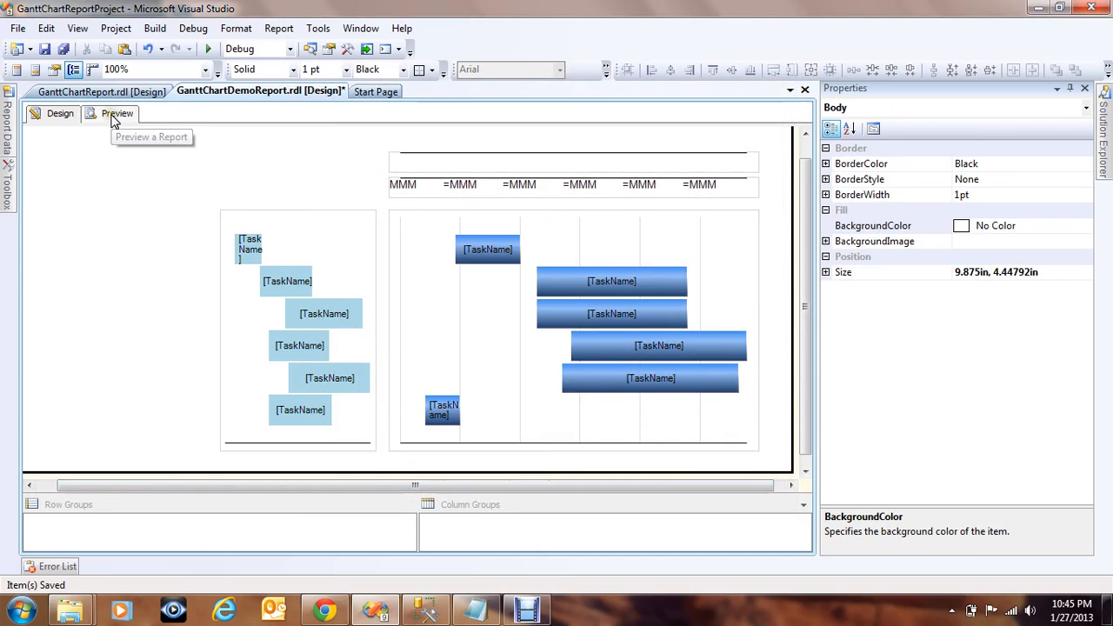
left_click(111, 120)
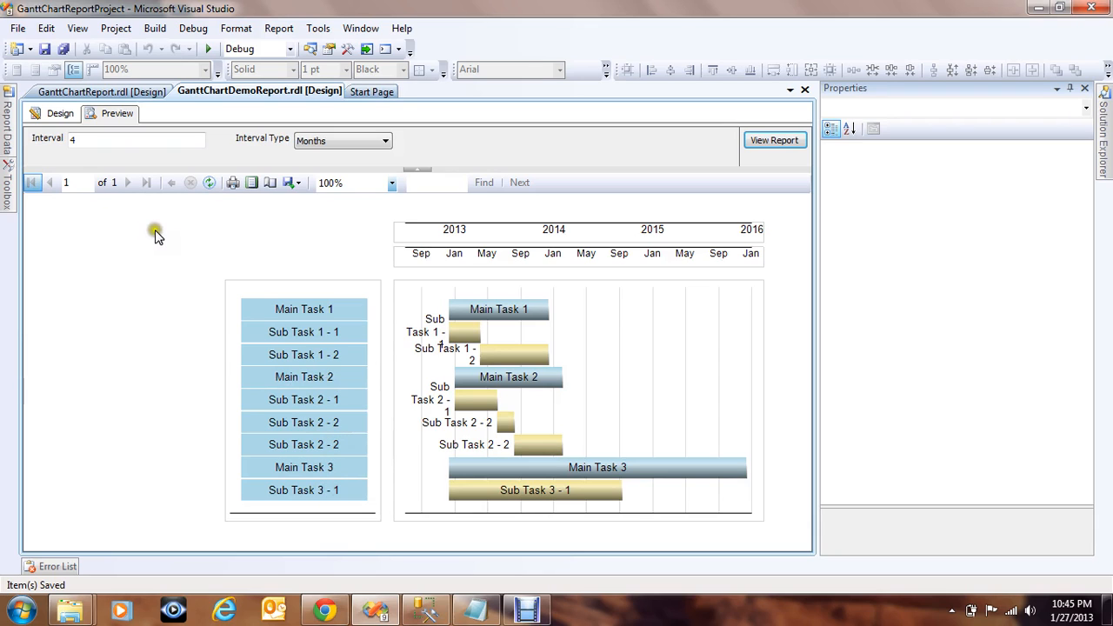
left_click(61, 114)
left_click(112, 113)
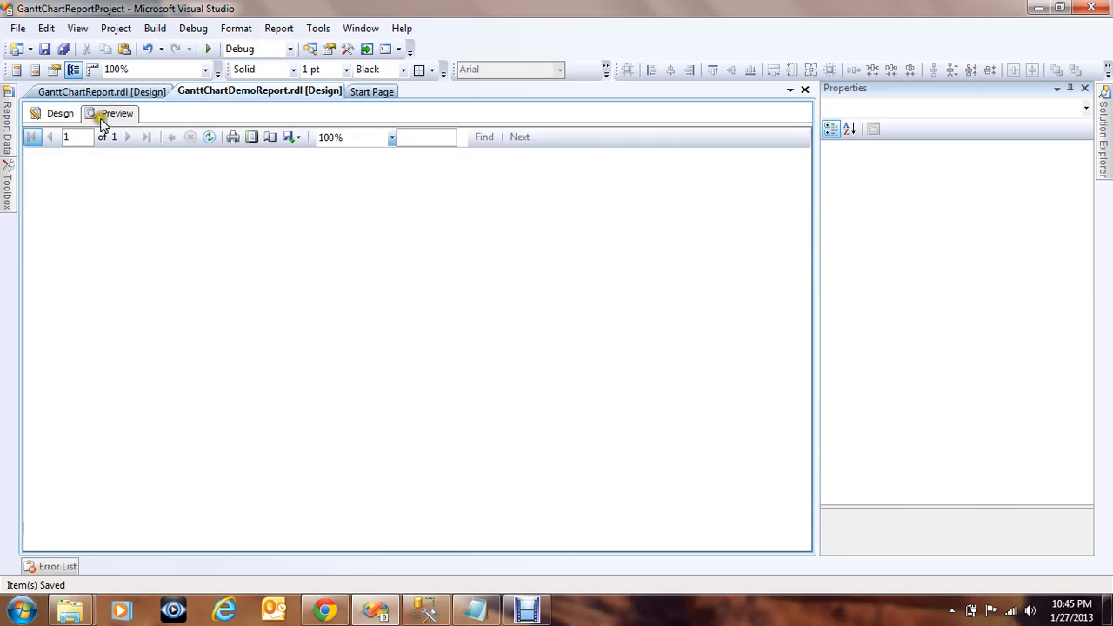
left_click(61, 114)
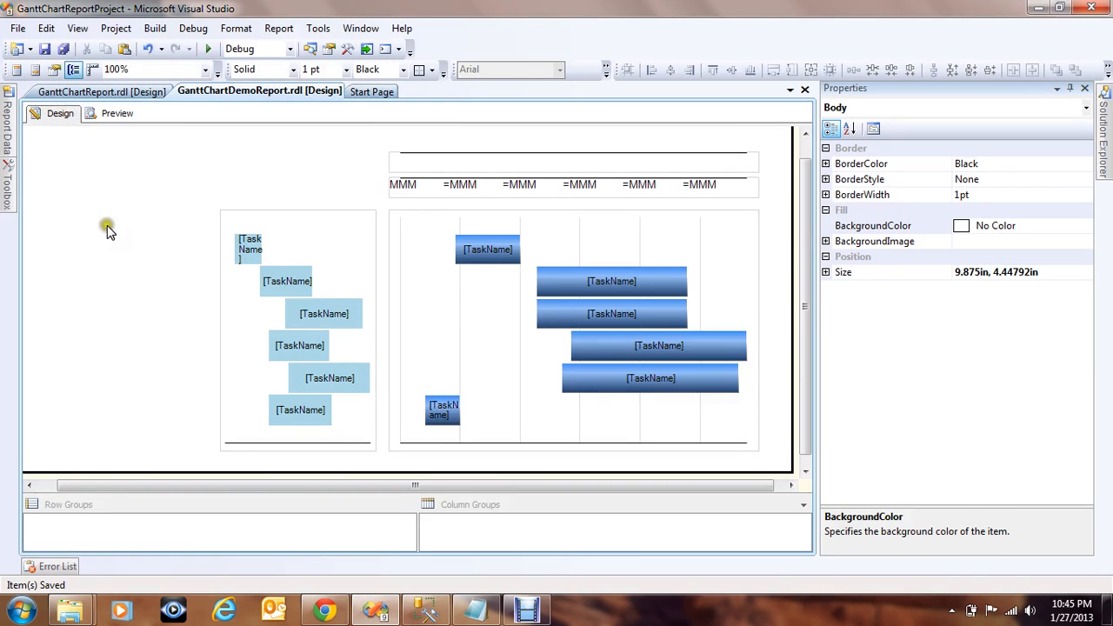
Move the month and year axis charts slightly down, closer to the task bar chart.
left_click(426, 199)
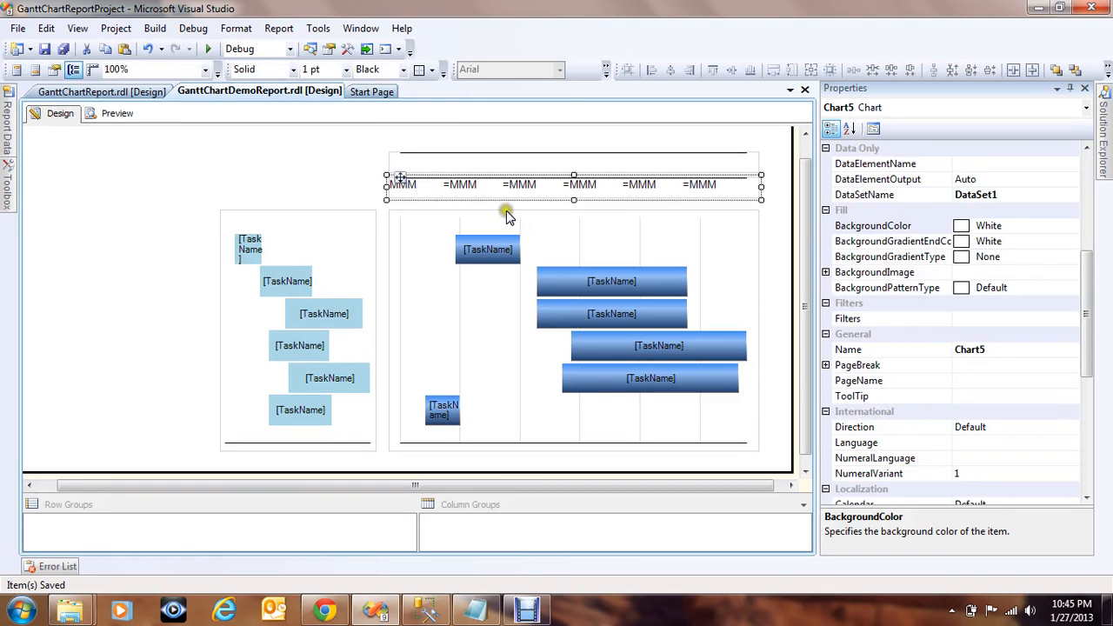
left_click_drag(537, 197, 533, 166)
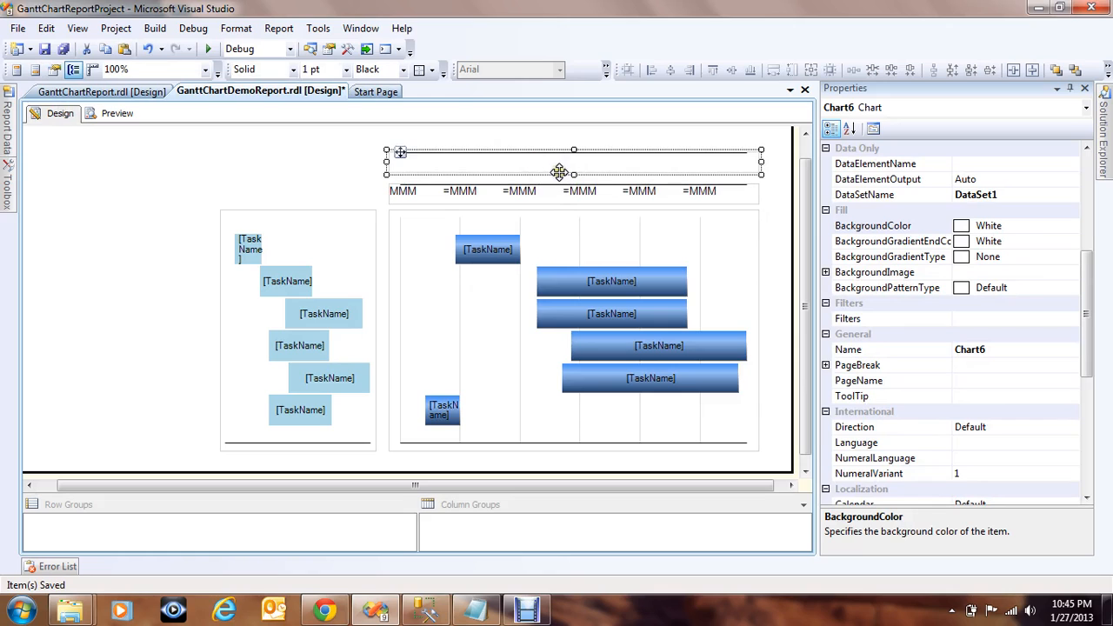
left_click(320, 176)
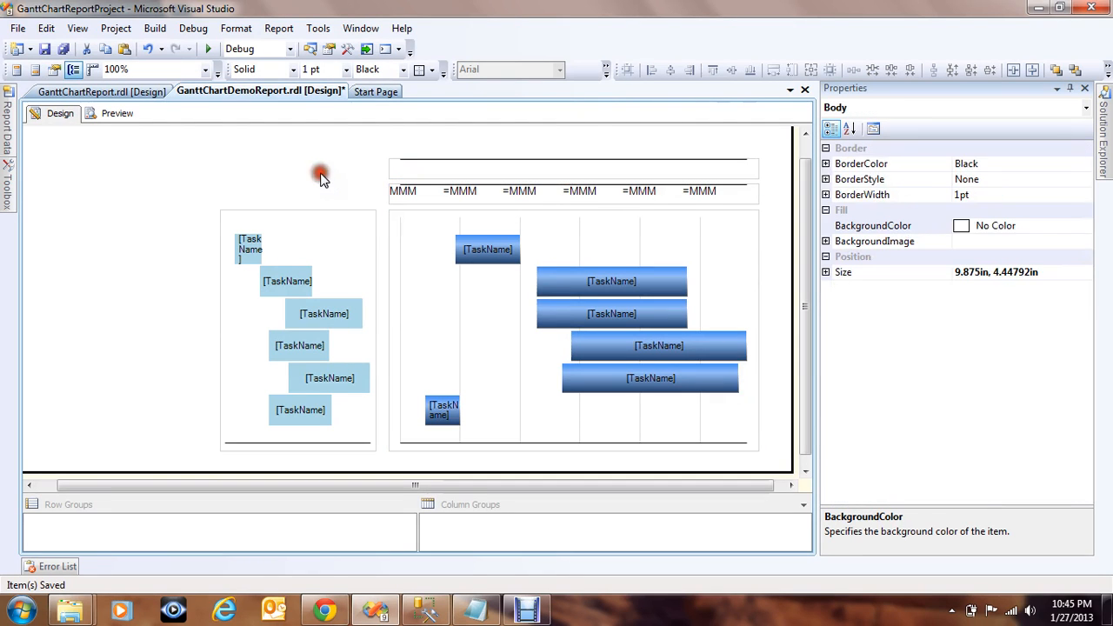
Nudge the task name chart right until it sits close beside the task bar chart, and preview the report.
left_click(247, 222)
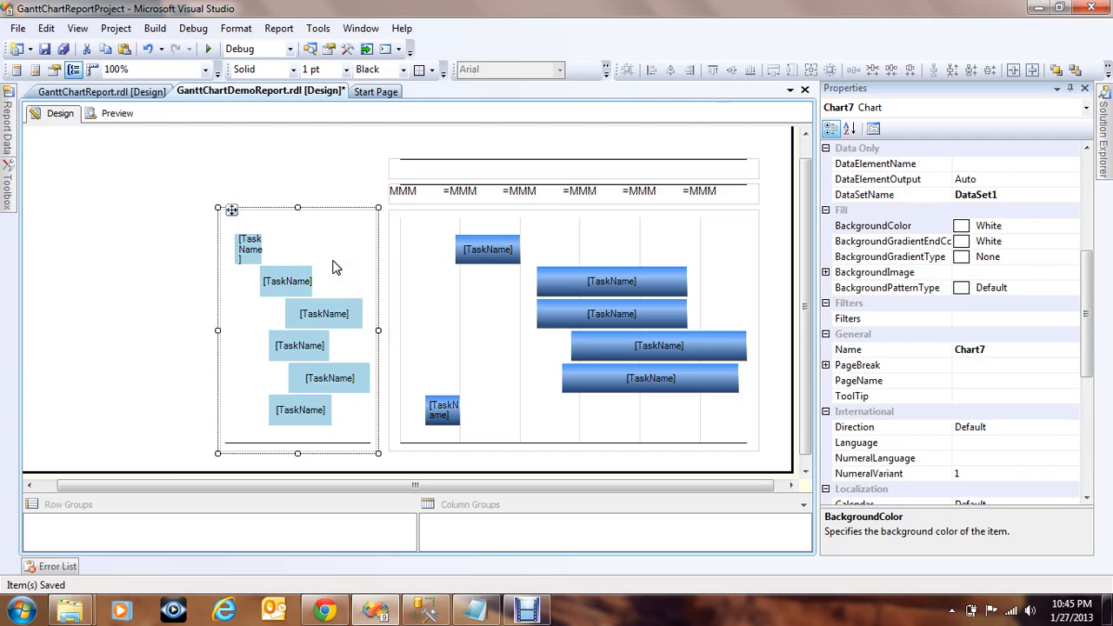
key("Right")
key("Right")
key("Right")
key("Right")
key("Right")
key("Right")
key("Right")
key("Right")
key("Right")
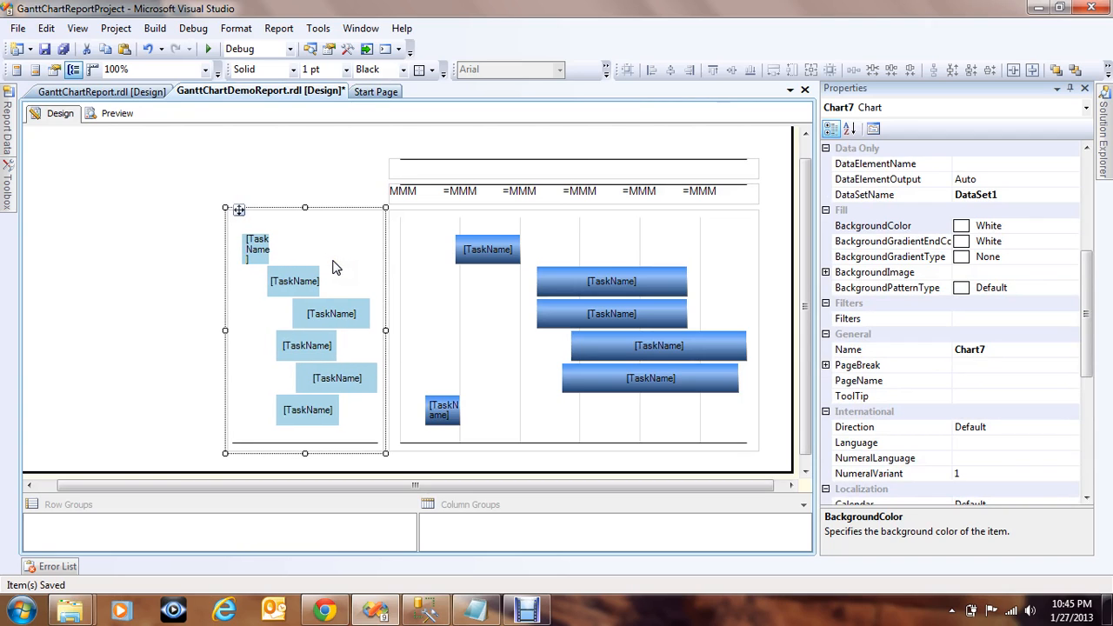
left_click(207, 205)
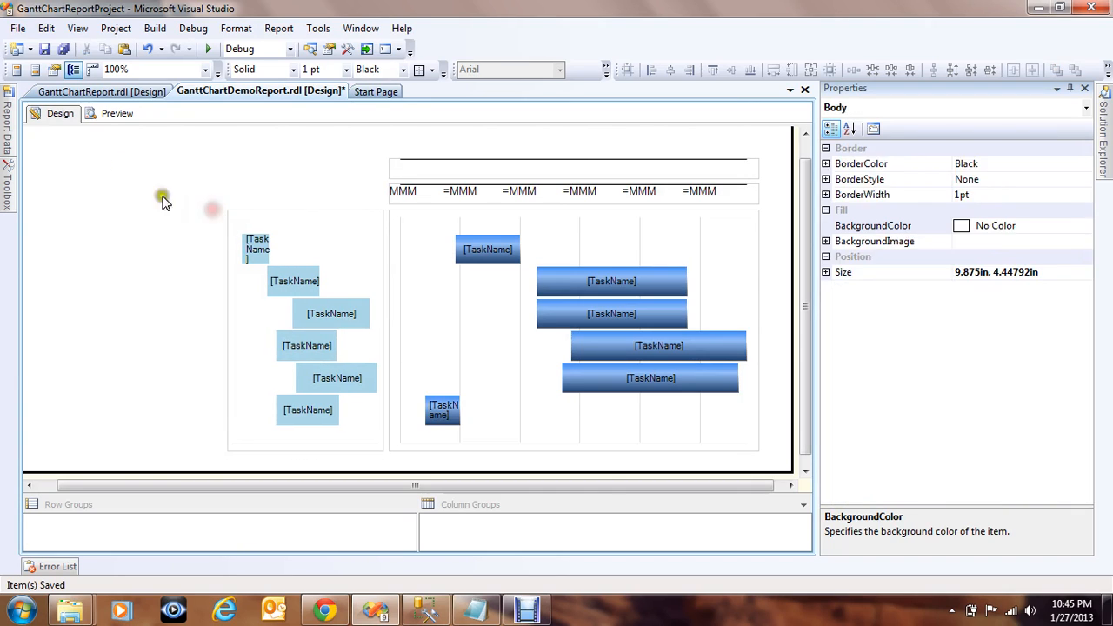
left_click(116, 114)
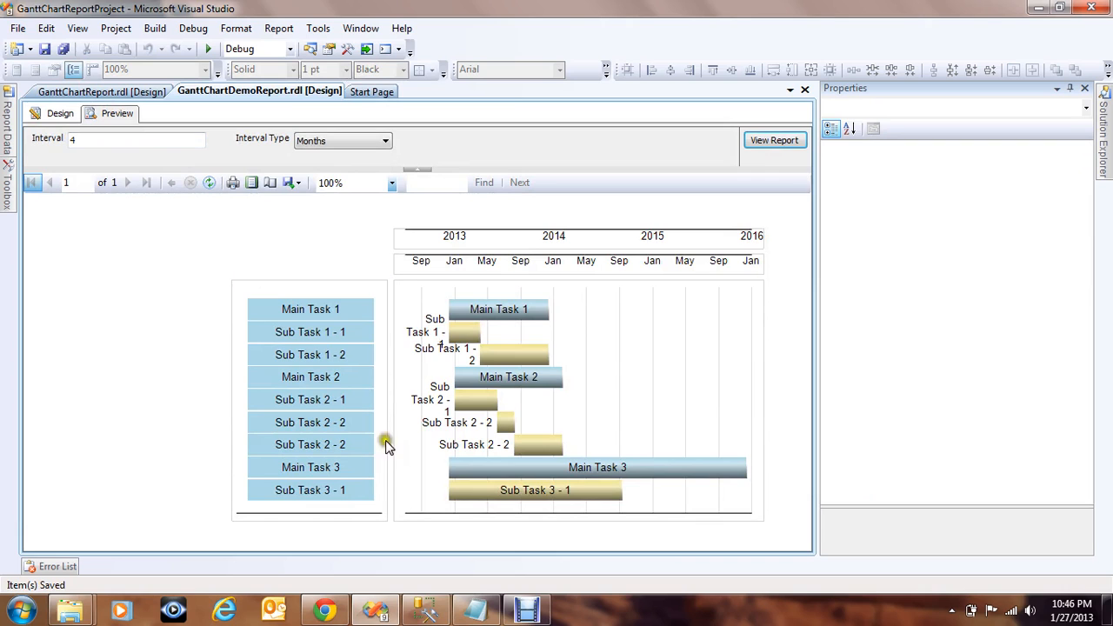
Set the task name chart's default border style to None and preview the report.
left_click(54, 117)
left_click(243, 296)
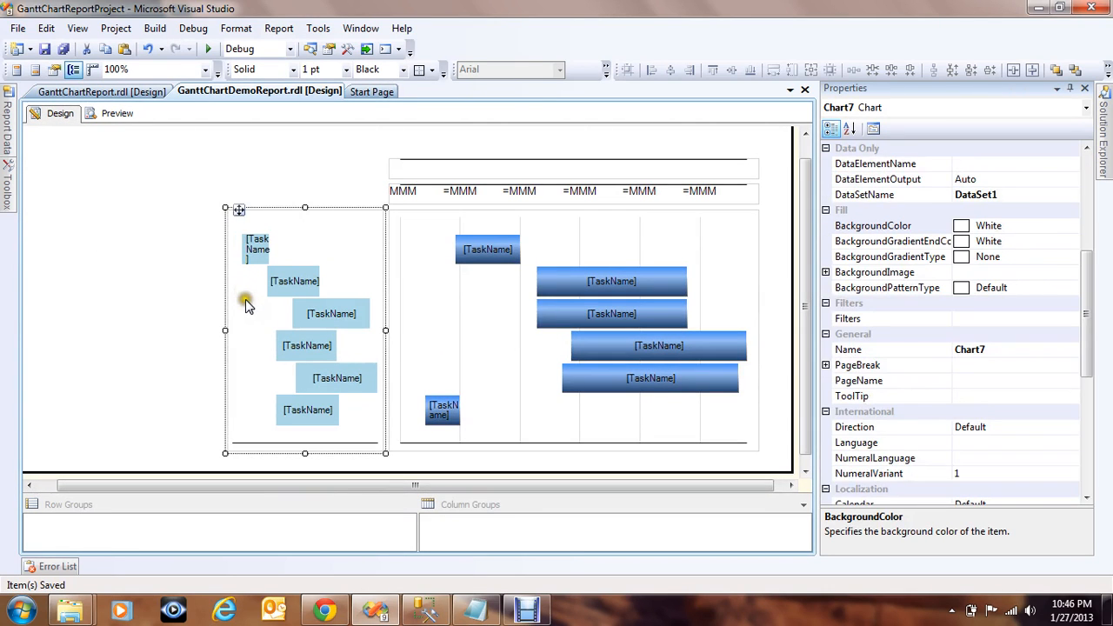
left_click_drag(1093, 278, 1092, 174)
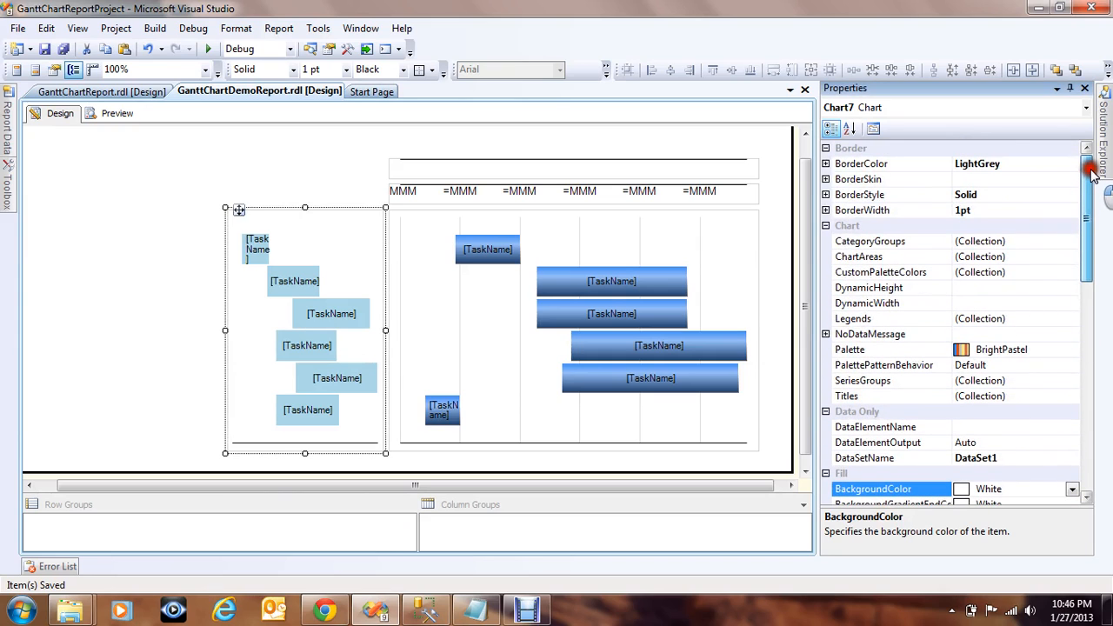
left_click(826, 165)
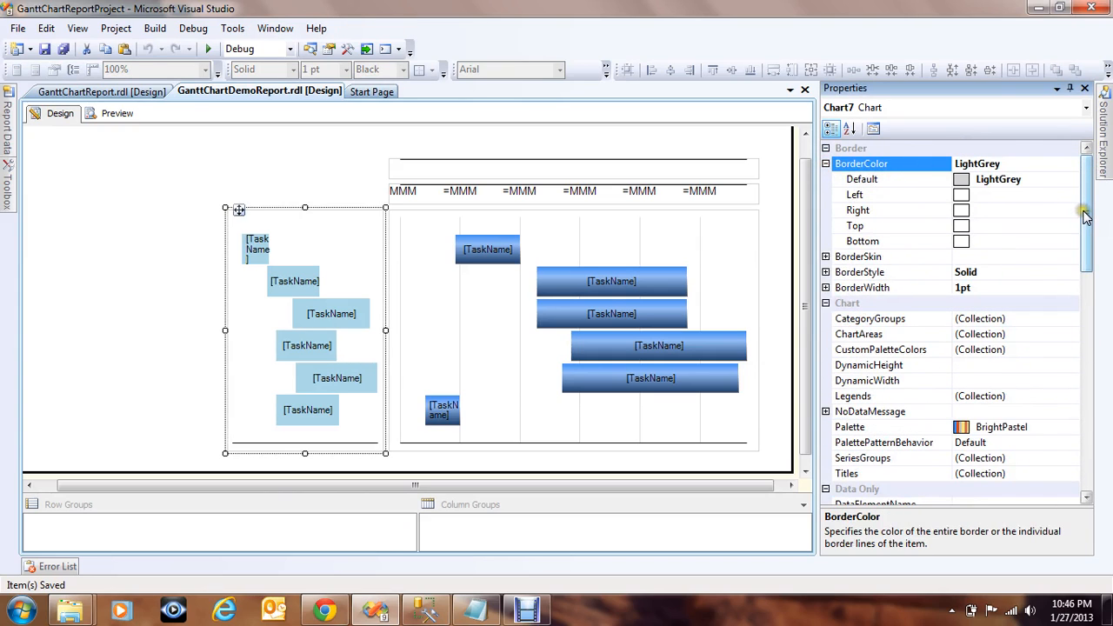
left_click(826, 272)
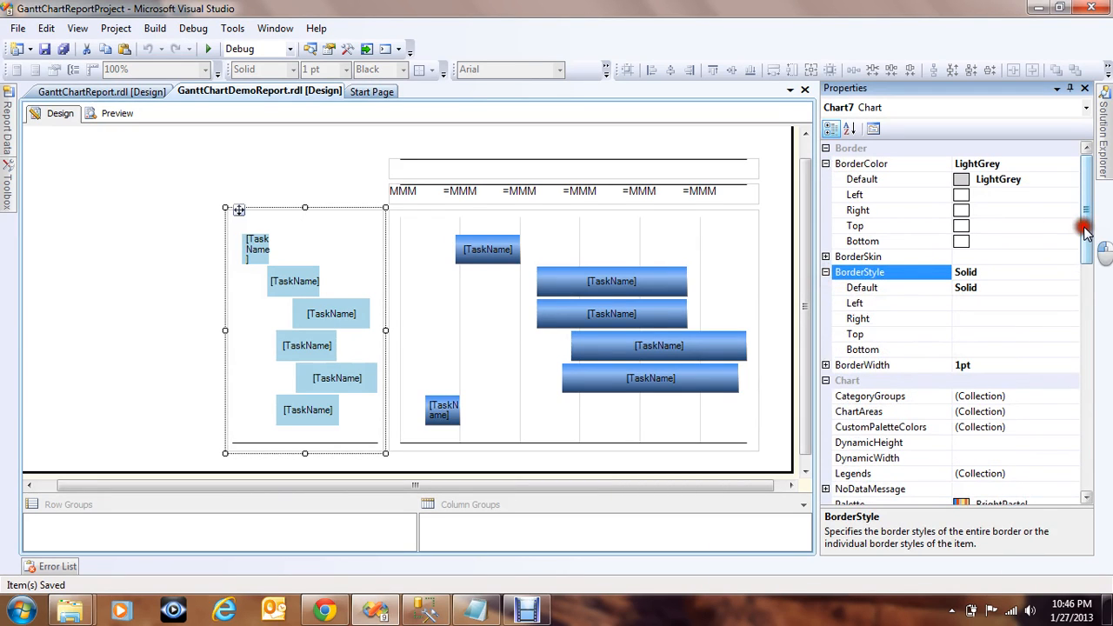
left_click(1011, 287)
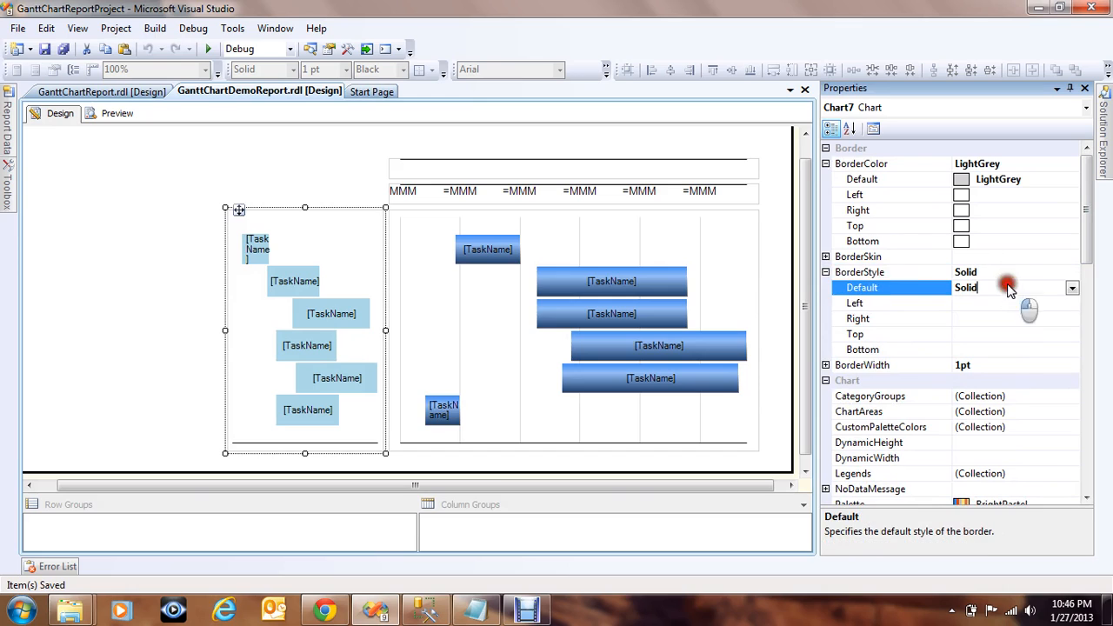
left_click(1072, 288)
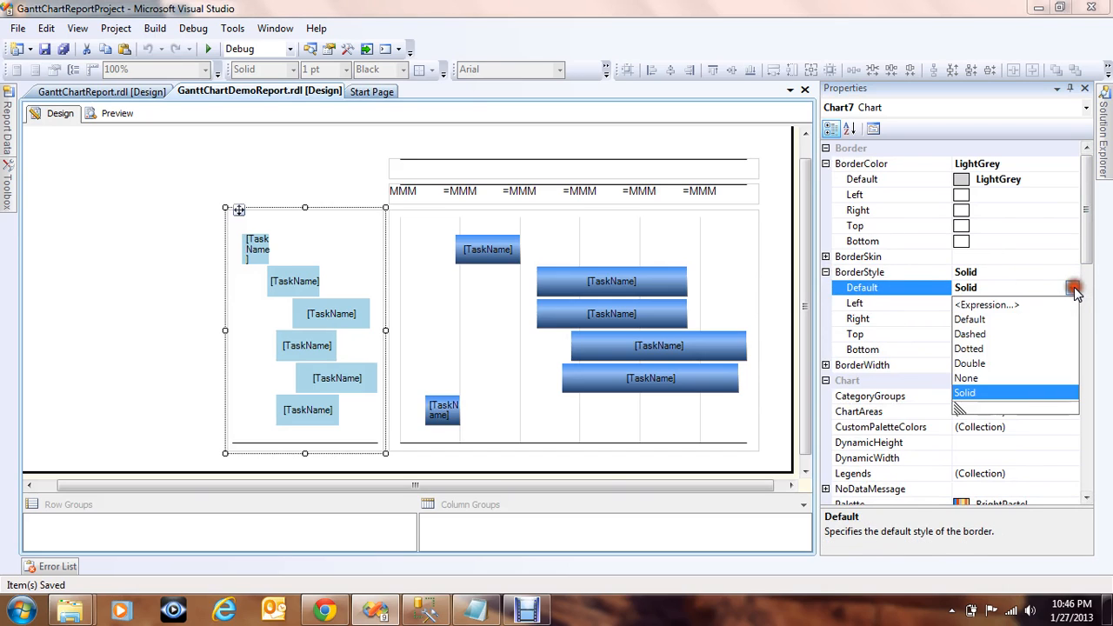
left_click(974, 381)
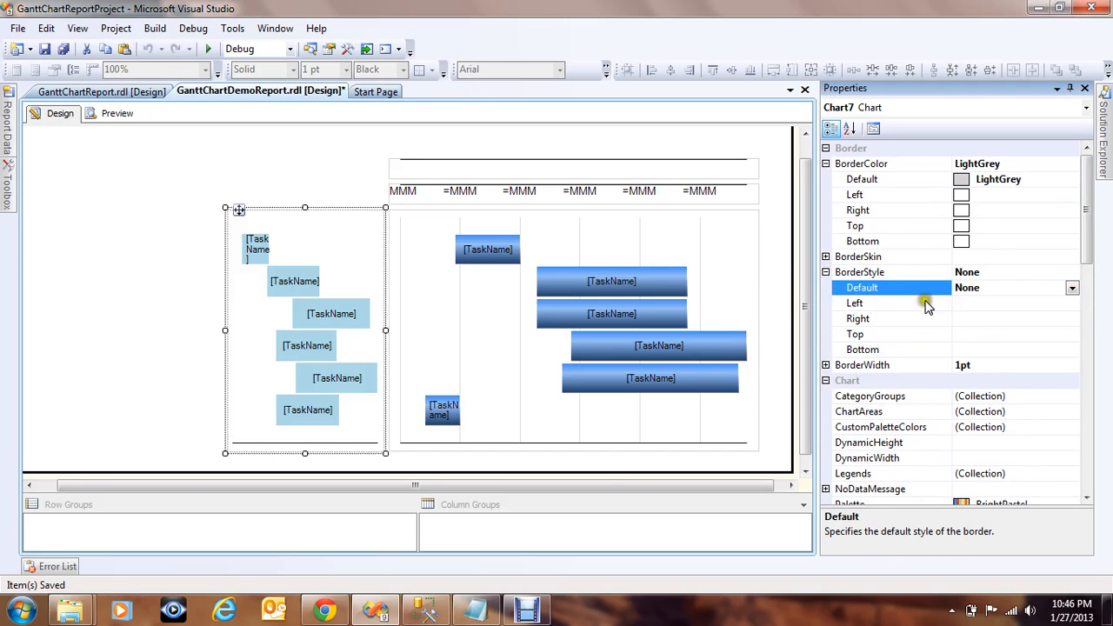
left_click(989, 337)
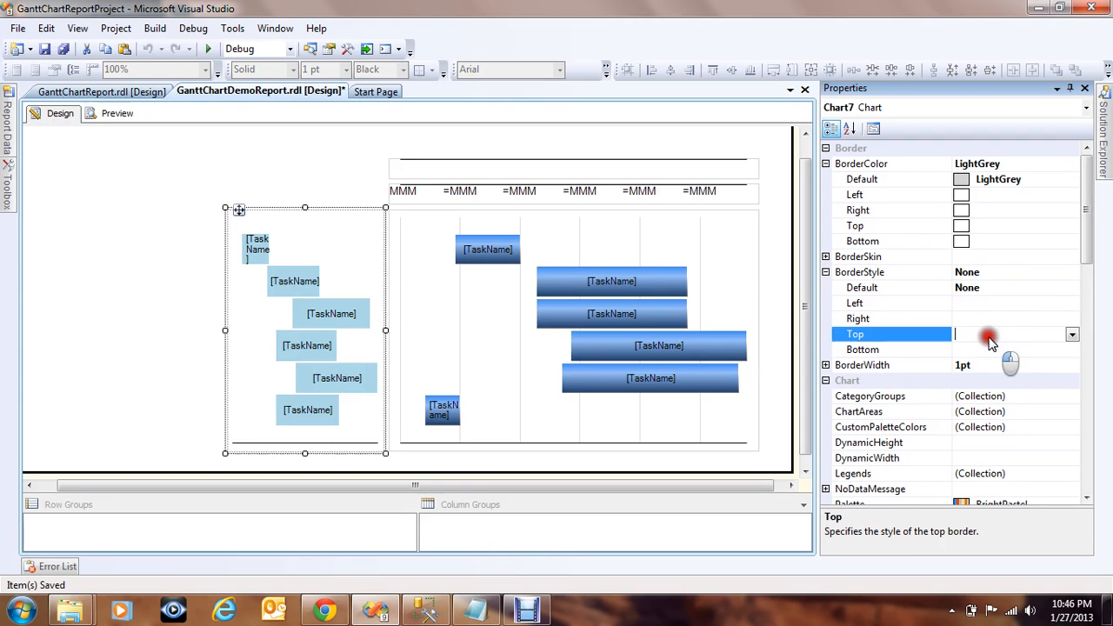
left_click(99, 290)
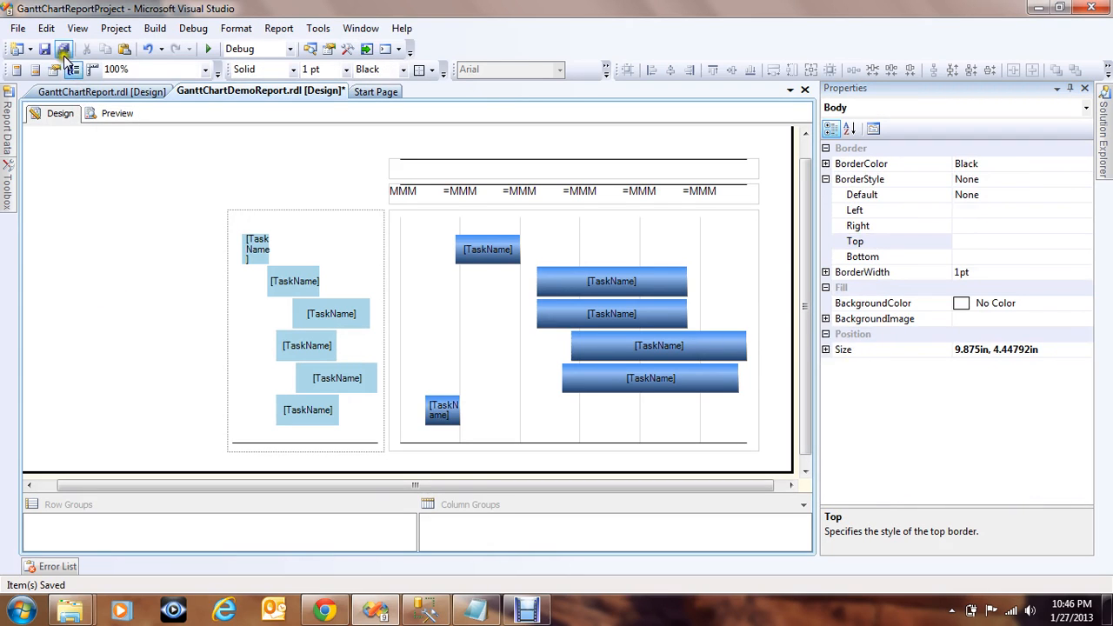
left_click(112, 115)
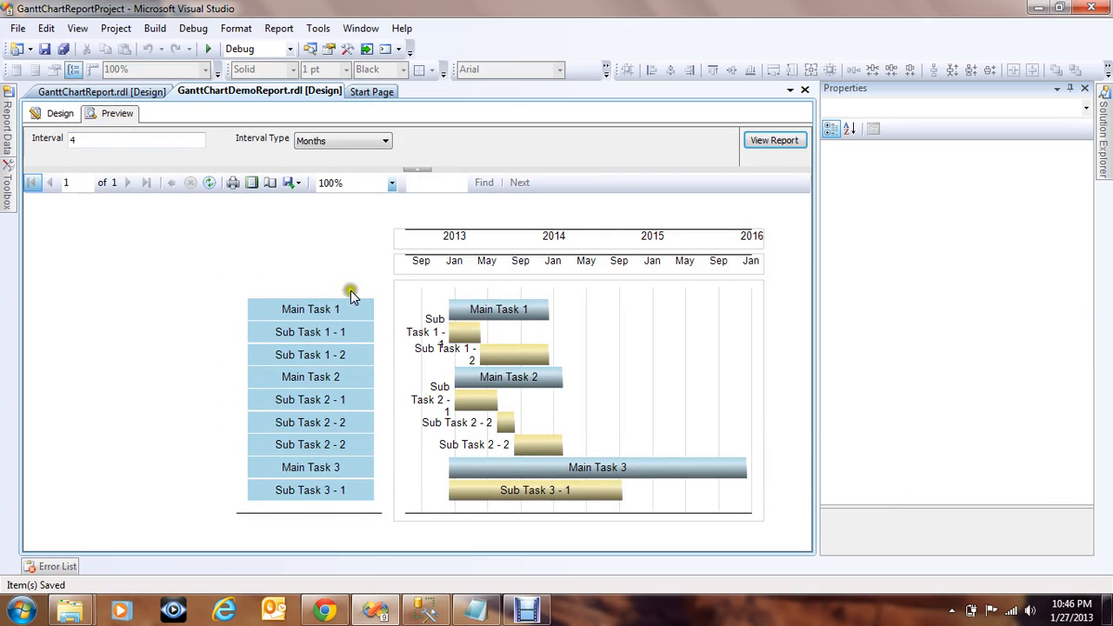
Return to the report design and review the task name chart's border properties.
left_click(43, 114)
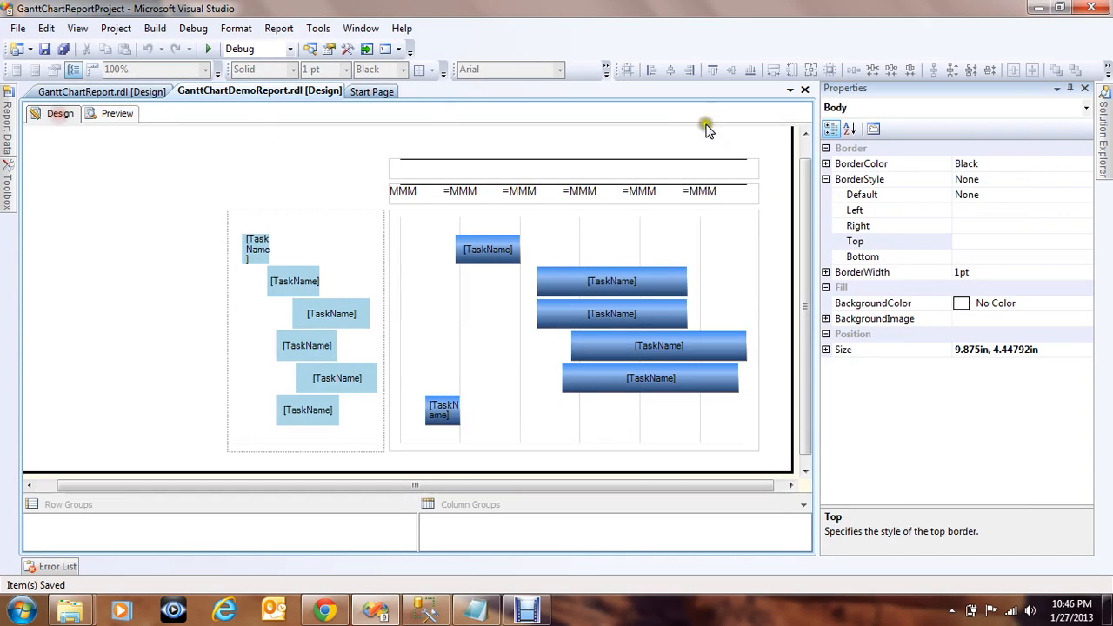
left_click(828, 179)
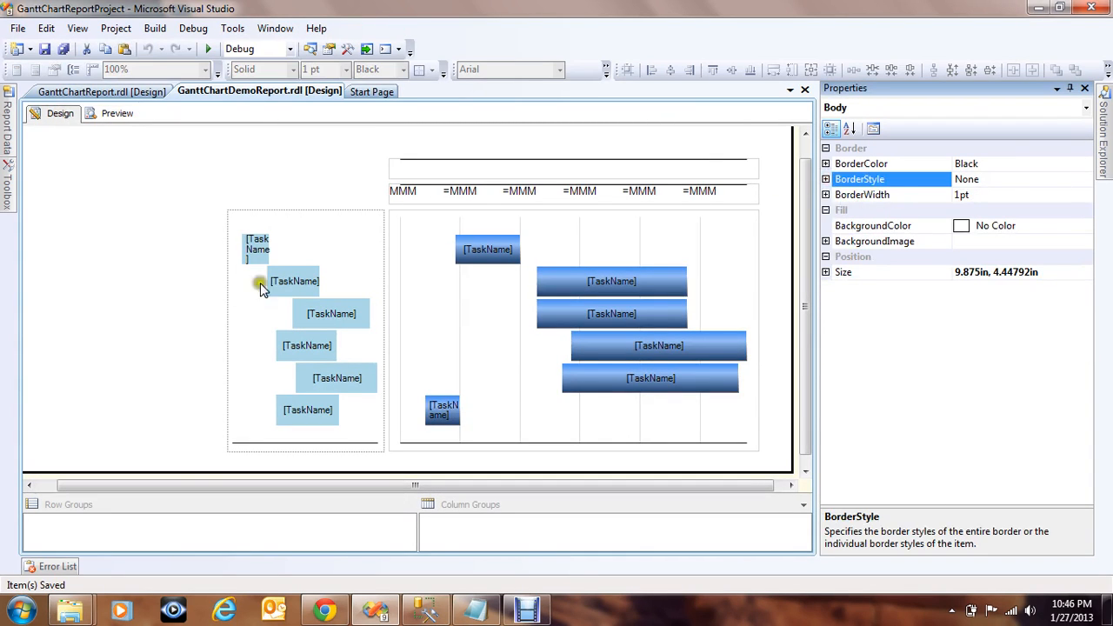
left_click(129, 249)
left_click(304, 239)
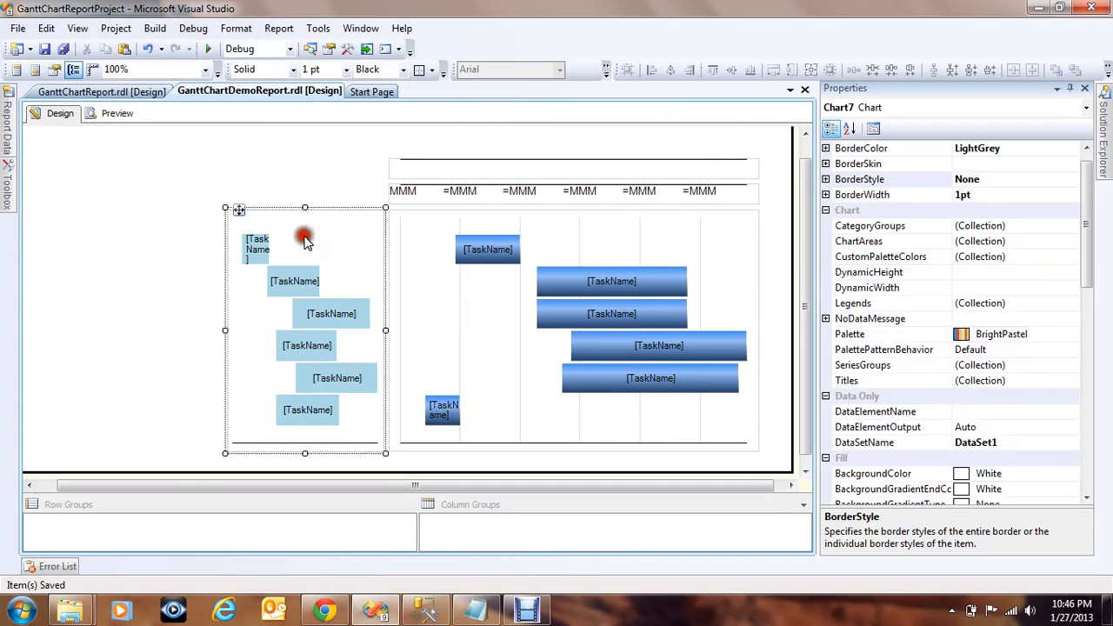
left_click(1085, 268)
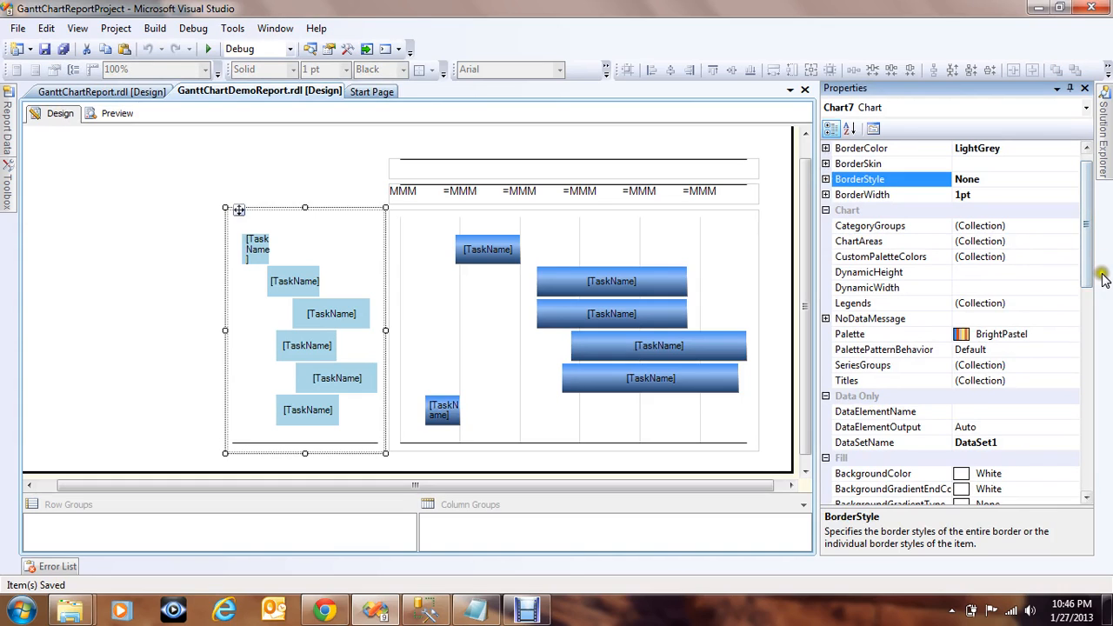
left_click_drag(1084, 241, 1084, 218)
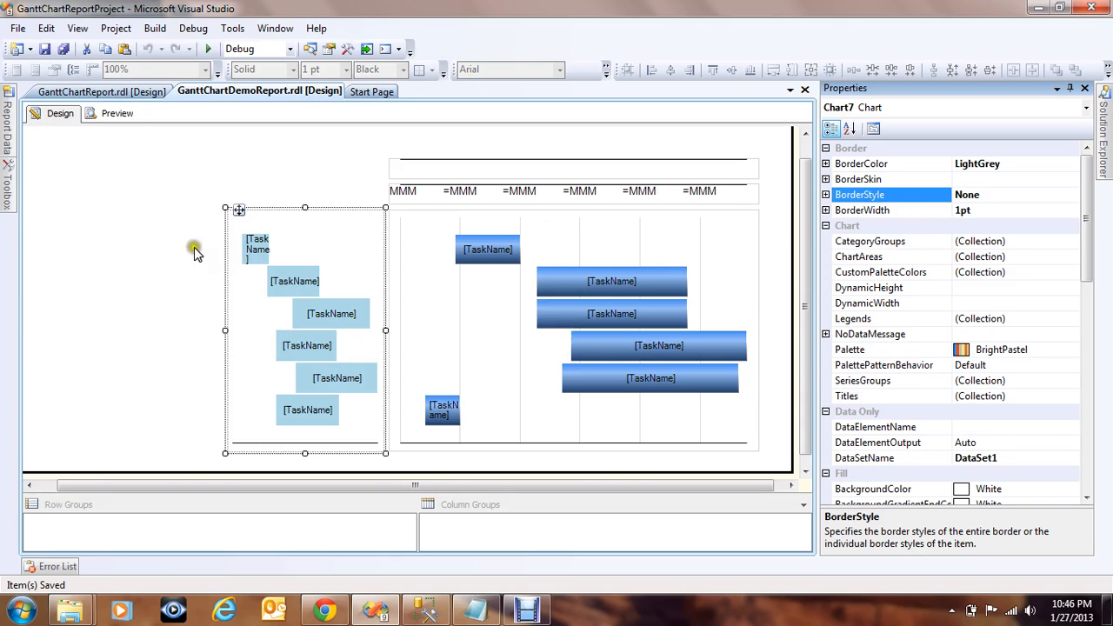
left_click(120, 240)
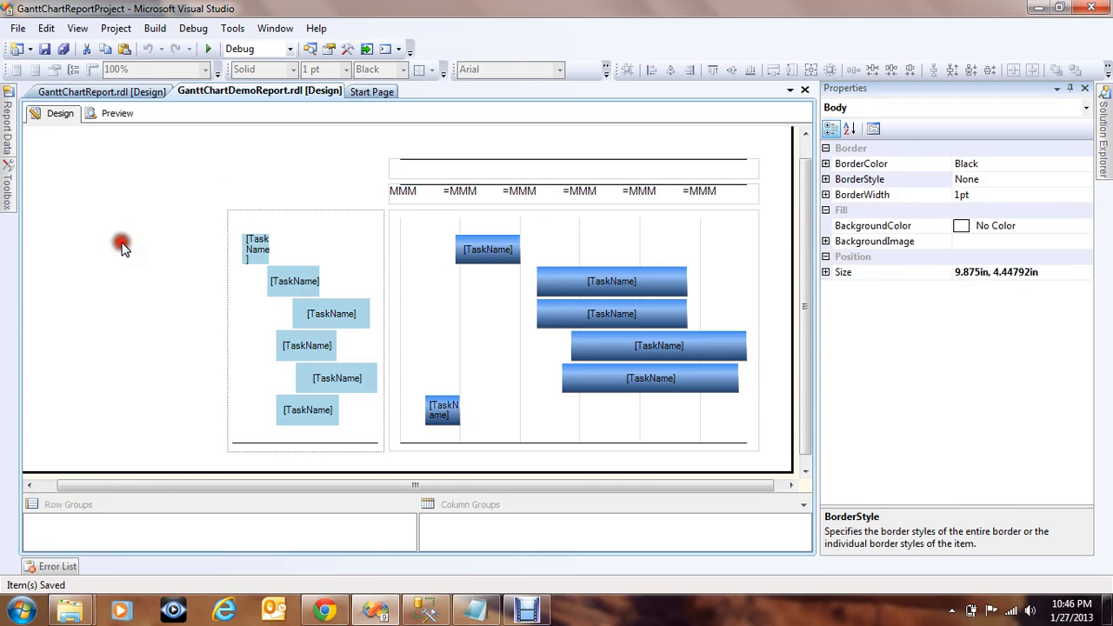
Set the task bar chart's default border style to None.
left_click(392, 229)
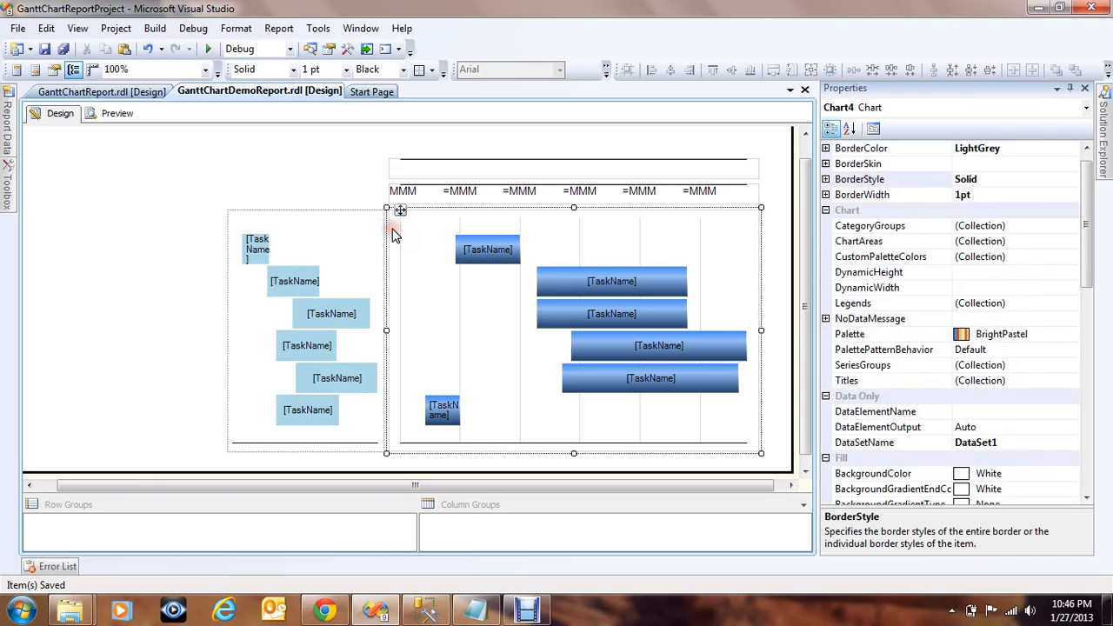
left_click_drag(1089, 244, 1089, 200)
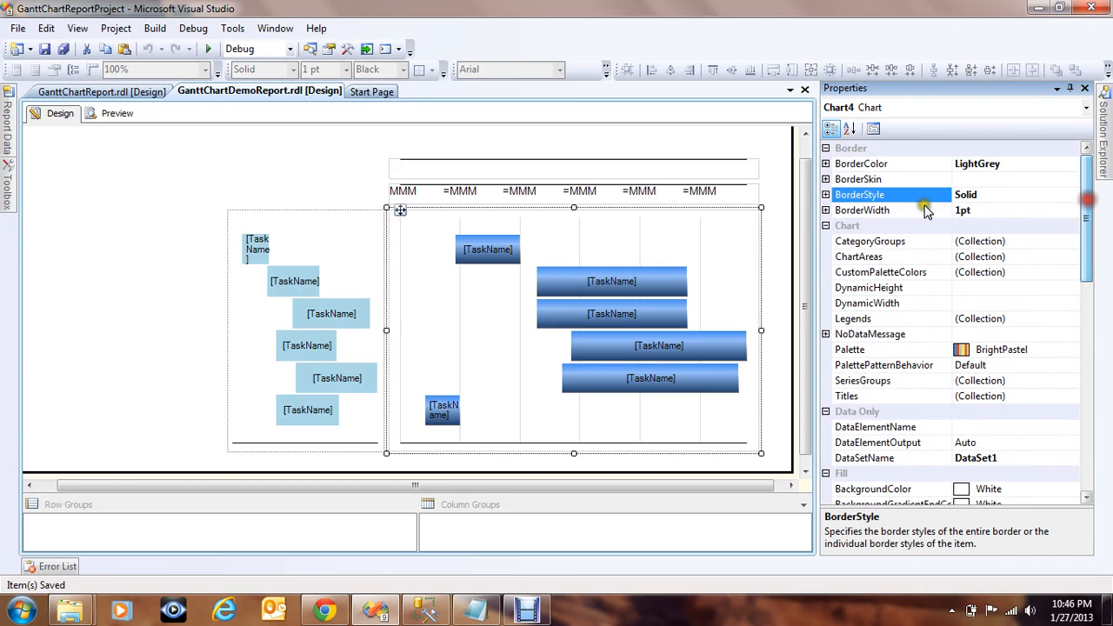
left_click(827, 194)
left_click(1014, 211)
left_click(1073, 213)
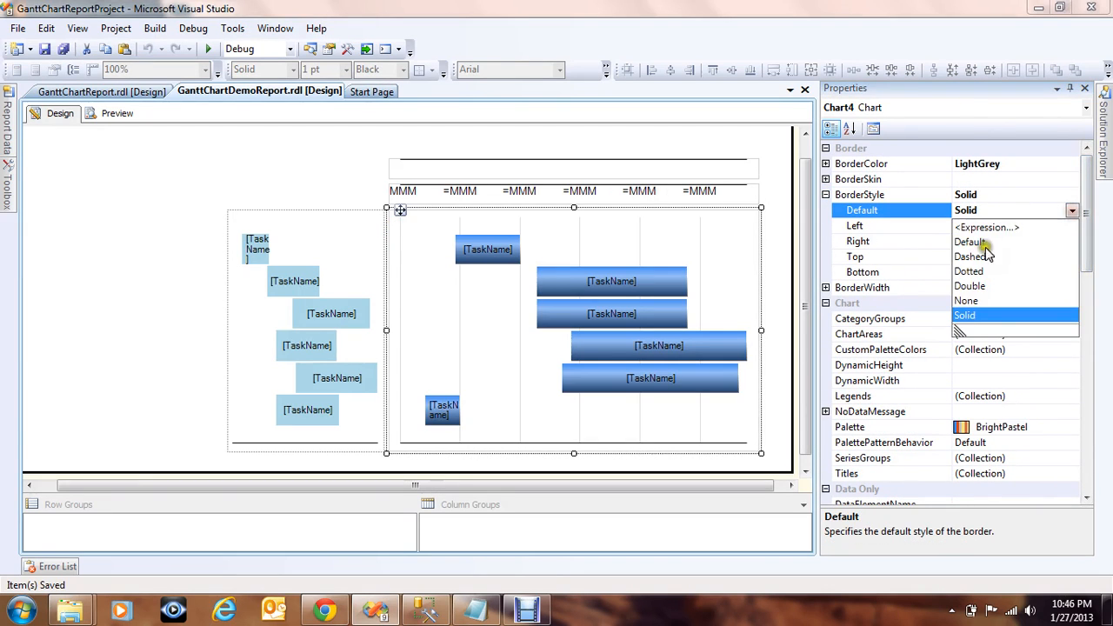
left_click(968, 301)
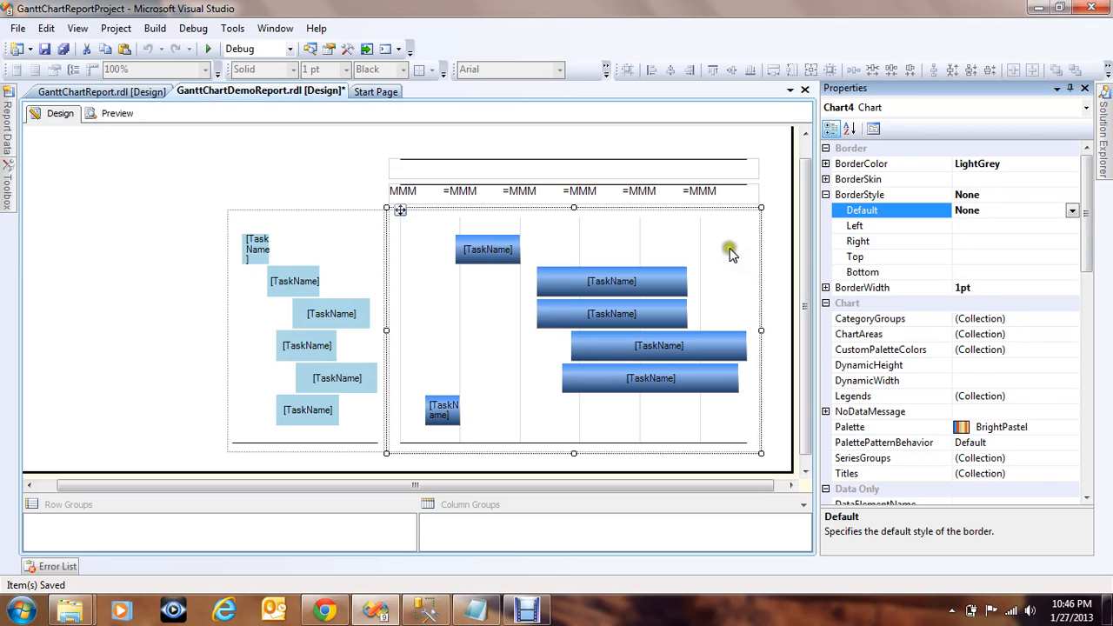
left_click(129, 255)
Set the month axis chart's default border style to None.
left_click(399, 186)
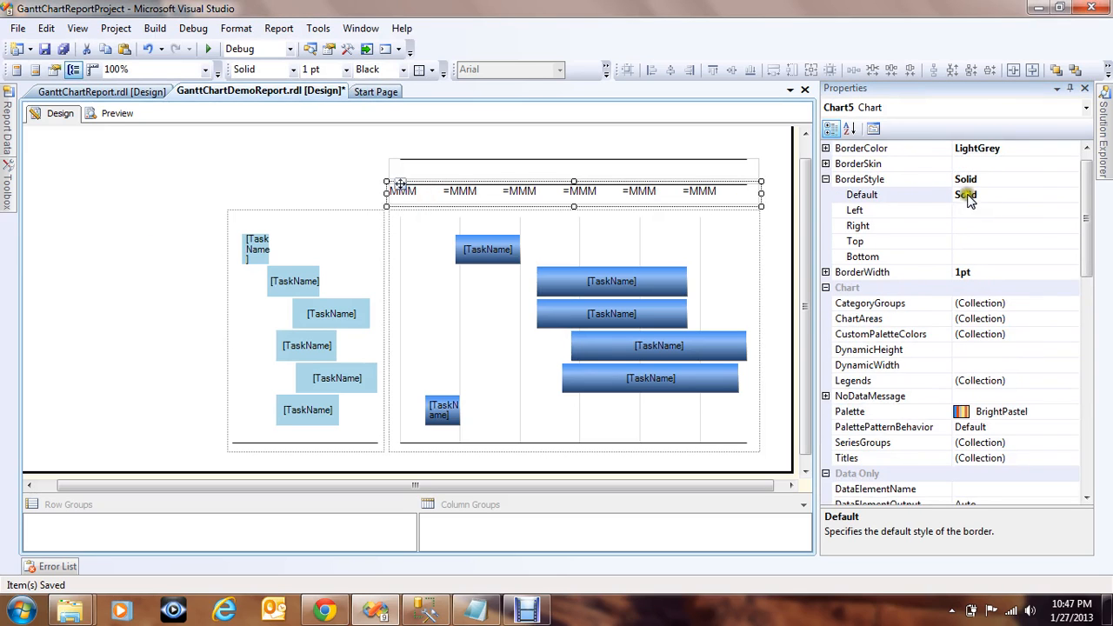
left_click(1006, 199)
left_click(1074, 197)
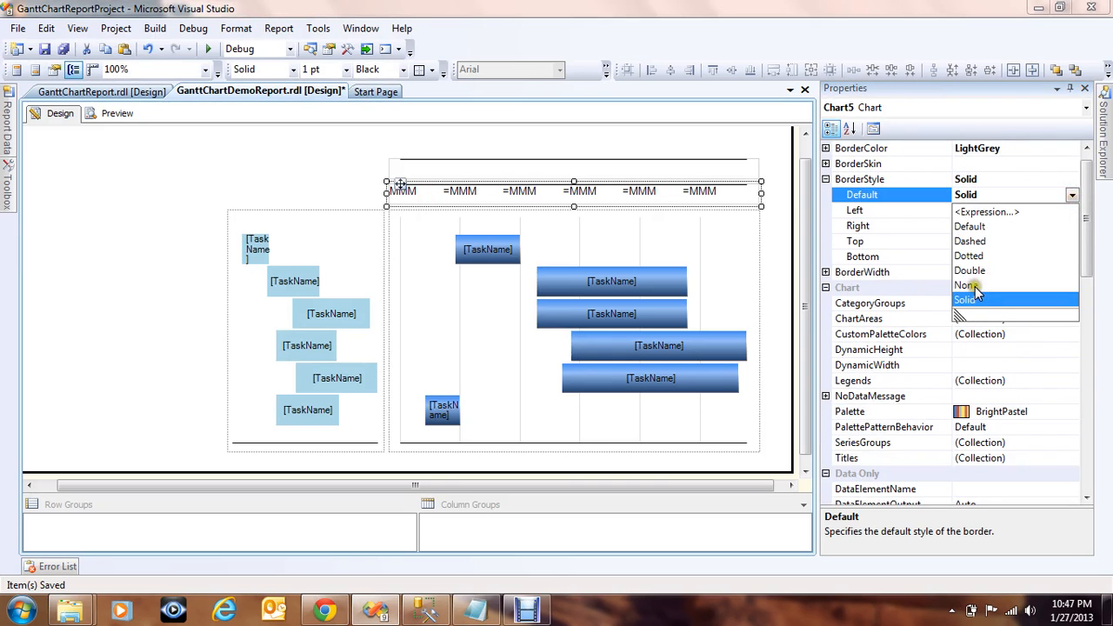
left_click(975, 286)
left_click(166, 196)
Set the year axis chart's default border style to None, save all files and preview the report.
left_click(426, 169)
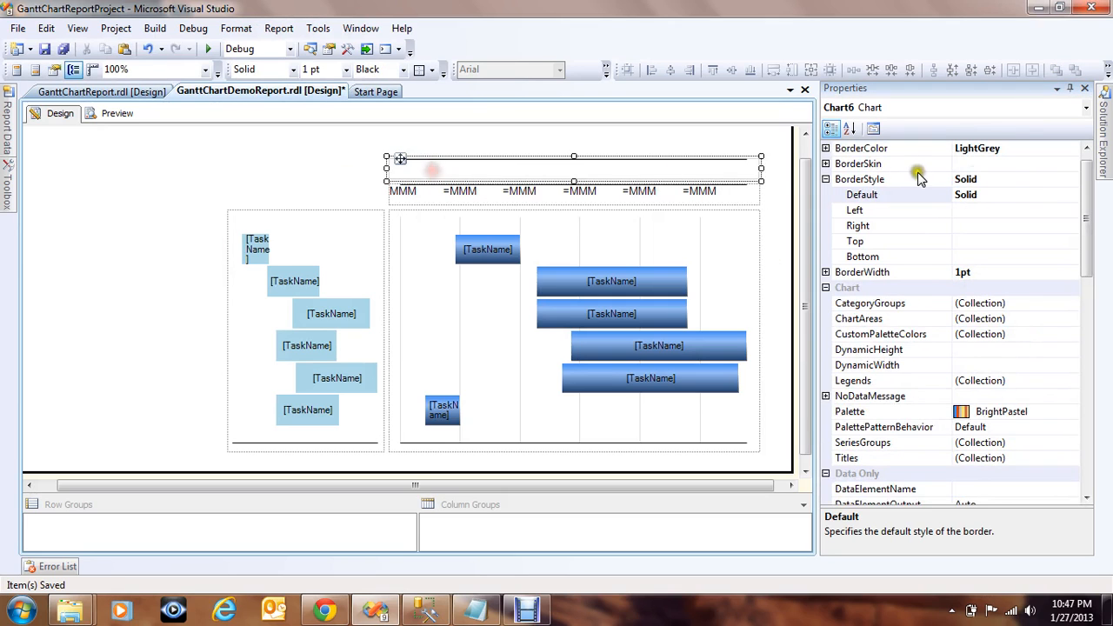
left_click(1011, 199)
left_click(1073, 197)
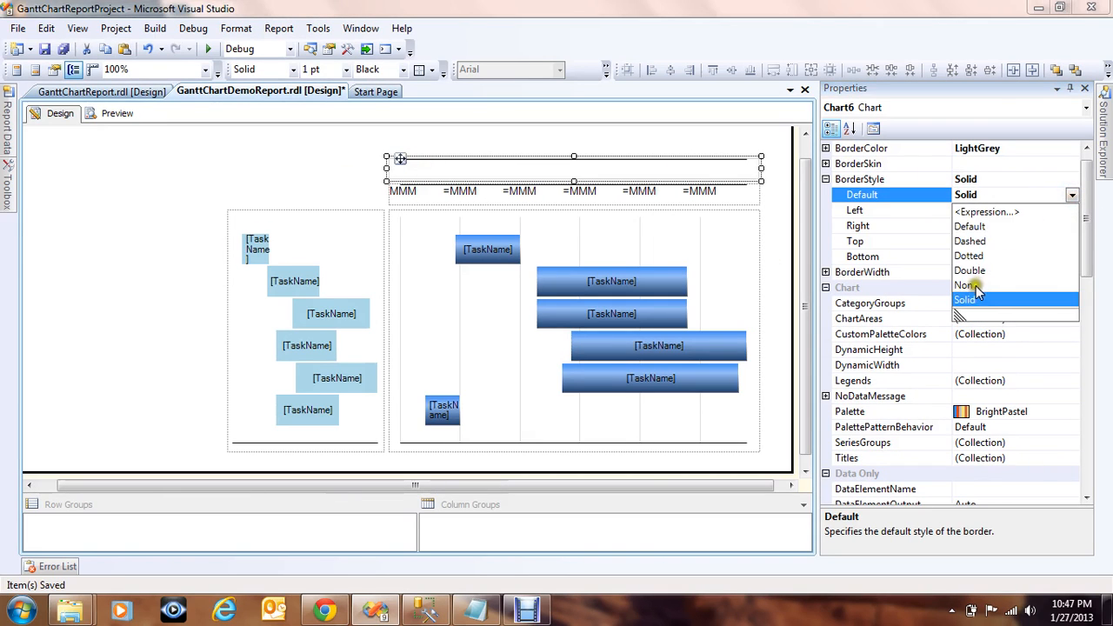
left_click(975, 286)
left_click(66, 49)
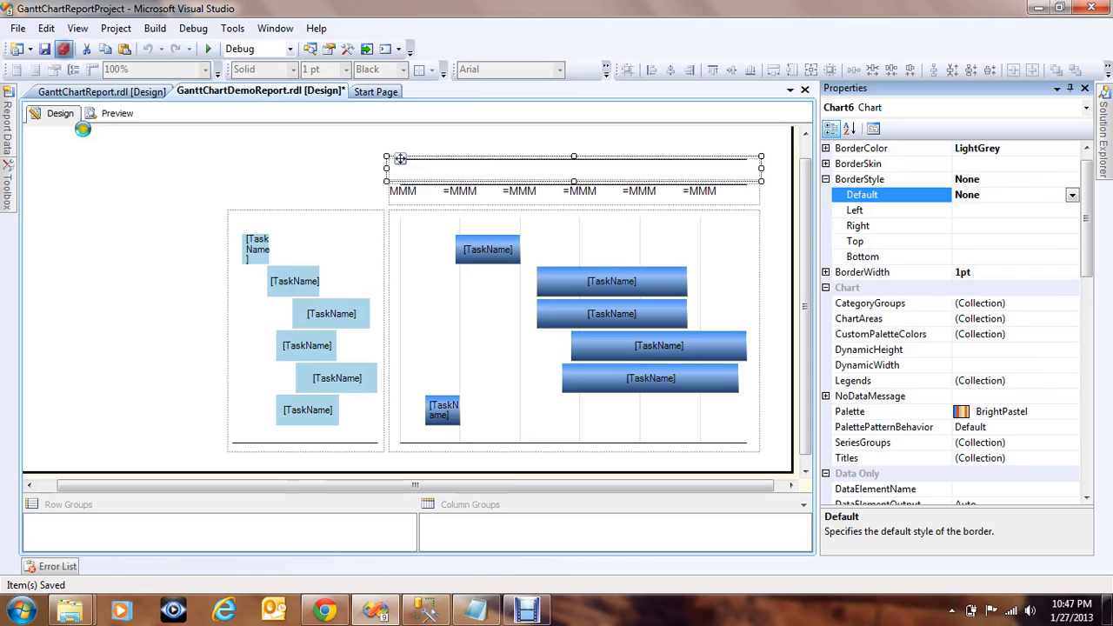
left_click(112, 114)
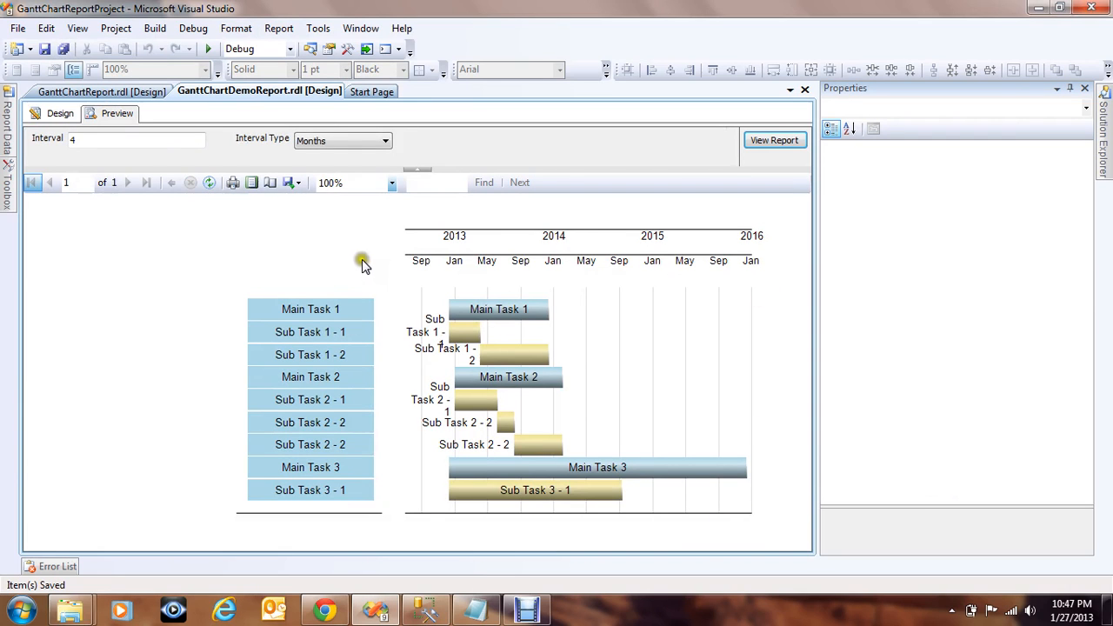
Return to the report design, check the task name chart, and preview the report again.
left_click(59, 116)
left_click(277, 299)
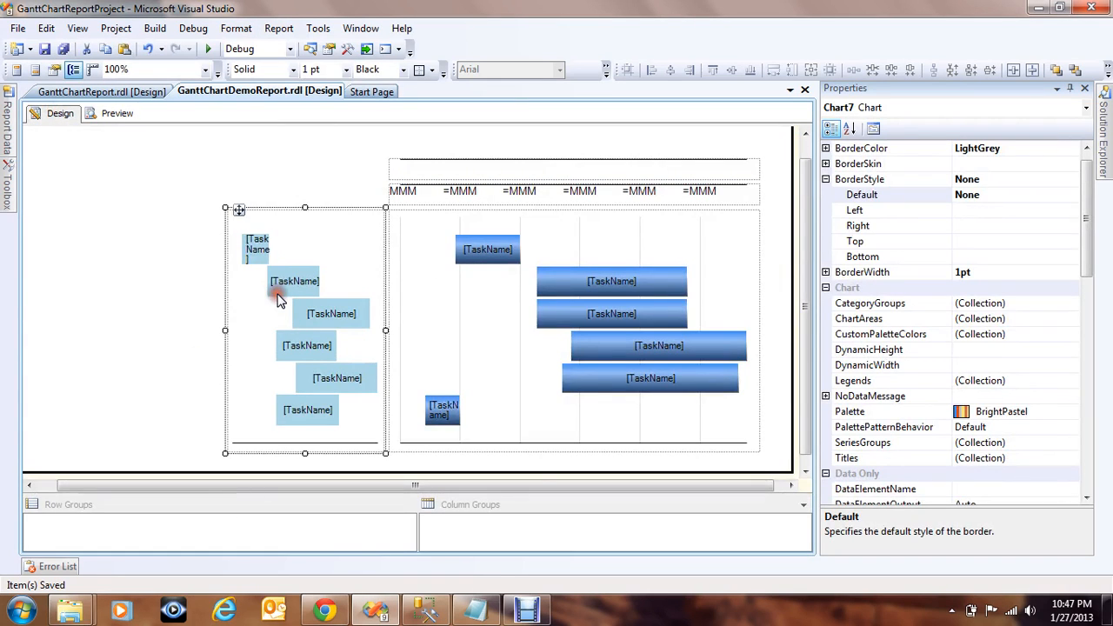
left_click(278, 298)
left_click(117, 330)
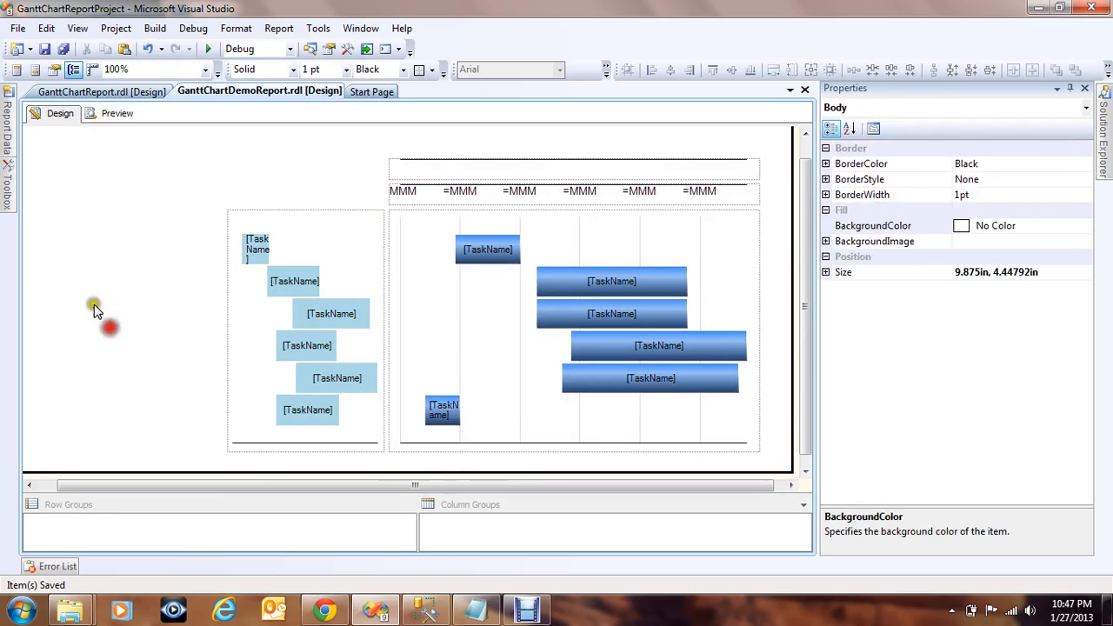
left_click(106, 113)
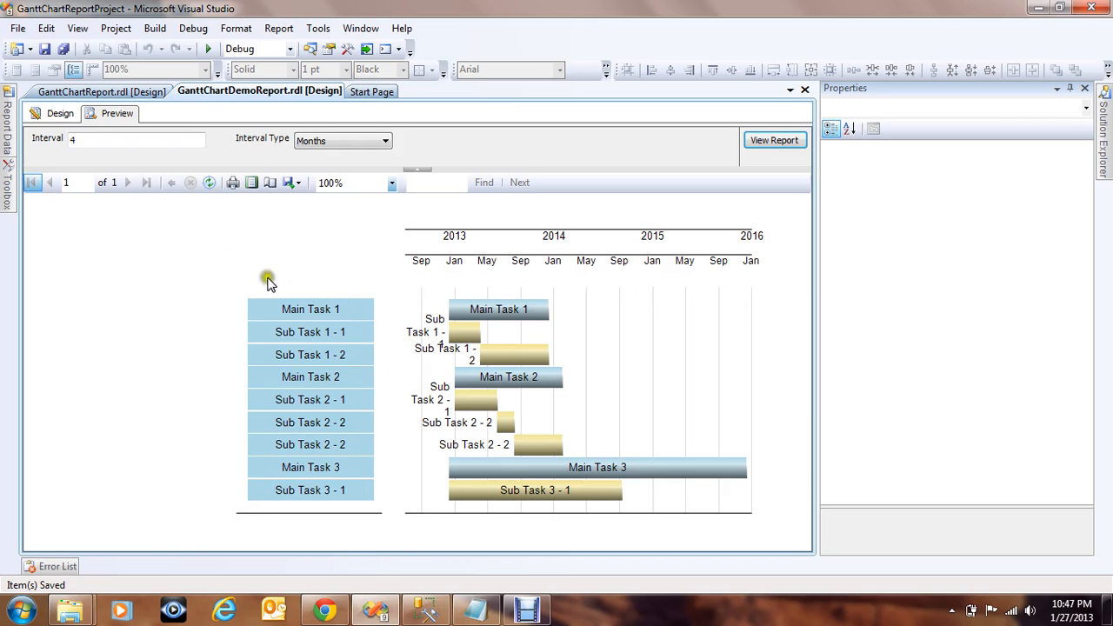
Return to the report design and open the ChartAreas collection of the task name chart.
left_click(57, 113)
left_click(113, 249)
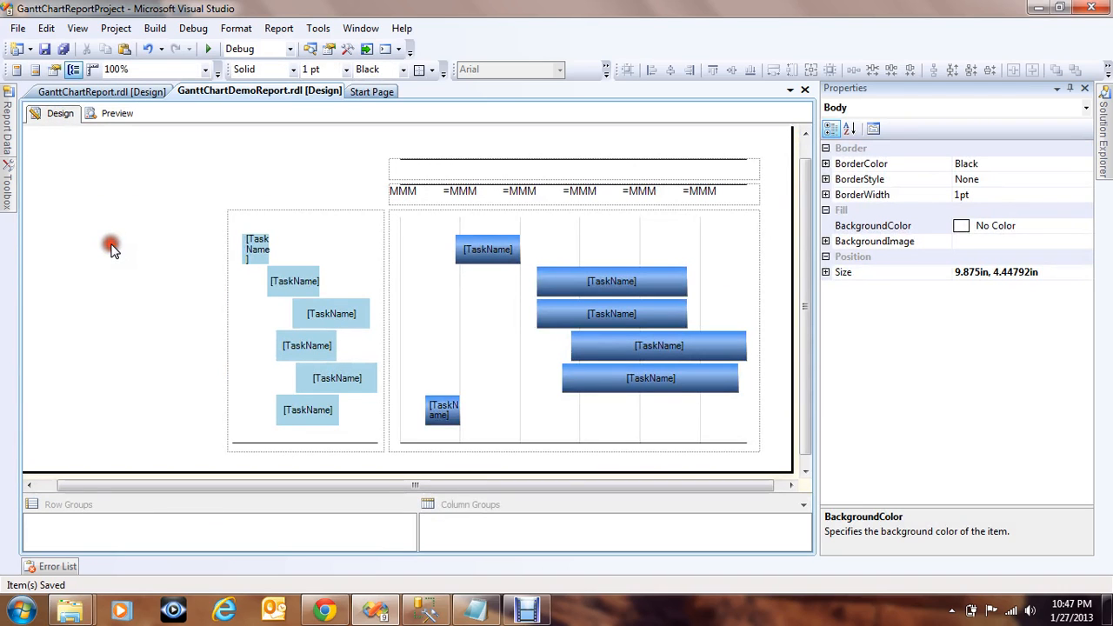
left_click(246, 312)
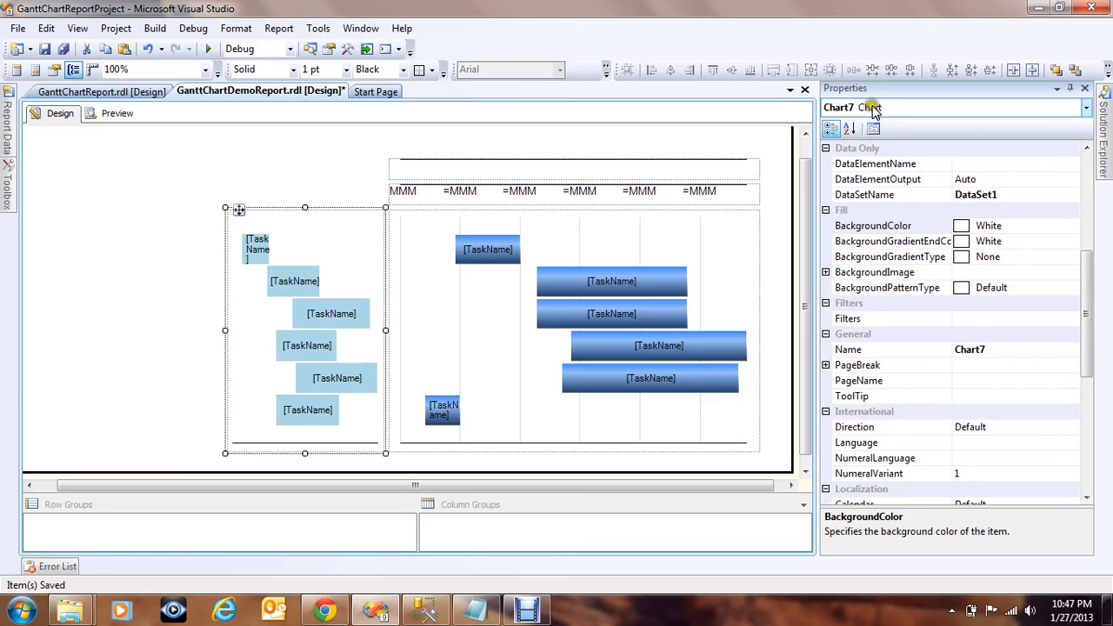
left_click_drag(1084, 278, 1089, 187)
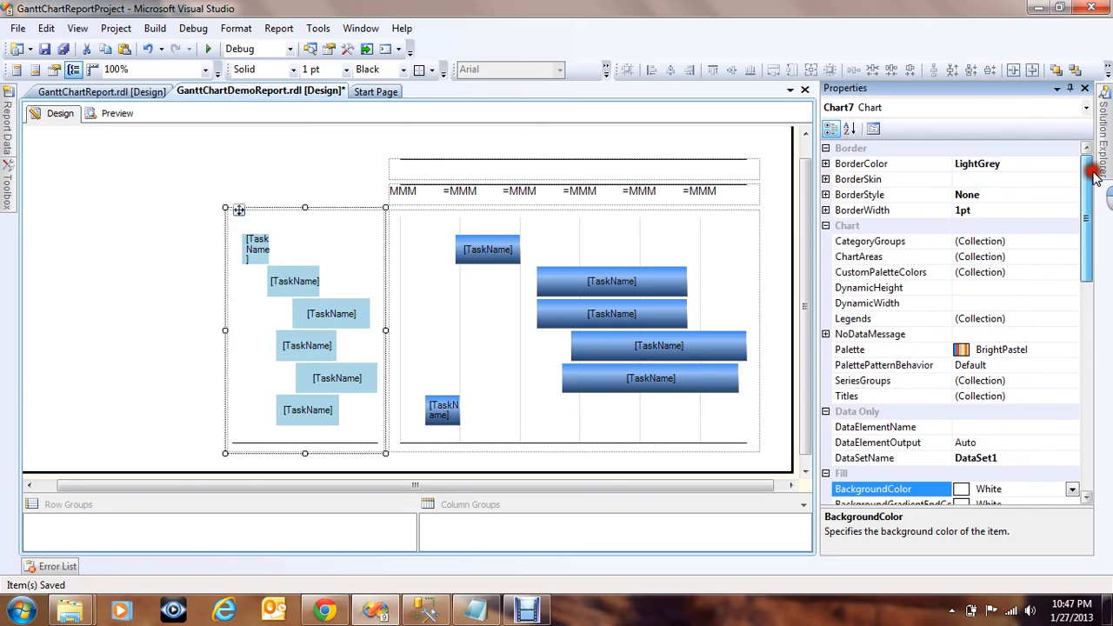
left_click(896, 256)
left_click(1072, 261)
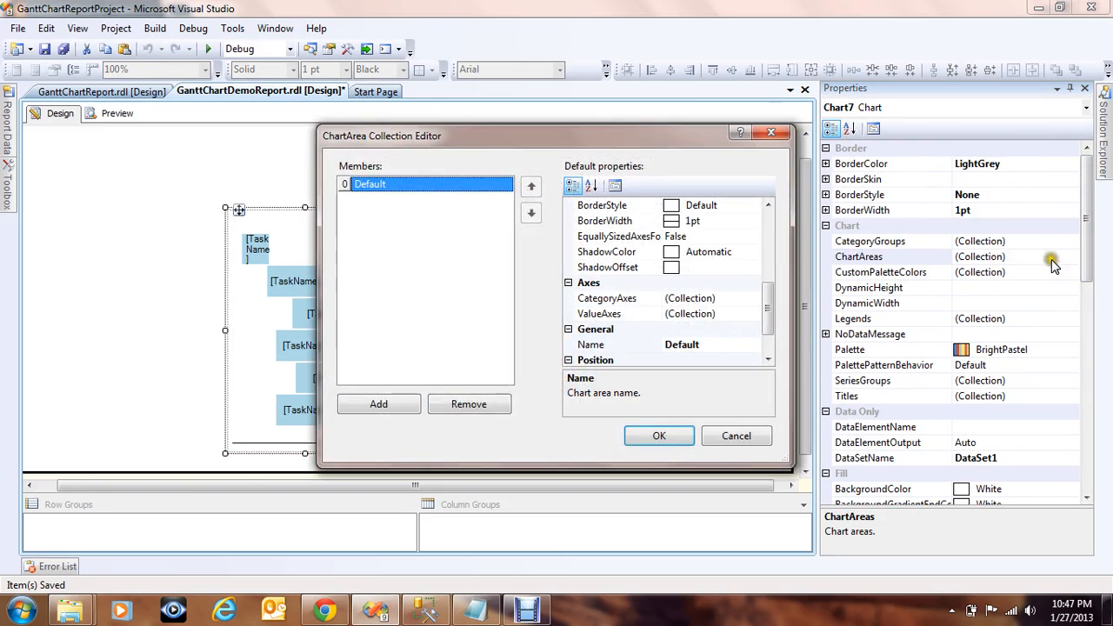
Set the side margins of the task name chart's primary category axis to Disabled and accept the axis settings.
left_click_drag(768, 309, 767, 315)
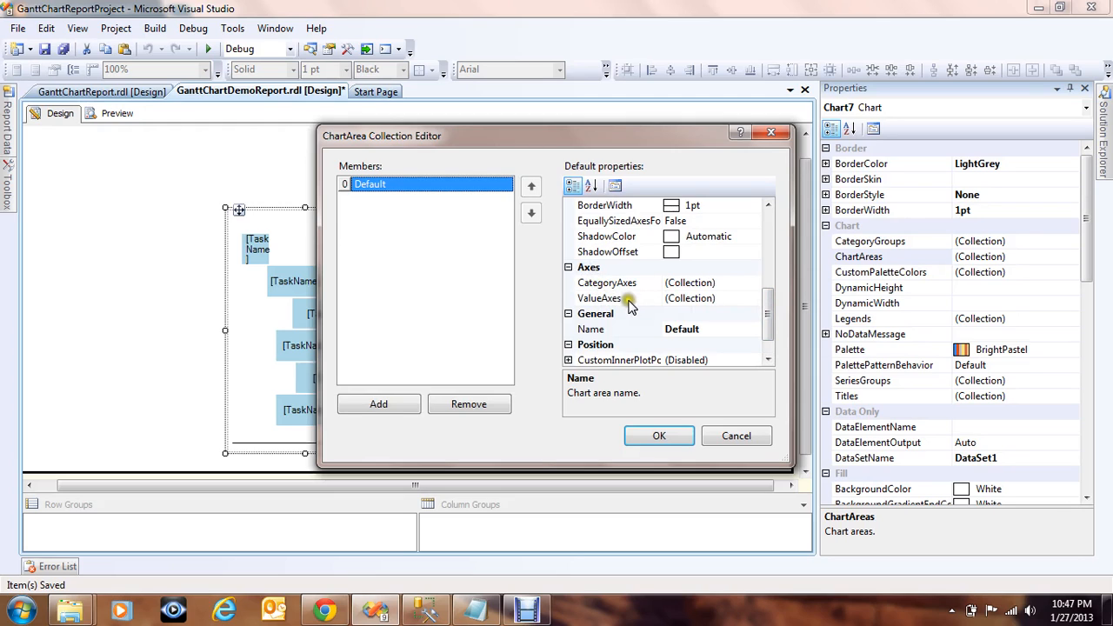
left_click(727, 283)
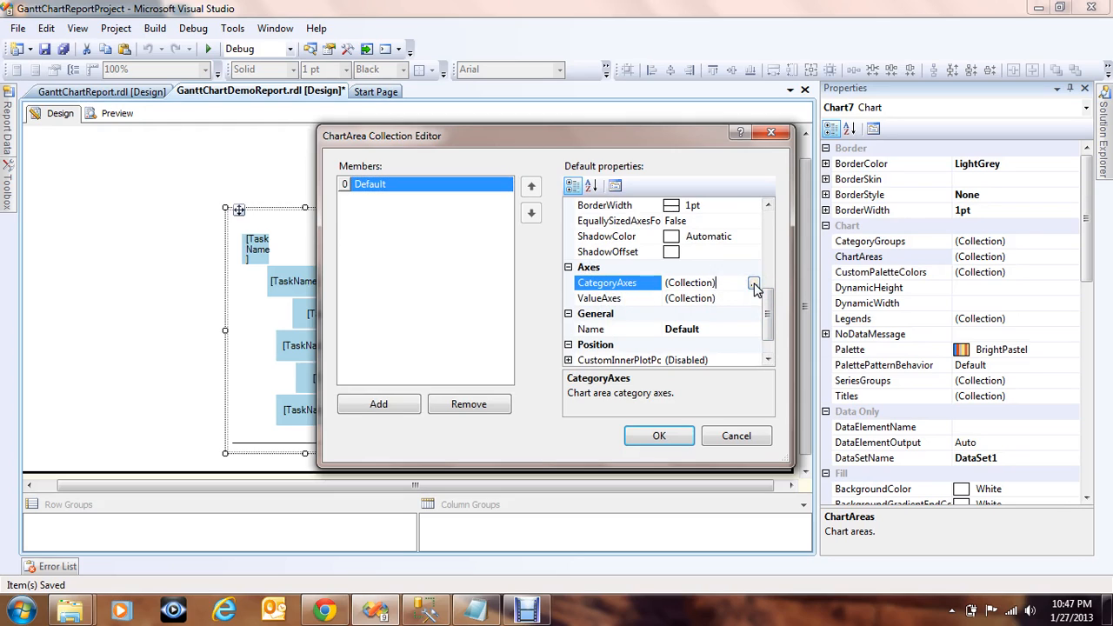
left_click(753, 283)
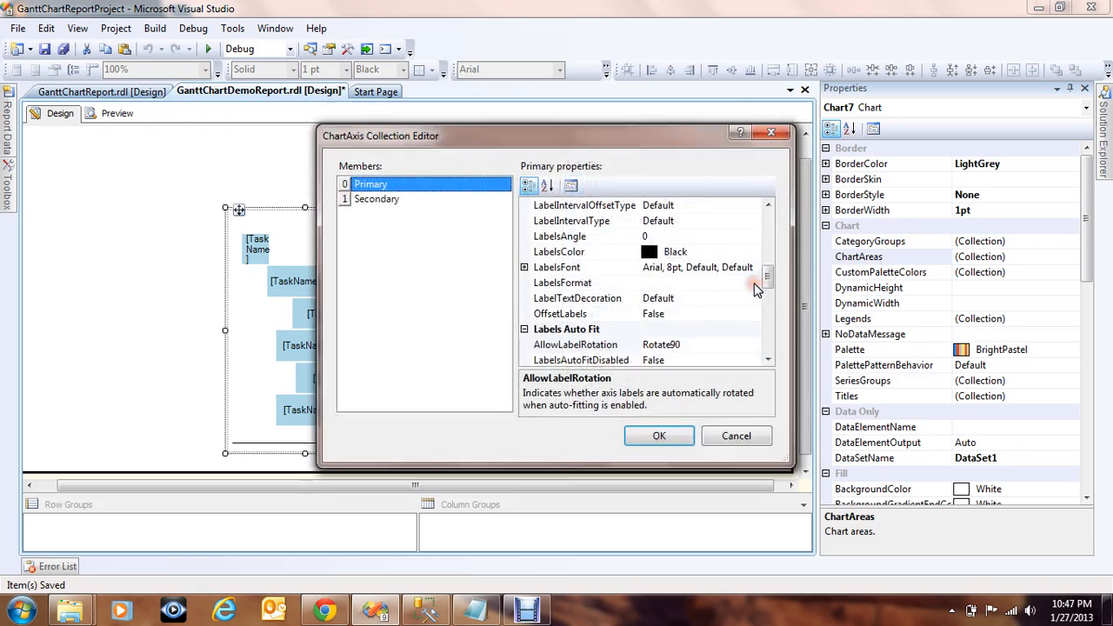
left_click(571, 188)
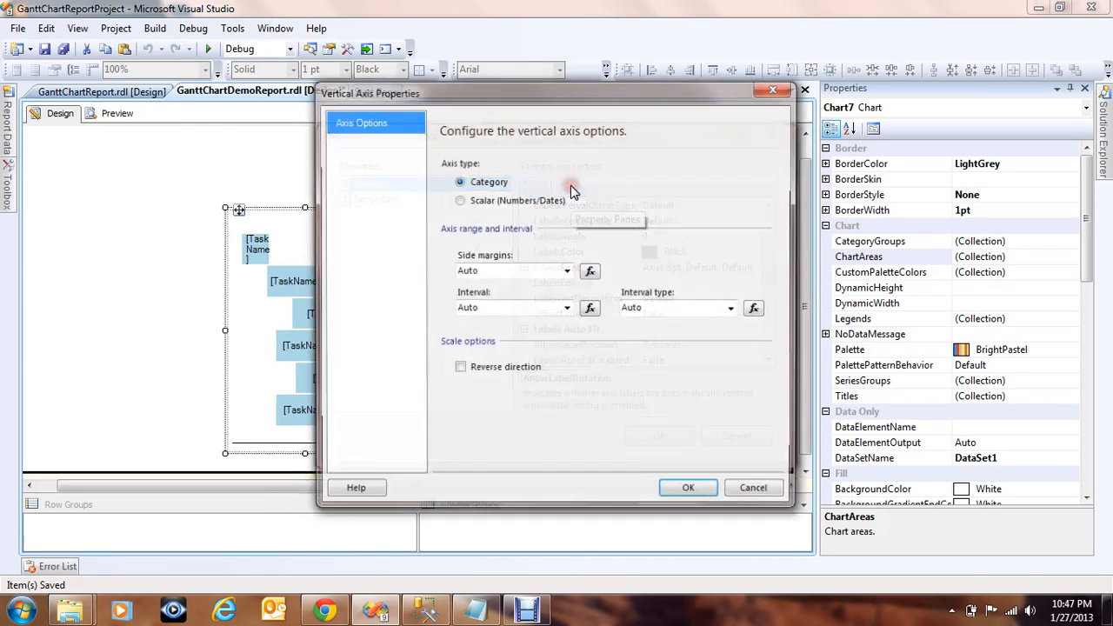
left_click(525, 272)
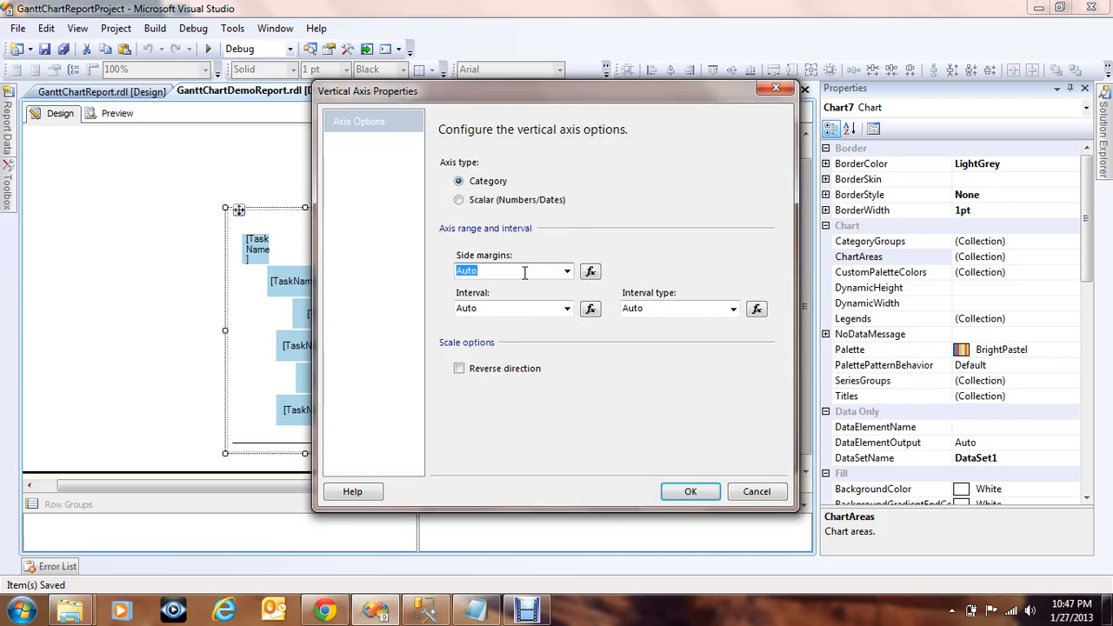
left_click(568, 273)
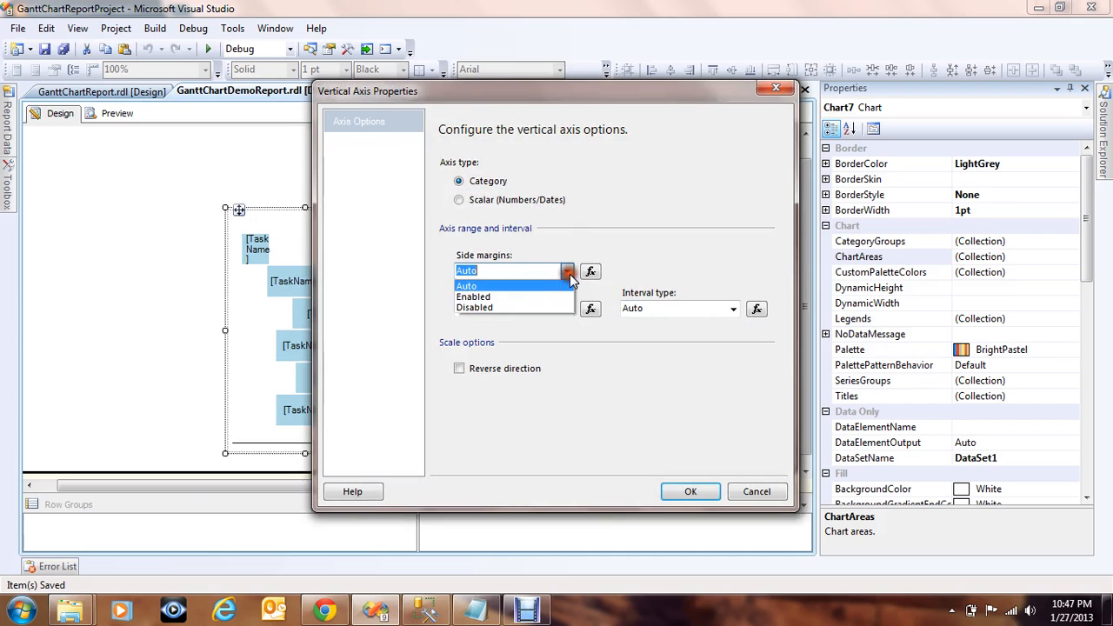
left_click(490, 309)
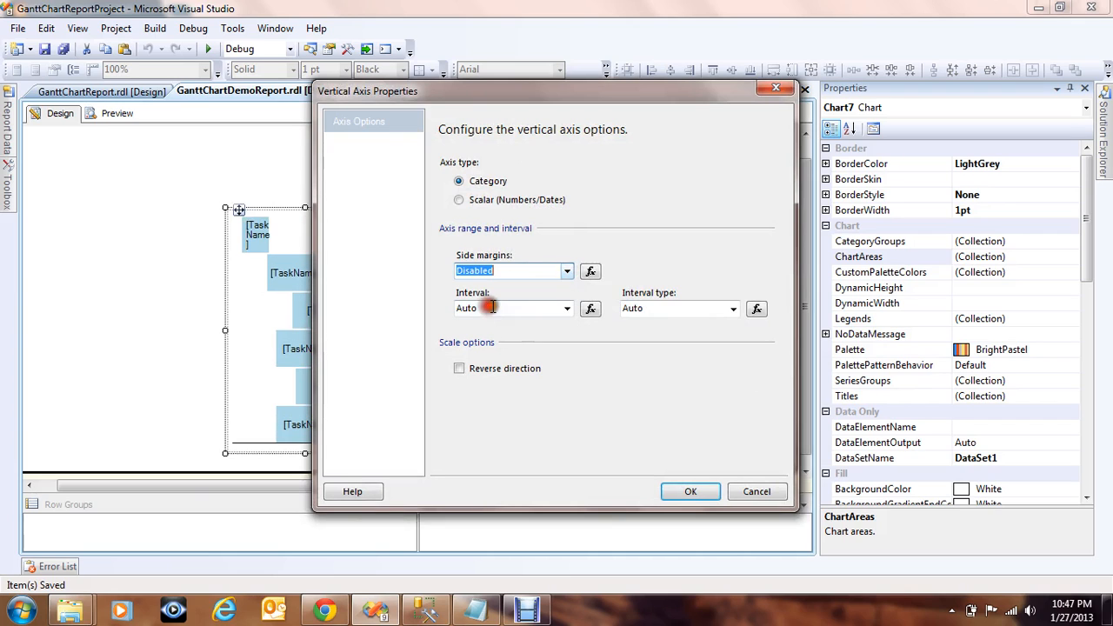
left_click(684, 493)
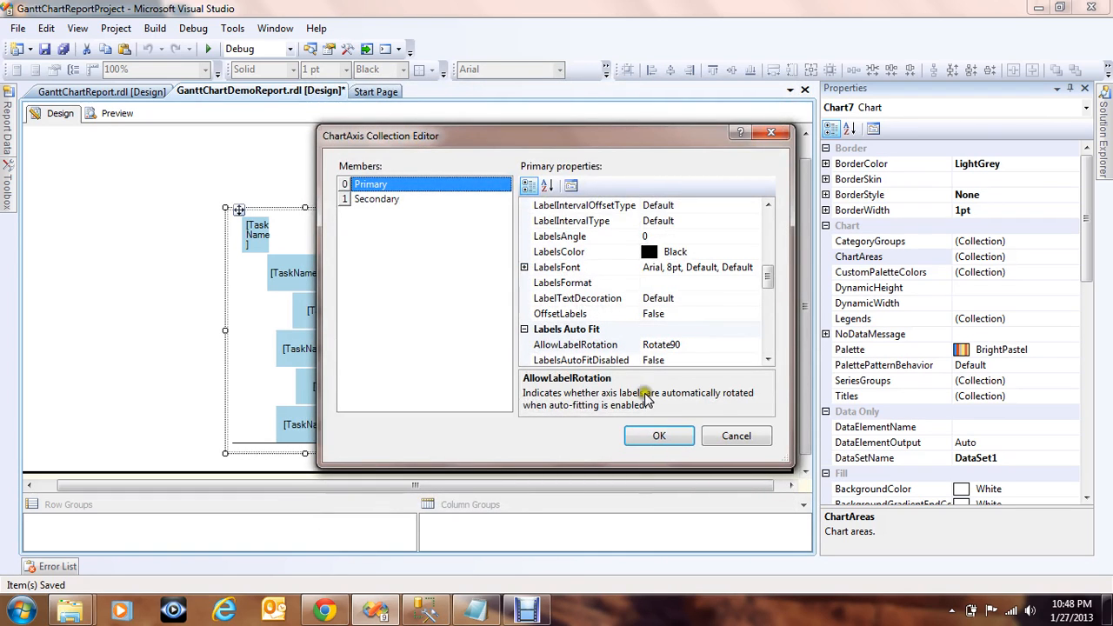
left_click(664, 437)
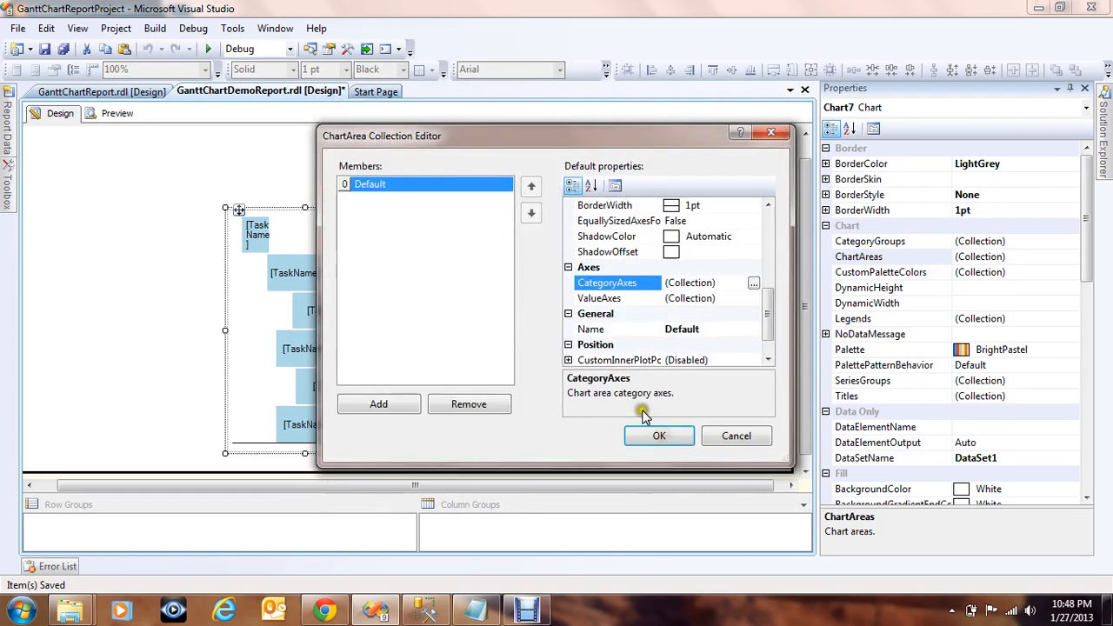
Set Margin to False for the task name chart's primary value axis and accept the chart area changes.
left_click(728, 300)
left_click(754, 299)
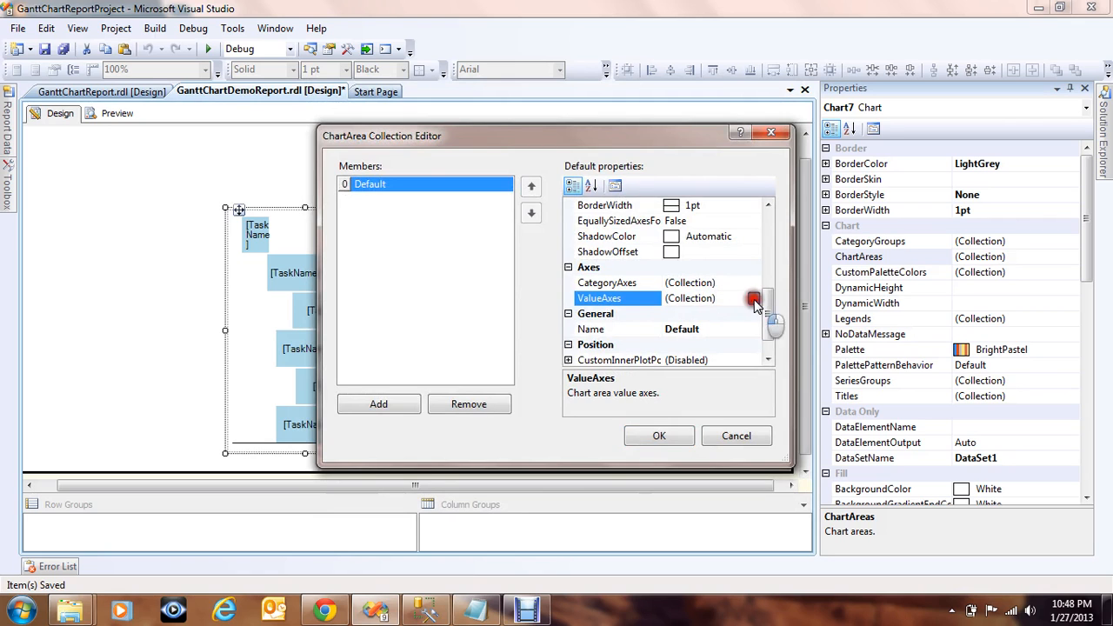
left_click_drag(768, 277, 768, 311)
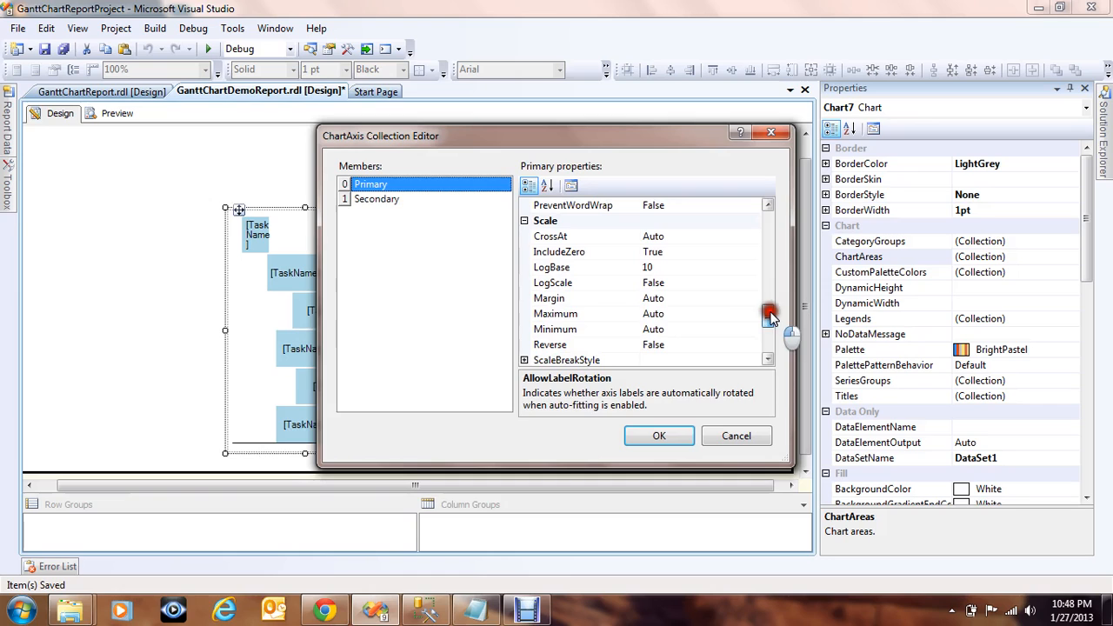
left_click(599, 300)
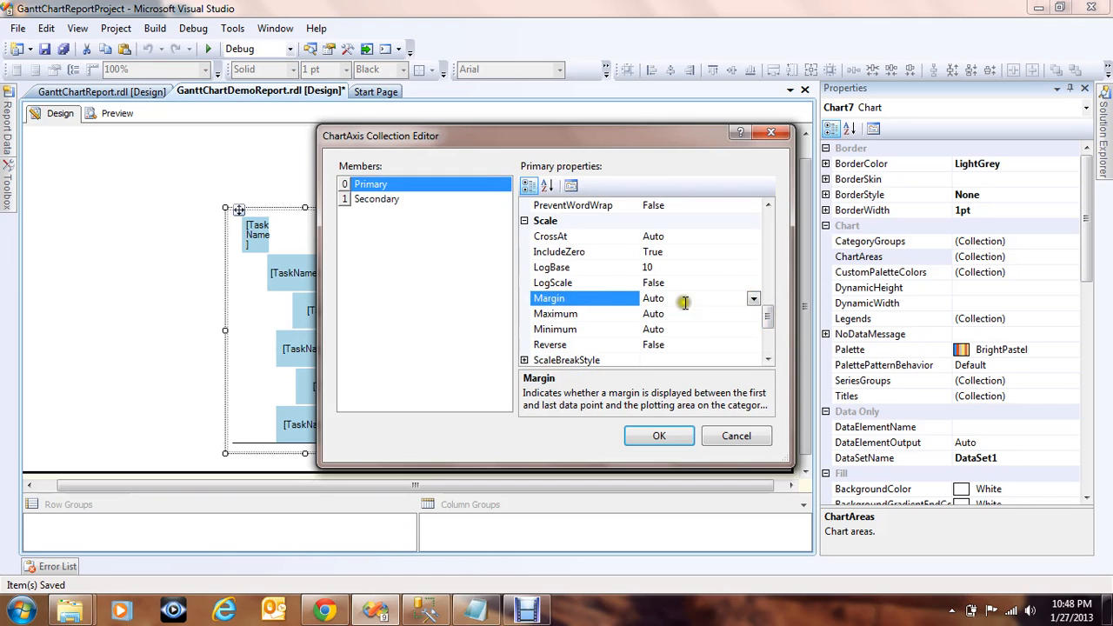
left_click(754, 300)
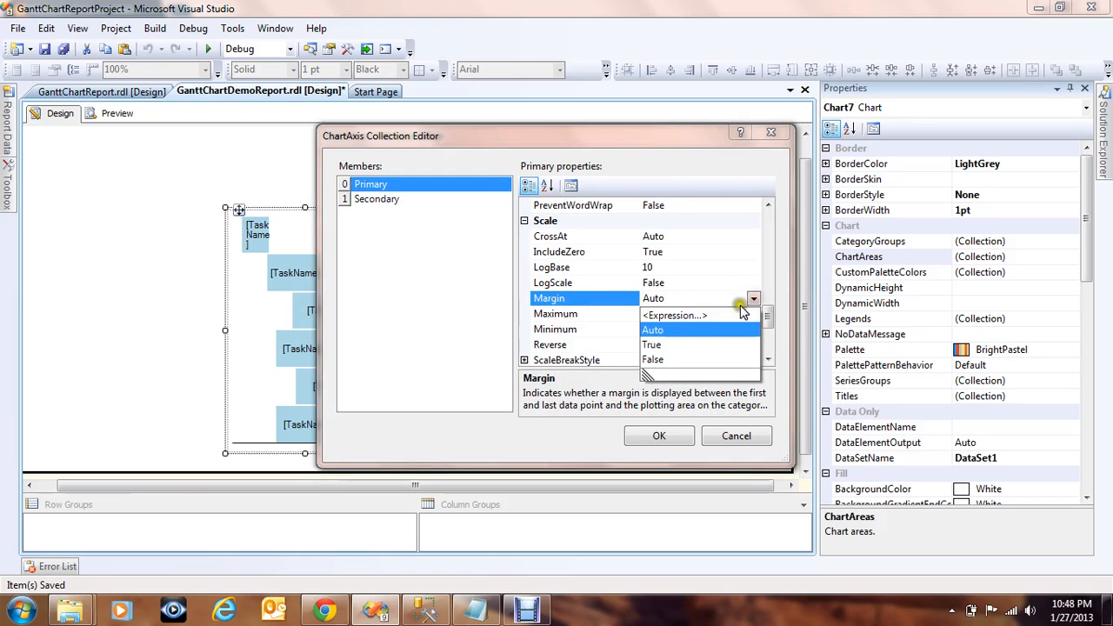
left_click(654, 360)
left_click(670, 439)
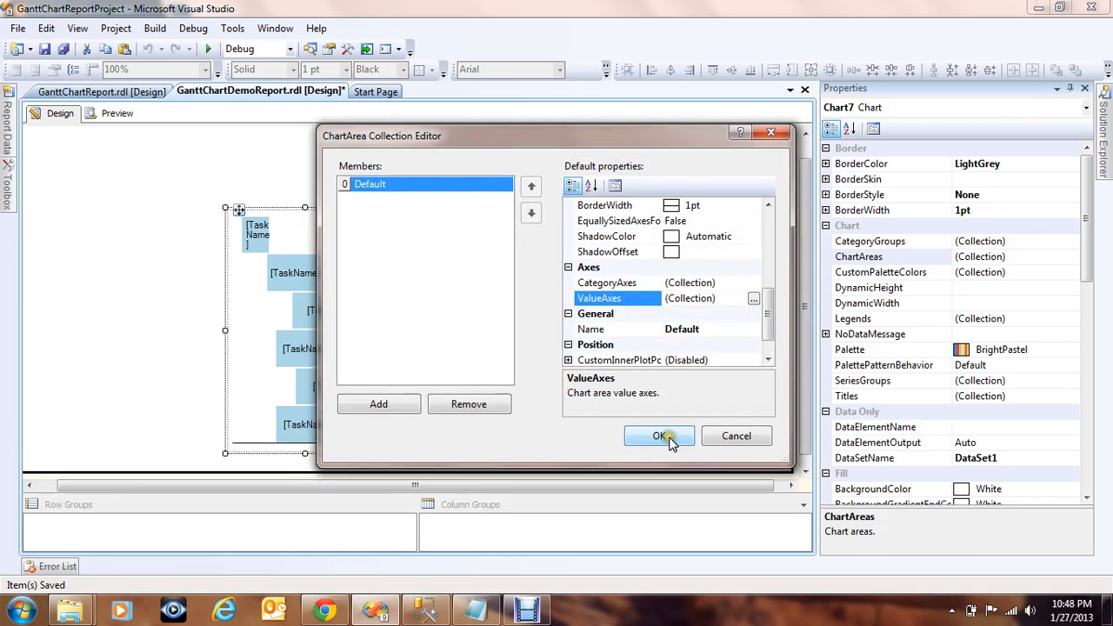
left_click(661, 437)
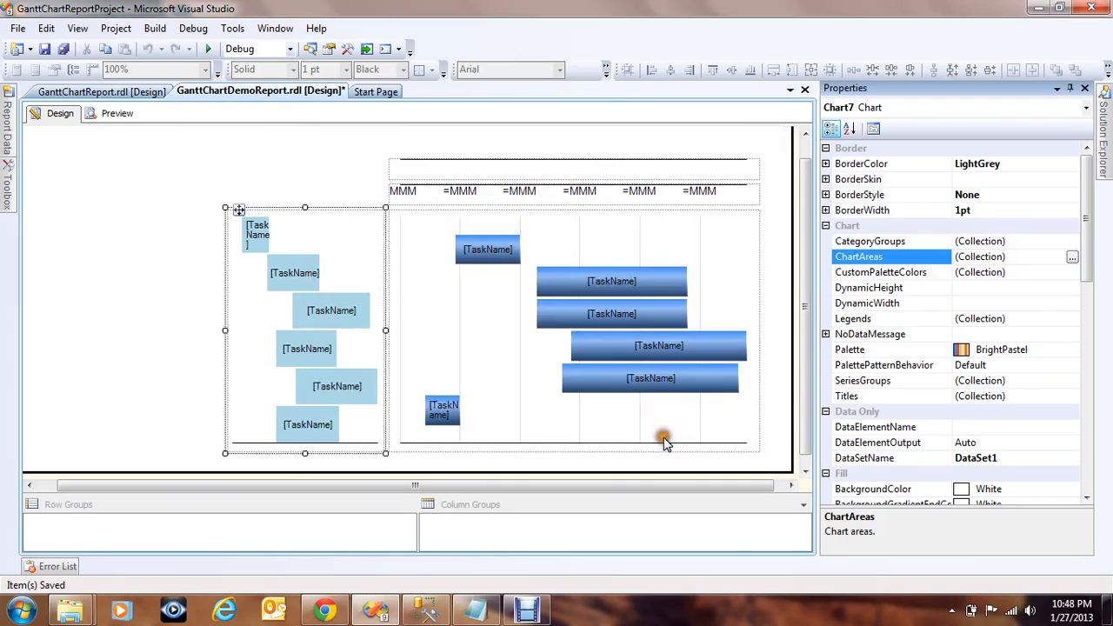
Select the Gantt bar chart and open its ChartAreas collection.
left_click(165, 253)
left_click(391, 225)
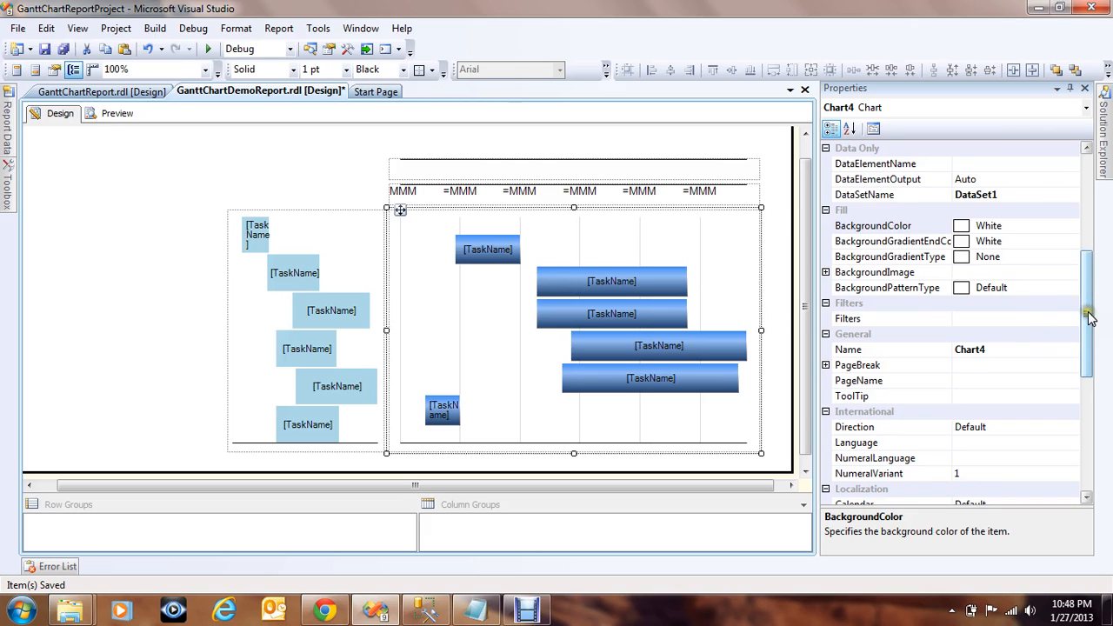
left_click_drag(1090, 318, 1092, 200)
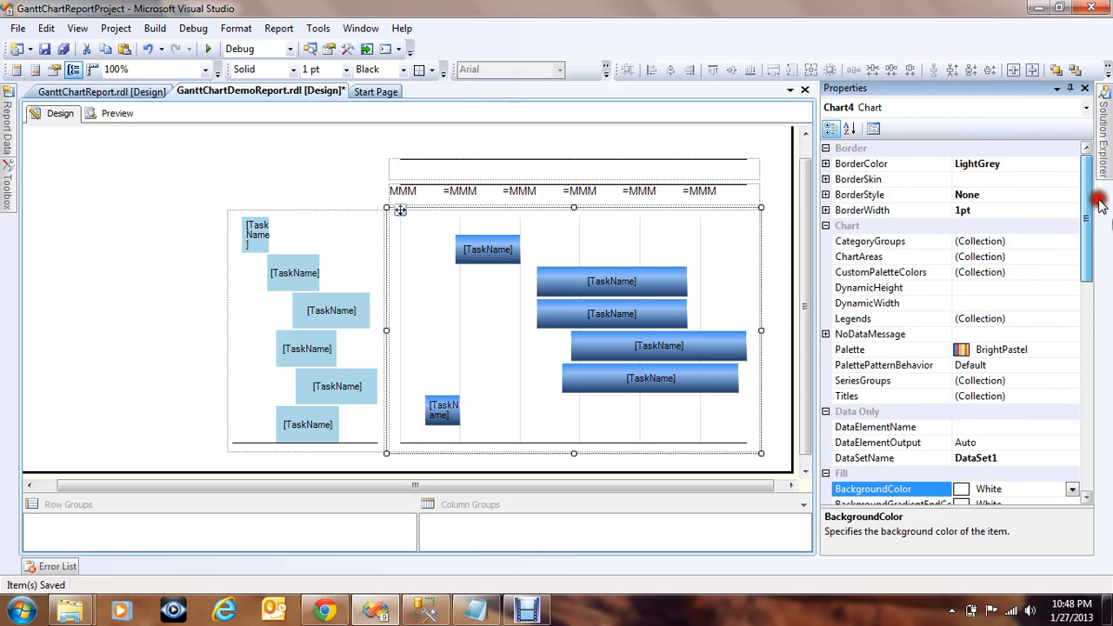
left_click(896, 256)
left_click(1070, 258)
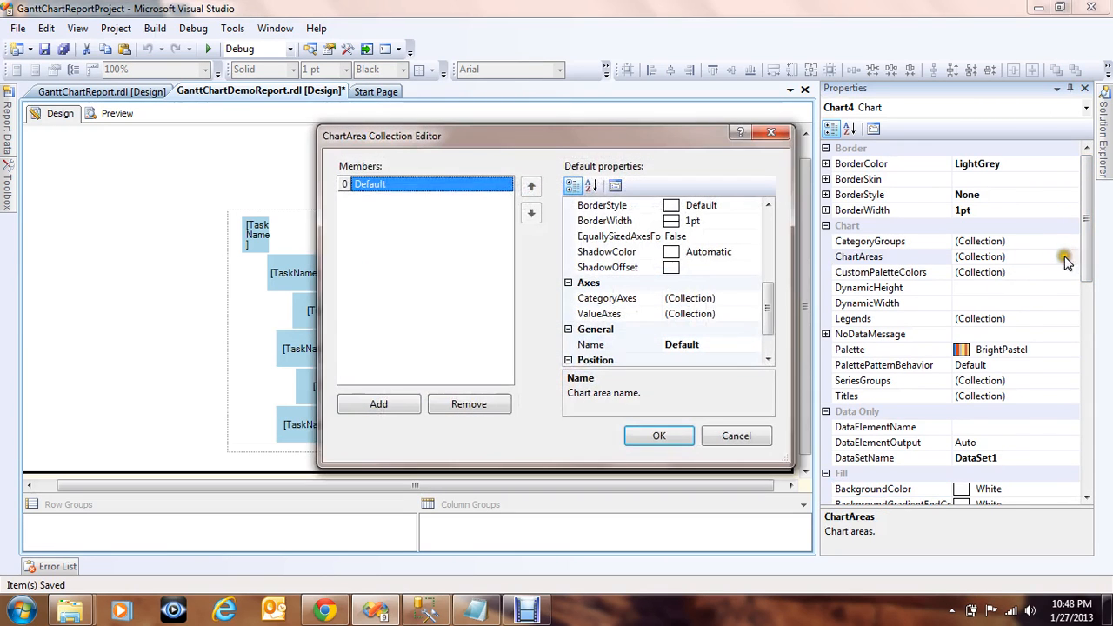
Set the side margins of the Gantt bar chart's primary category axis to Disabled and accept the axis settings.
left_click(708, 298)
left_click(755, 300)
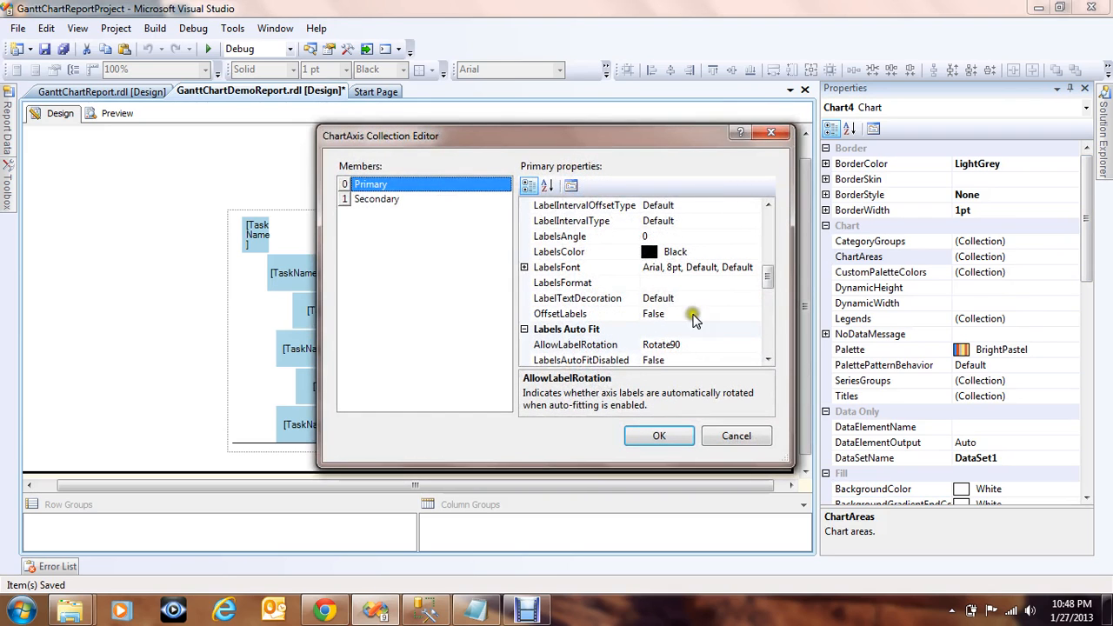
left_click(571, 187)
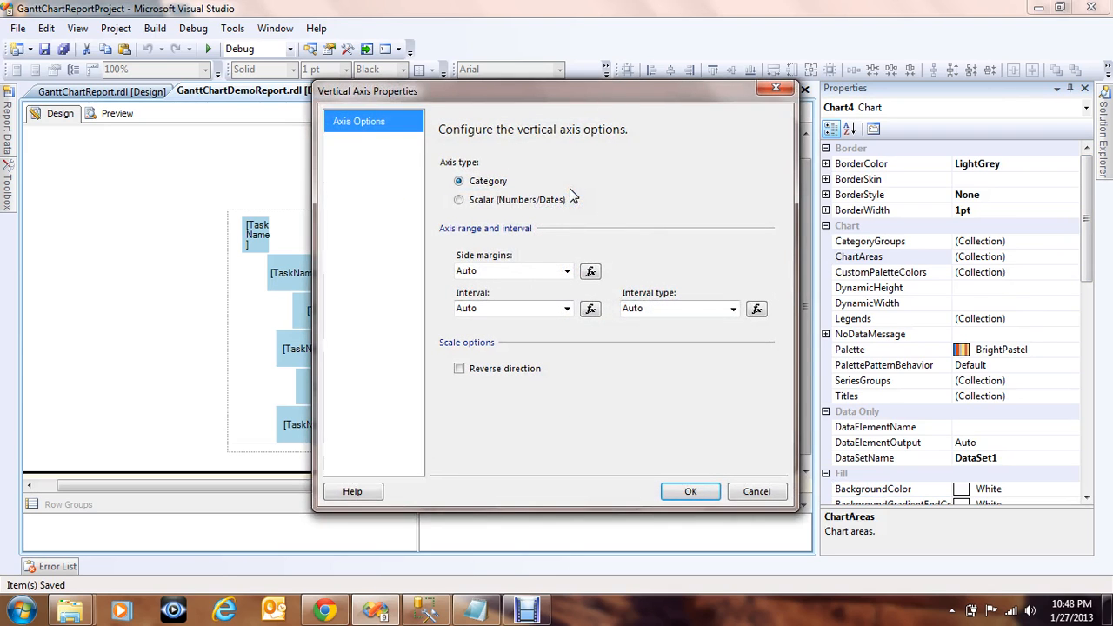
left_click(548, 274)
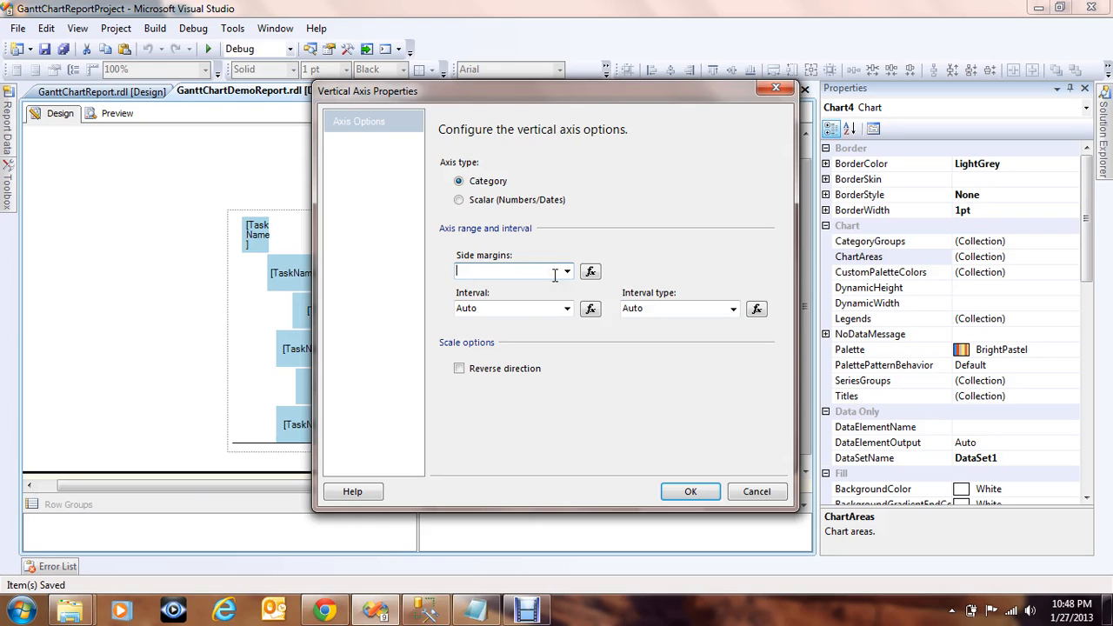
left_click(567, 271)
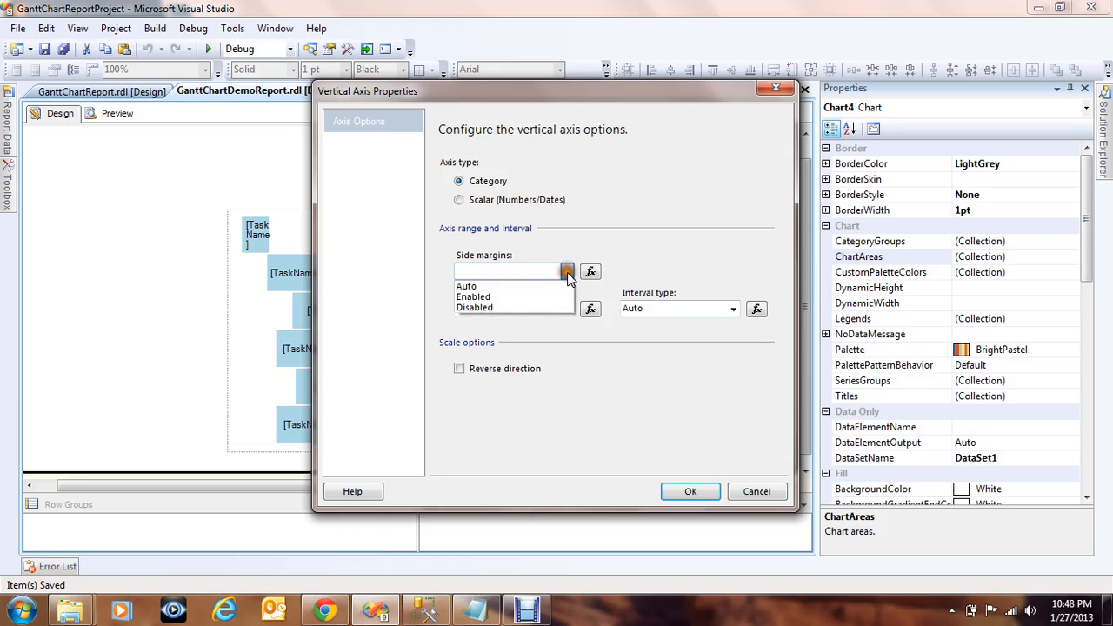
left_click(485, 307)
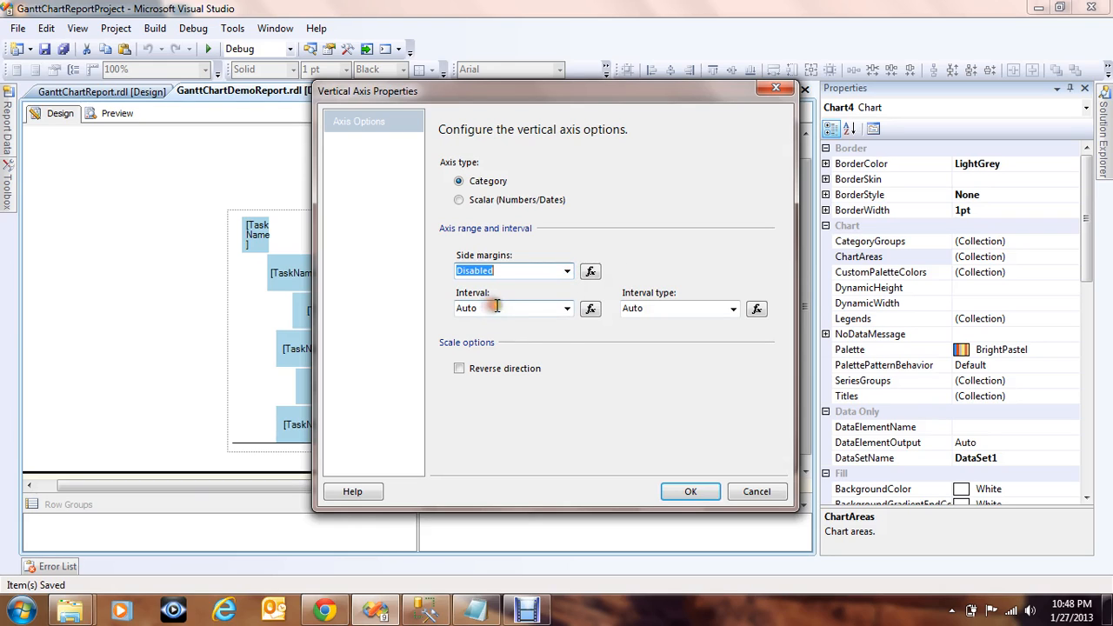
left_click(683, 494)
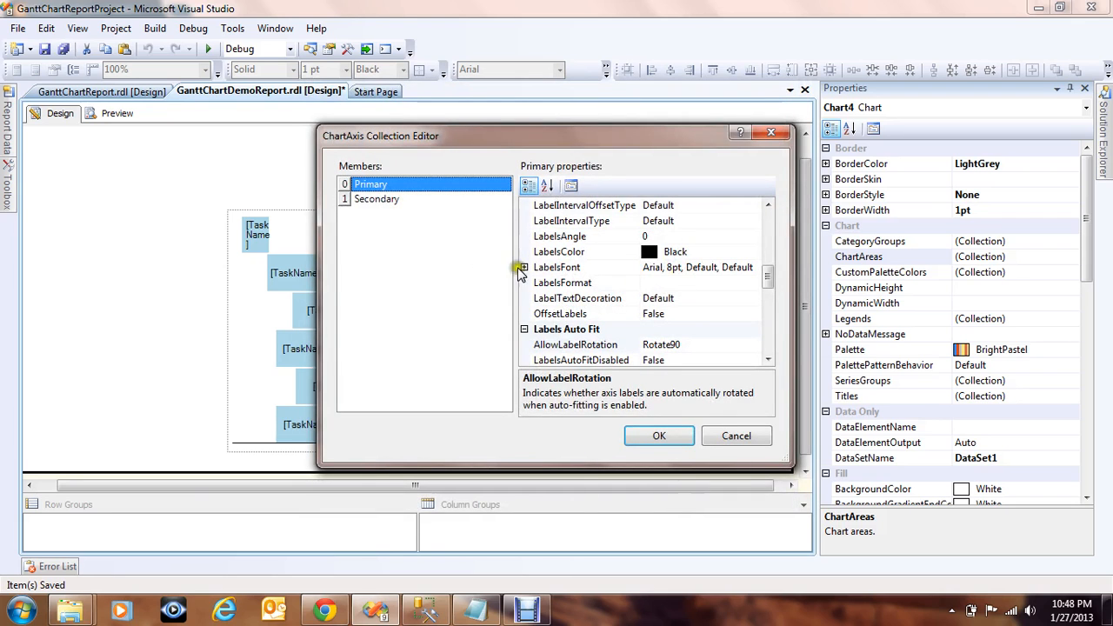
left_click(660, 435)
Set Margin to False for the Gantt bar chart's primary value axis and accept the chart area changes.
left_click(734, 317)
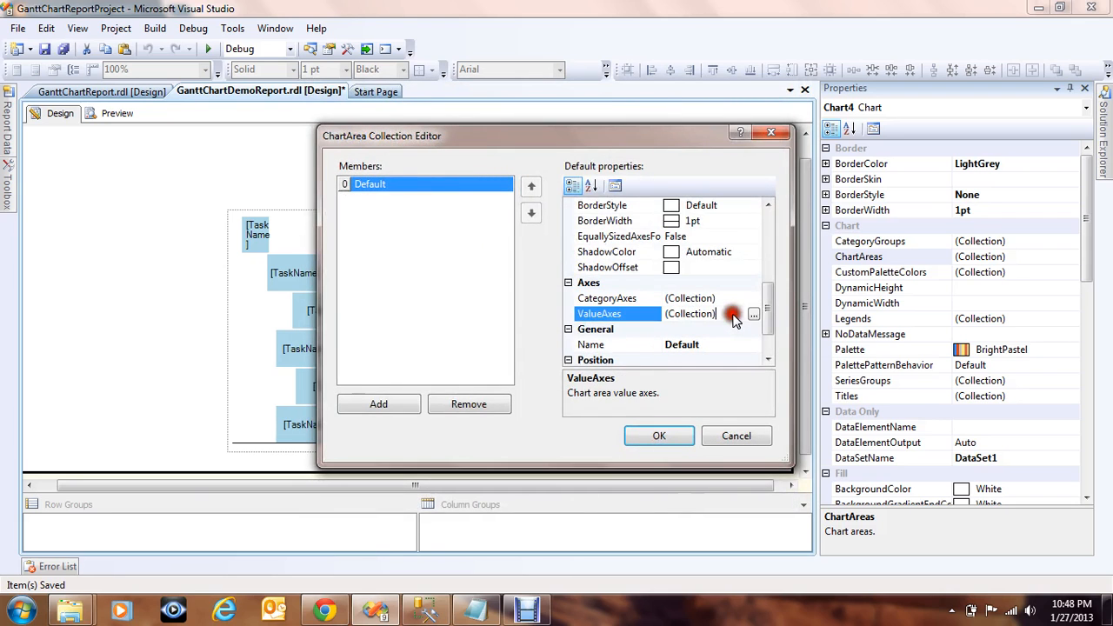
left_click(753, 314)
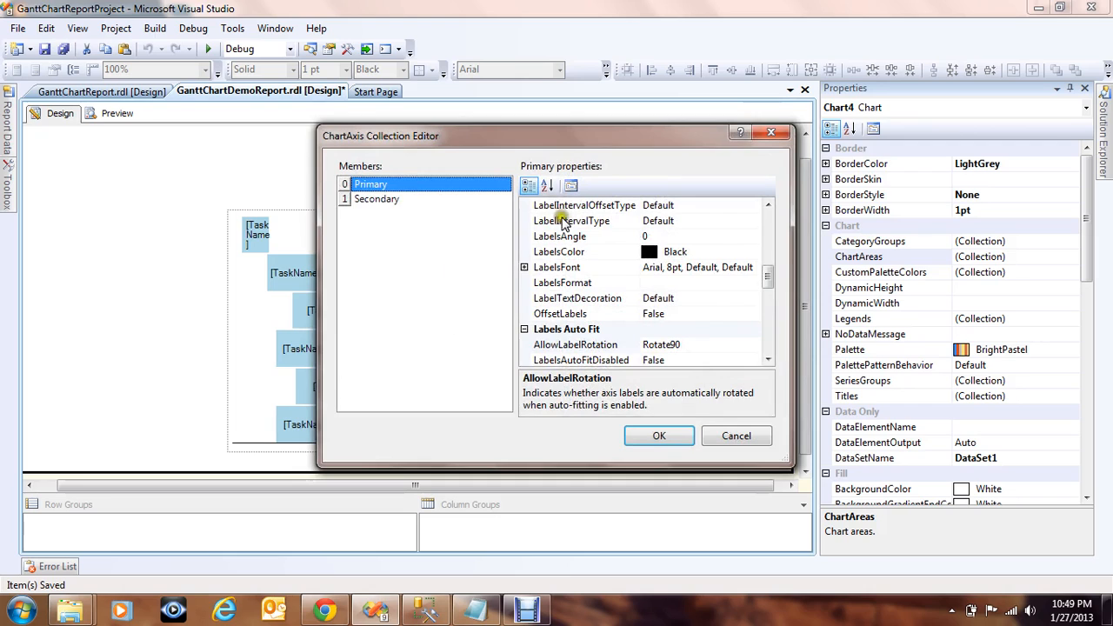
left_click_drag(768, 277, 768, 318)
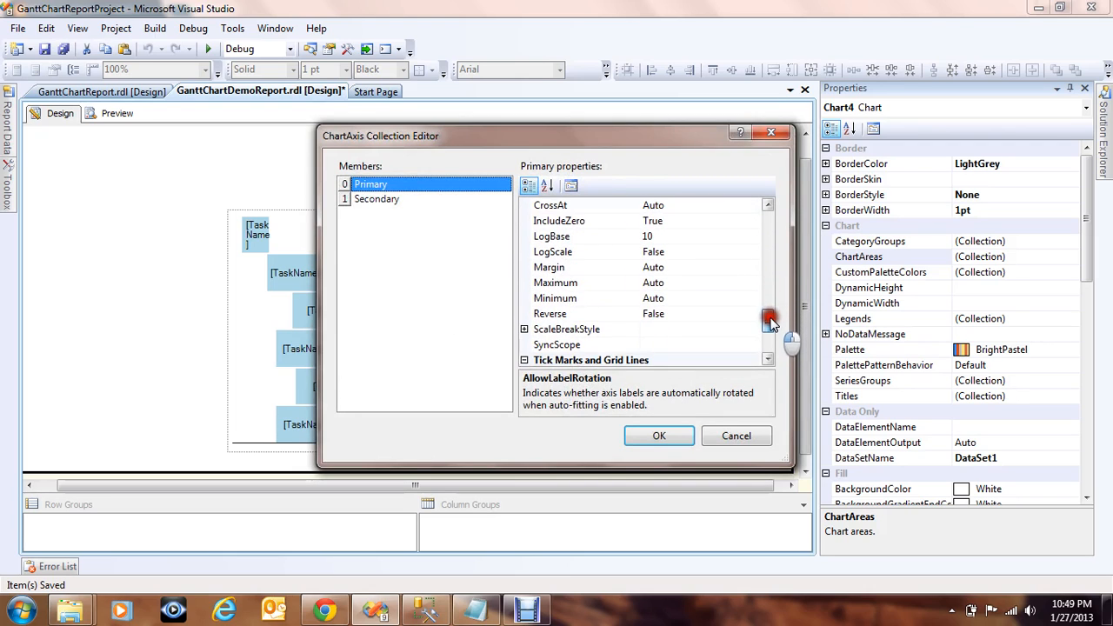
left_click(591, 267)
left_click(753, 267)
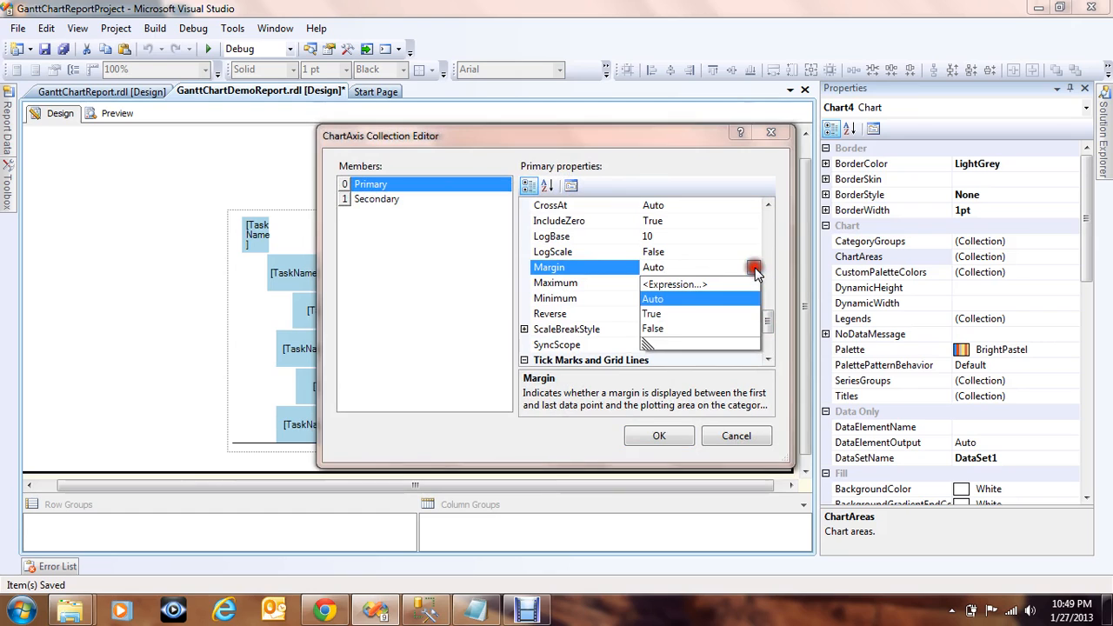
left_click(654, 329)
left_click(663, 438)
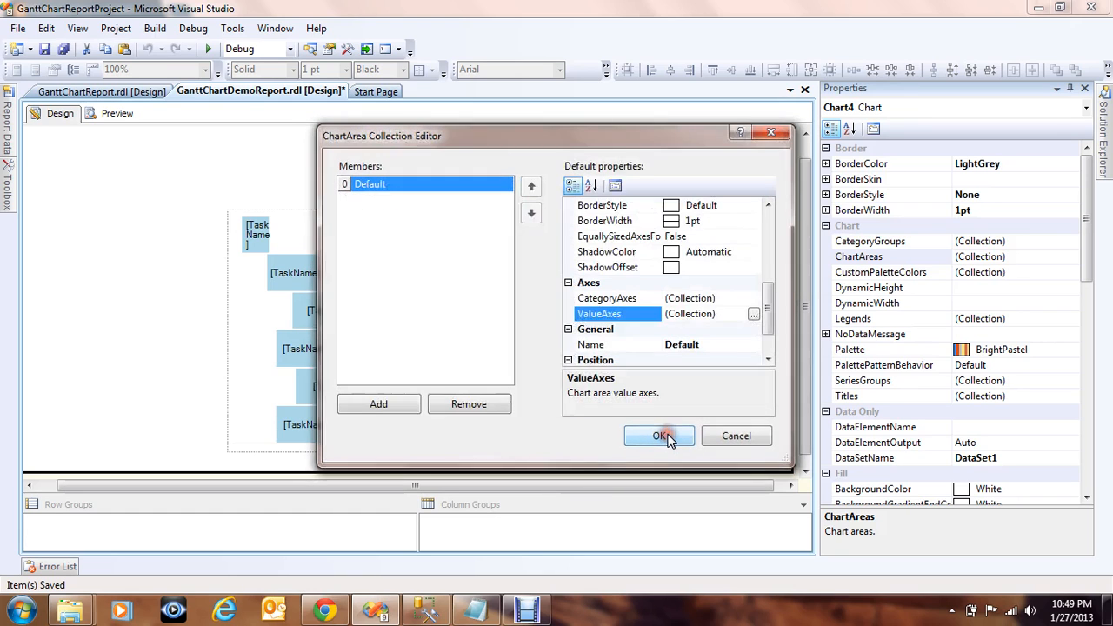
left_click(668, 441)
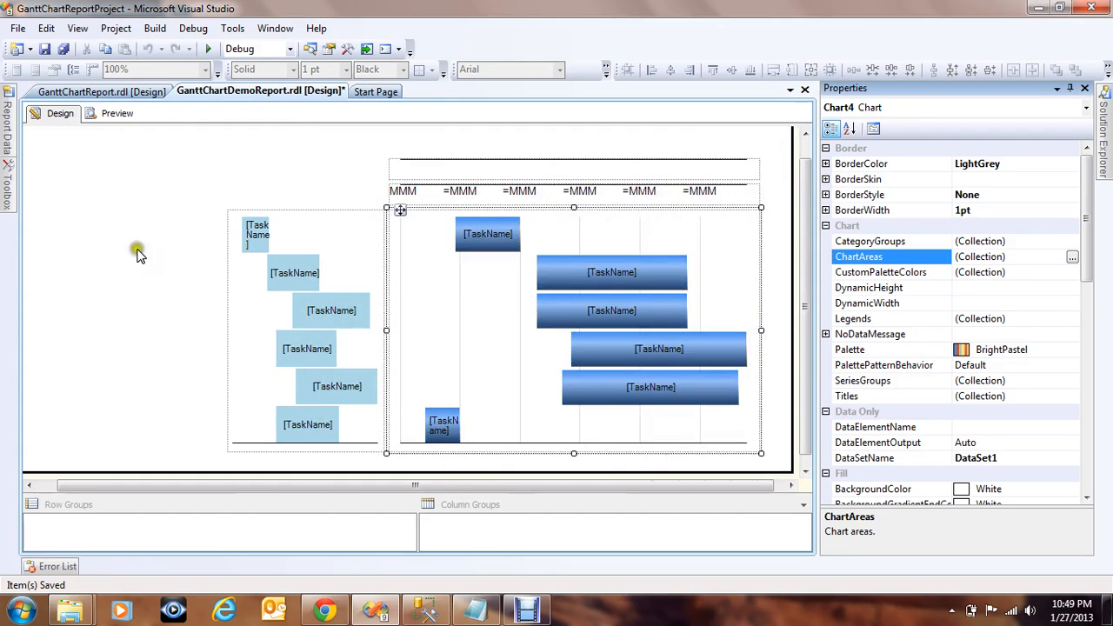
Save the report and preview the aligned charts, ending back in the report design.
left_click(66, 51)
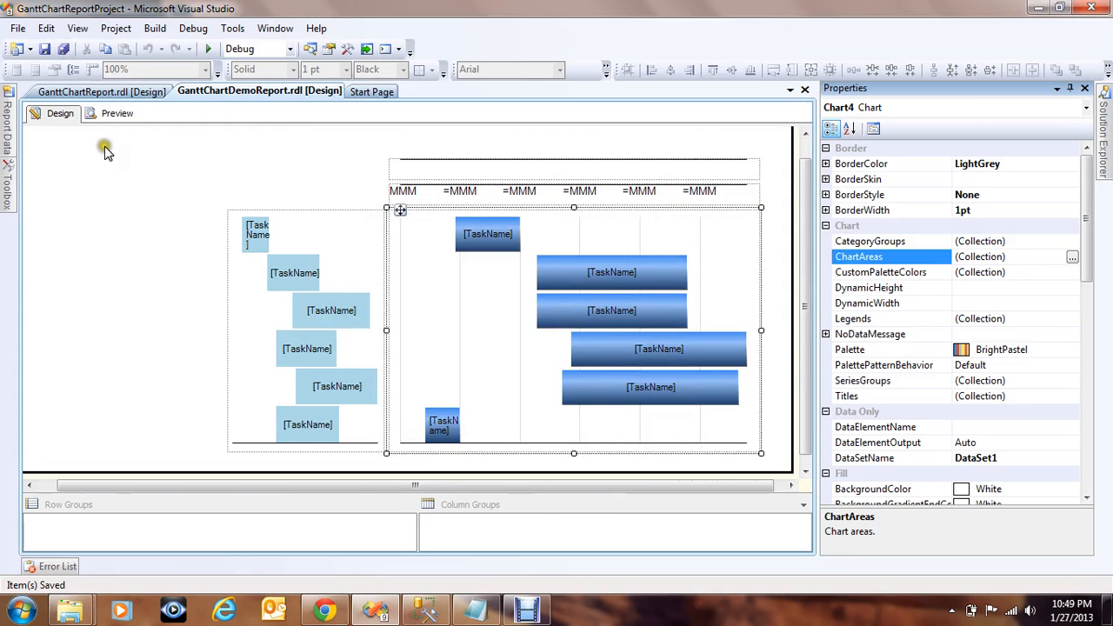
left_click(106, 114)
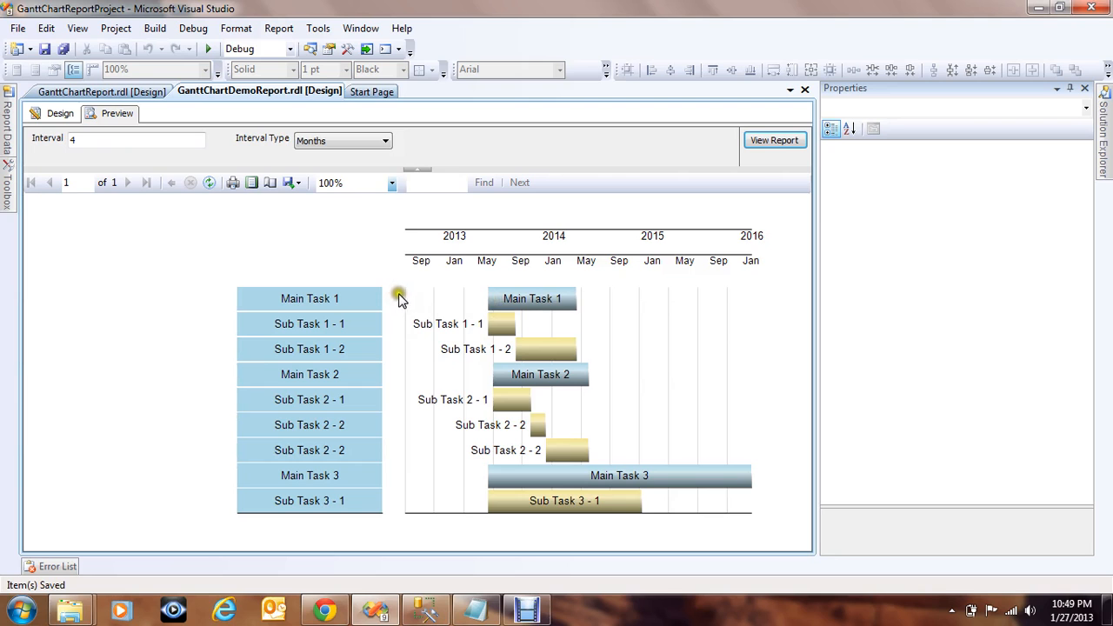
left_click(55, 113)
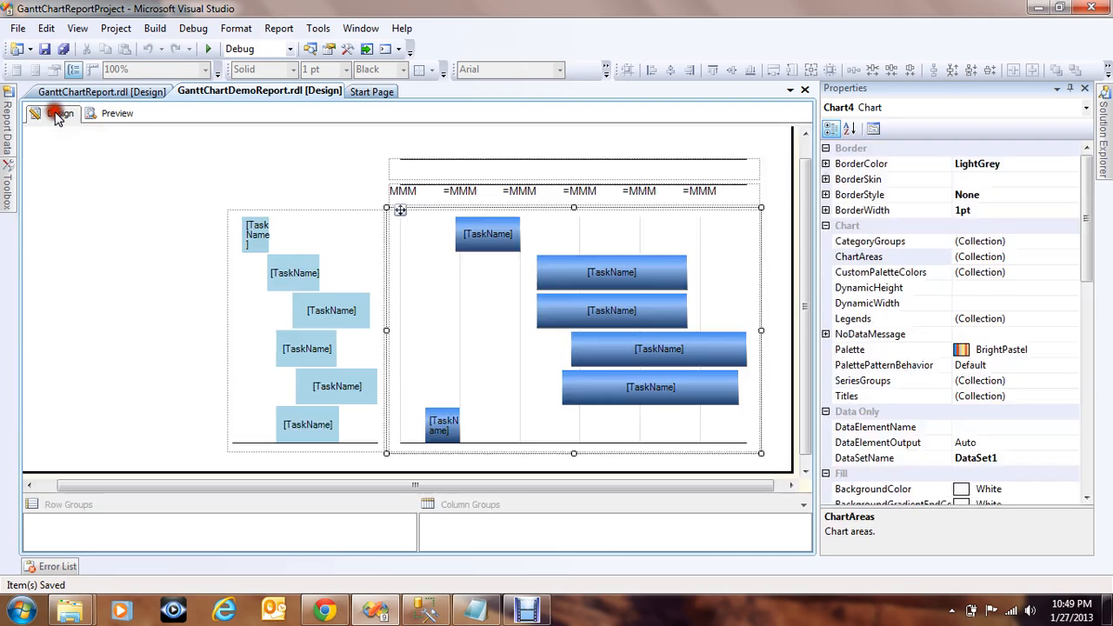
Examine the CustomInnerPlotPosition and CustomPosition settings of the Gantt bar chart's chart area.
left_click(109, 263)
left_click(454, 423)
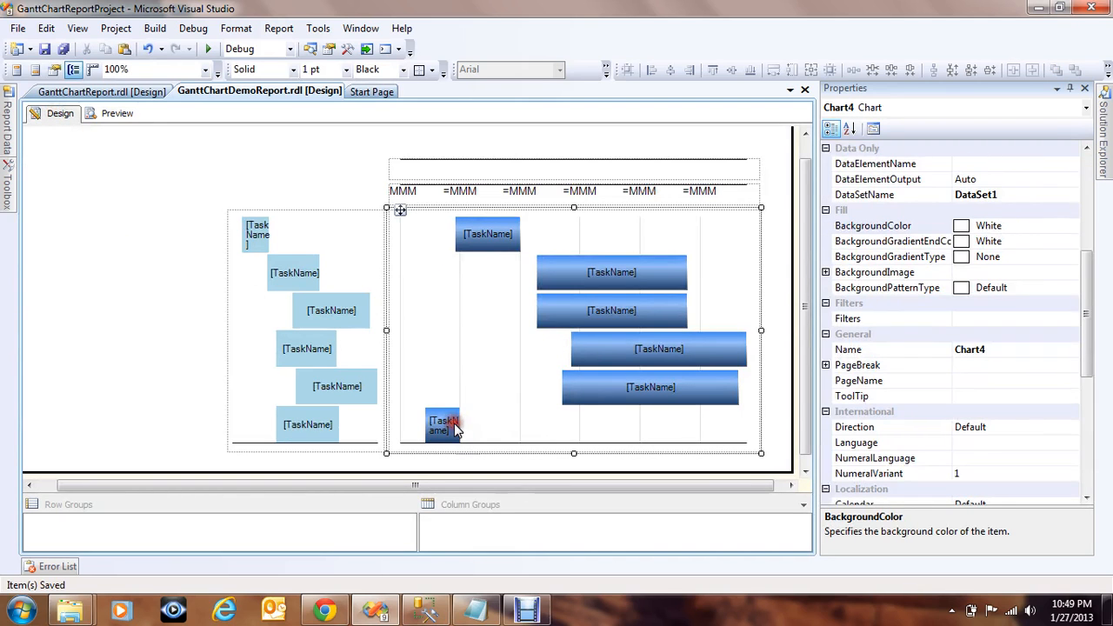
left_click(447, 295)
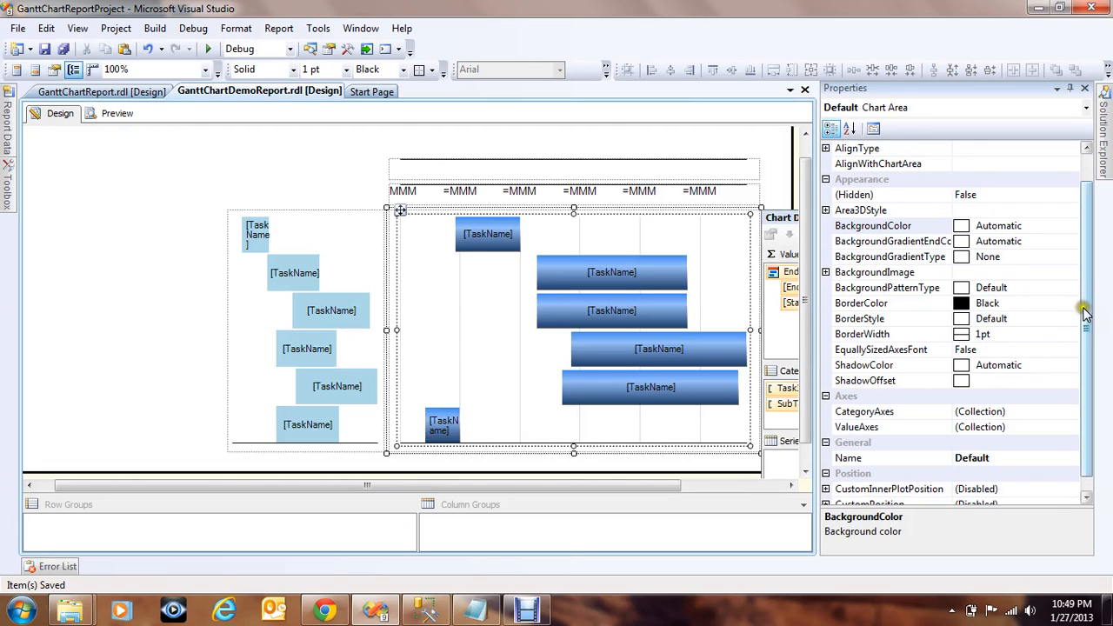
left_click_drag(1085, 287, 1085, 380)
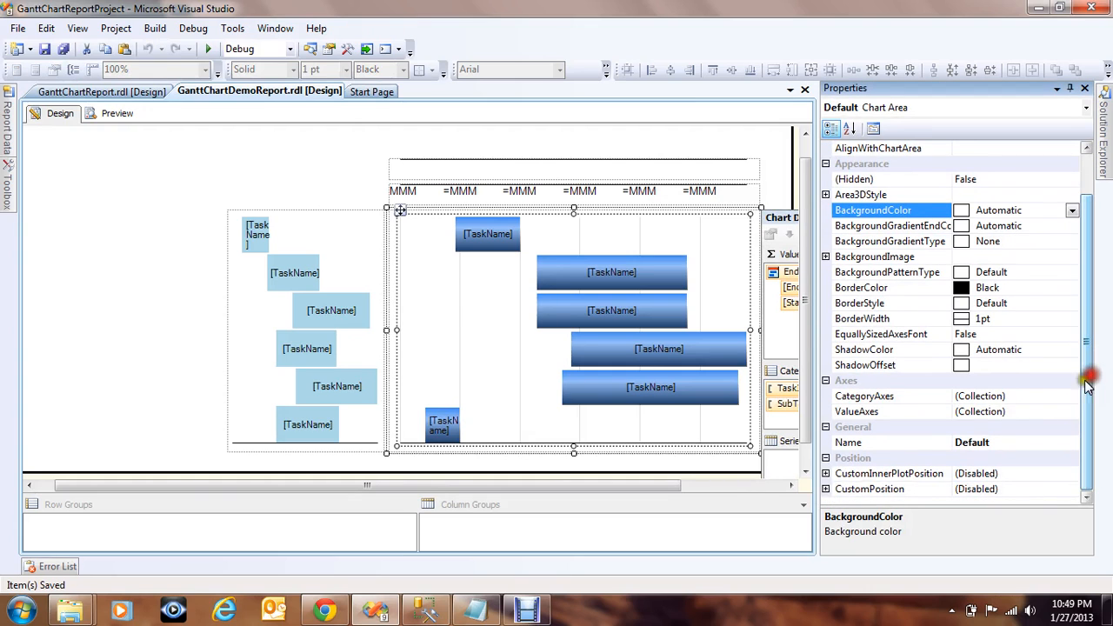
double_click(829, 490)
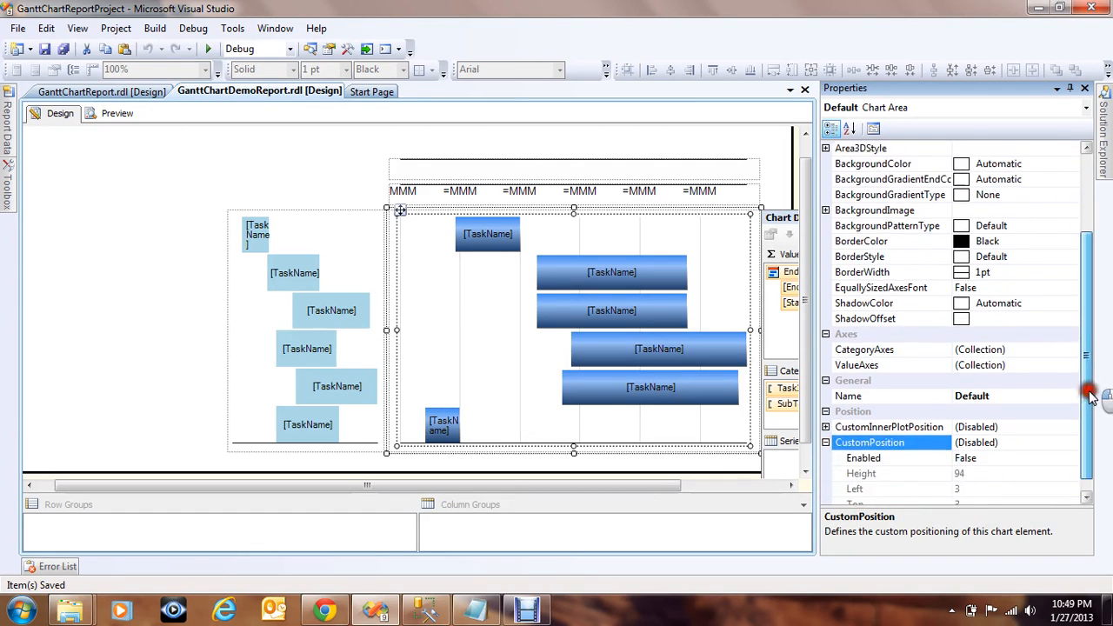
left_click(1086, 470)
left_click(826, 396)
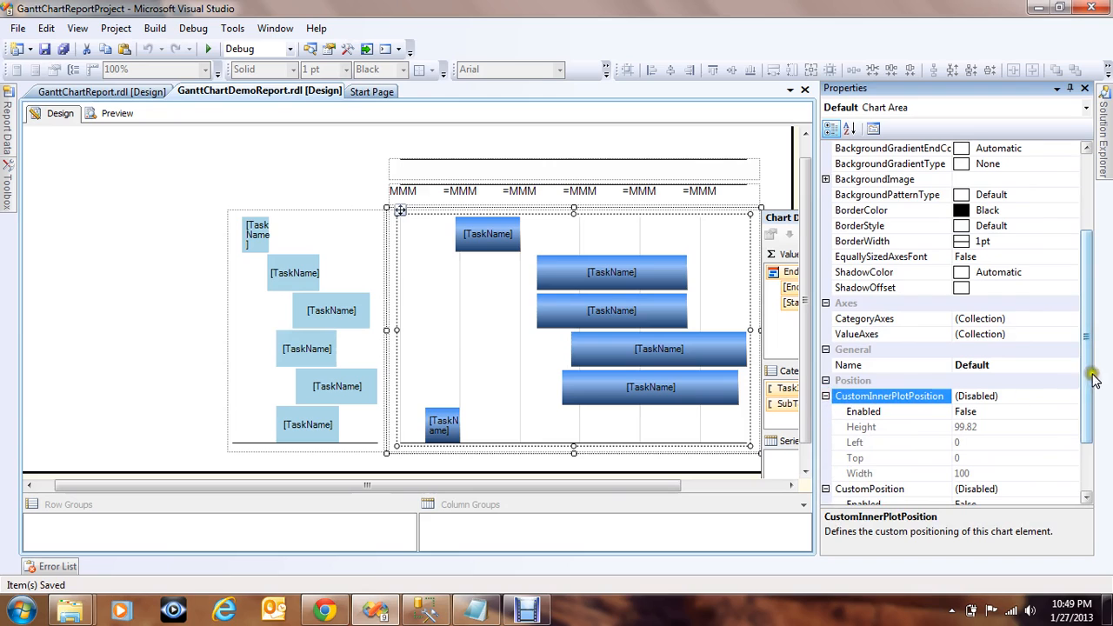
left_click_drag(1091, 366, 1090, 416)
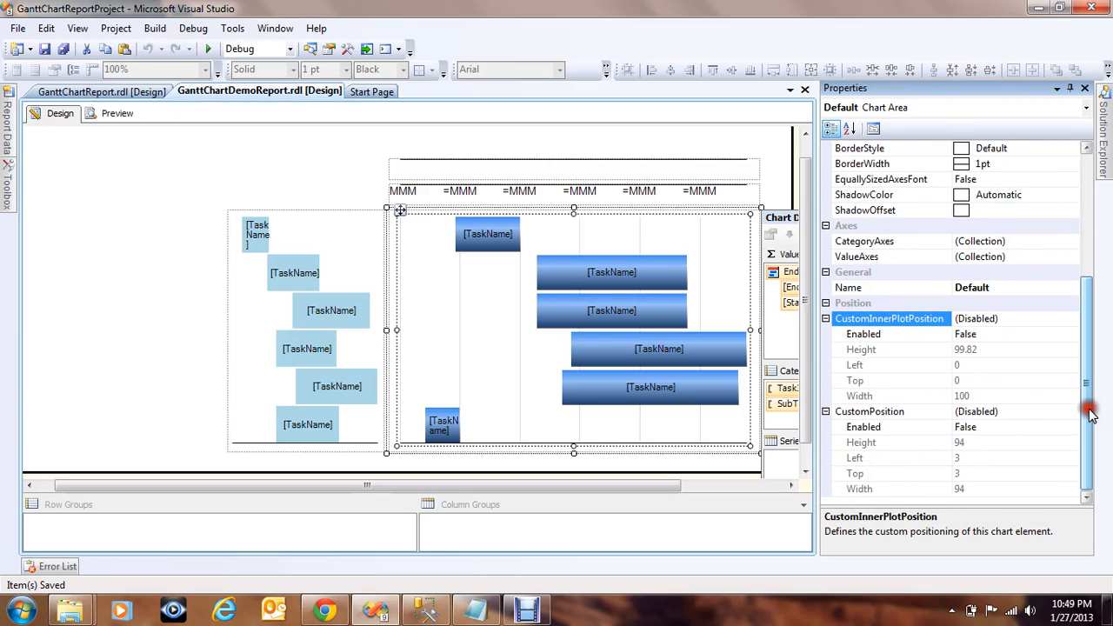
left_click(132, 322)
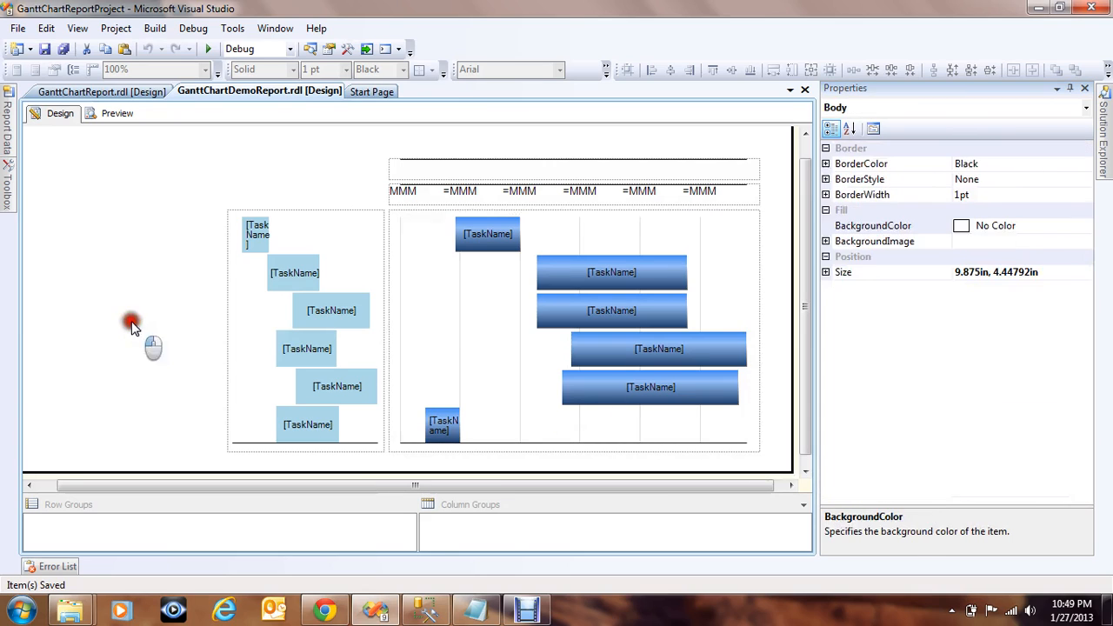
Enable CustomInnerPlotPosition for the Gantt bar chart's chart area.
left_click(409, 447)
left_click(410, 447)
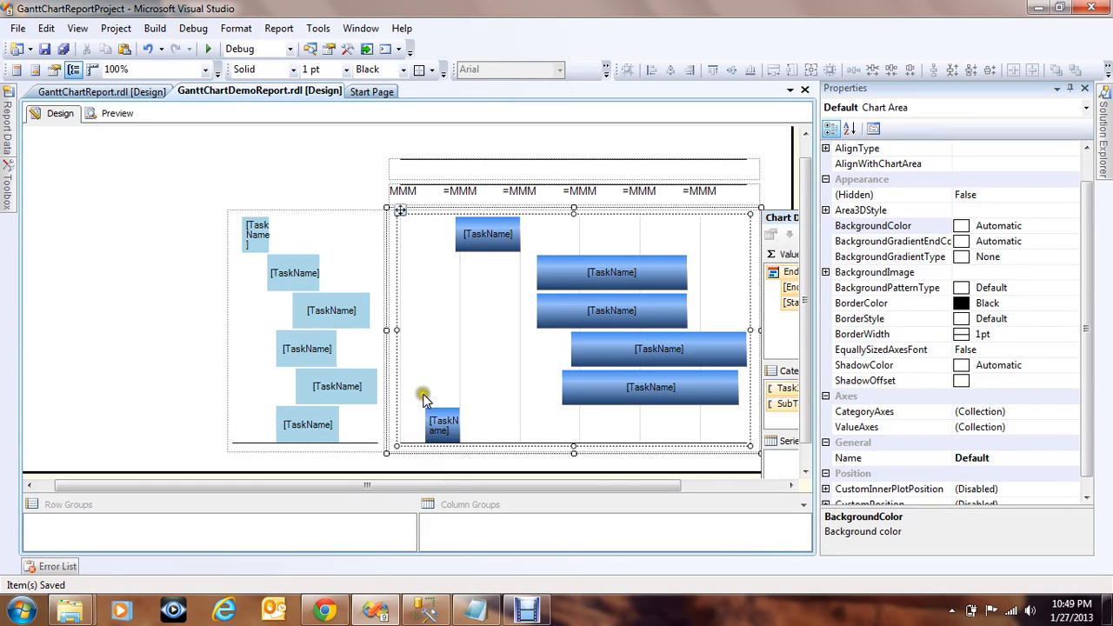
left_click_drag(1086, 348, 1084, 397)
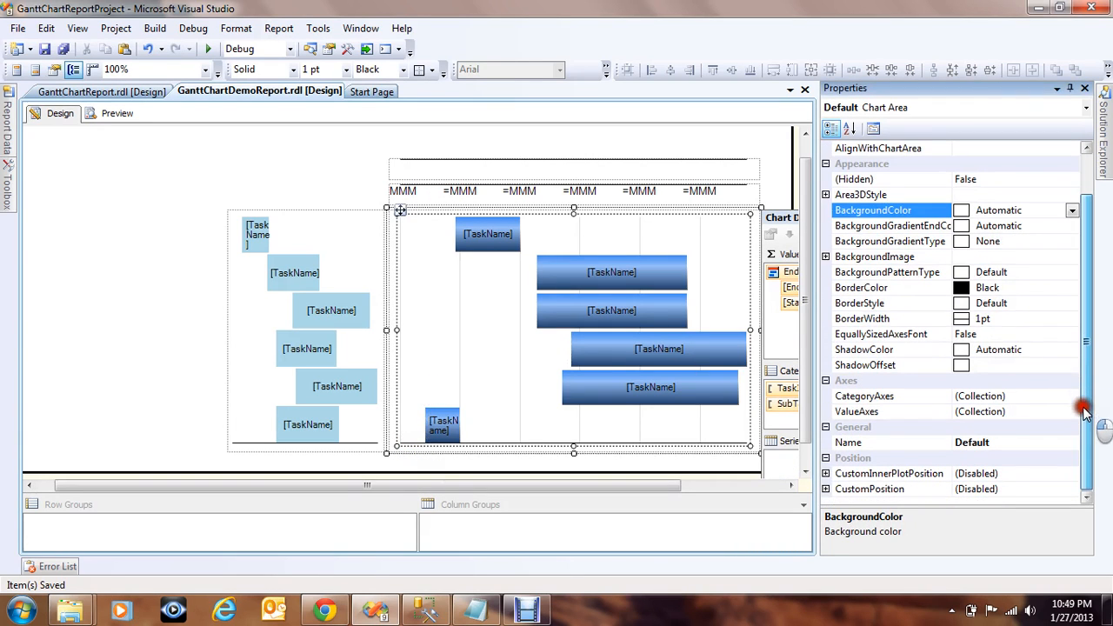
left_click(826, 490)
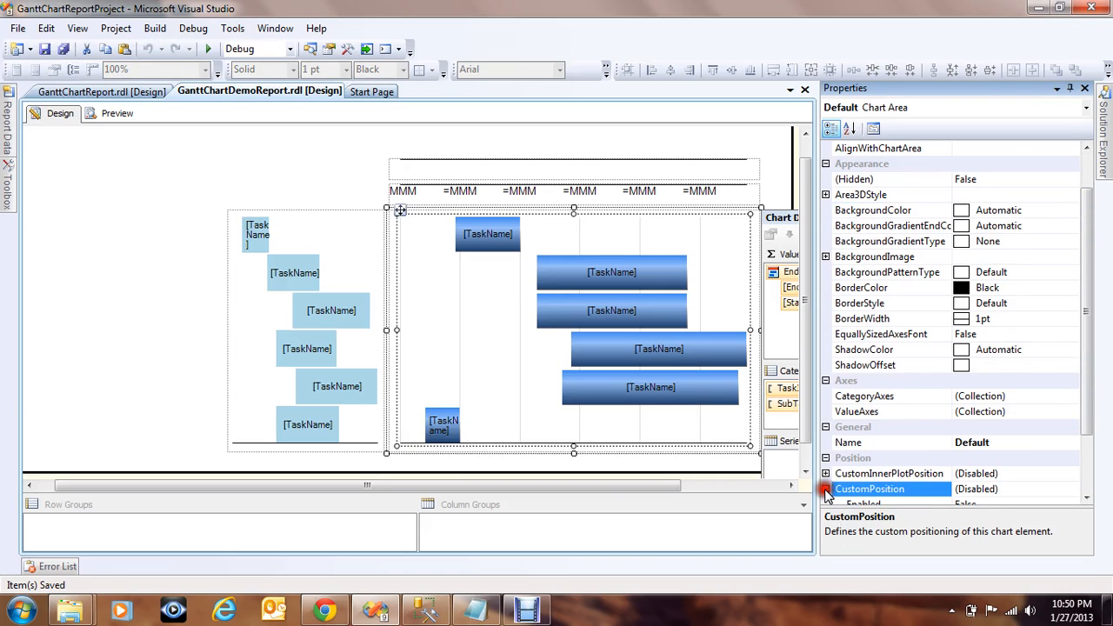
left_click(827, 474)
left_click_drag(1088, 360, 1091, 408)
left_click(996, 335)
left_click(1072, 335)
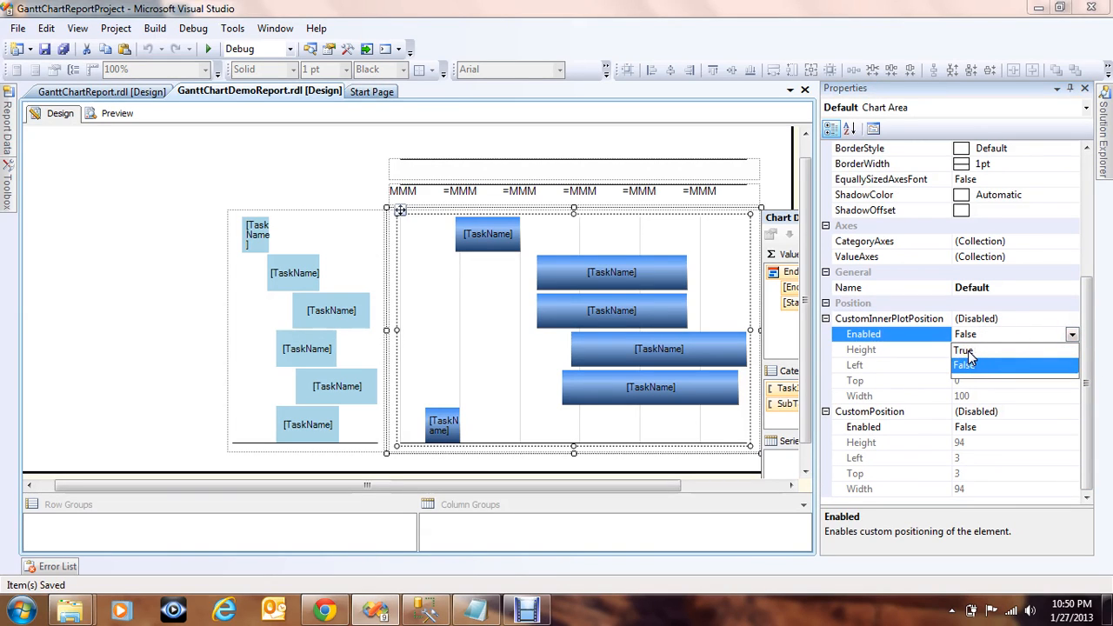
left_click(965, 350)
Set the custom inner plot height of the Gantt bar chart's chart area to 85.
left_click(989, 353)
double_click(989, 353)
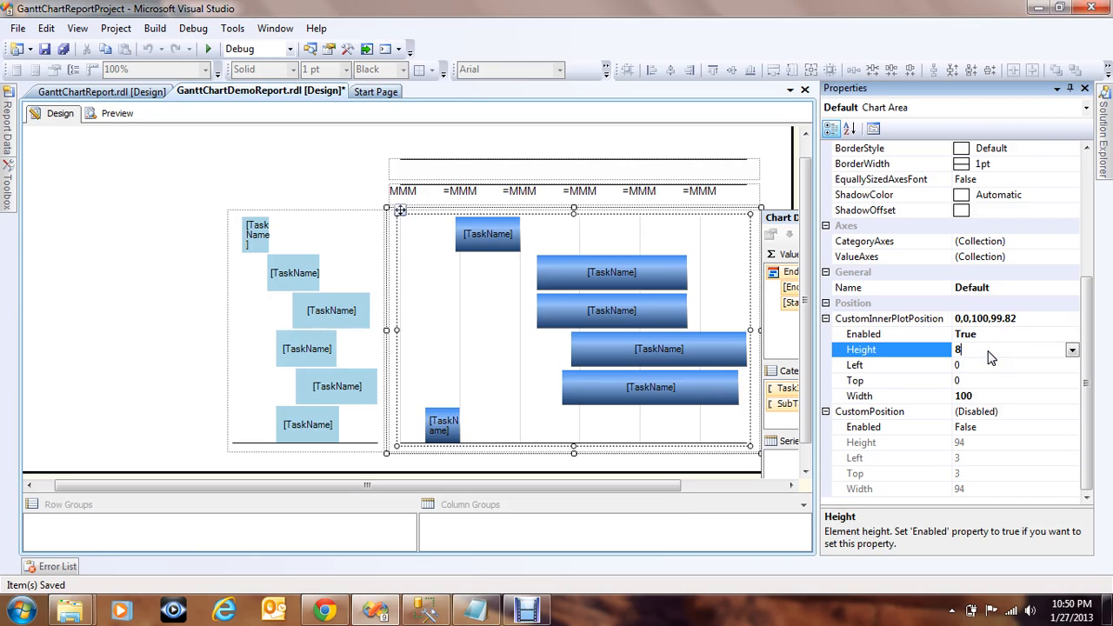
left_click(976, 365)
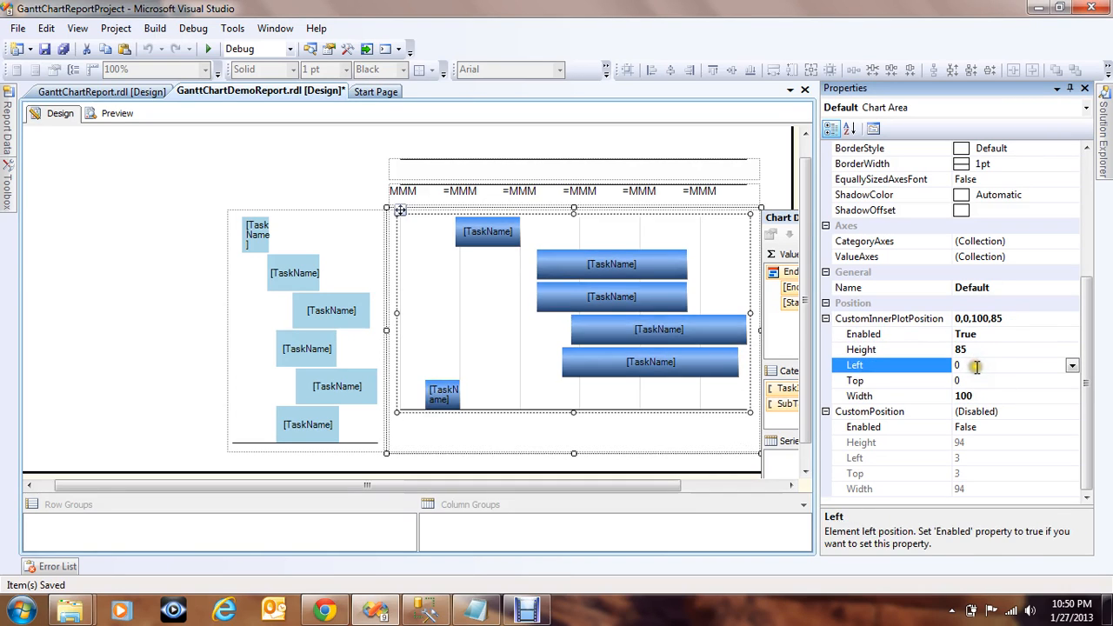
left_click(178, 348)
Examine the major gridline settings of the Gantt bar chart's horizontal axis.
left_click(477, 418)
left_click(489, 413)
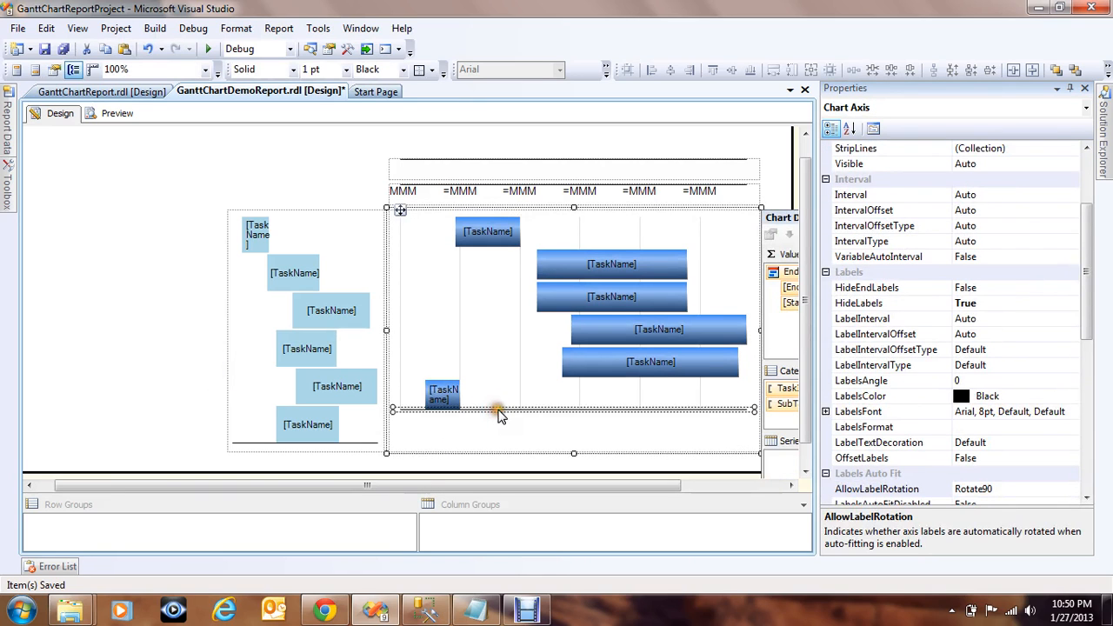
right_click(493, 418)
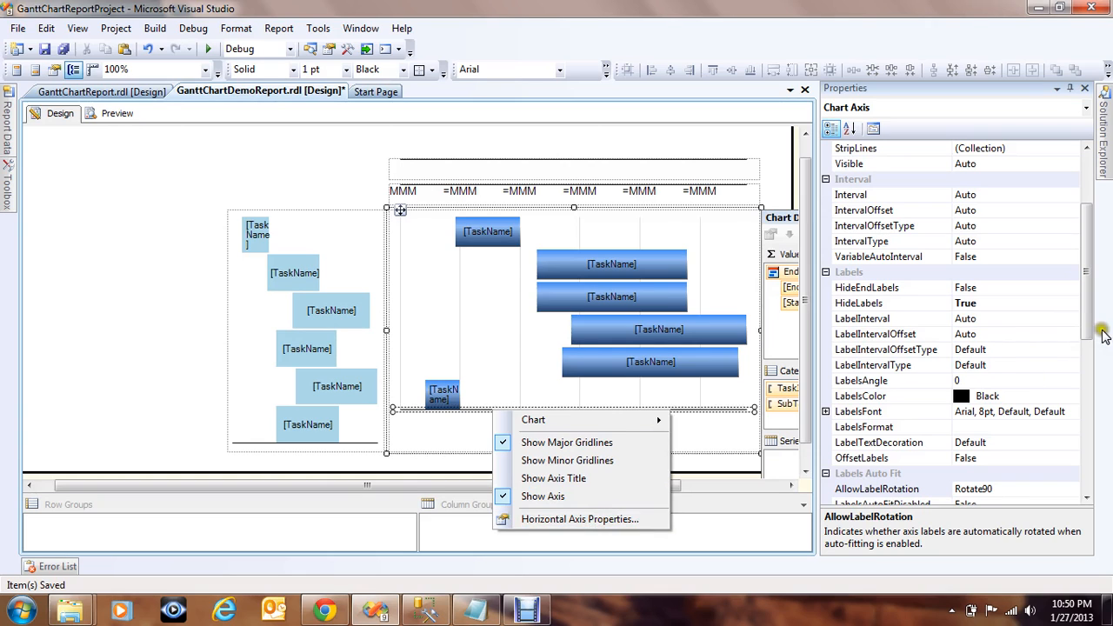
left_click(1087, 304)
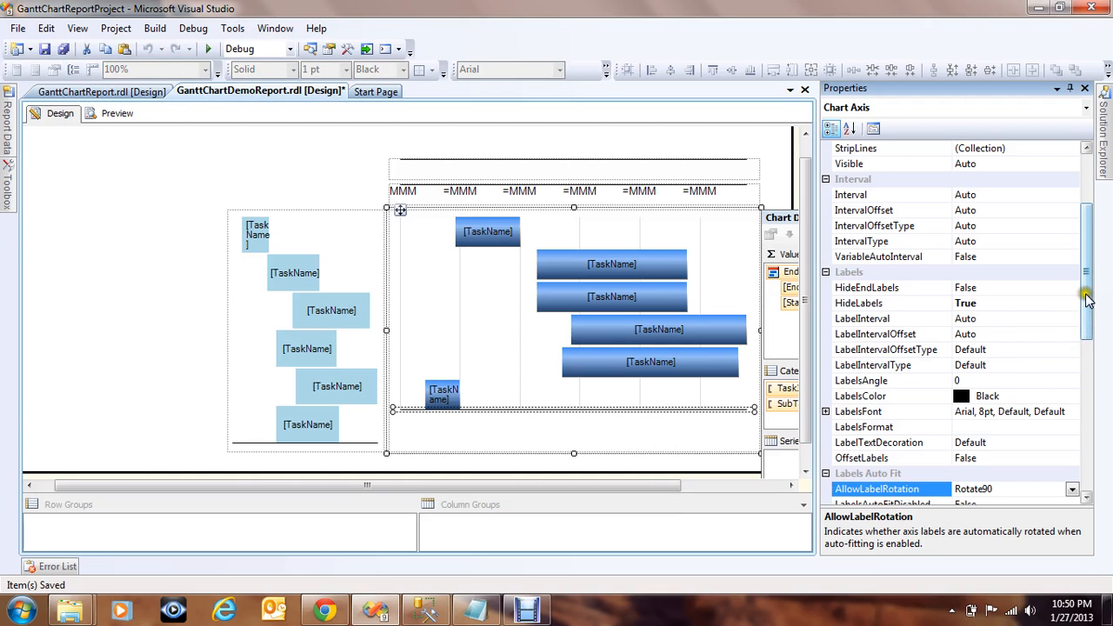
left_click_drag(1087, 288, 1086, 450)
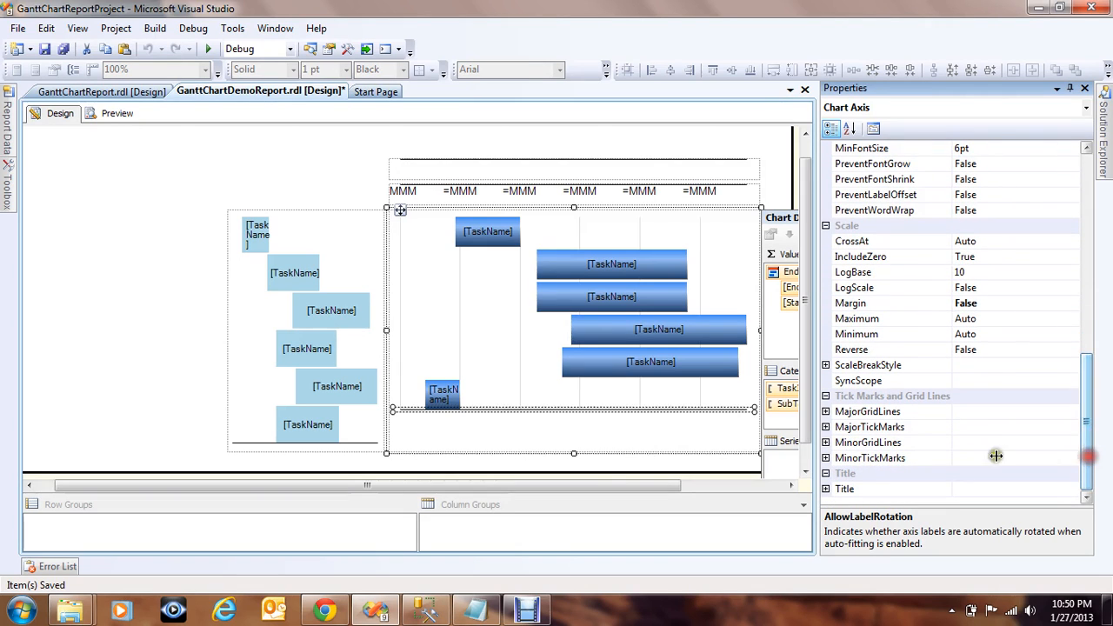
left_click(826, 411)
left_click_drag(1086, 396, 1087, 435)
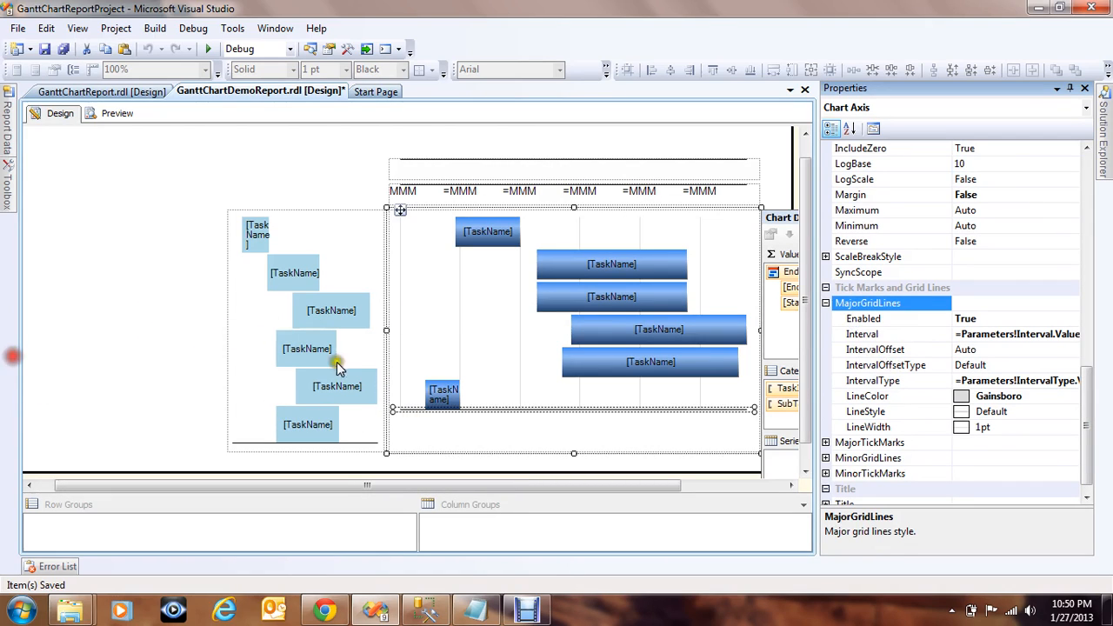
right_click(506, 412)
left_click(37, 353)
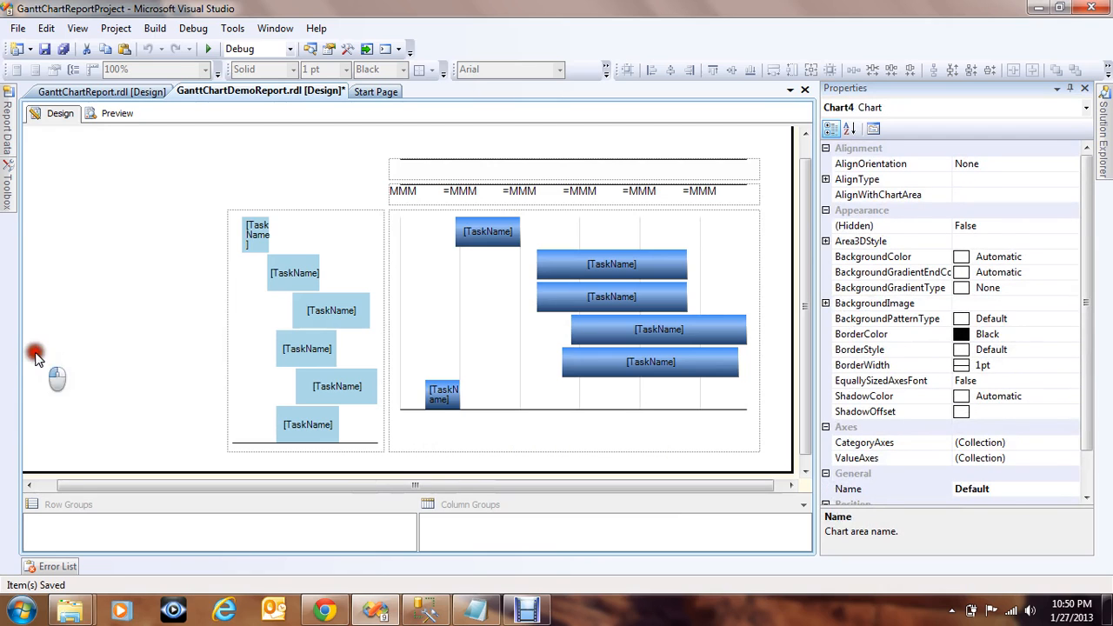
Open the horizontal axis properties of the Gantt bar chart and reposition the dialog.
left_click(507, 412)
left_click(509, 413)
right_click(507, 413)
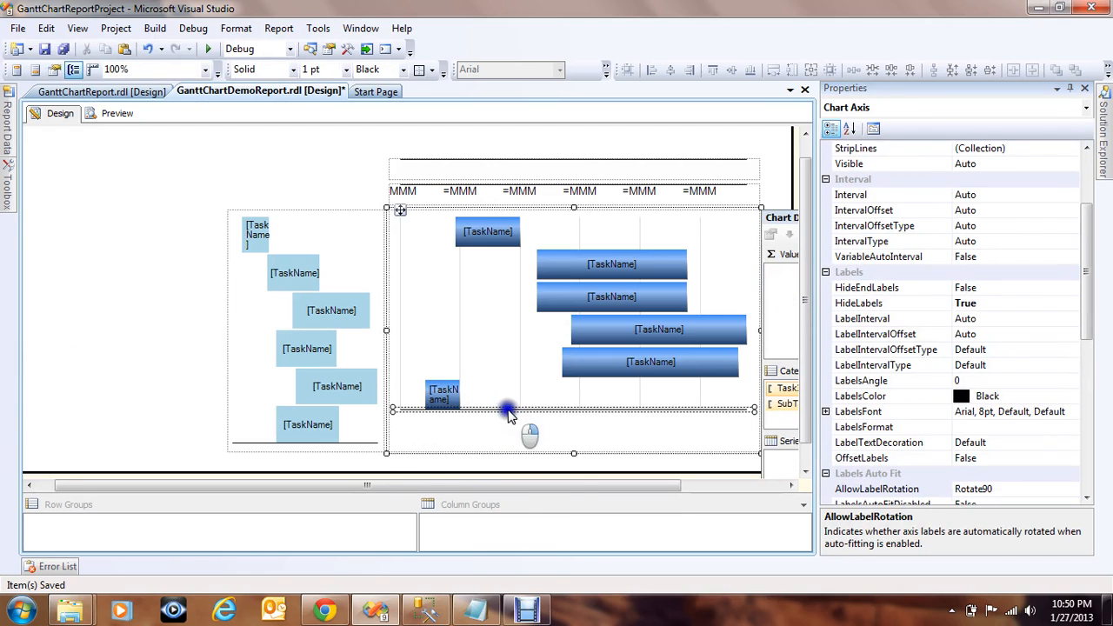
left_click(561, 515)
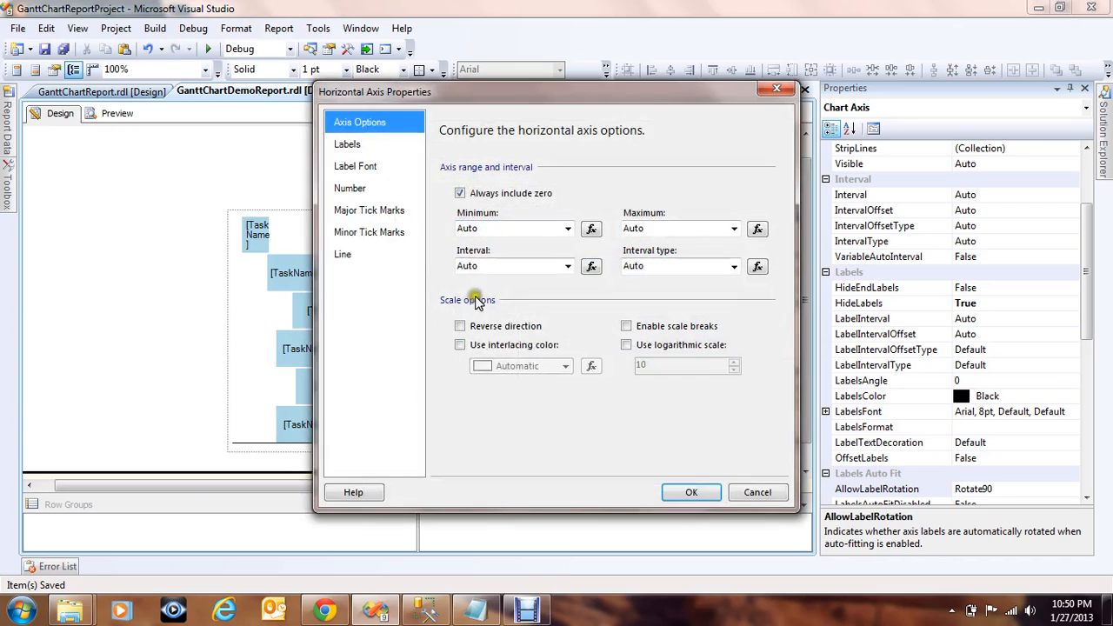
left_click(488, 227)
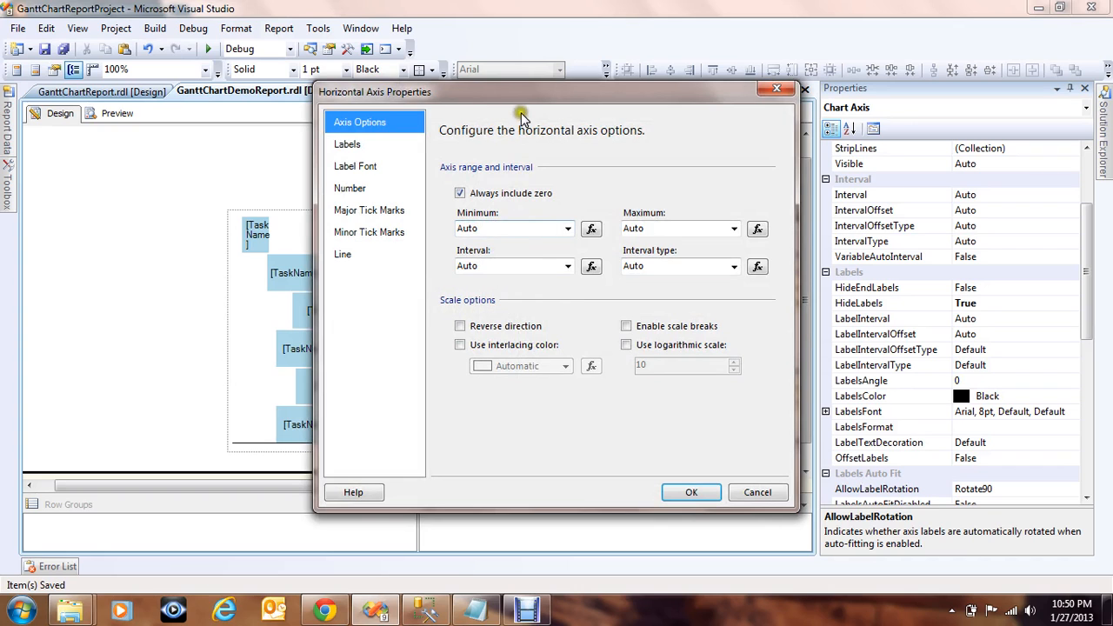
mouse_move(522, 92)
left_mouse_down()
mouse_move(427, 153)
mouse_move(478, 136)
left_mouse_up()
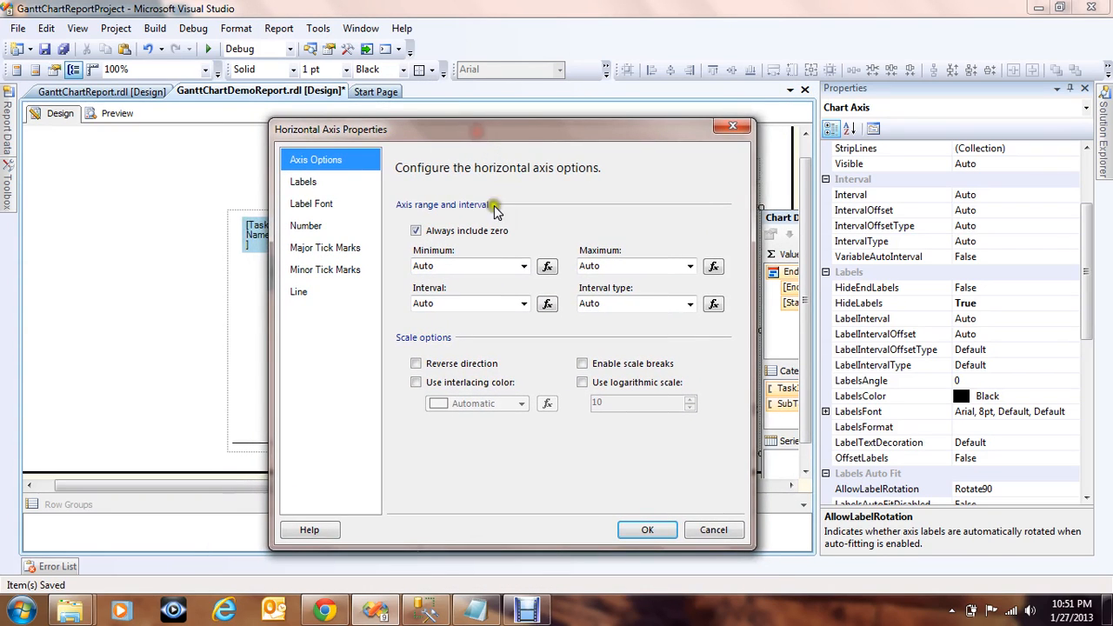
left_click(487, 263)
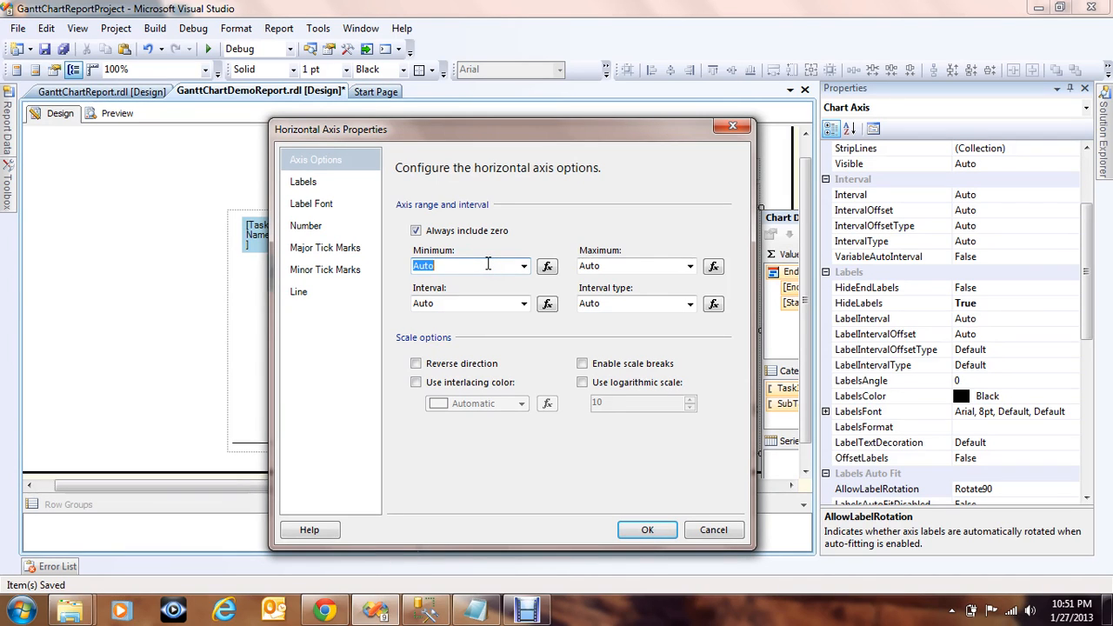
left_click(547, 266)
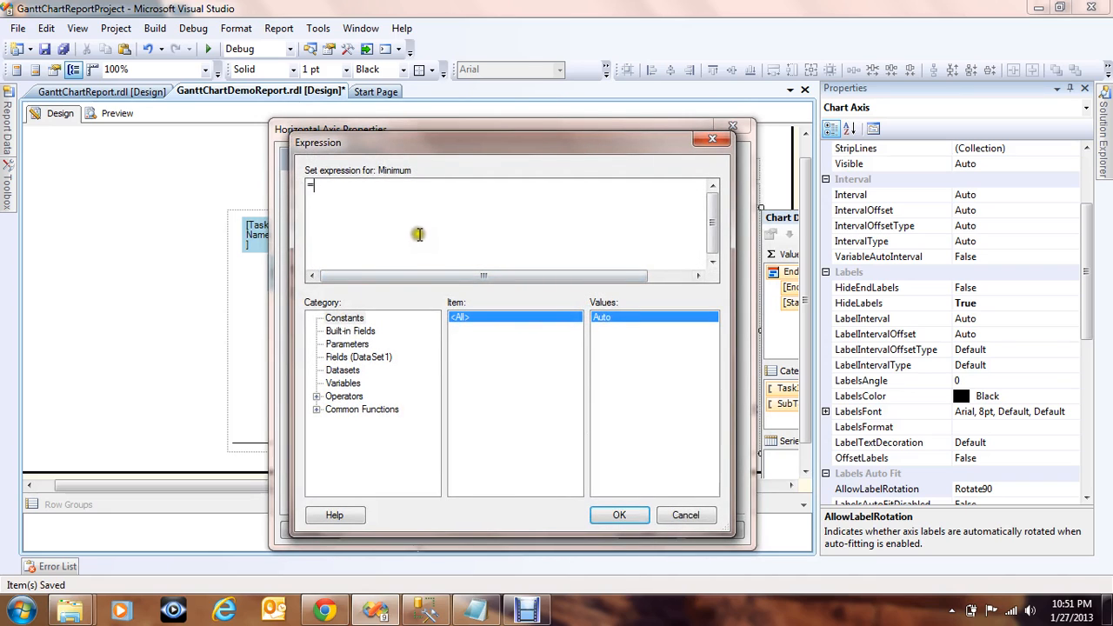
left_click(366, 356)
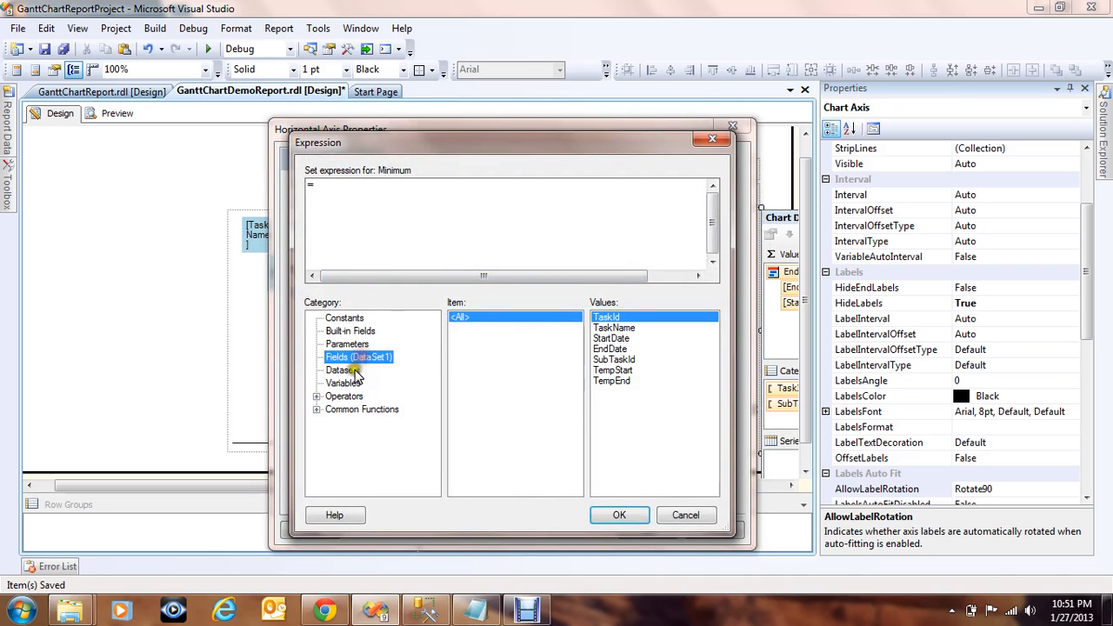
left_click(360, 372)
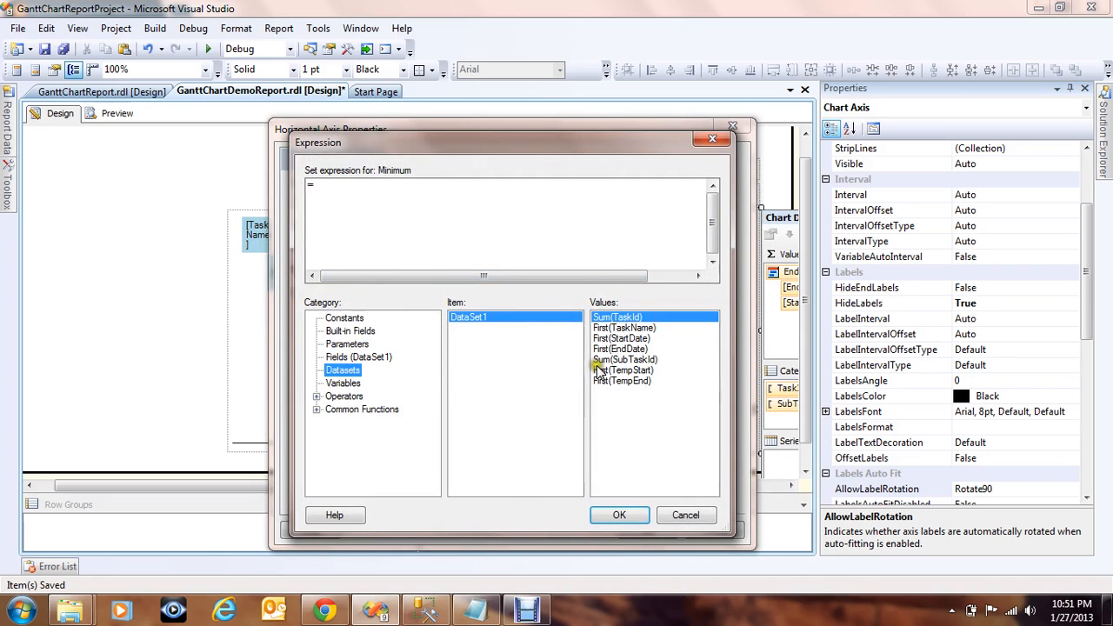
left_click(668, 515)
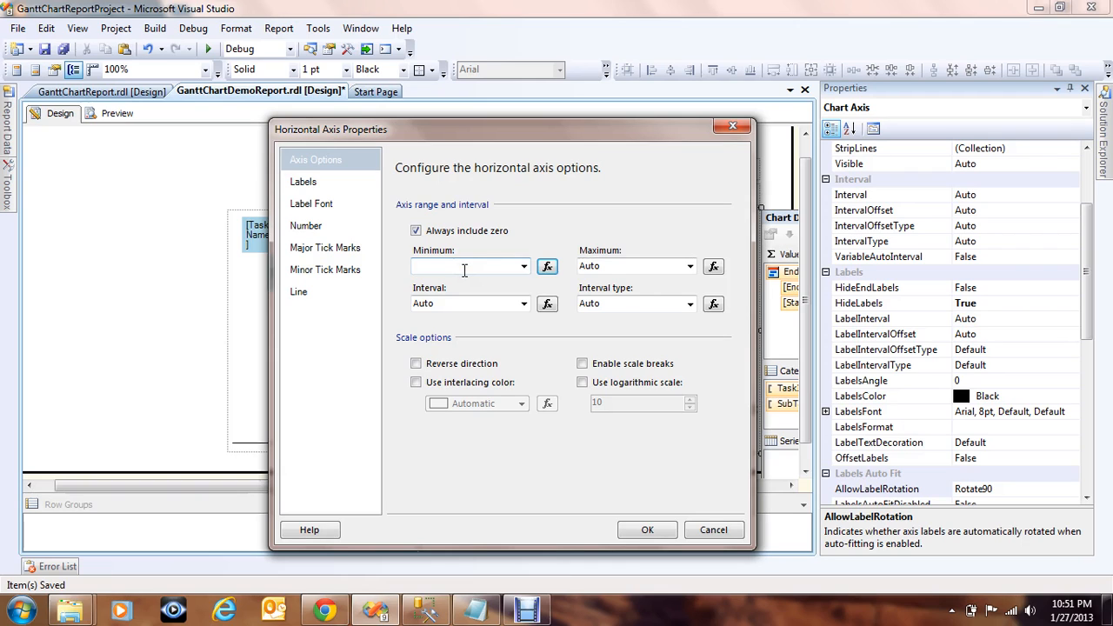
left_click(606, 266)
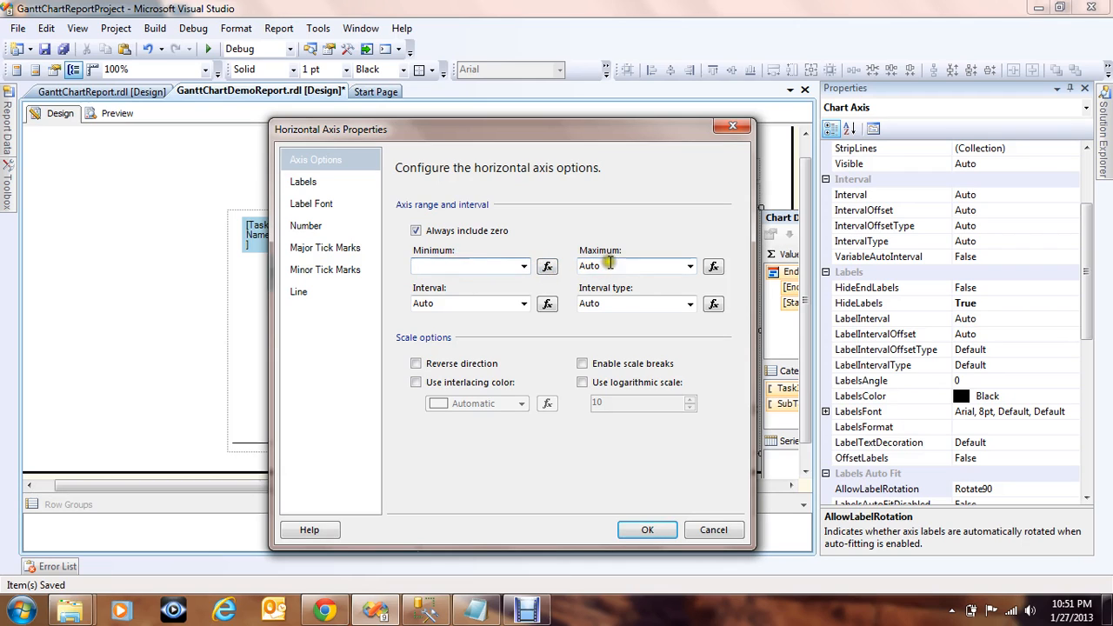
Set the horizontal axis minimum to the expression =Min(Fields!StartDate.Value, "DataSet1").
left_click(548, 268)
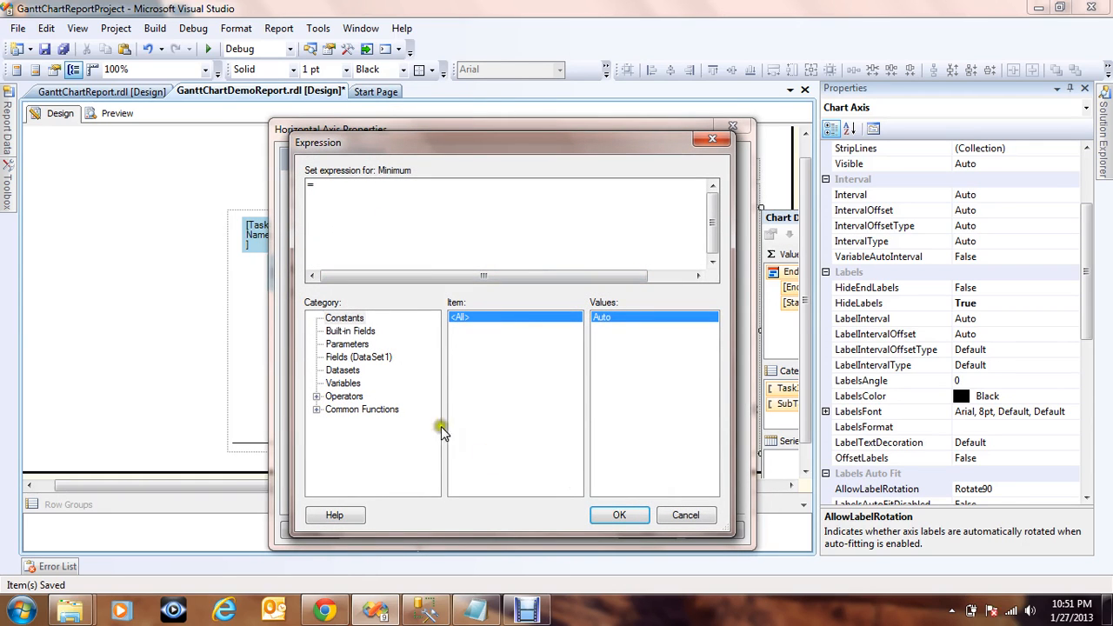
left_click(341, 371)
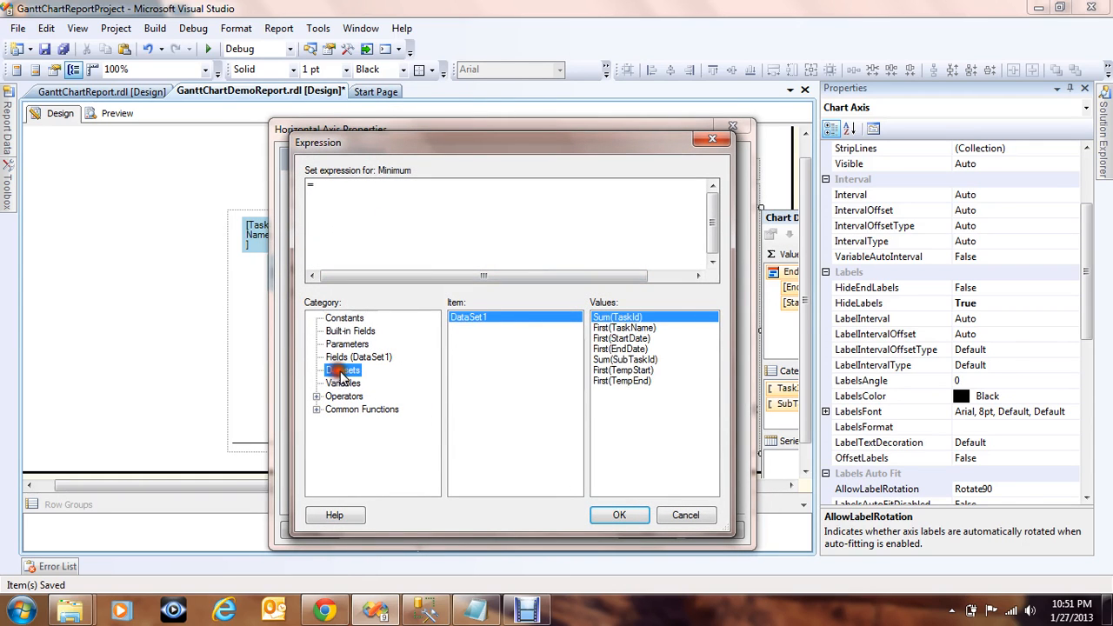
double_click(608, 360)
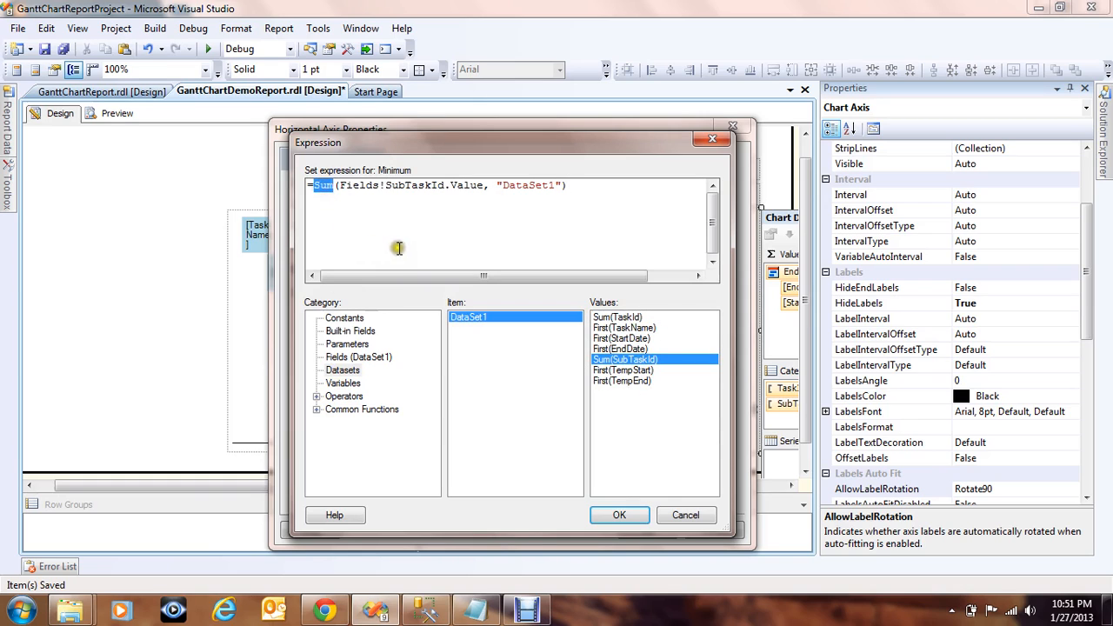
type("Min")
double_click(413, 186)
type("Start")
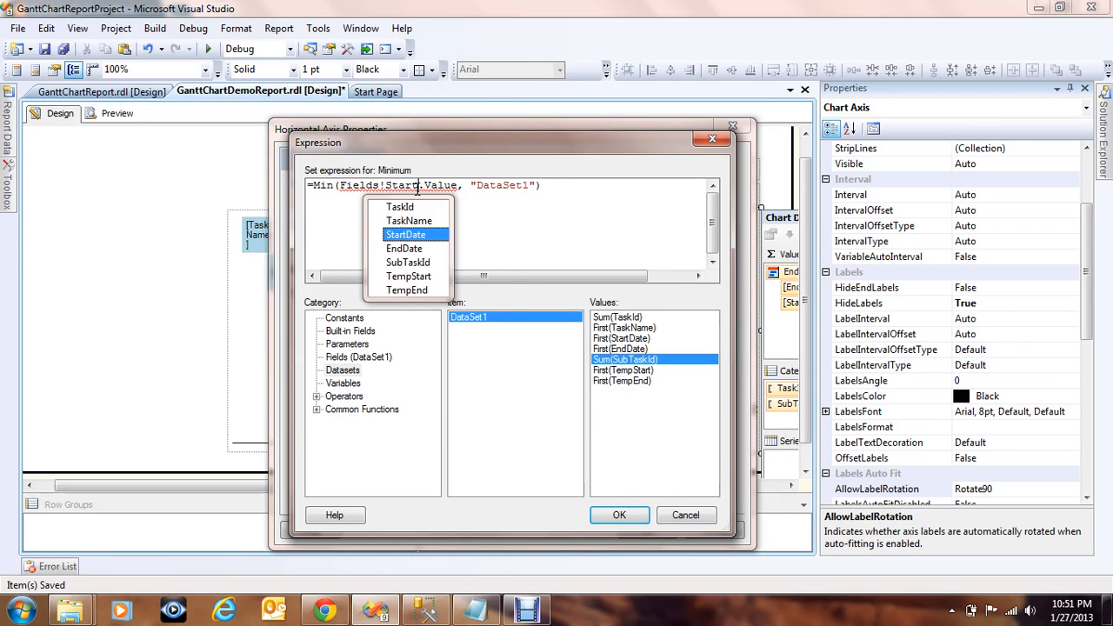
key("Tab")
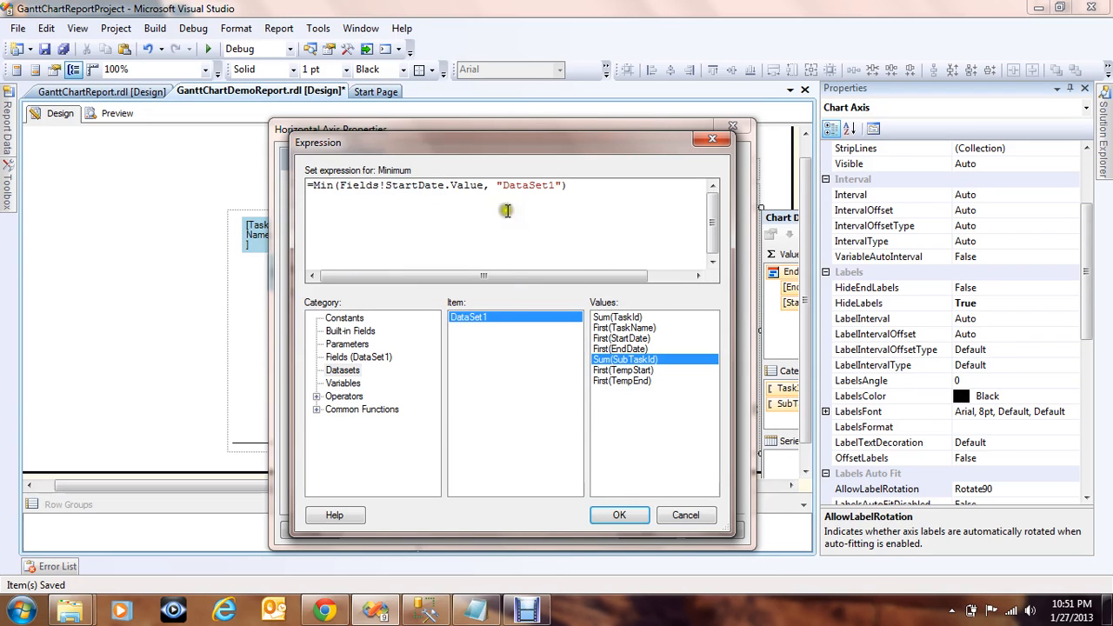
left_click(640, 516)
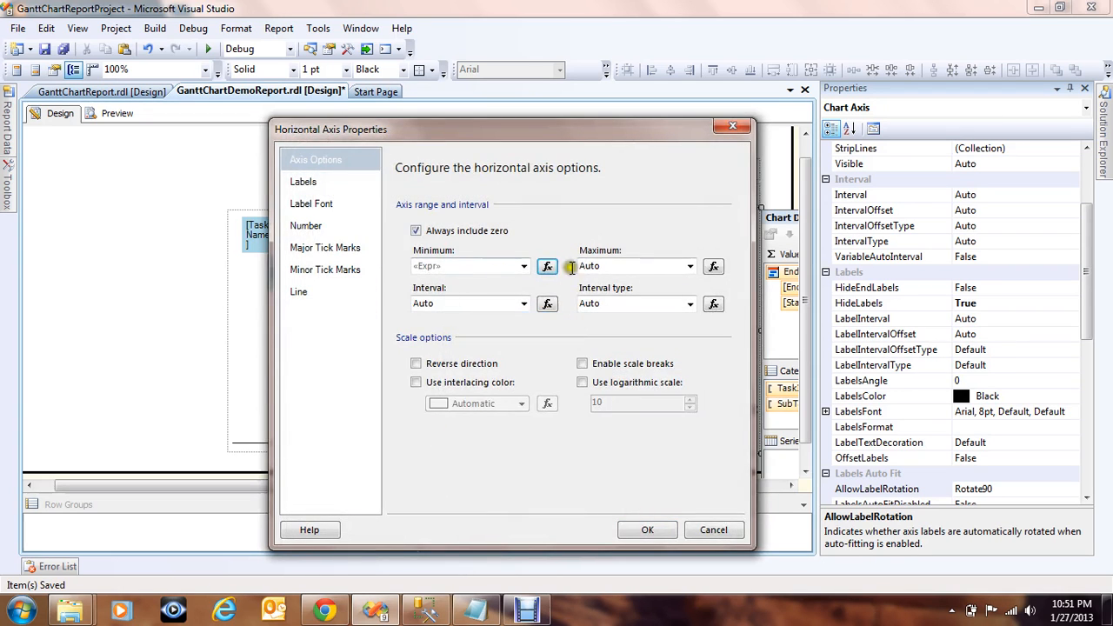
Set the horizontal axis maximum to the expression =Max(Fields!EndDate.Value, "DataSet1") and apply the axis properties.
left_click(713, 266)
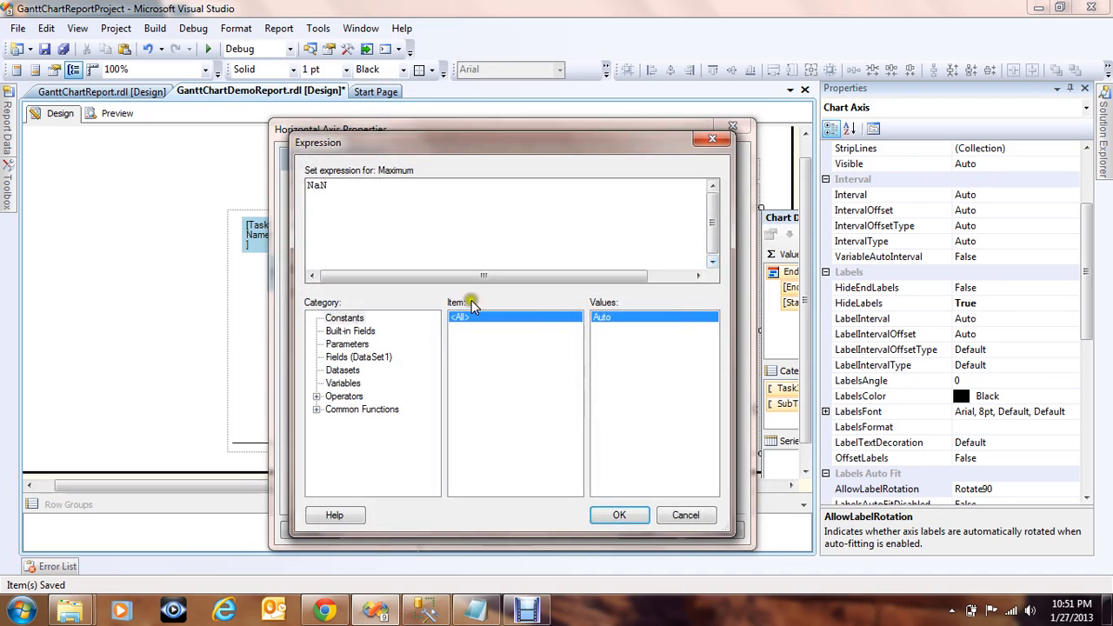
left_click(348, 357)
left_click(344, 369)
left_click(613, 359)
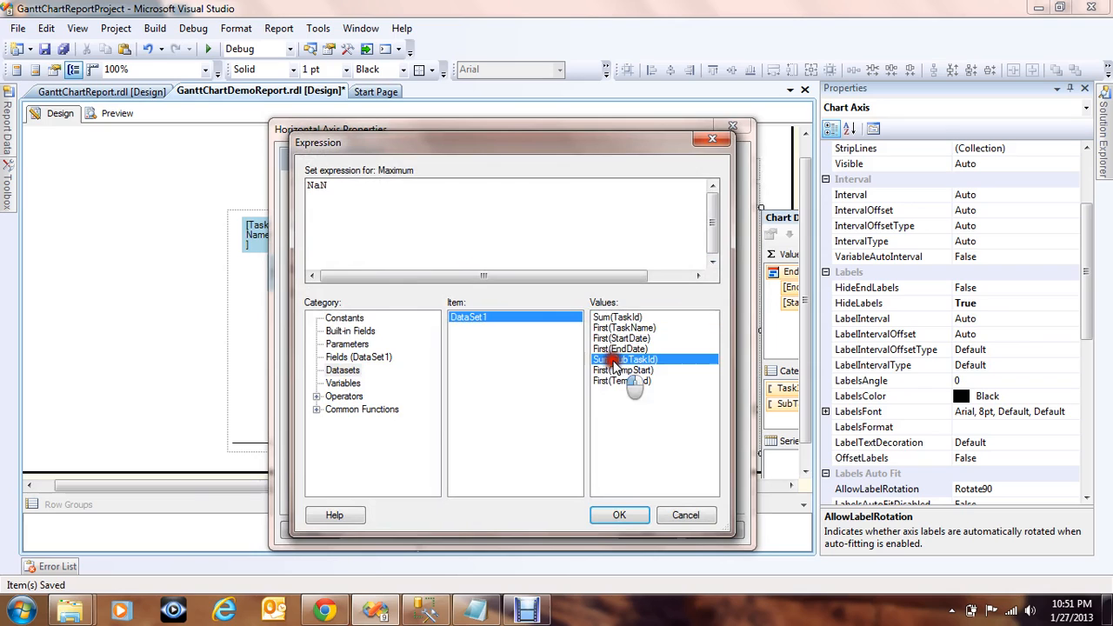
double_click(613, 359)
double_click(323, 186)
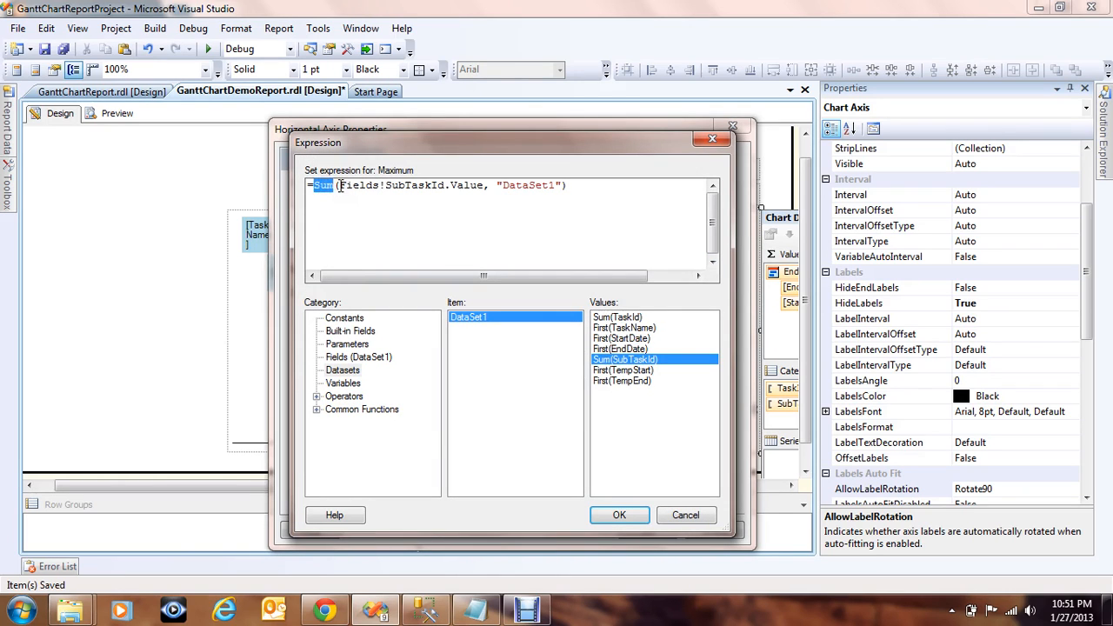
key("BackSpace")
type("Max")
double_click(416, 186)
type("EndDate")
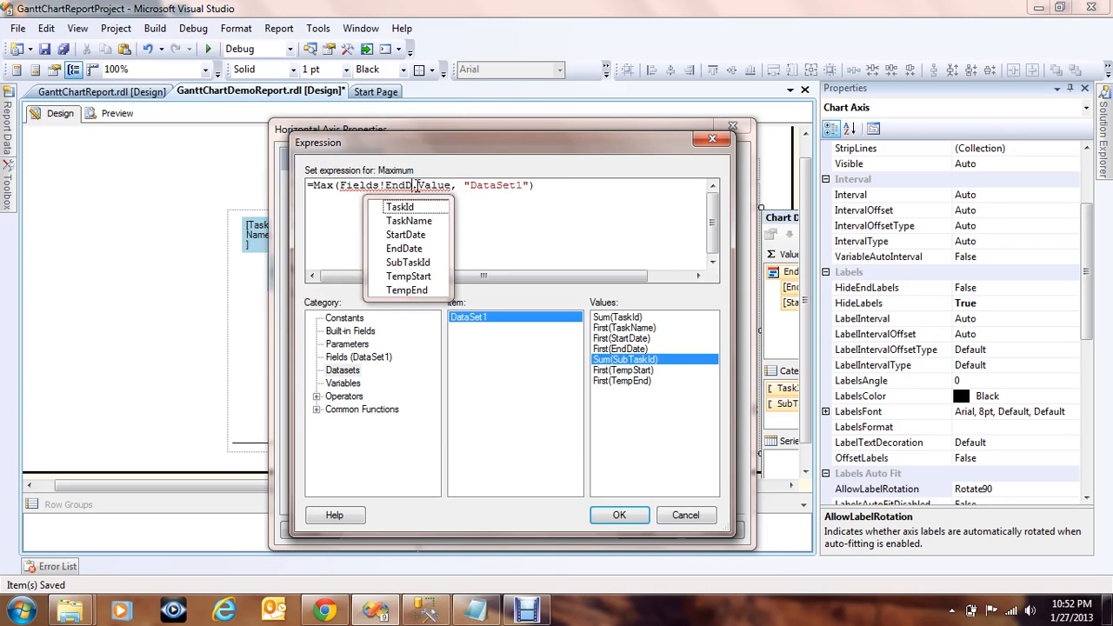
left_click(586, 206)
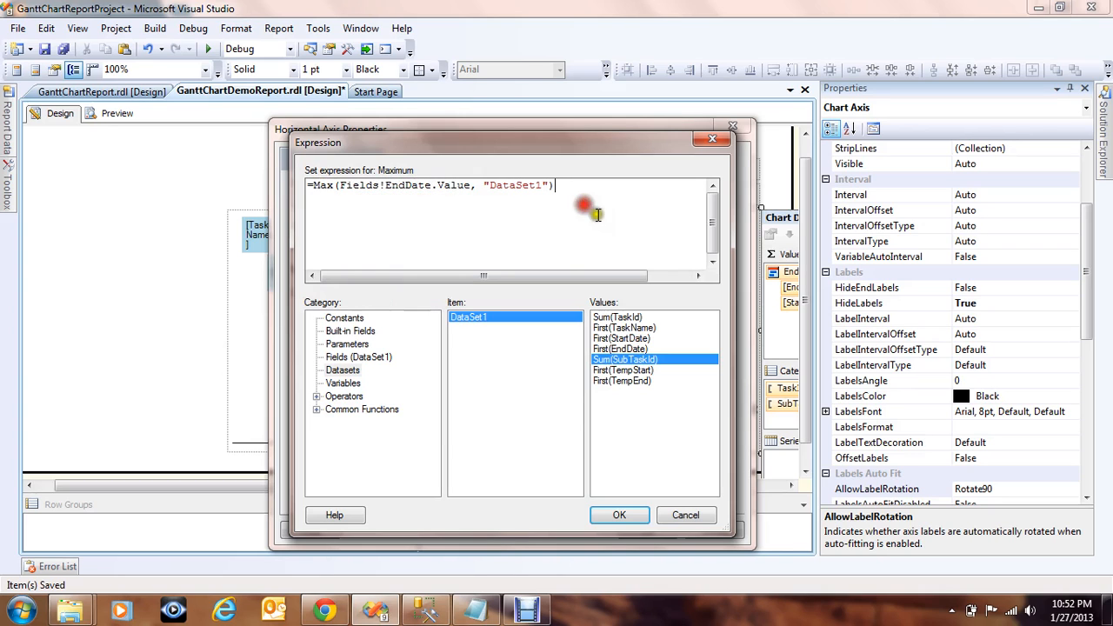
left_click(620, 513)
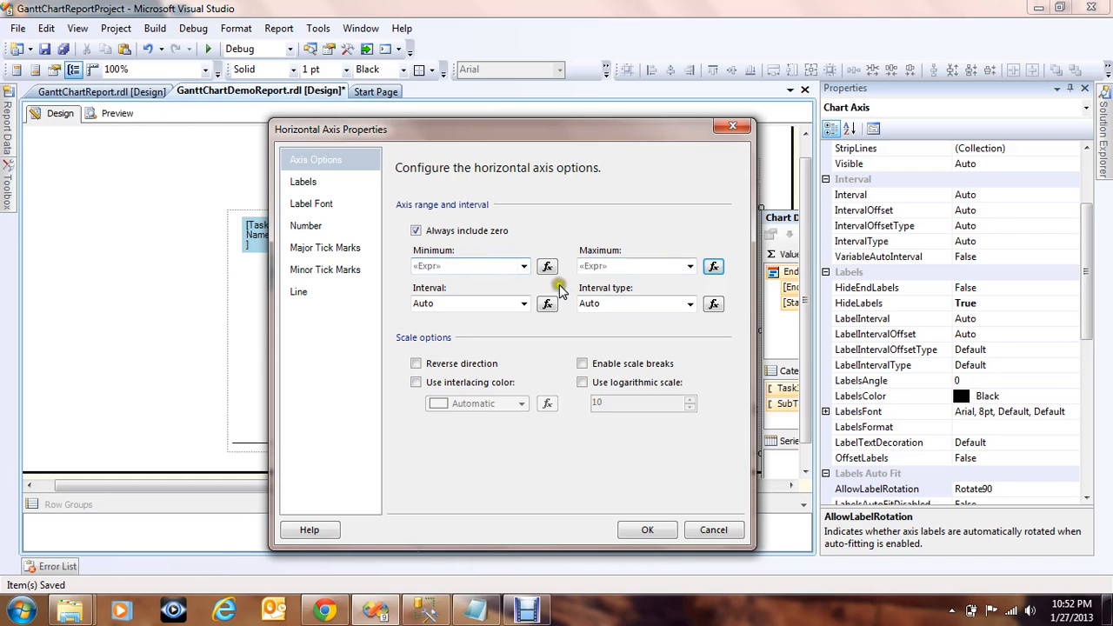
left_click(648, 531)
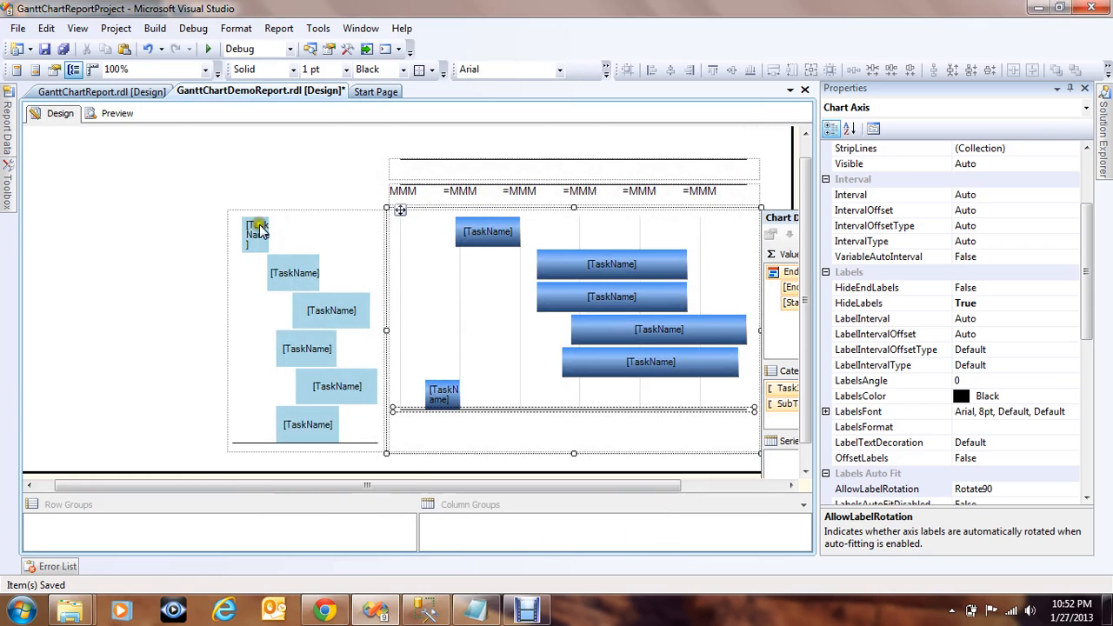
Disable CustomInnerPlotPosition for the Gantt bar chart's chart area.
left_click(192, 327)
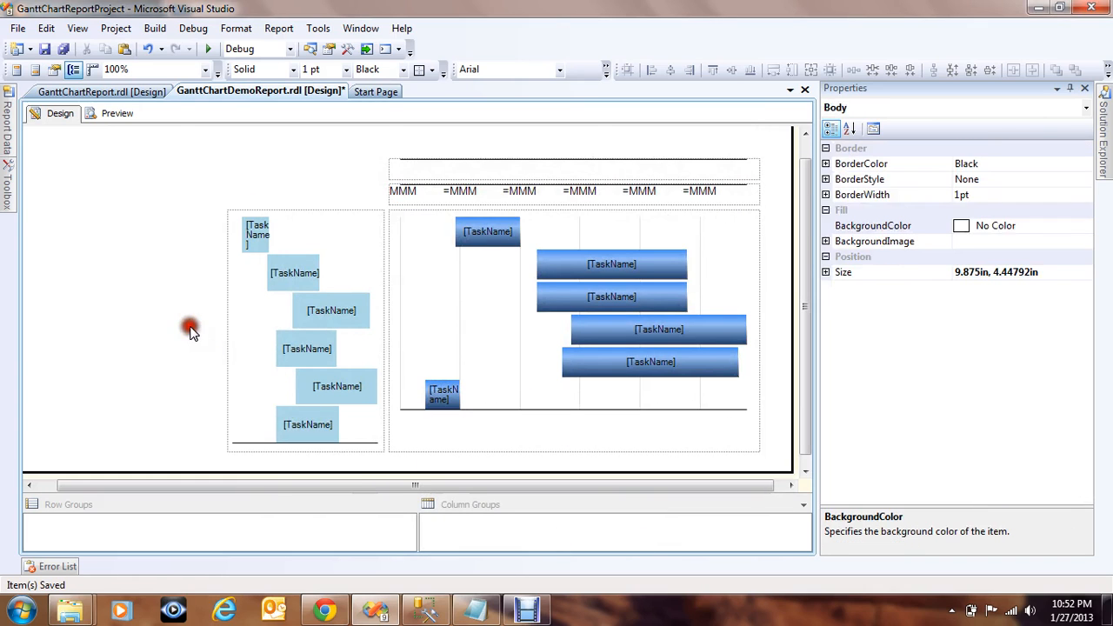
left_click(414, 276)
left_click(413, 276)
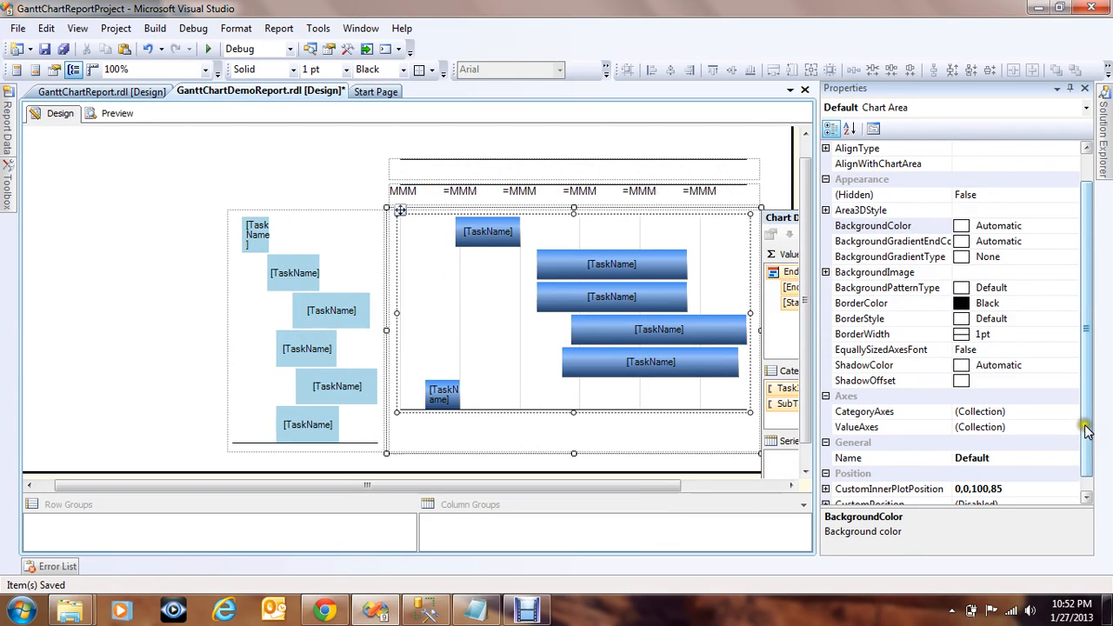
left_click(1088, 501)
left_click(827, 473)
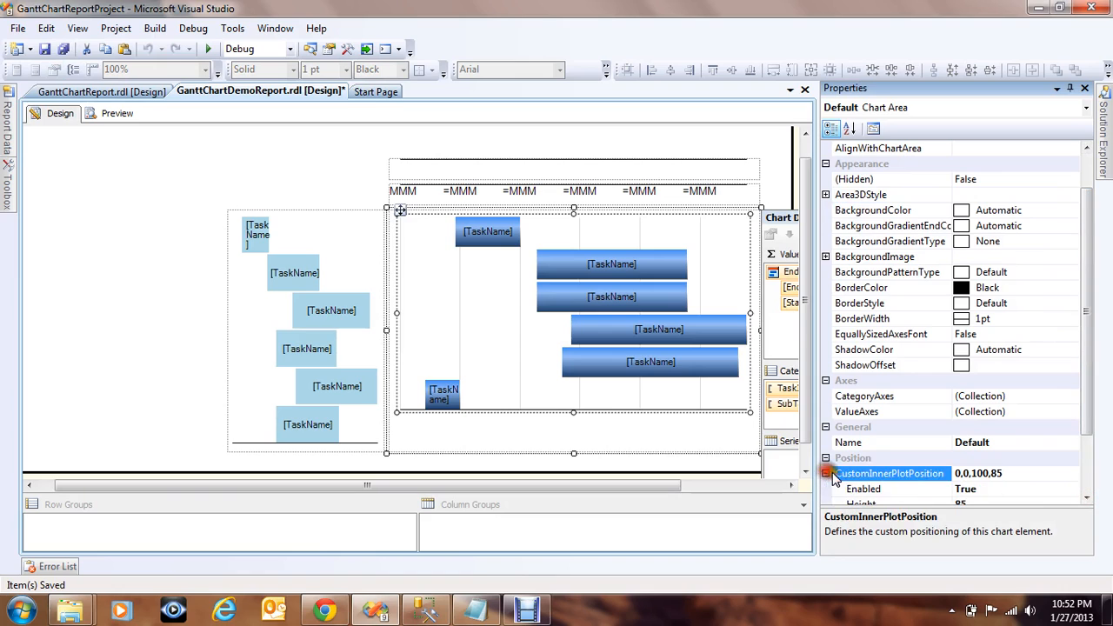
double_click(982, 490)
double_click(986, 491)
left_click_drag(1085, 401, 1088, 468)
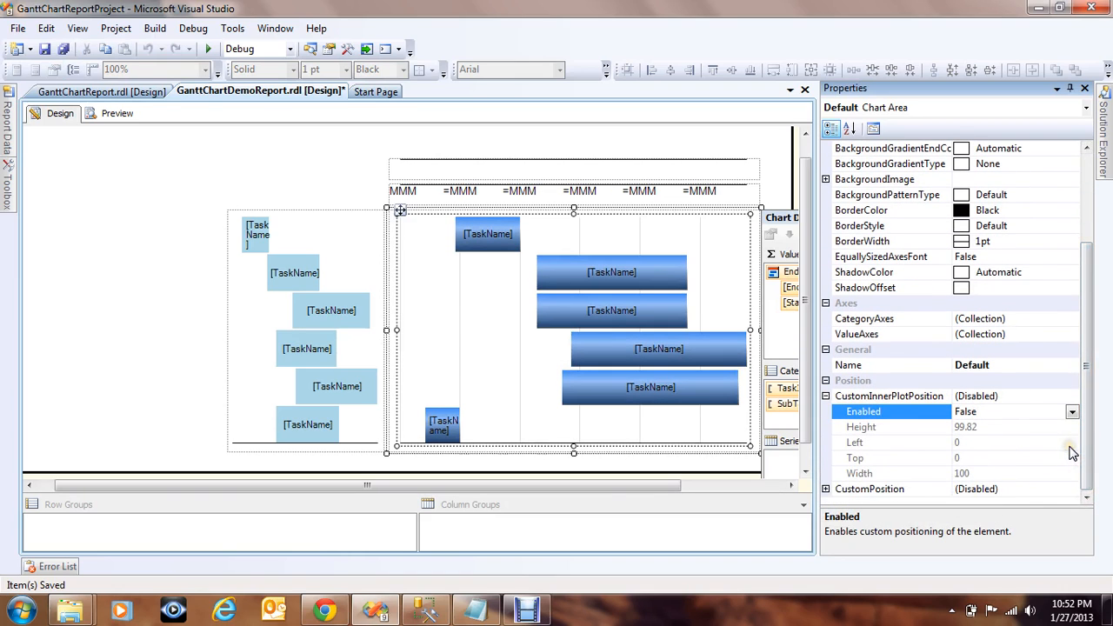
Save the report and preview the Gantt chart with its date-bound axis, ending back in the report design.
left_click(63, 52)
left_click(116, 114)
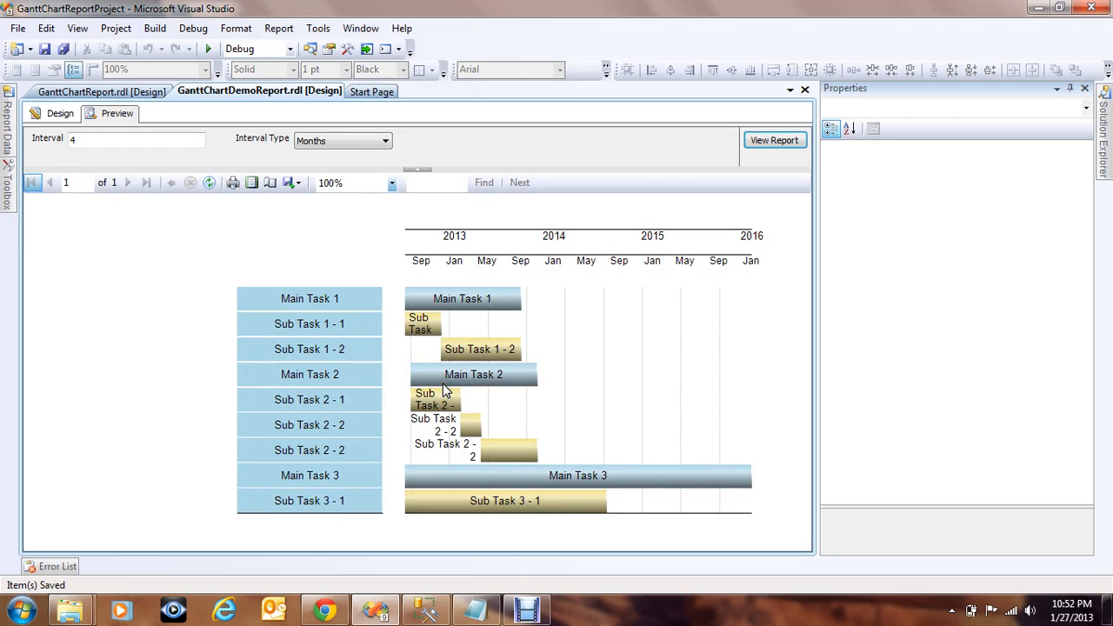
left_click(59, 115)
left_click(165, 256)
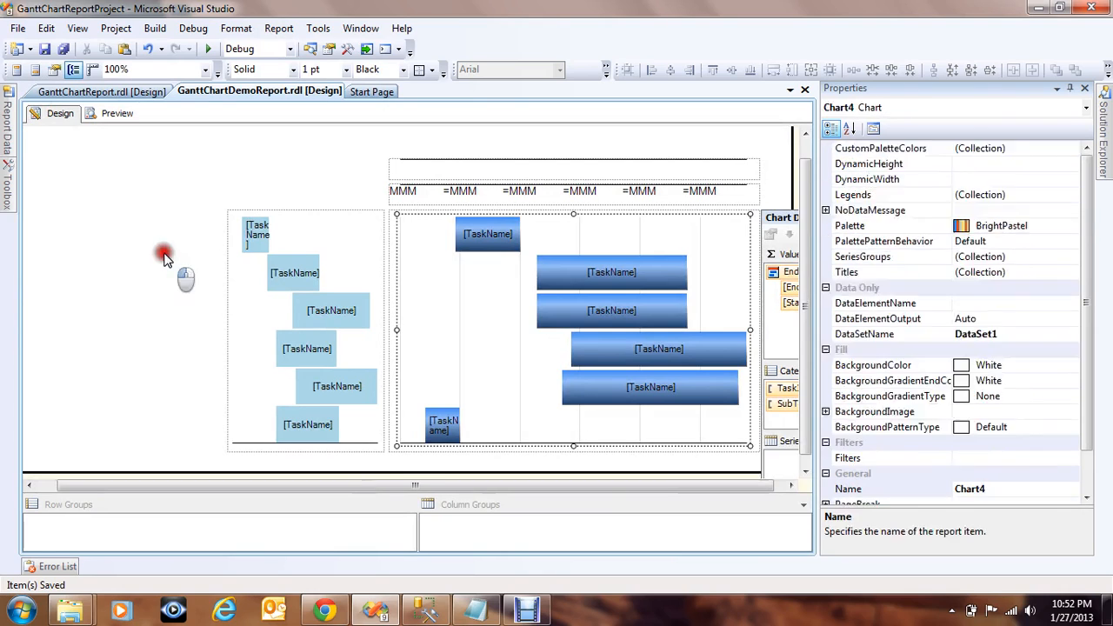
left_click(442, 254)
left_click(441, 259)
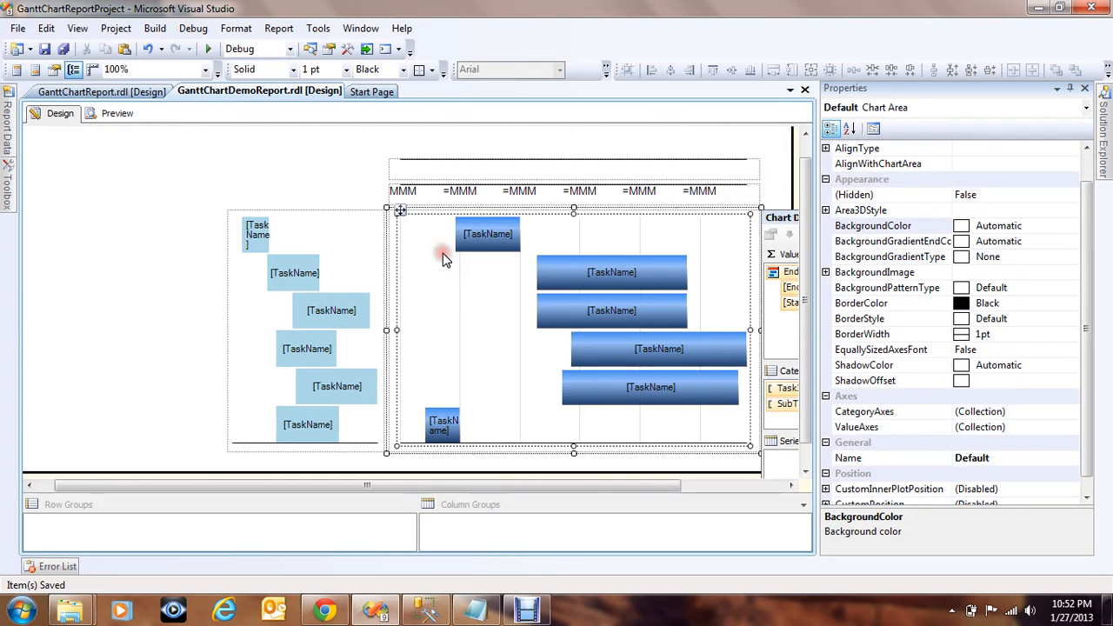
left_click(1073, 225)
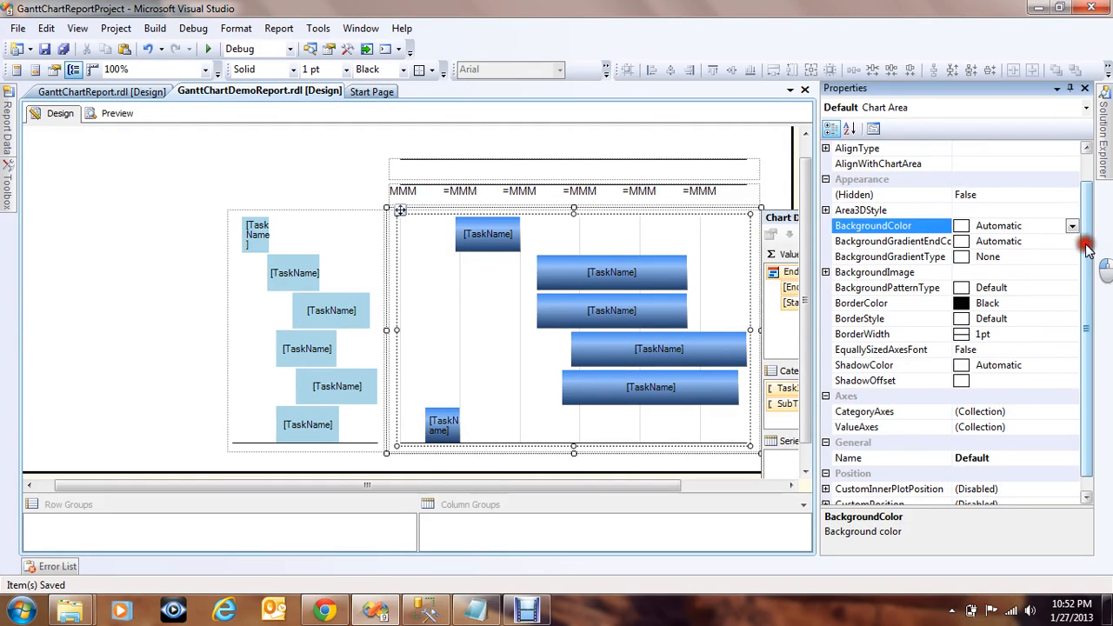
scroll(1079, 278, "down", 1)
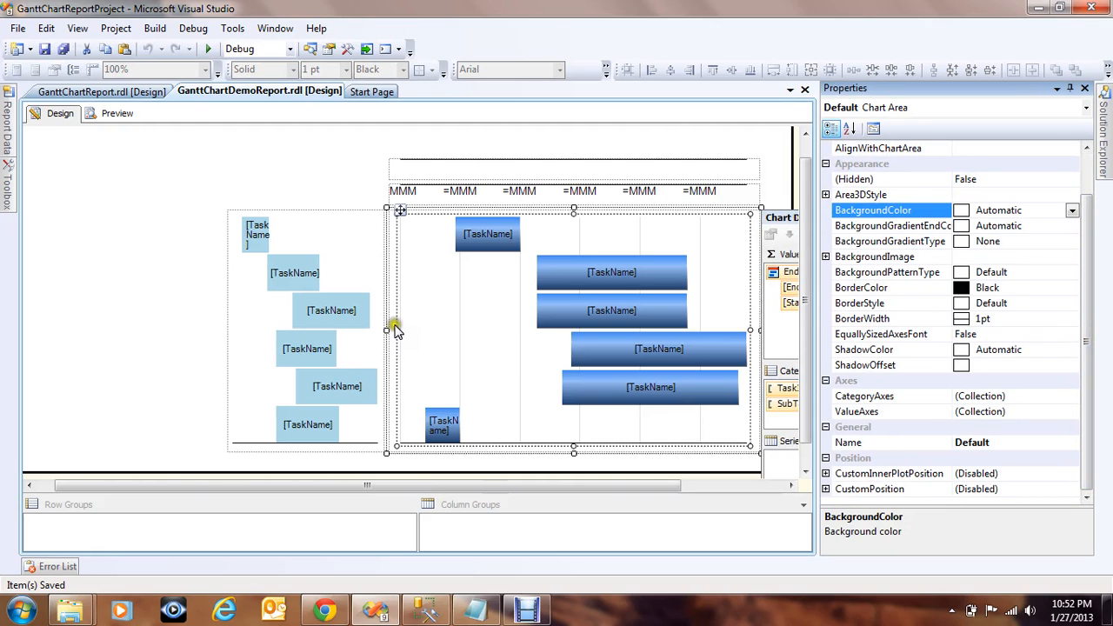
left_click(266, 340)
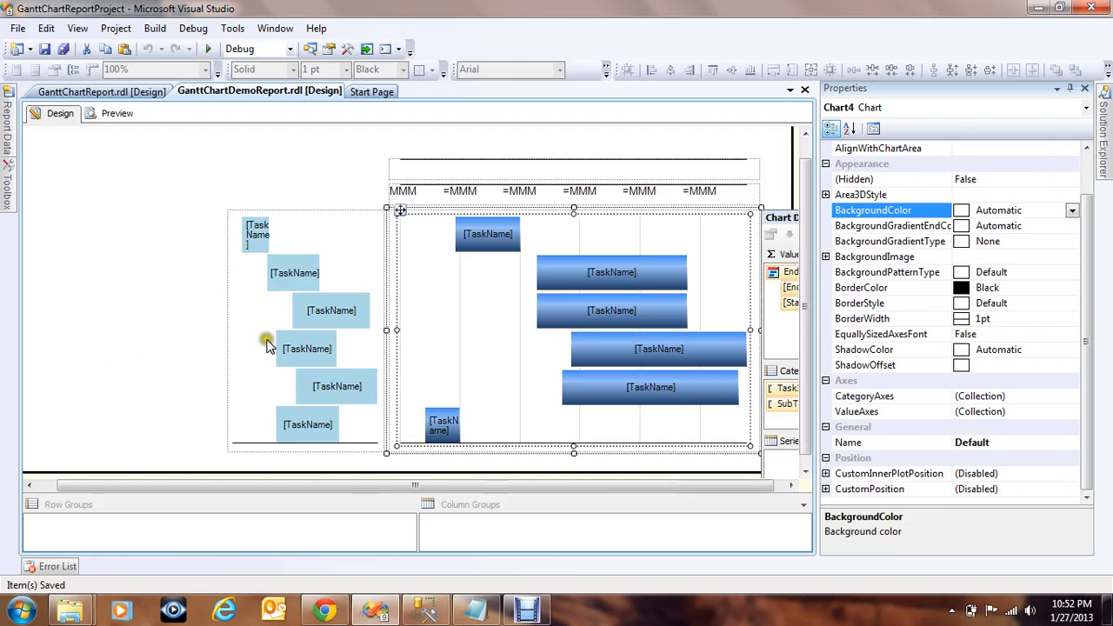
left_click(266, 340)
left_click(266, 340)
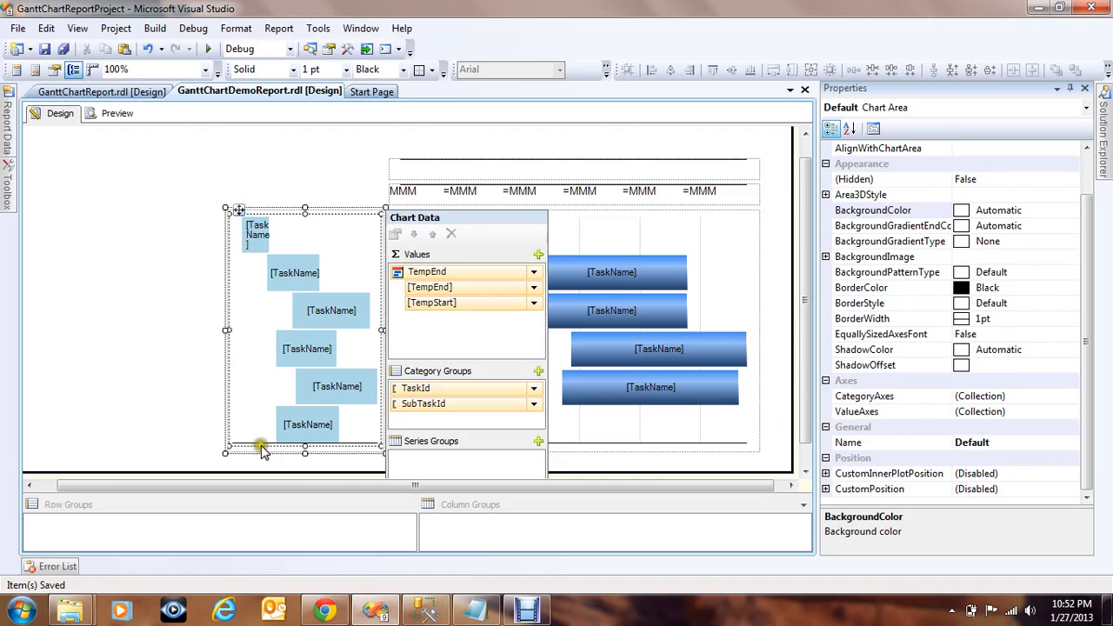
left_click(172, 357)
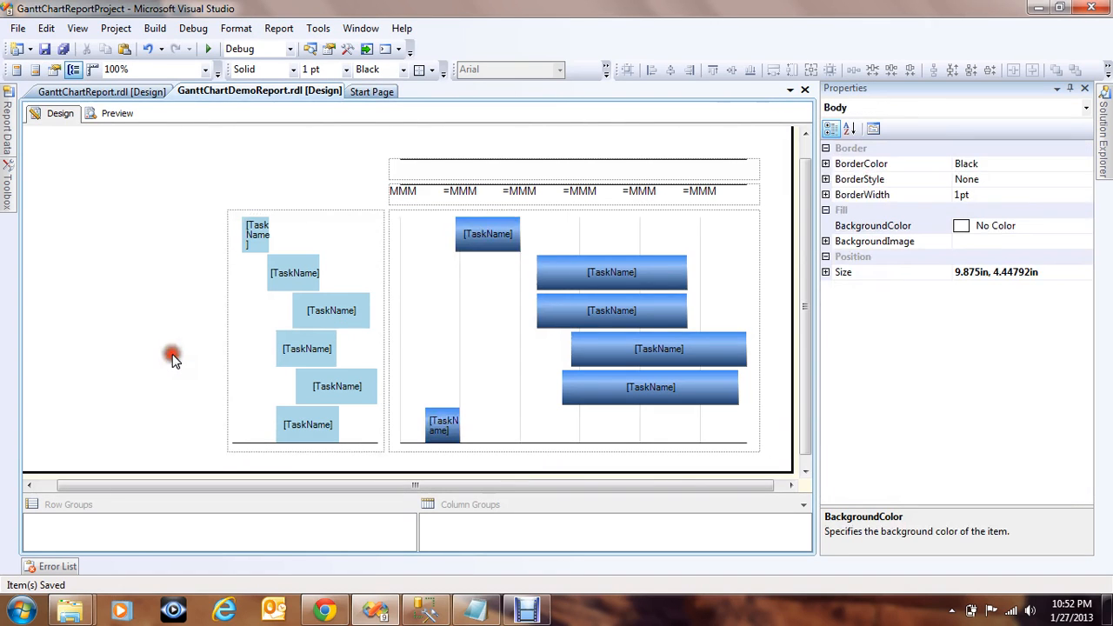
left_click(270, 350)
left_click(271, 353)
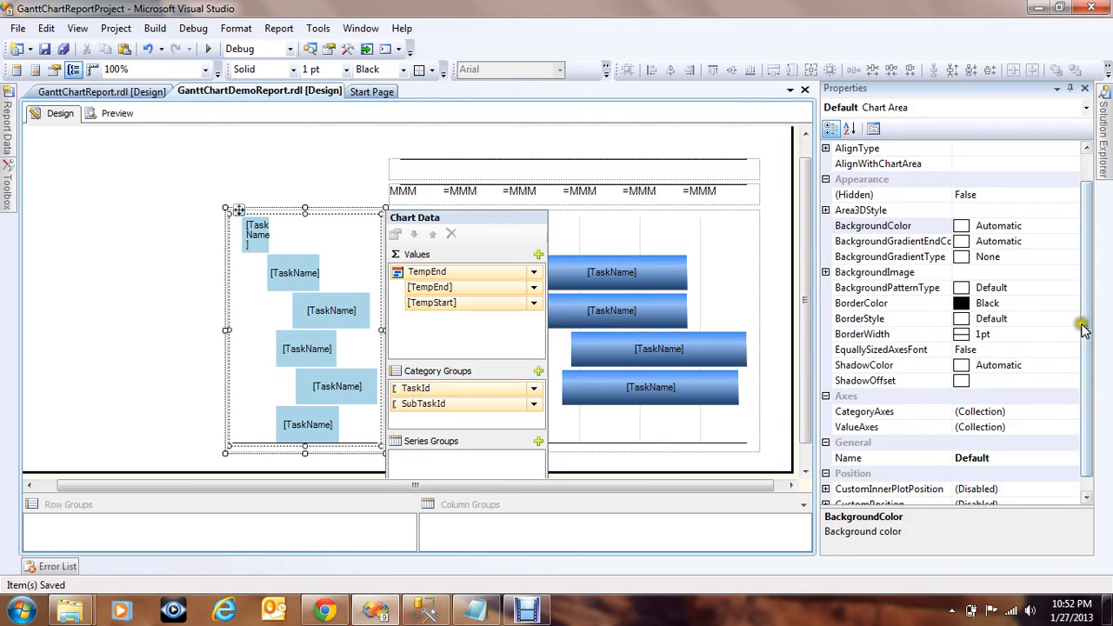
left_click(57, 296)
left_click(247, 304)
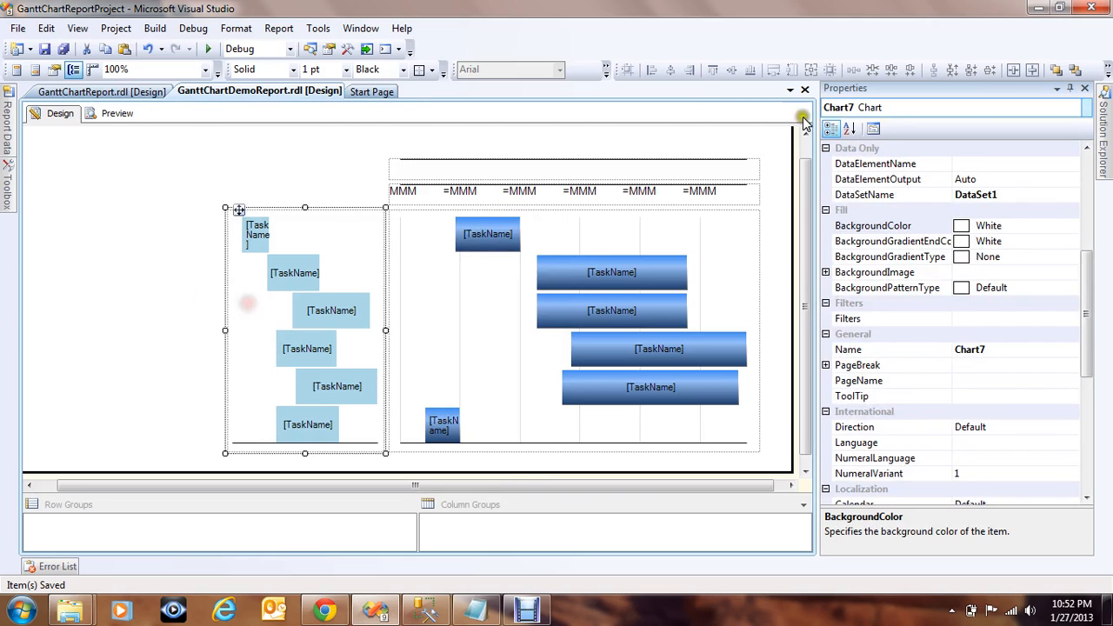
Enable CustomPosition for the chart area of the light-blue task name chart.
left_click(265, 313)
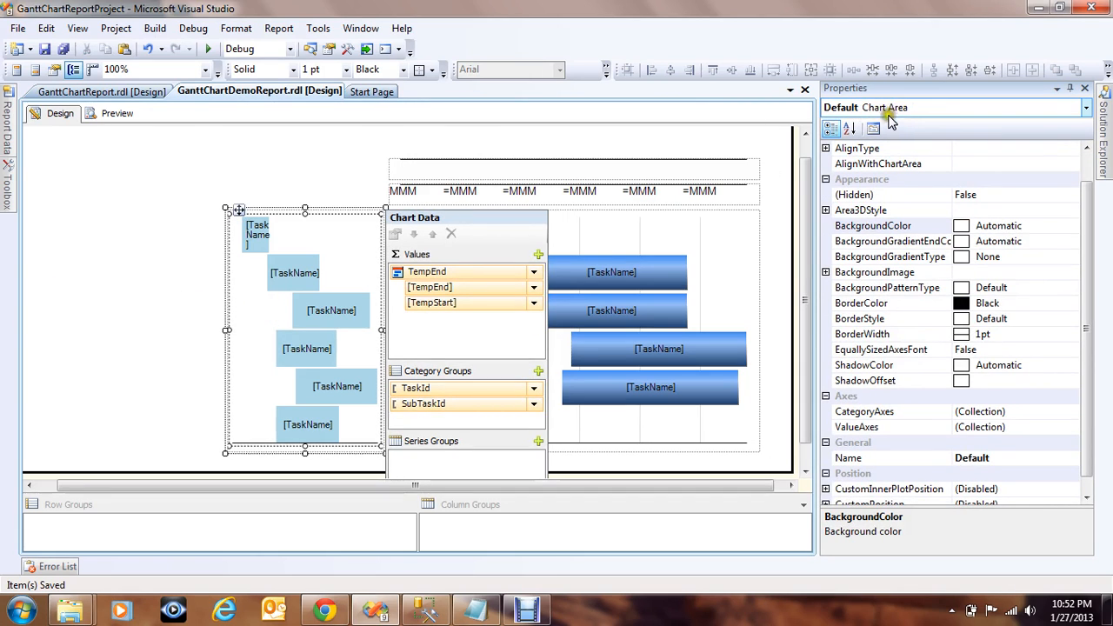
left_click_drag(1085, 232, 1084, 311)
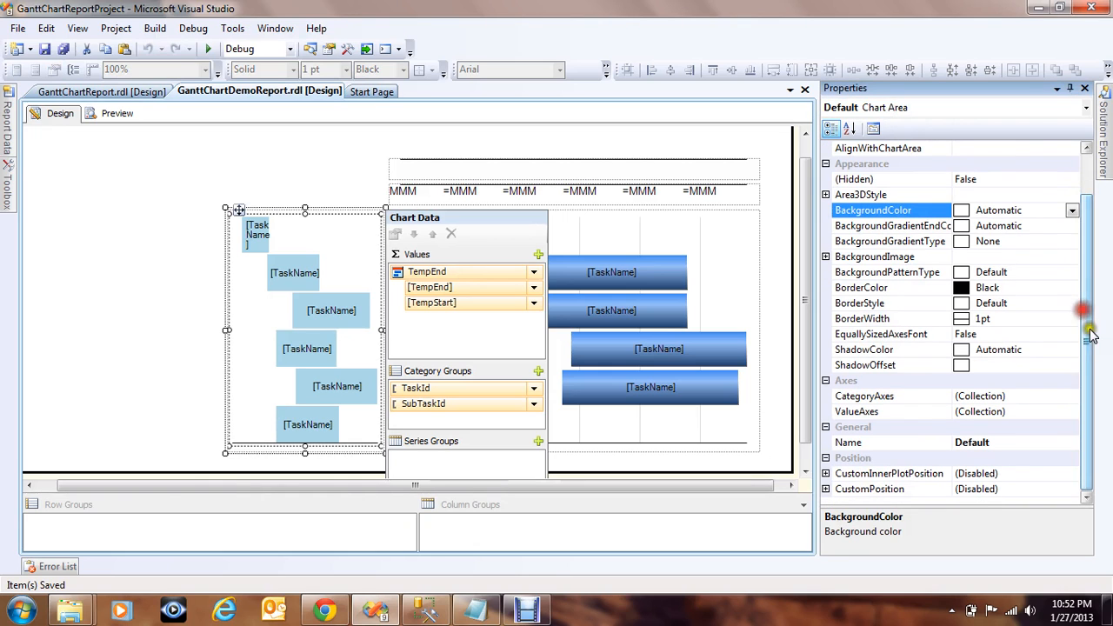
left_click(826, 489)
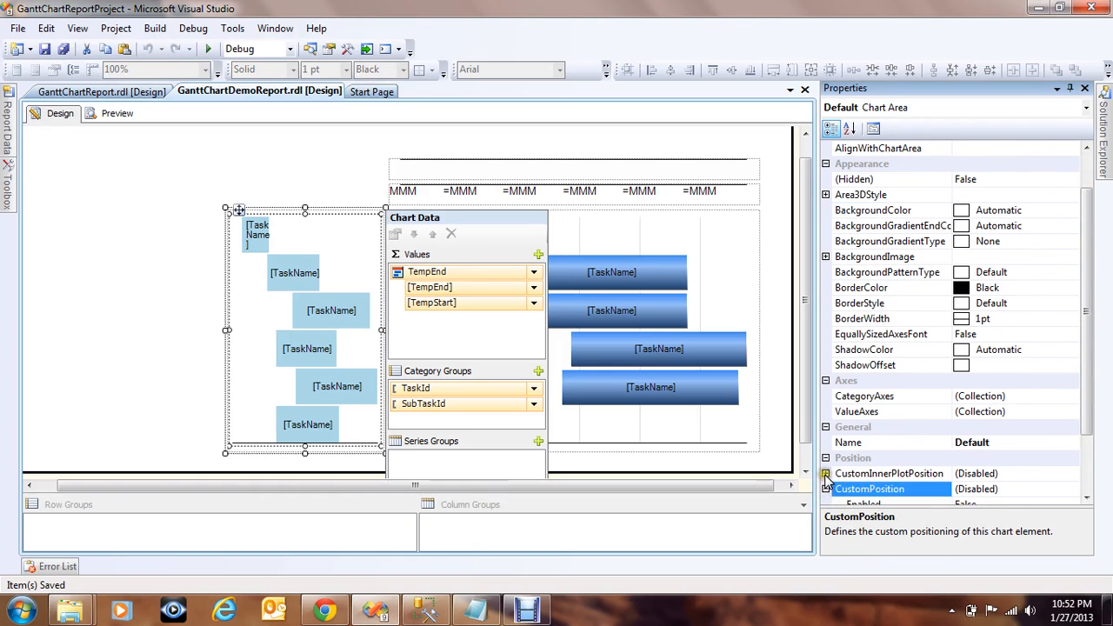
left_click(826, 474)
left_click_drag(1086, 355, 1088, 430)
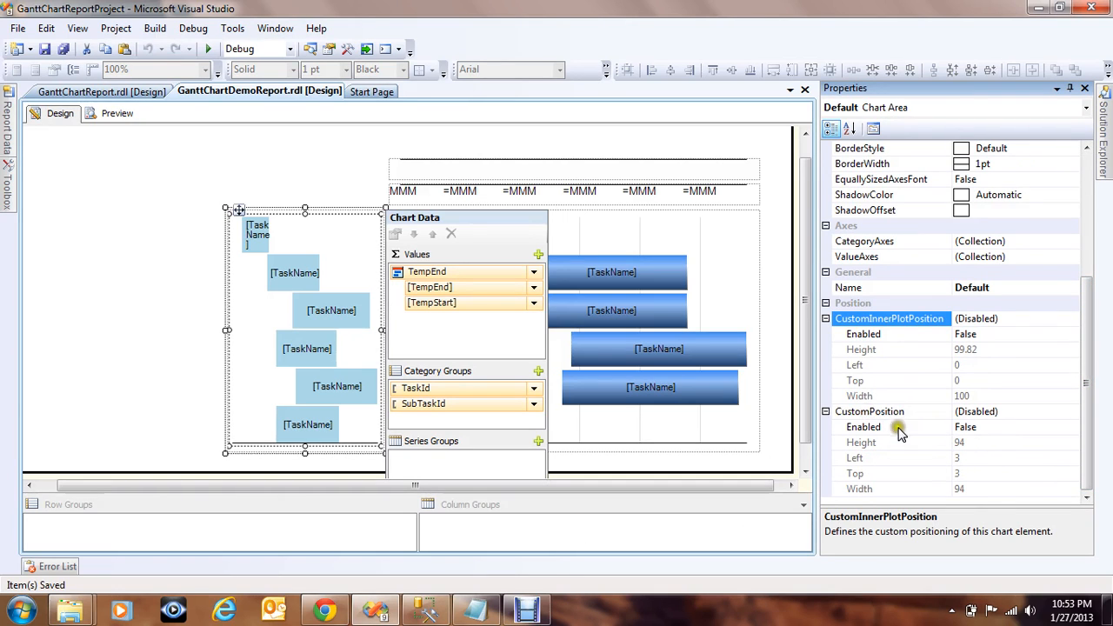
left_click(1003, 425)
left_click(1073, 428)
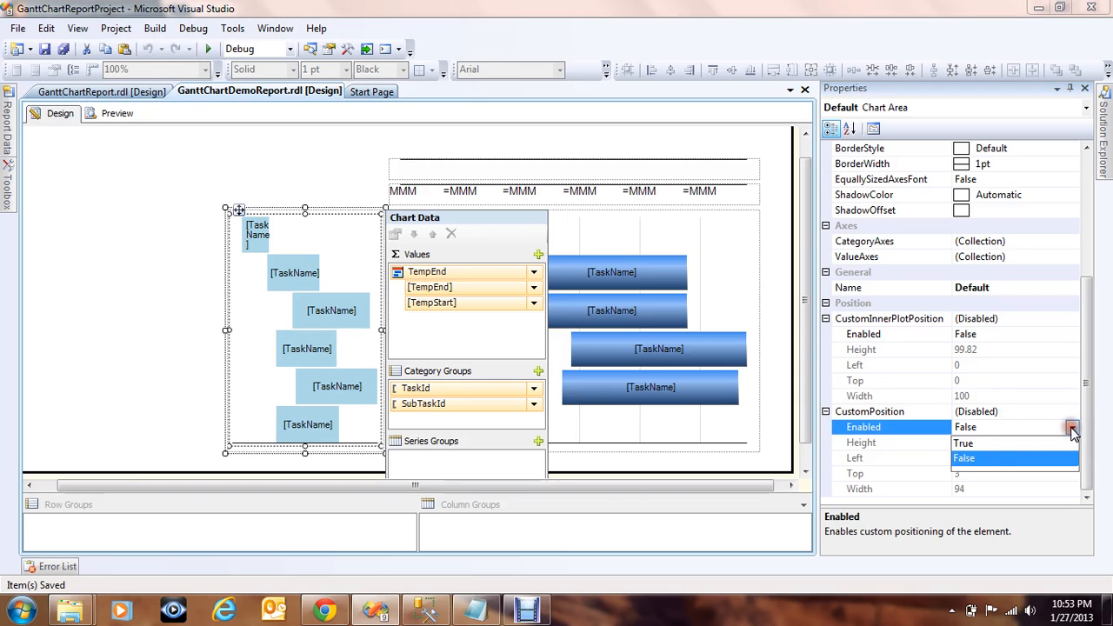
left_click(971, 443)
Set the task name chart area's CustomPosition to height 100, left 0, top 0 and width 100.
left_click(974, 443)
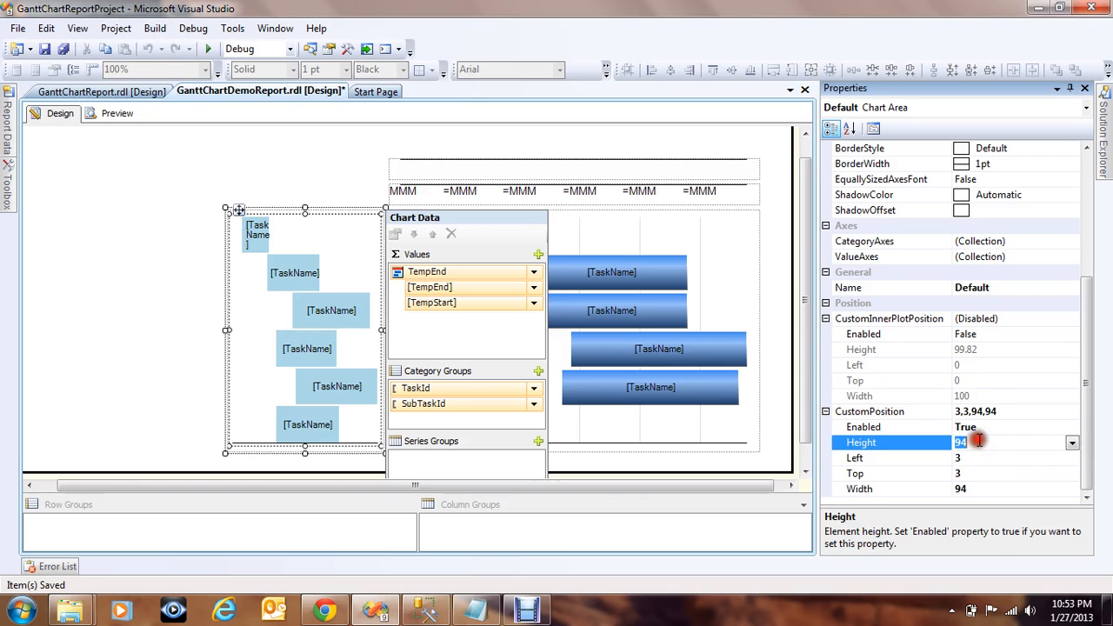
type("100")
key("Return")
left_click(994, 458)
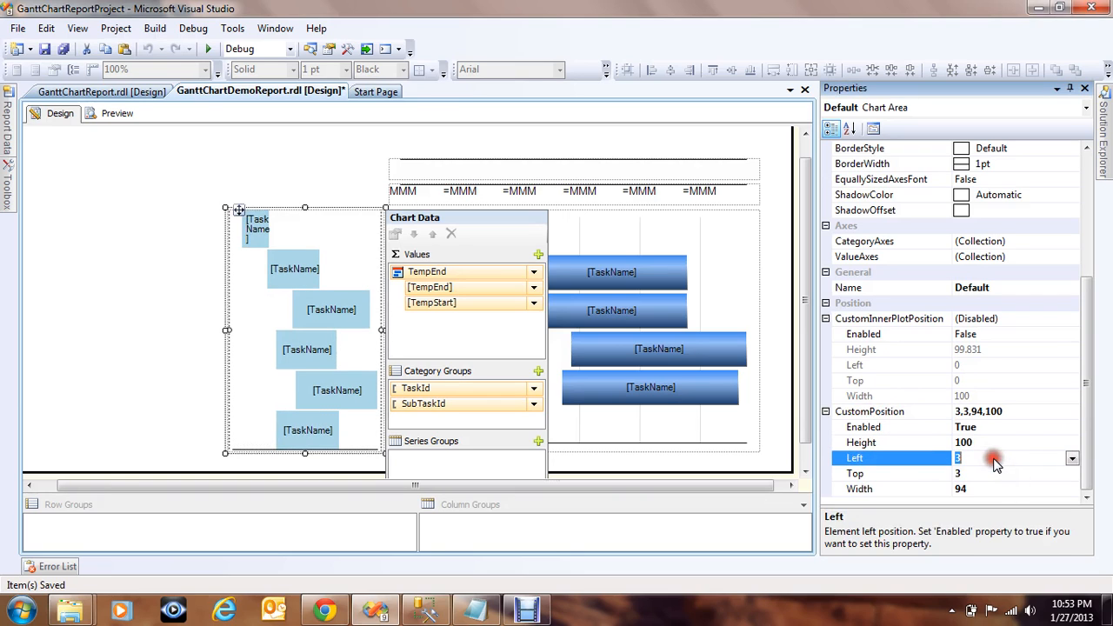
left_click(985, 473)
type("0")
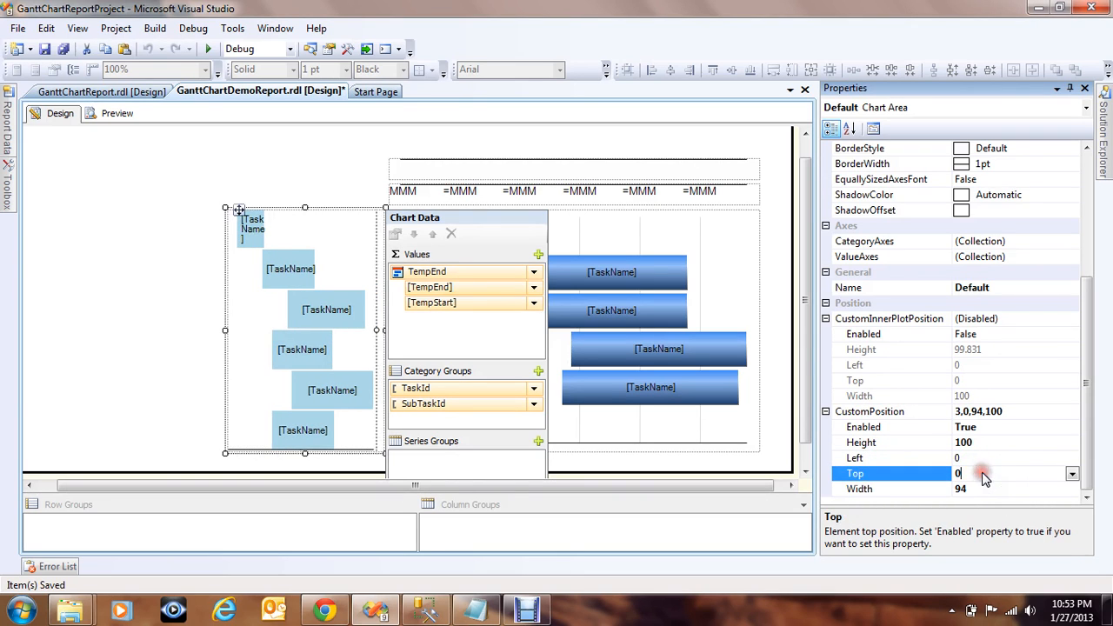
left_click(986, 492)
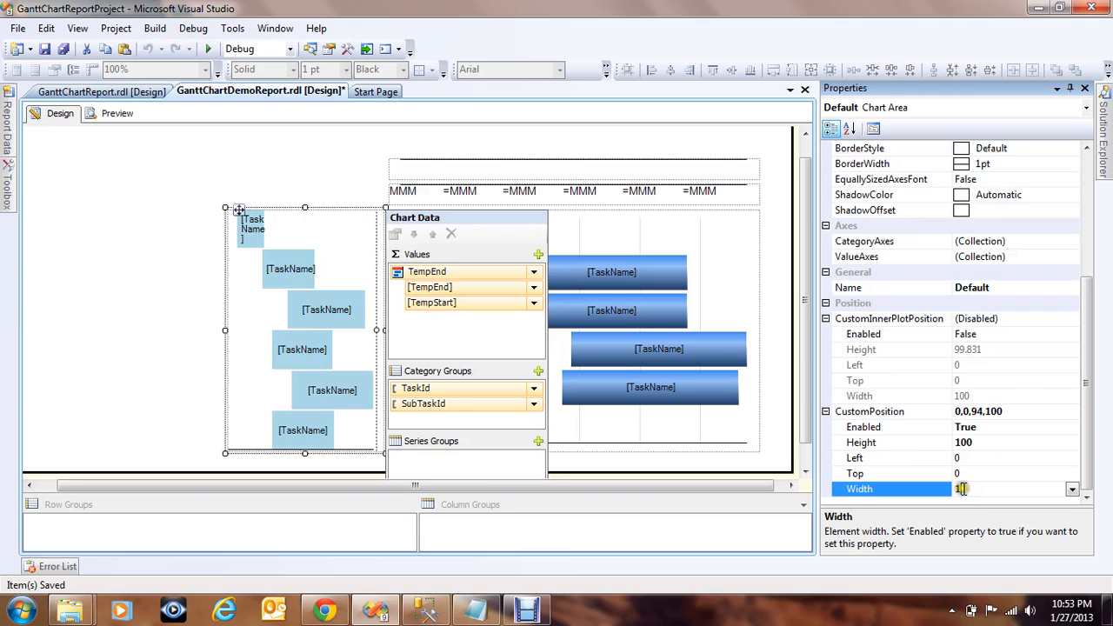
type("100")
key("Return")
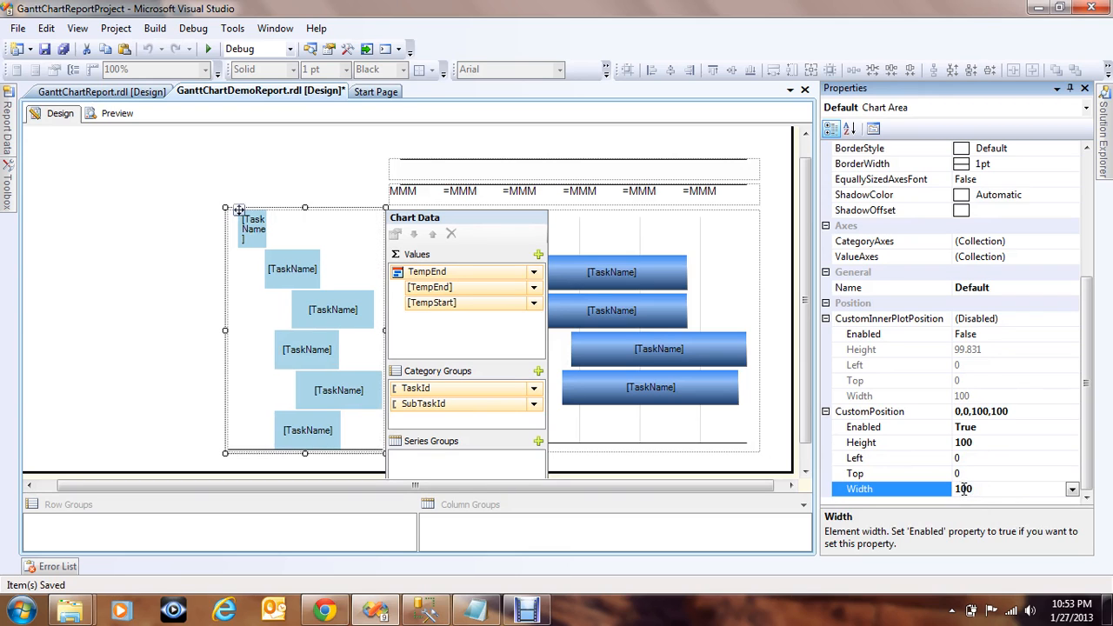
left_click(161, 318)
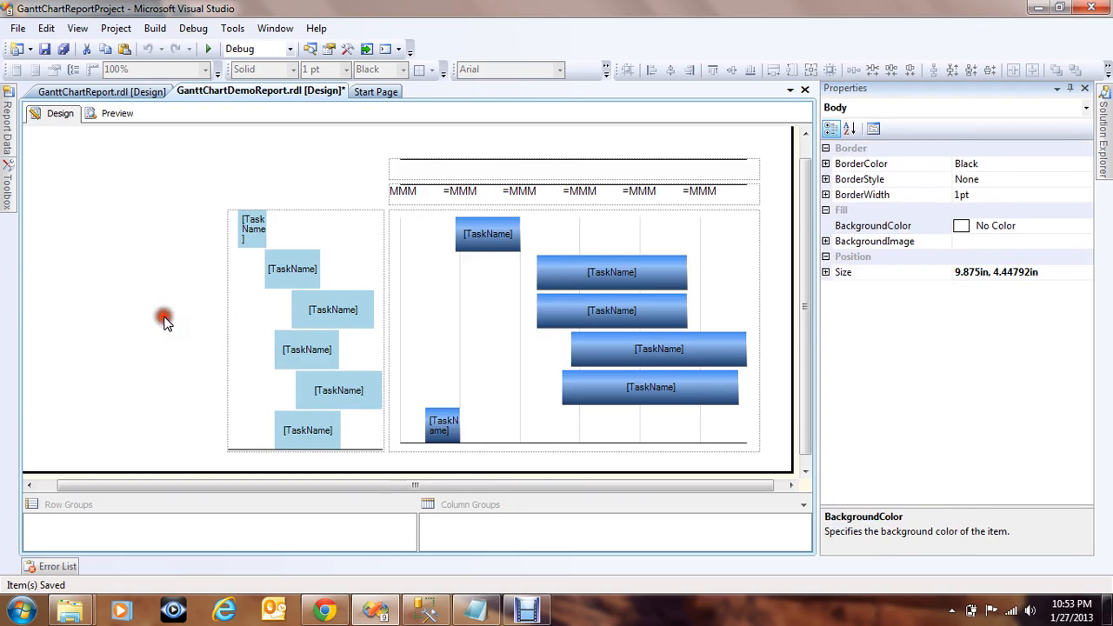
Enable CustomPosition for the chart area of the dark-blue Gantt bar chart.
left_click(427, 369)
left_click(427, 368)
left_click_drag(1086, 376, 1085, 445)
left_click(825, 489)
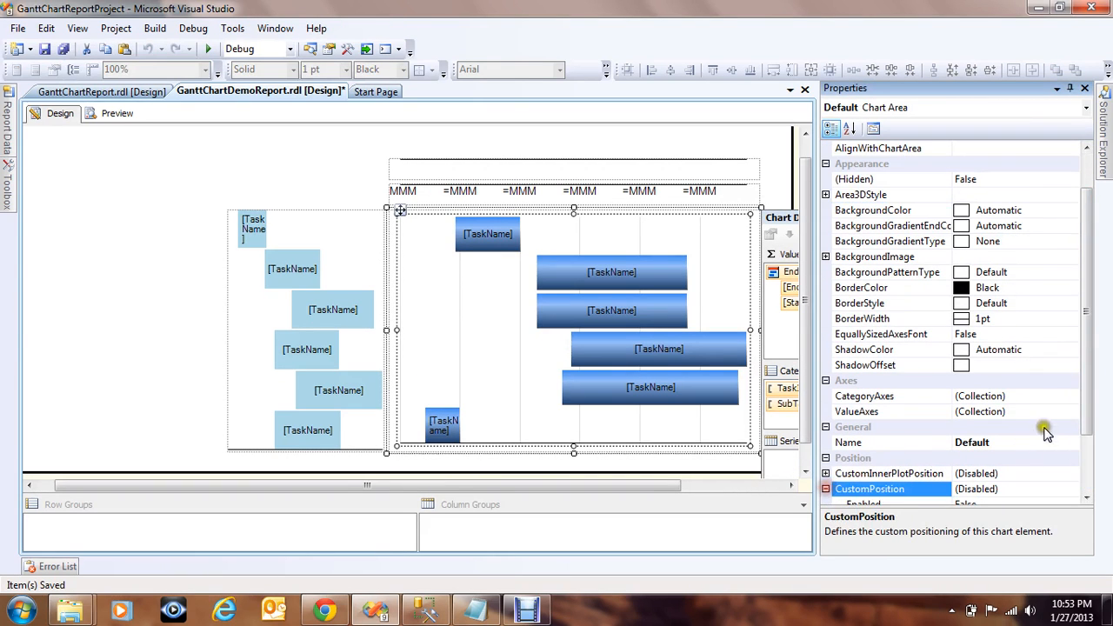
scroll(1092, 396, "down", 3)
double_click(994, 427)
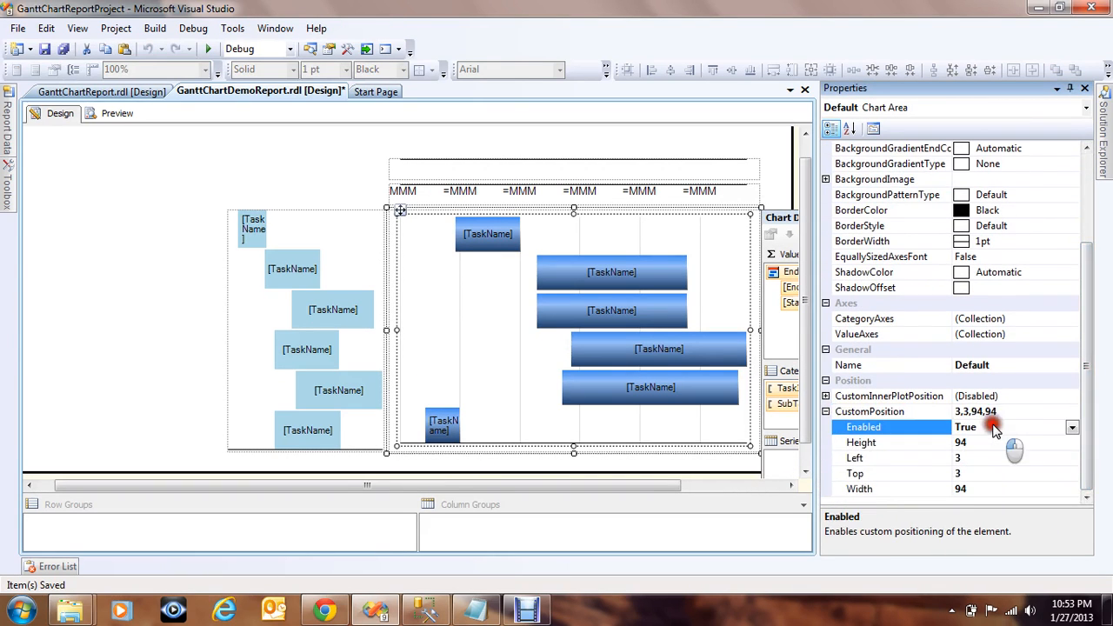
Set the Gantt bar chart area's CustomPosition to height 100, left 0, top 0 and width 100.
left_click(978, 444)
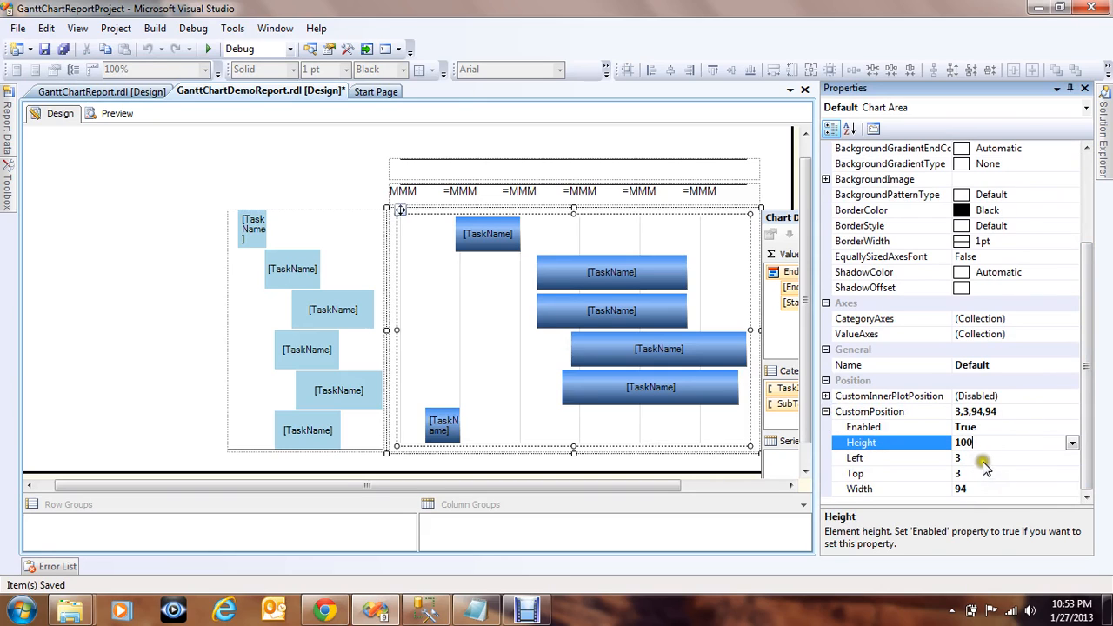
type("100")
left_click(981, 460)
type("0")
left_click(981, 473)
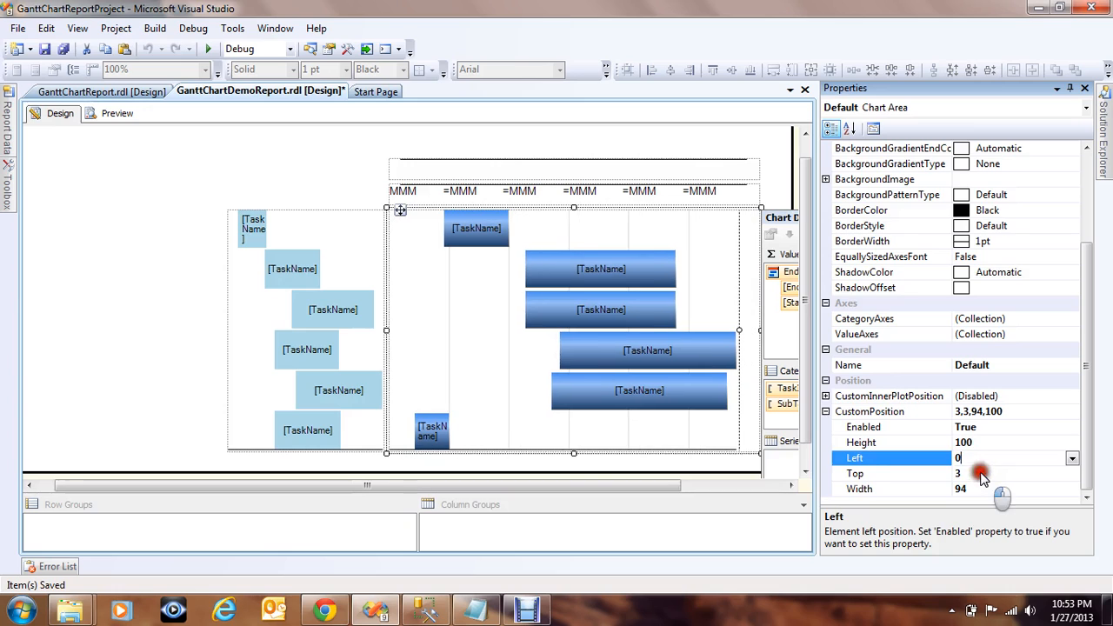
type("0")
left_click(981, 492)
left_click(981, 490)
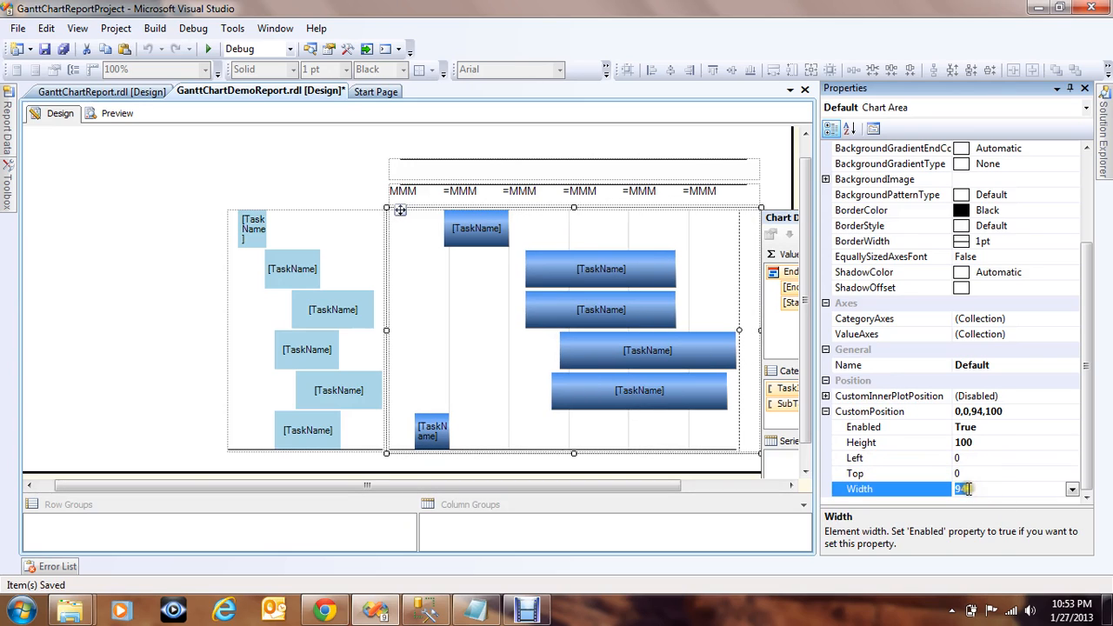
type("100")
key("Return")
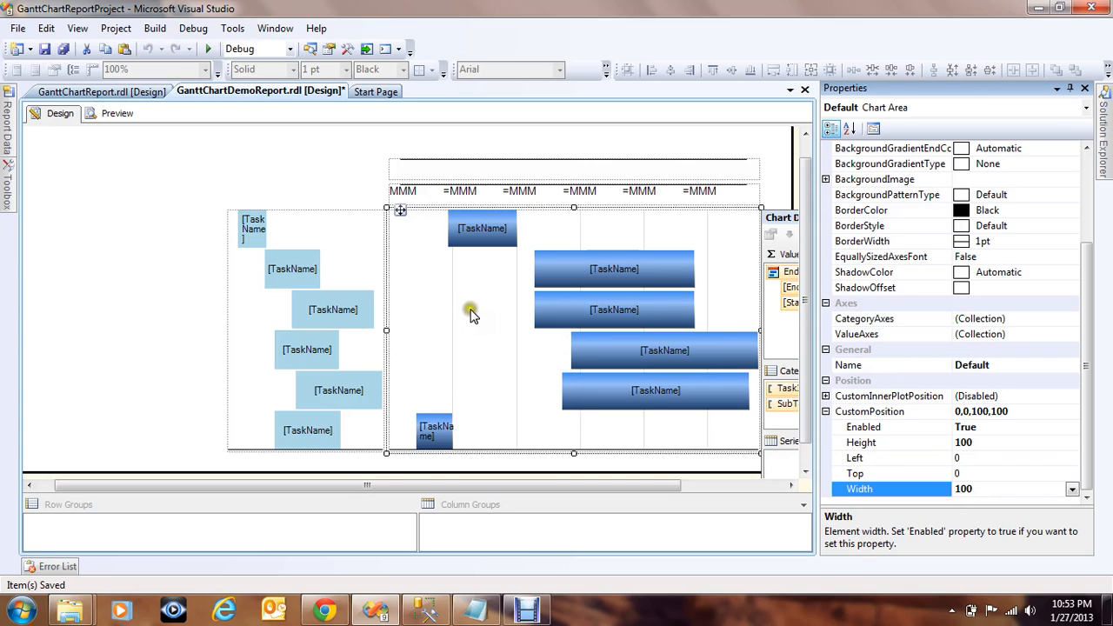
Enable CustomInnerPlotPosition for the Gantt bar chart's chart area and set its height to 100.
left_click(826, 396)
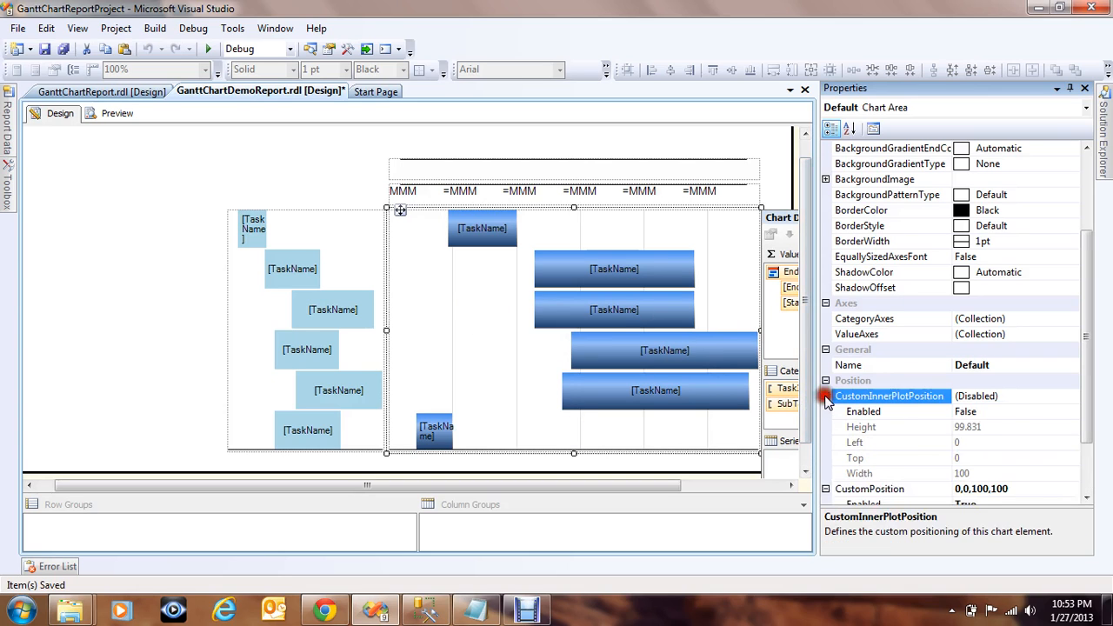
left_click_drag(1085, 336, 1084, 373)
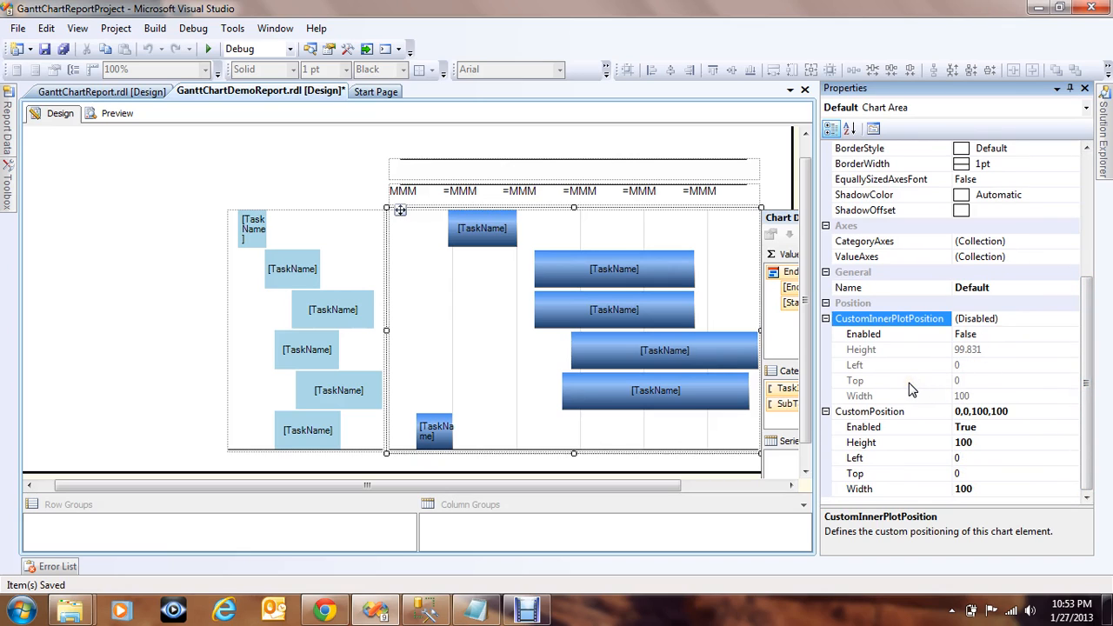
left_click(1000, 334)
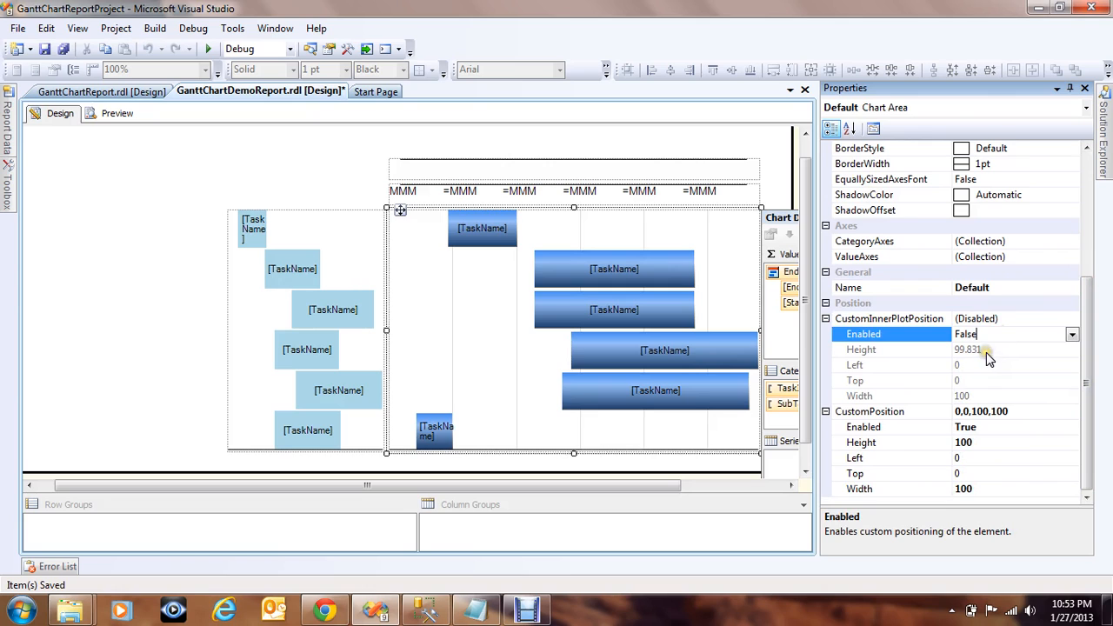
left_click(1073, 336)
left_click(975, 350)
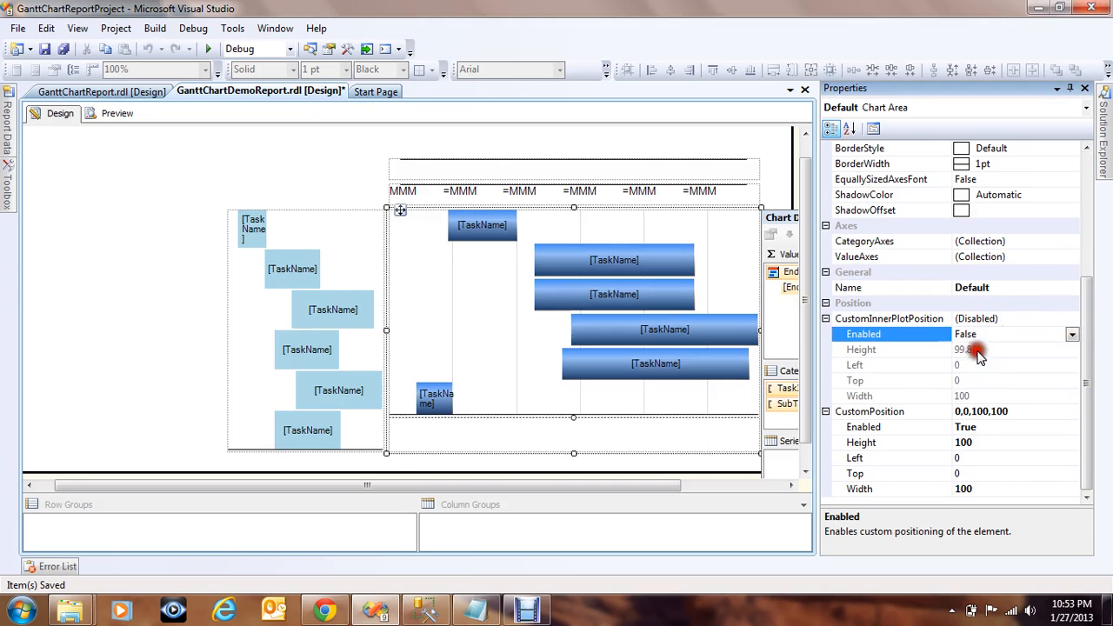
left_click(981, 350)
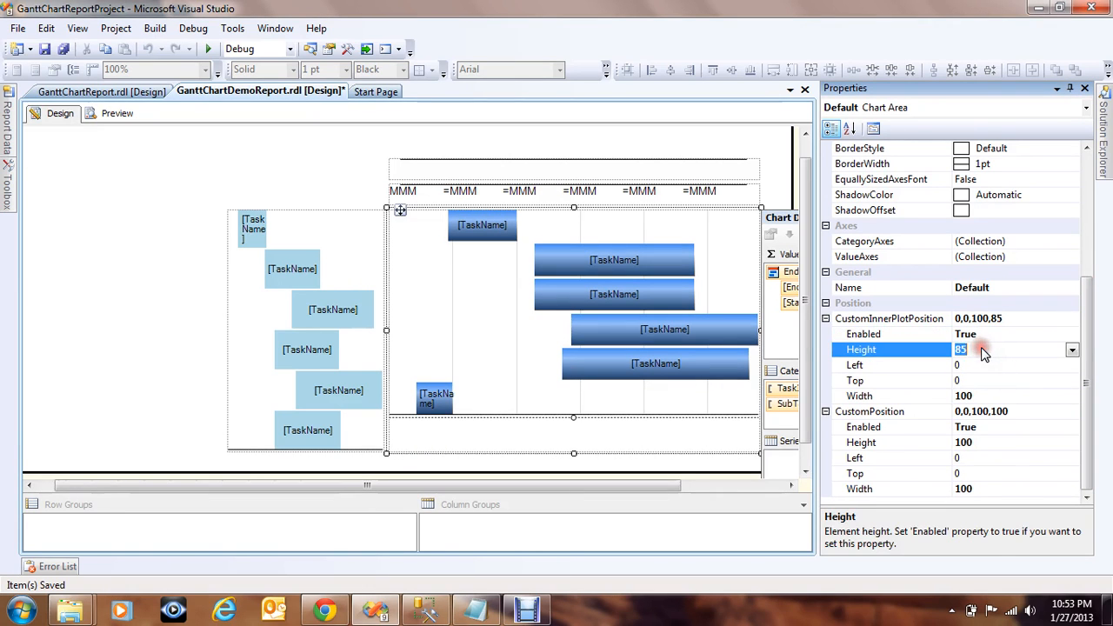
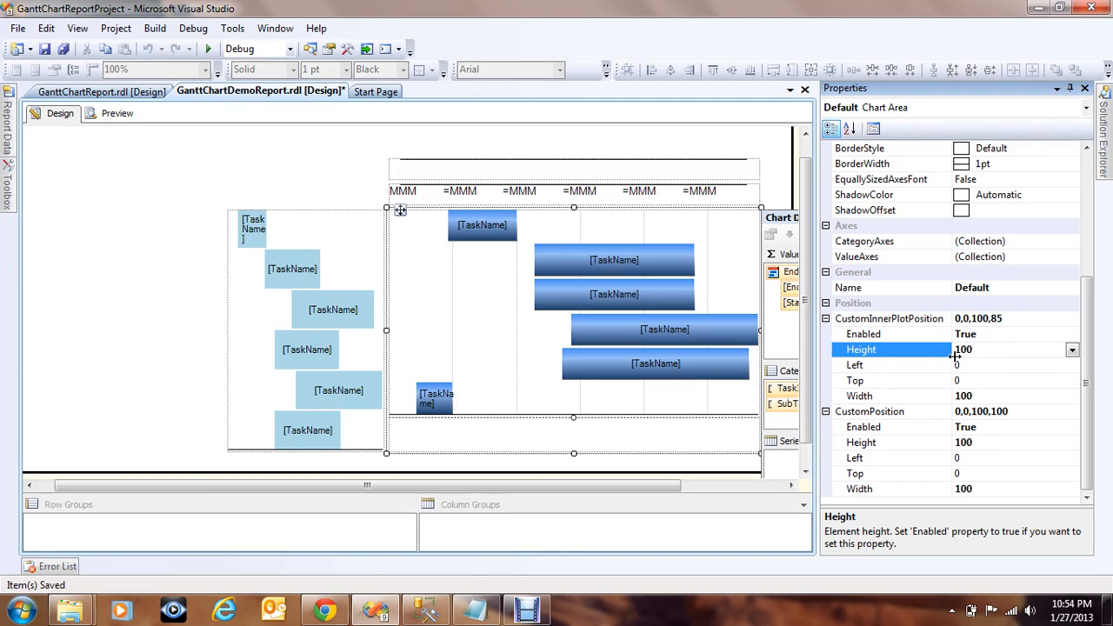
key("Return")
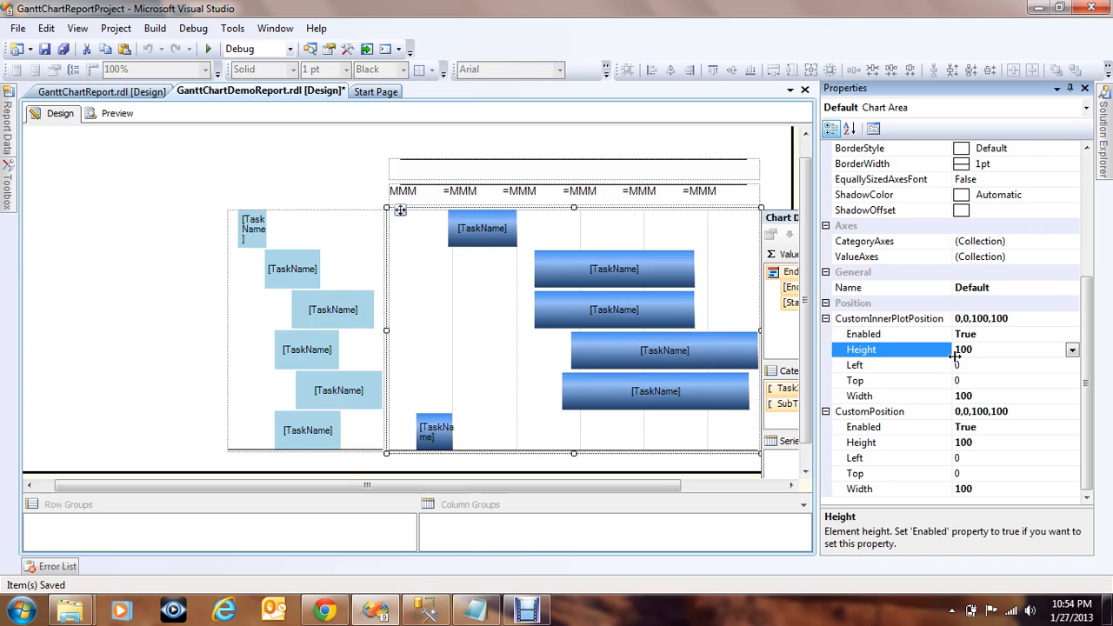
Set both the CustomInnerPlotPosition height and the CustomPosition height of the Gantt bar chart's area to 80.
double_click(962, 349)
type("80")
key("Return")
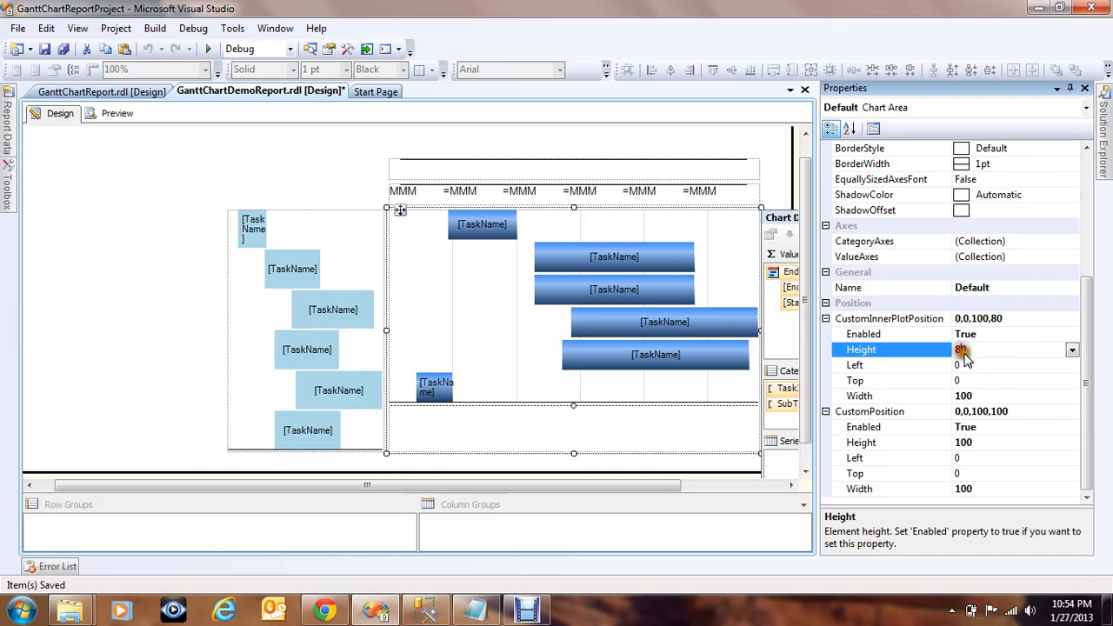
double_click(962, 443)
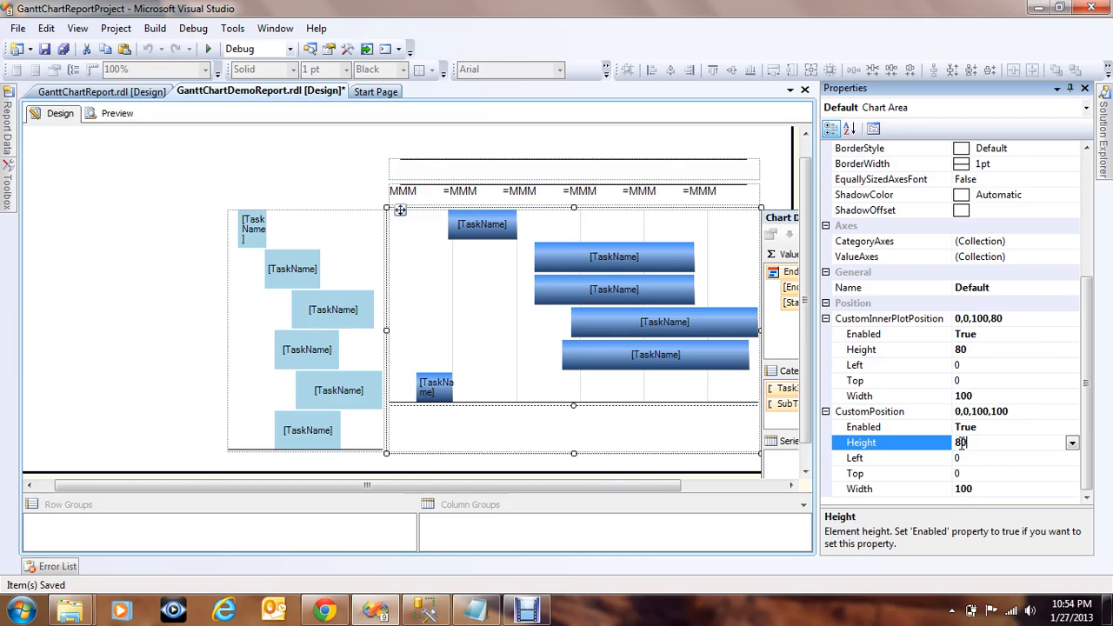
left_click(976, 461)
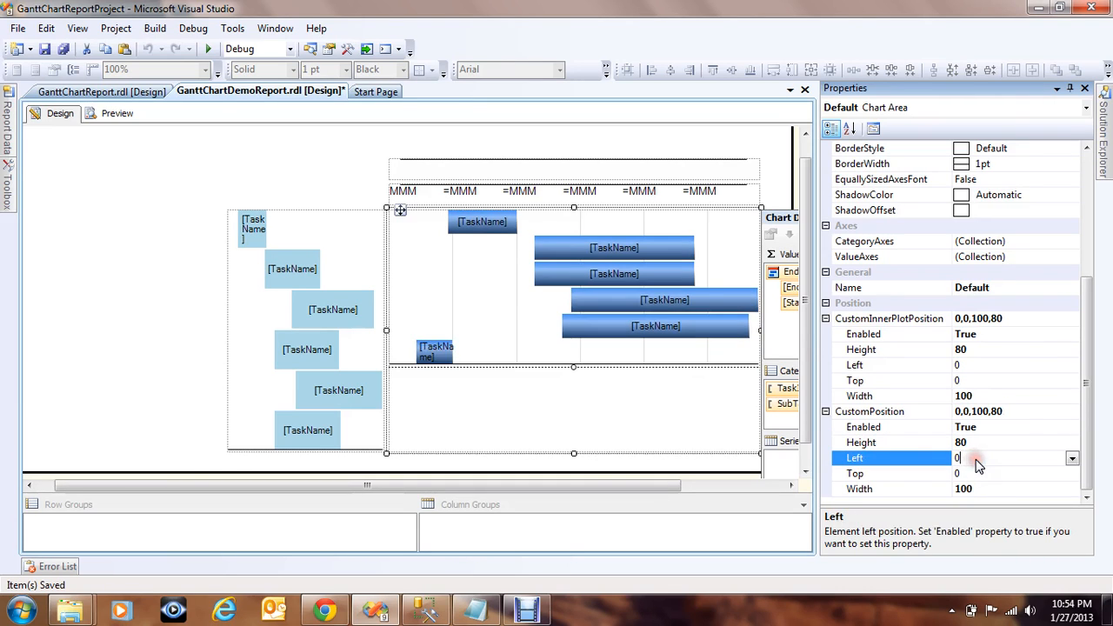
Set both the CustomPosition height and the CustomInnerPlotPosition height of the Gantt bar chart's area to 100.
left_click(541, 339)
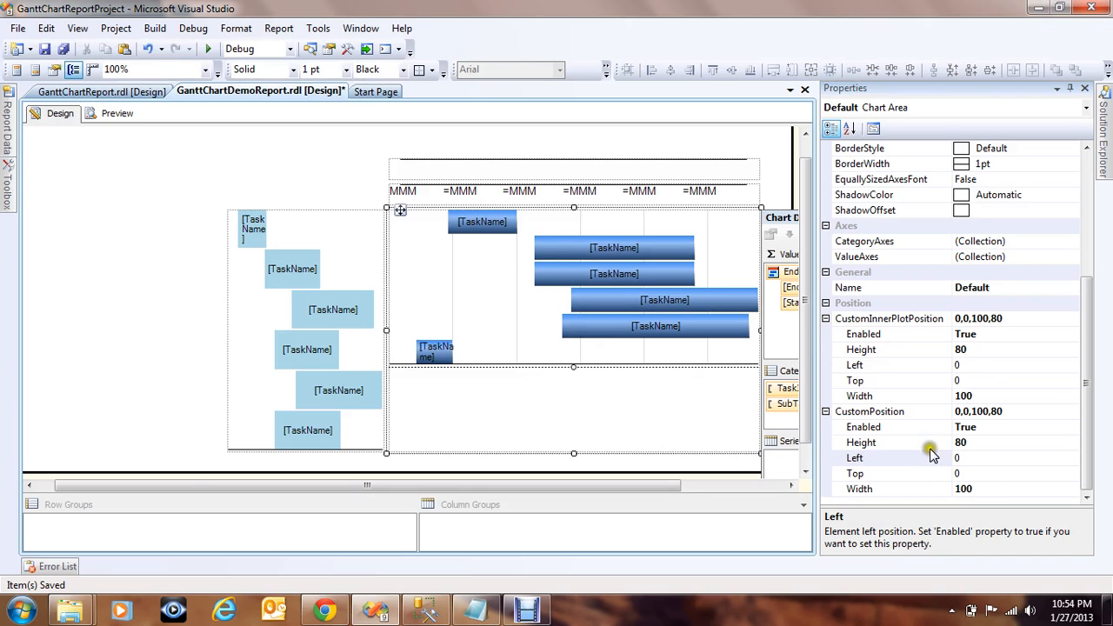
left_click(967, 444)
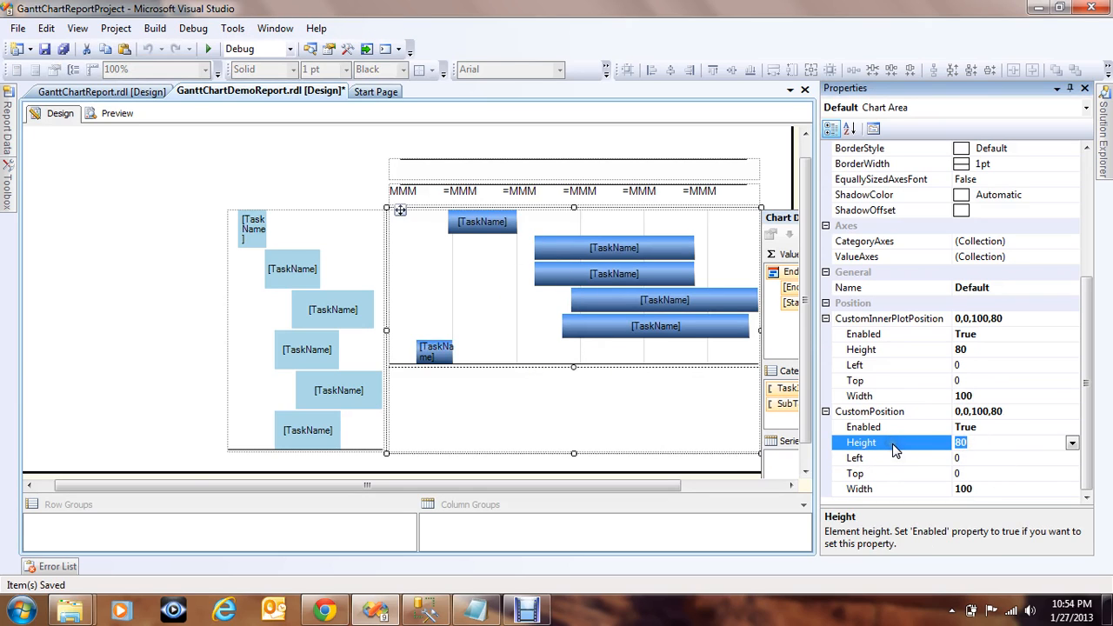
type("100")
key("Return")
left_click(968, 350)
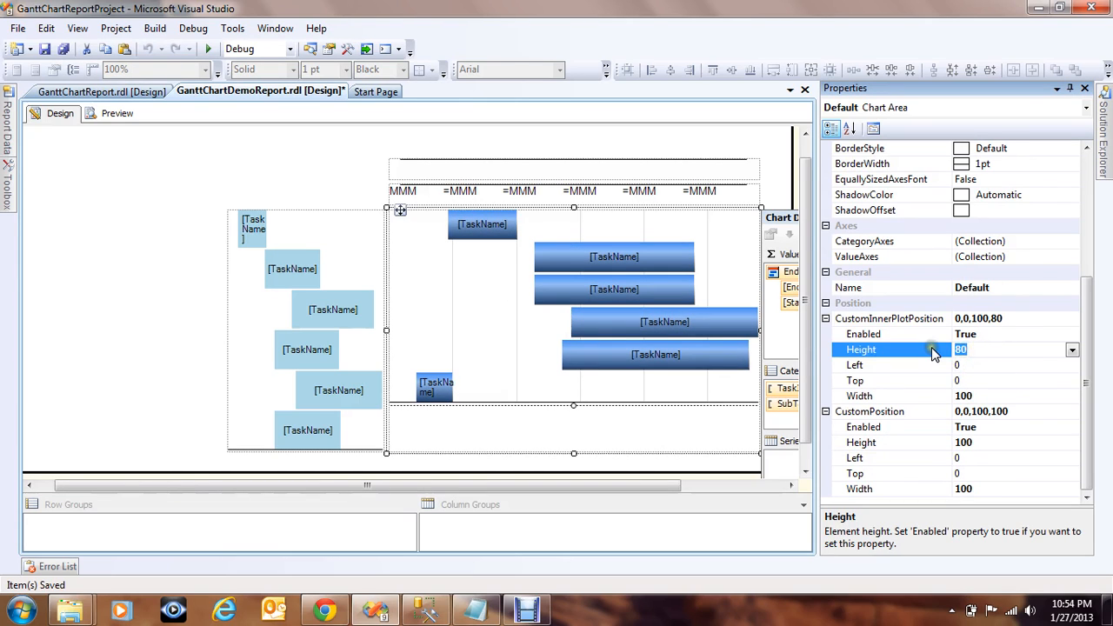
type("100")
key("Return")
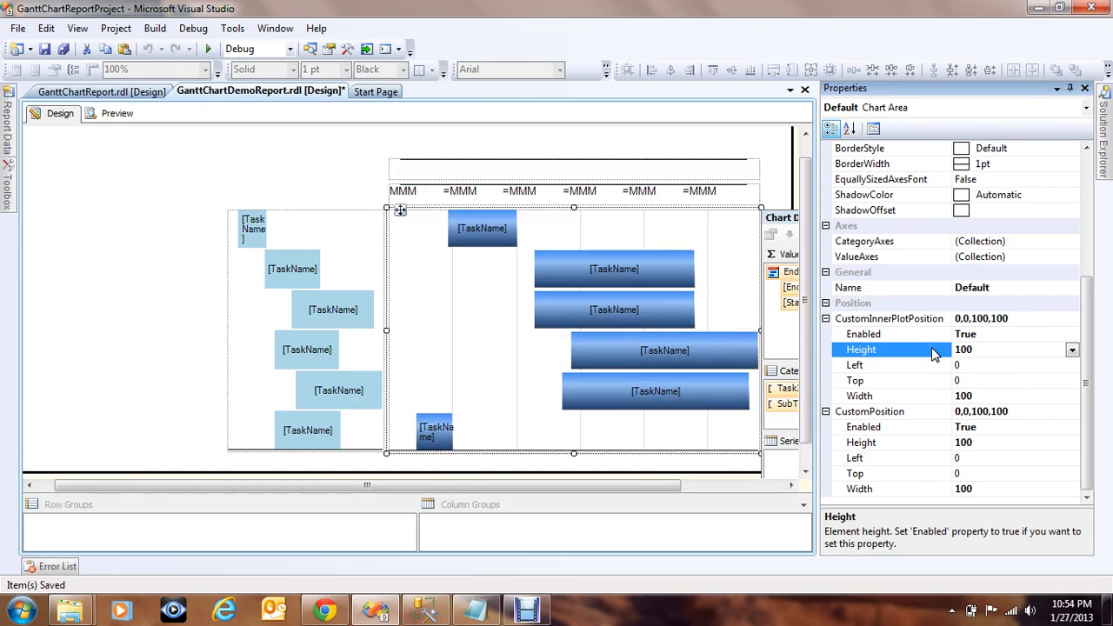
Enable CustomInnerPlotPosition for the chart area of the light-blue task name chart.
left_click(296, 288)
left_click(294, 288)
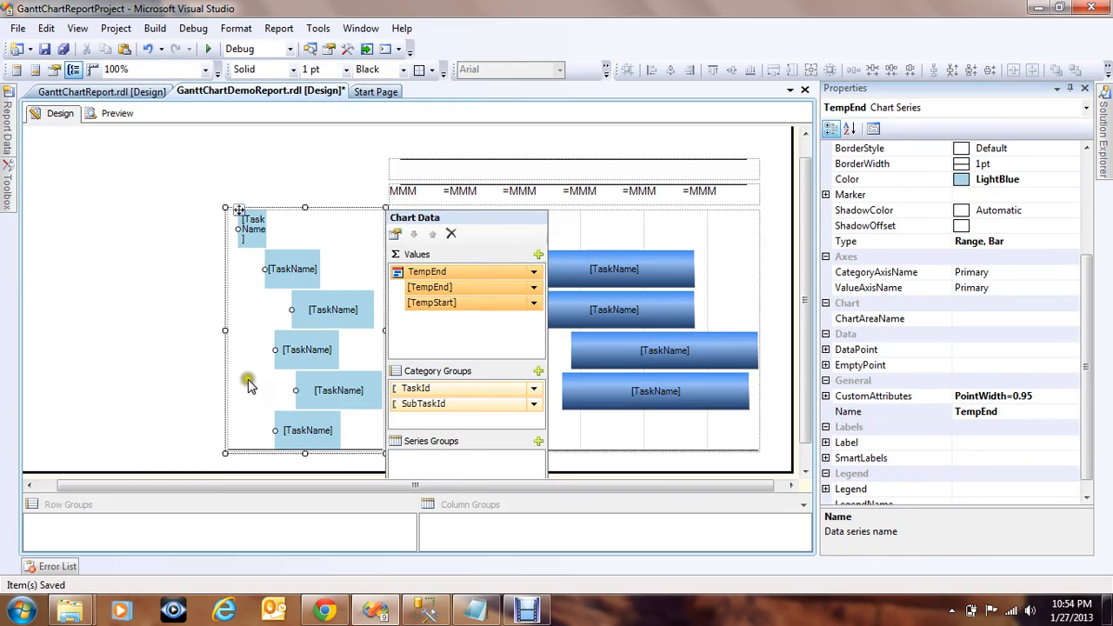
left_click(131, 357)
left_click(234, 346)
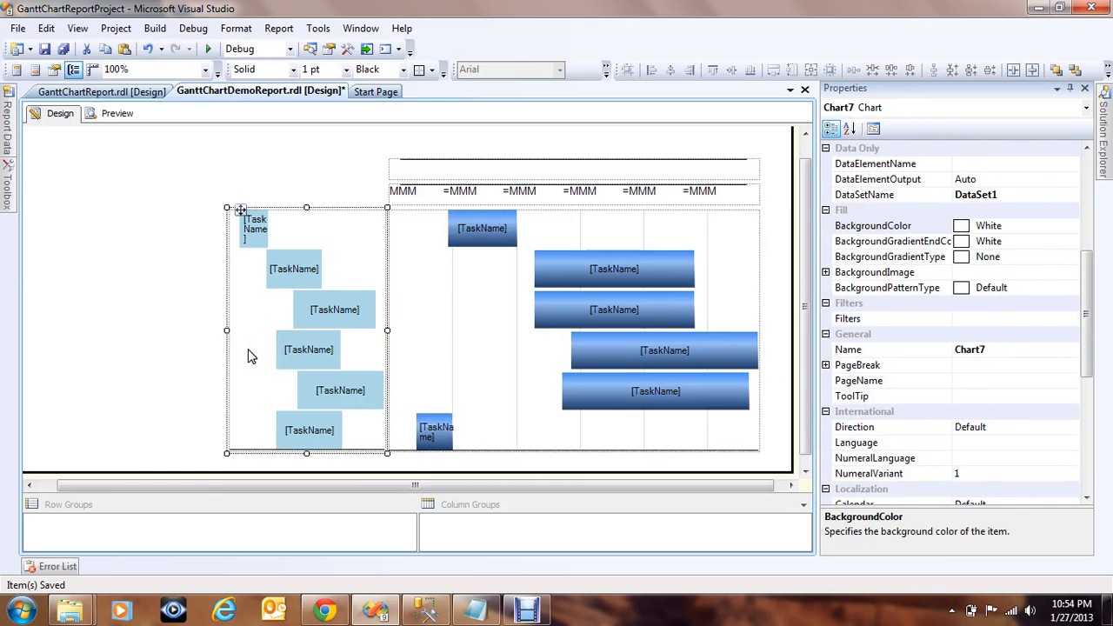
left_click(248, 355)
left_click(1087, 460)
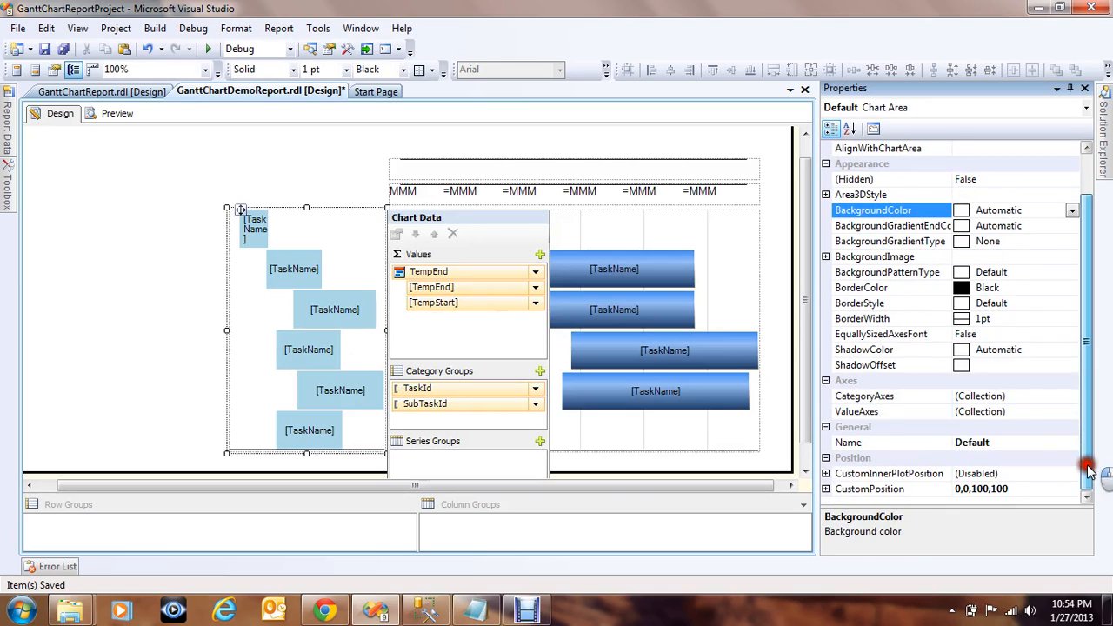
left_click(824, 477)
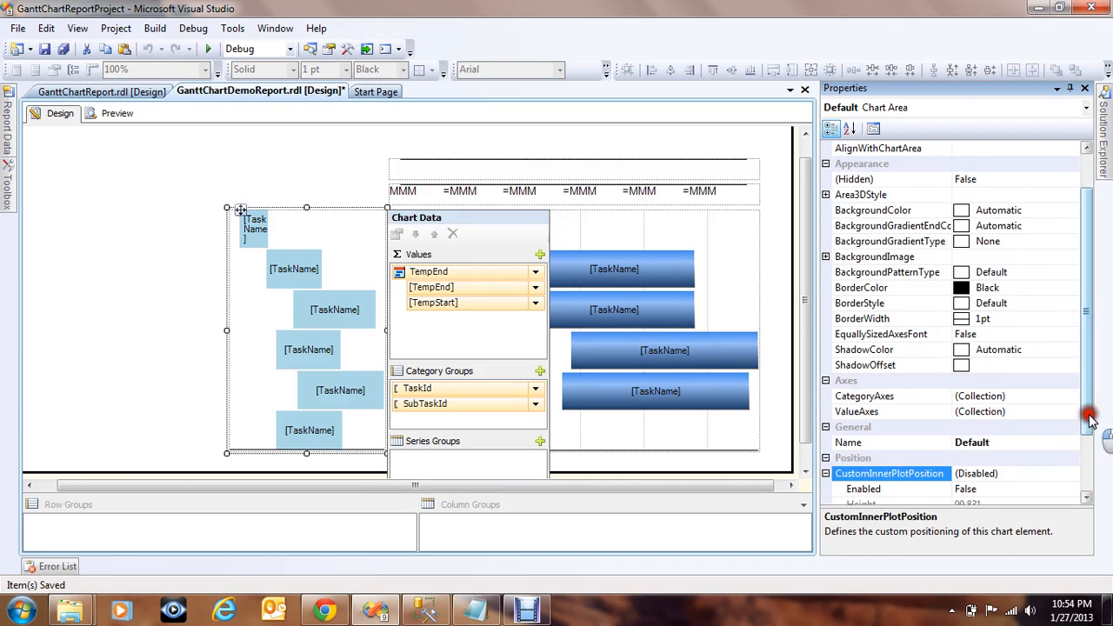
left_click(1086, 487)
left_click(994, 414)
left_click(1072, 413)
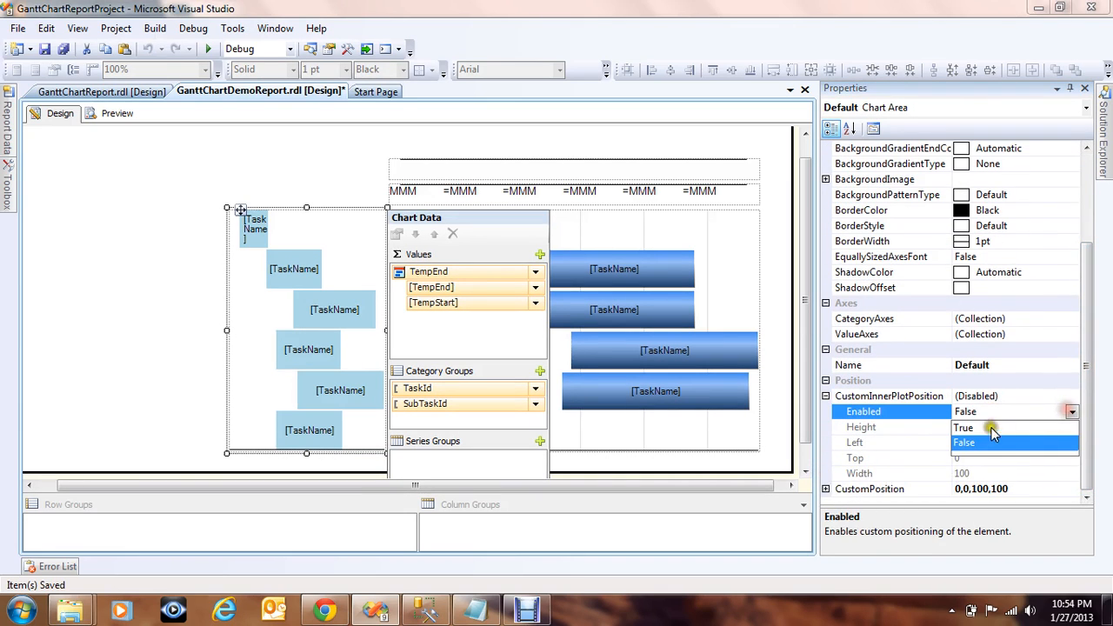
left_click(989, 427)
Set the CustomInnerPlotPosition height of the light-blue task name chart's area to 100.
left_click(997, 429)
type("1")
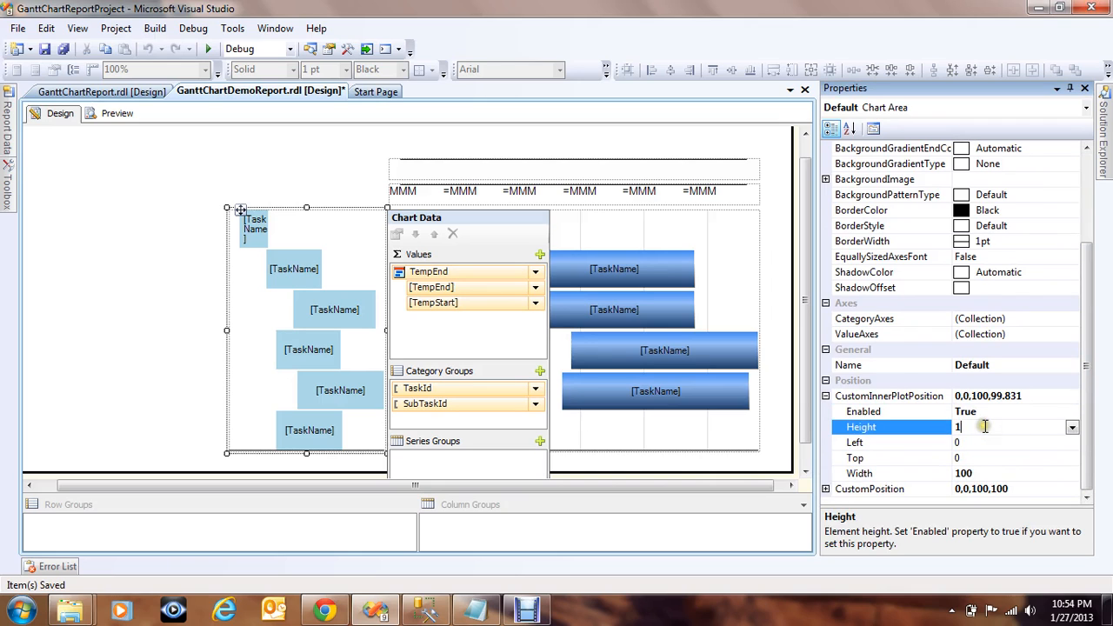
type("00")
key("Return")
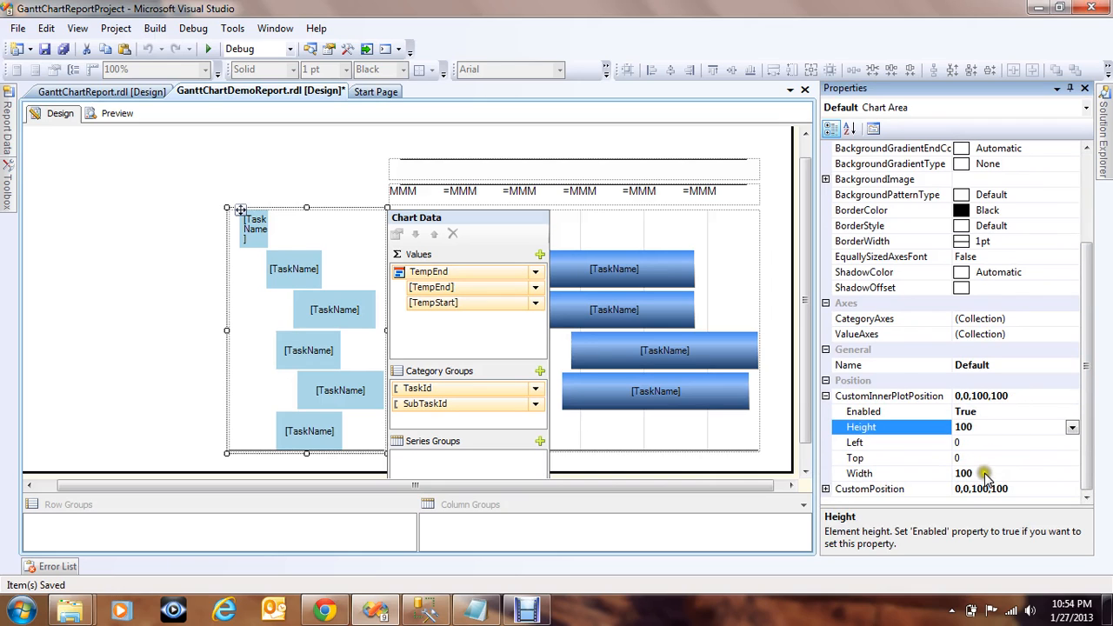
left_click(324, 168)
left_click(446, 173)
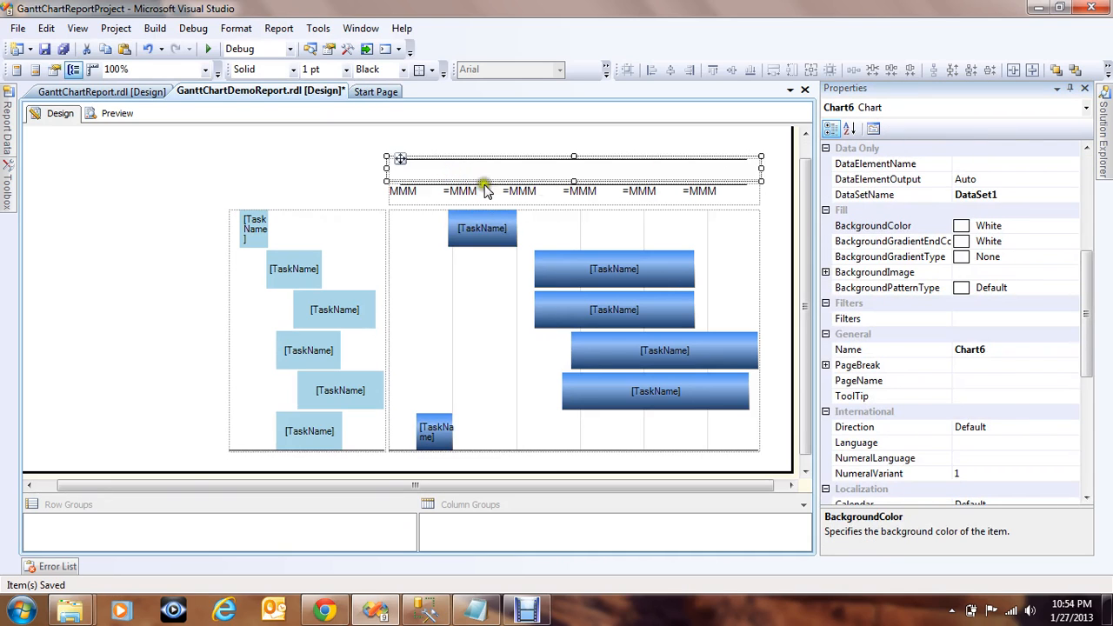
left_click(469, 171)
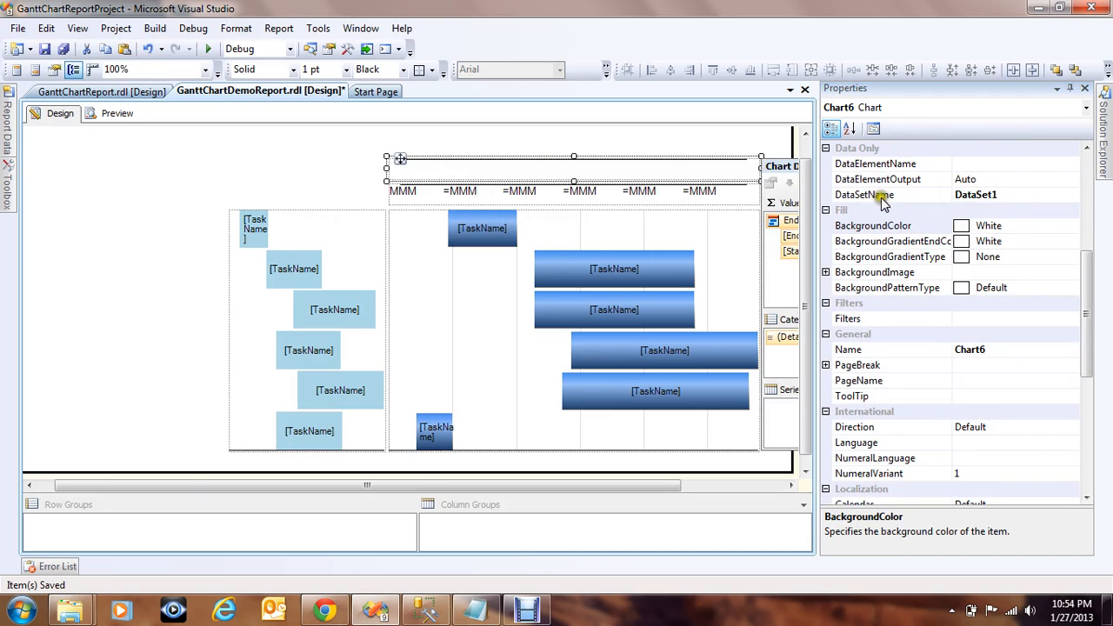
left_click(252, 165)
left_click(421, 163)
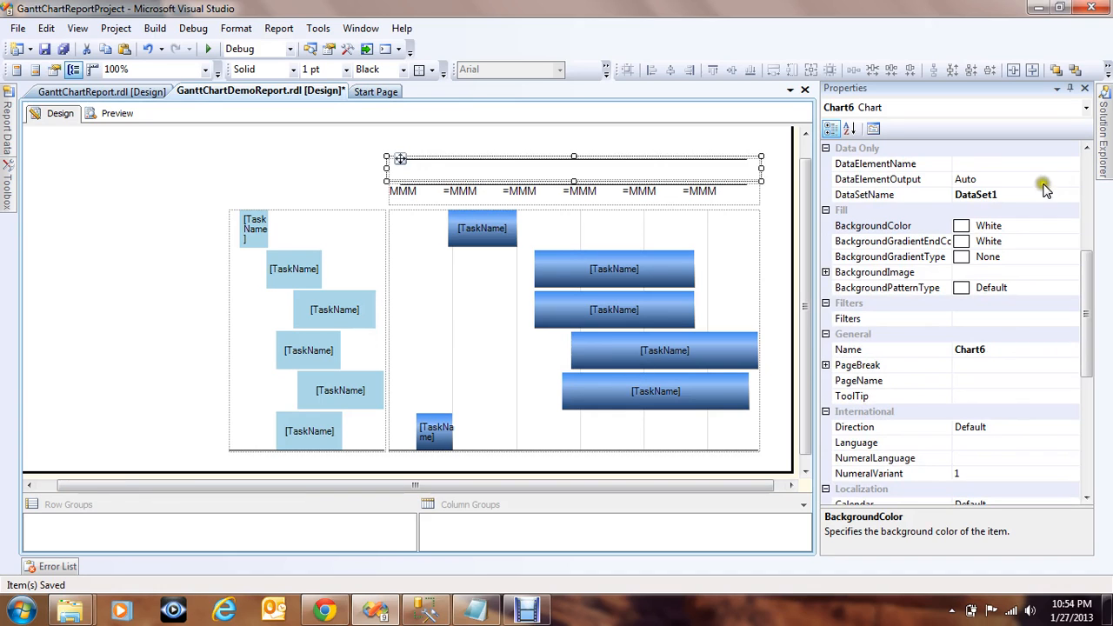
left_click_drag(1082, 251, 1087, 170)
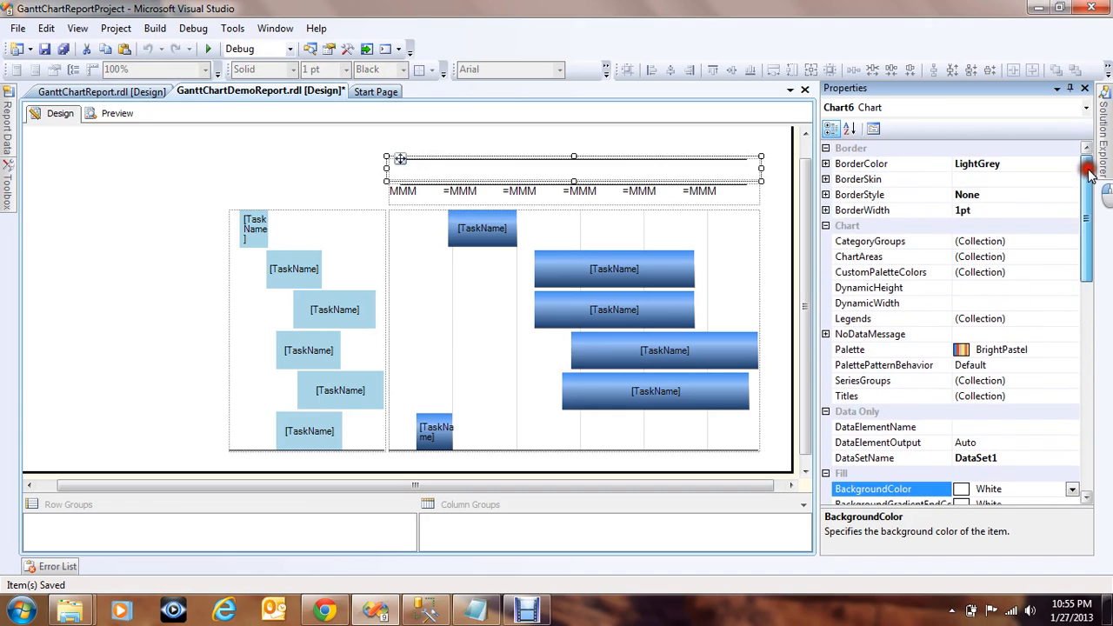
left_click(976, 256)
left_click(1073, 256)
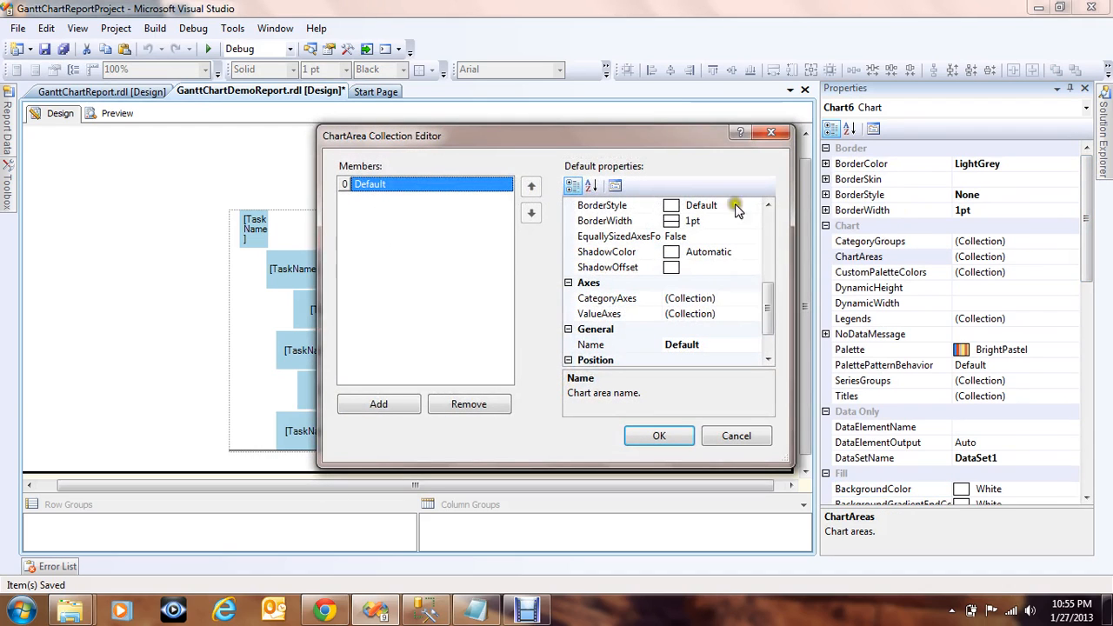
left_click_drag(769, 289, 770, 306)
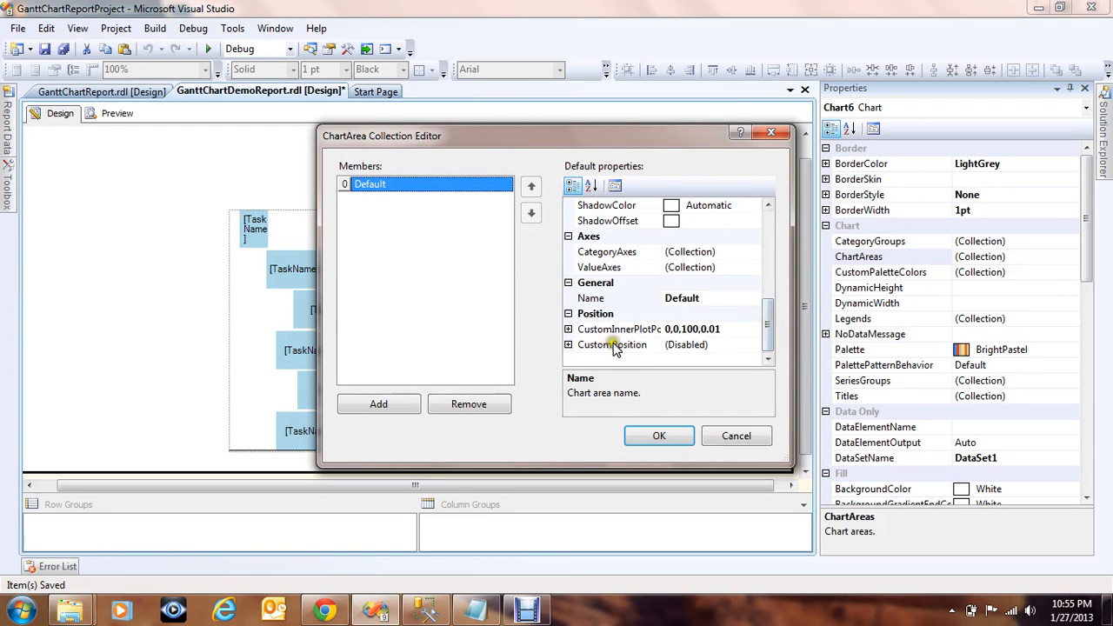
left_click(568, 345)
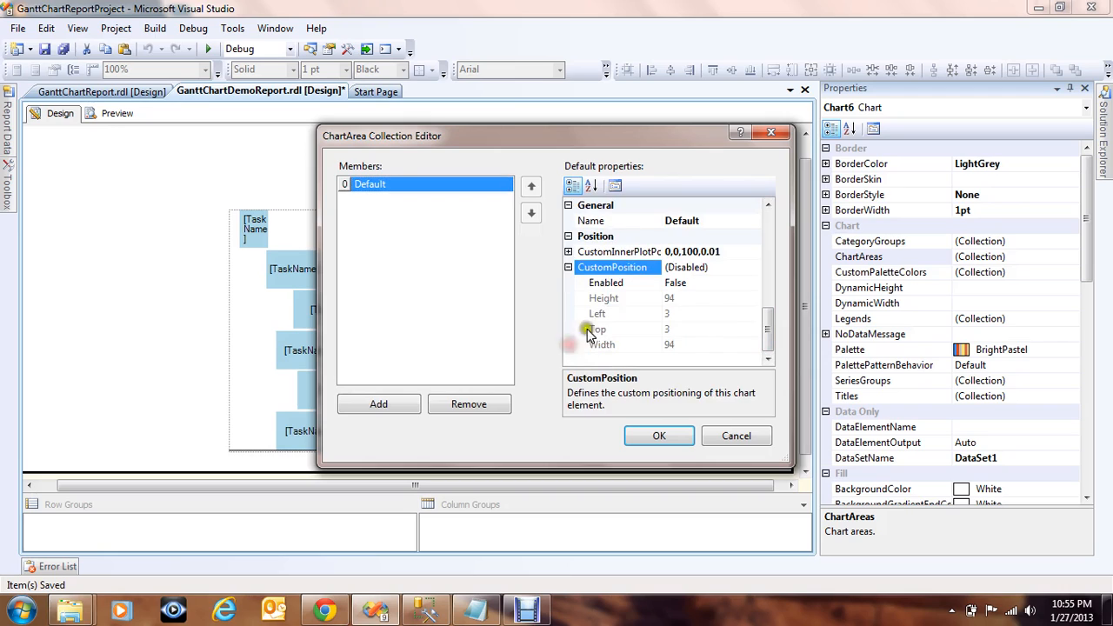
left_click(701, 285)
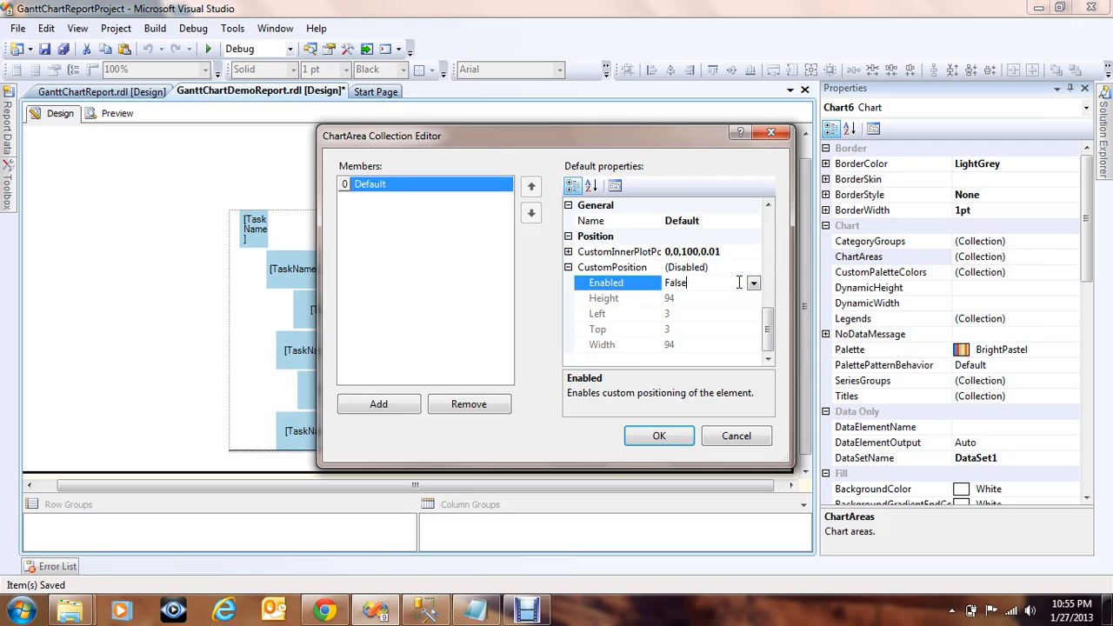
left_click(735, 436)
left_click(214, 186)
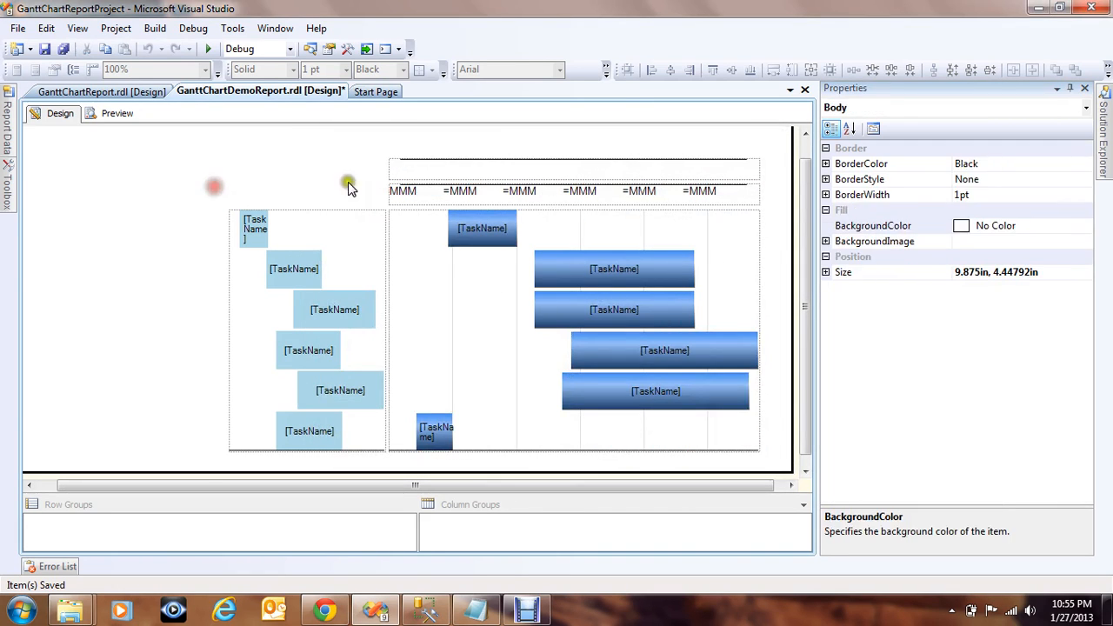
Disable the side margins of the primary category axis in the chart area of the empty header chart above the month labels.
left_click(448, 166)
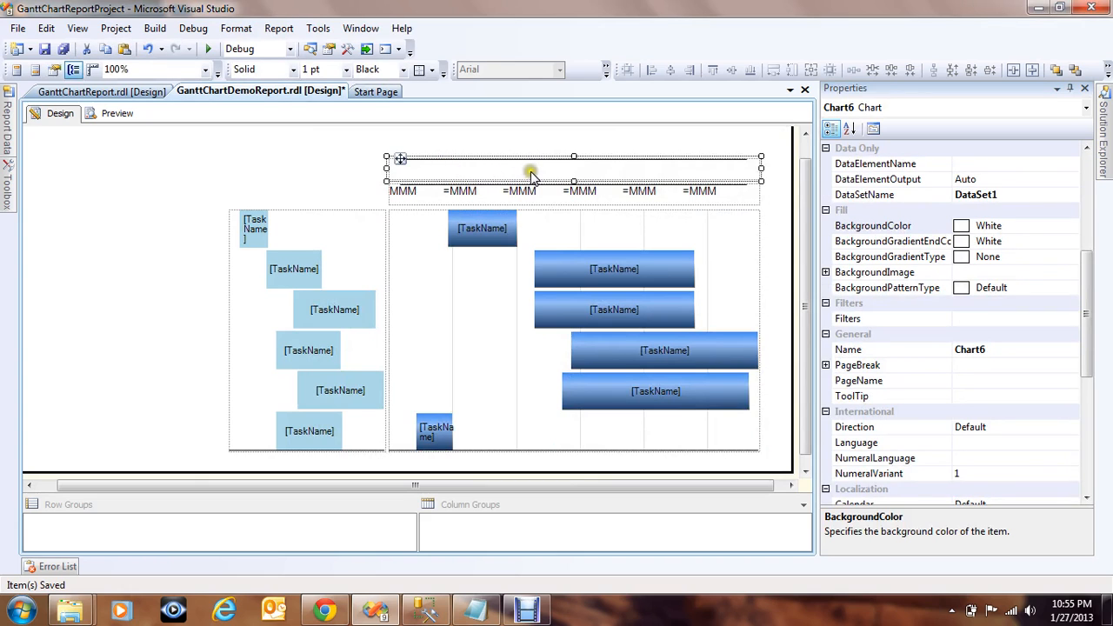
left_click_drag(1086, 288, 1092, 213)
left_click(1034, 257)
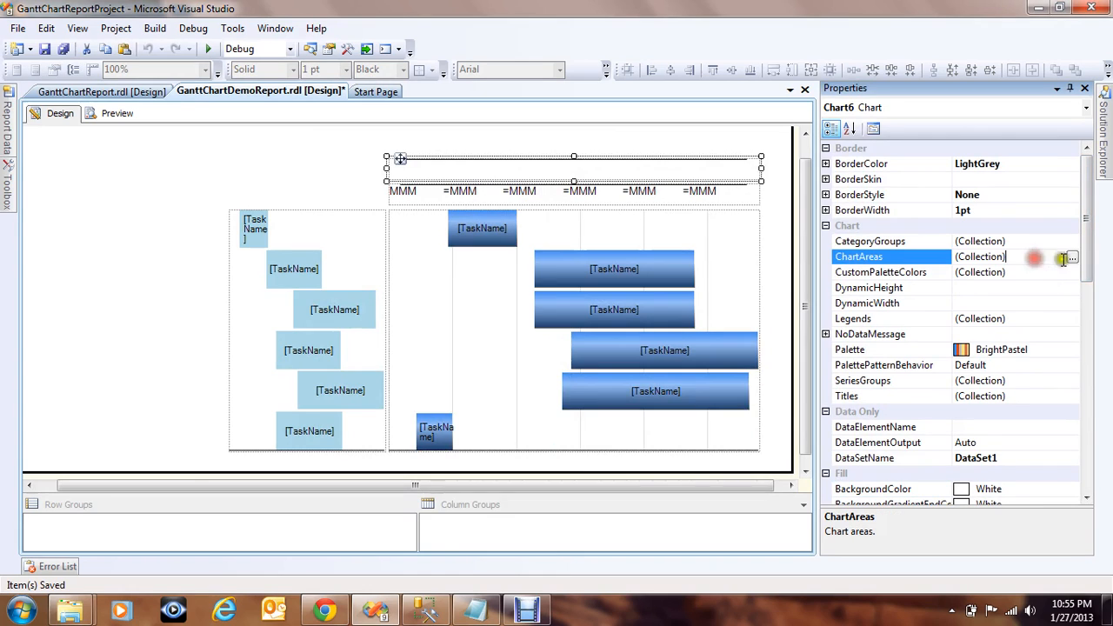
left_click(1072, 258)
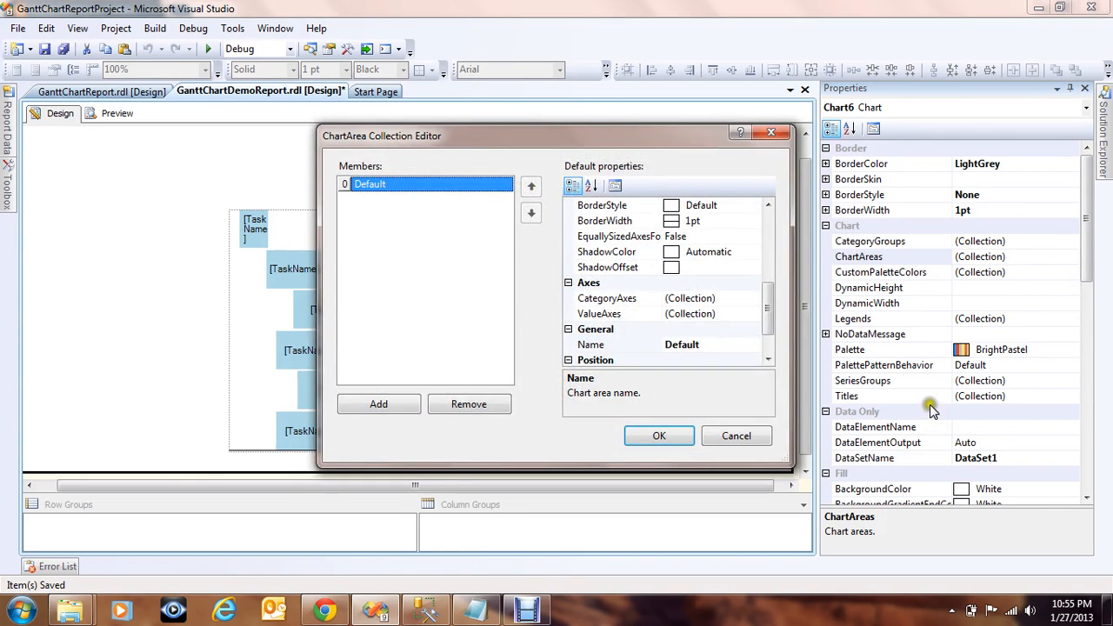
left_click(761, 300)
left_click(756, 299)
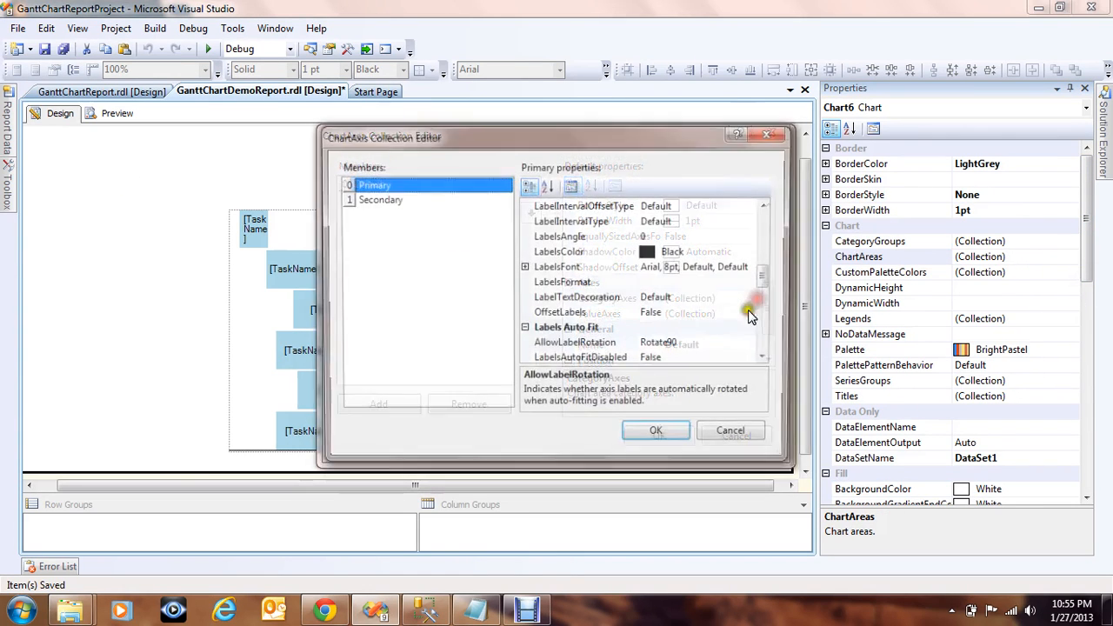
left_click(571, 185)
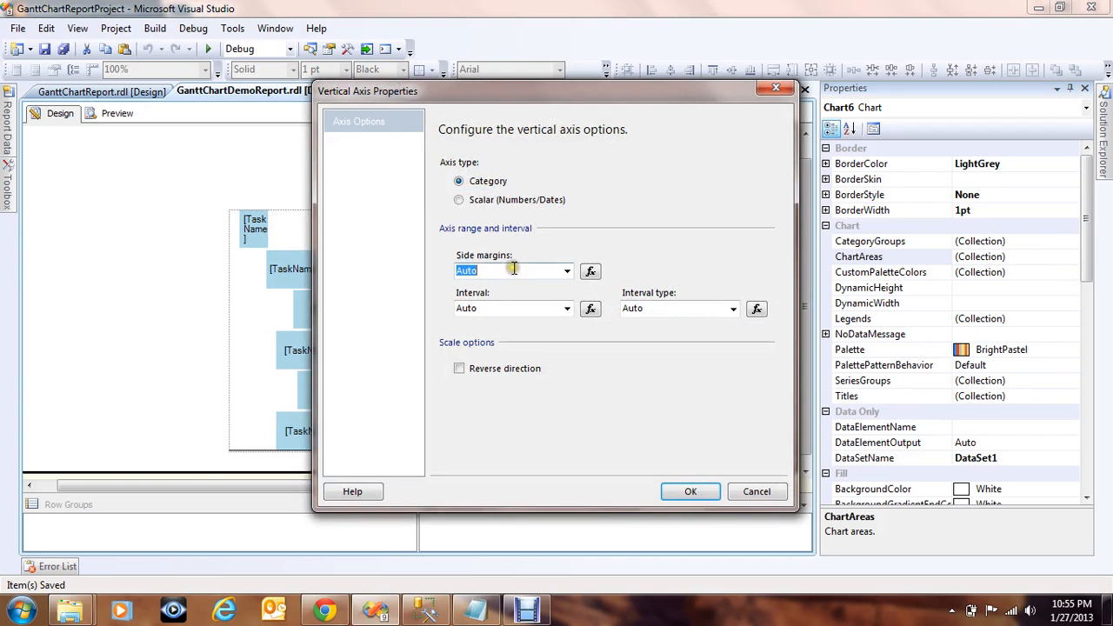
left_click(566, 271)
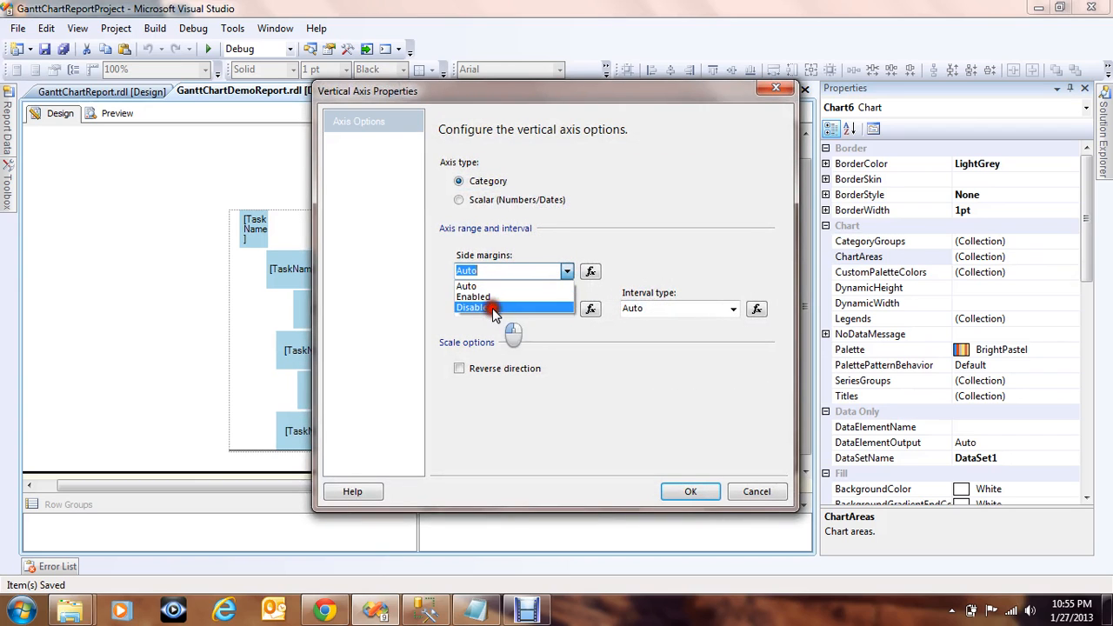
left_click(492, 307)
left_click(691, 491)
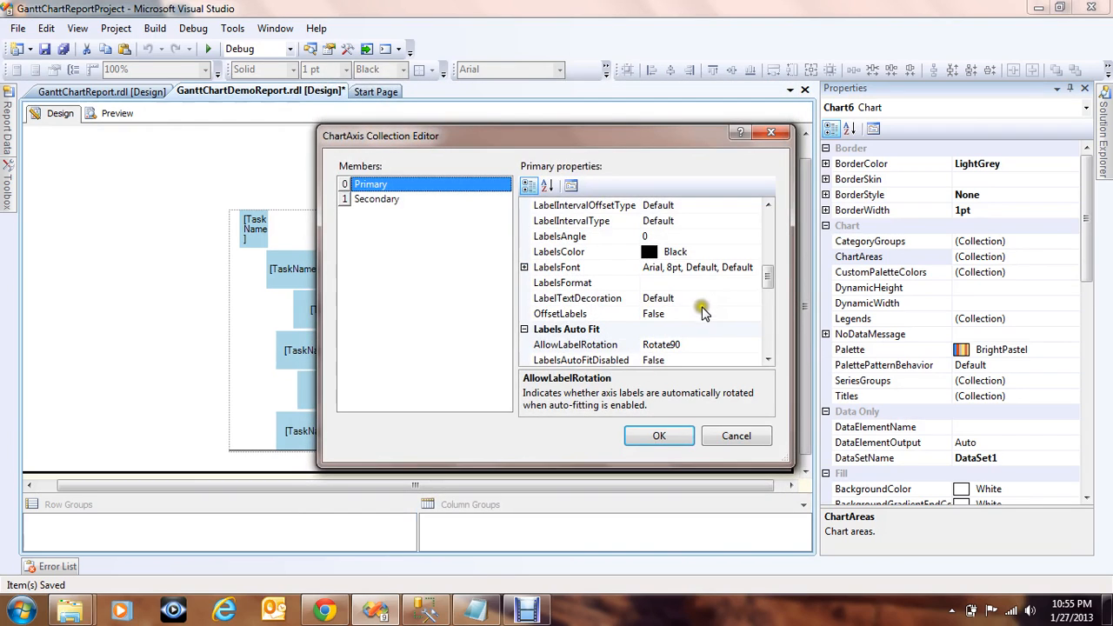
left_click(663, 437)
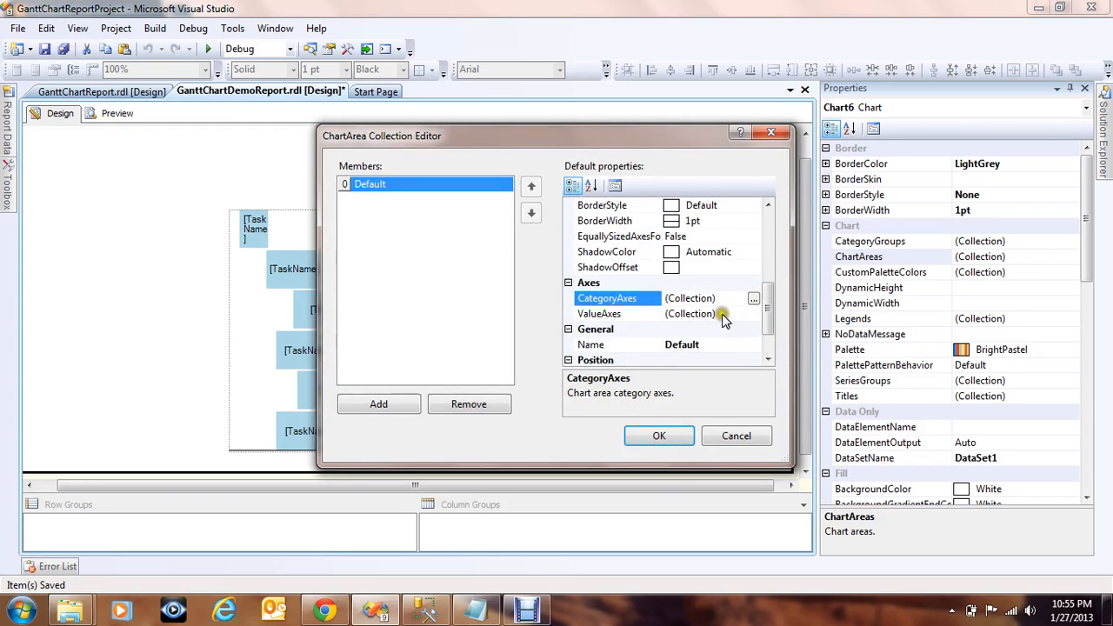
Set the primary value axis Margin of the header chart above the month labels to False and apply the chart area changes.
left_click(725, 315)
left_click(753, 314)
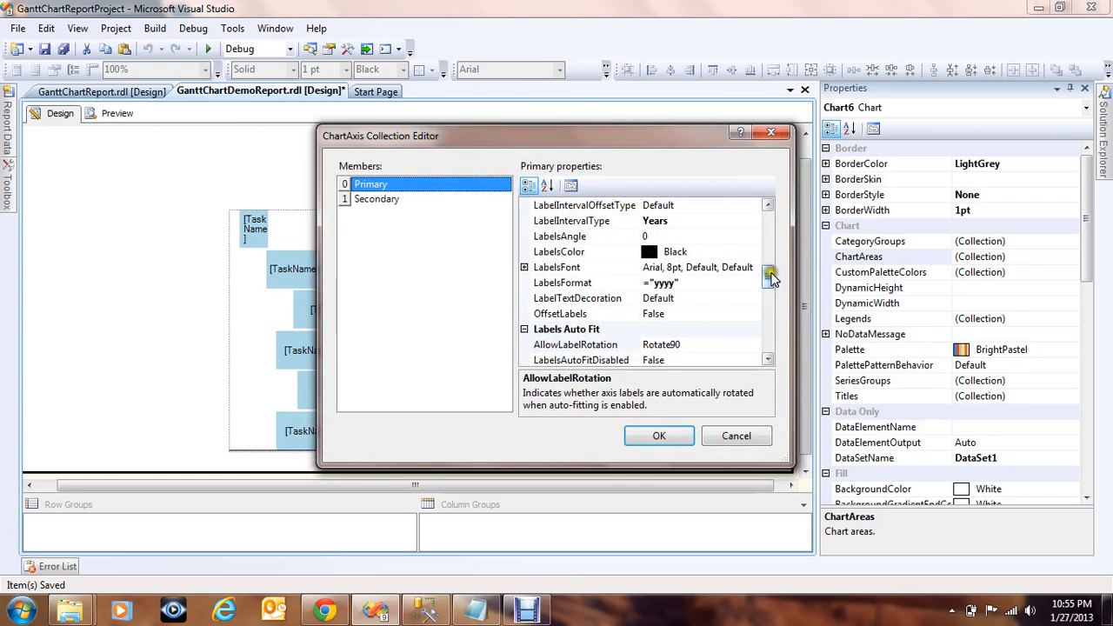
left_click_drag(770, 277, 769, 318)
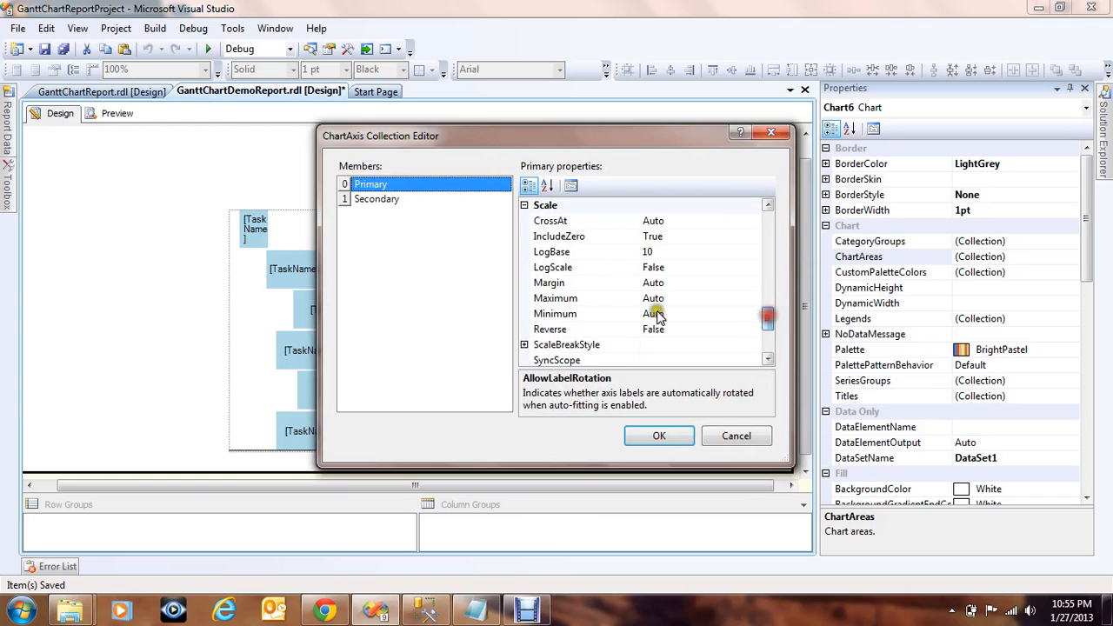
left_click(556, 286)
left_click(753, 283)
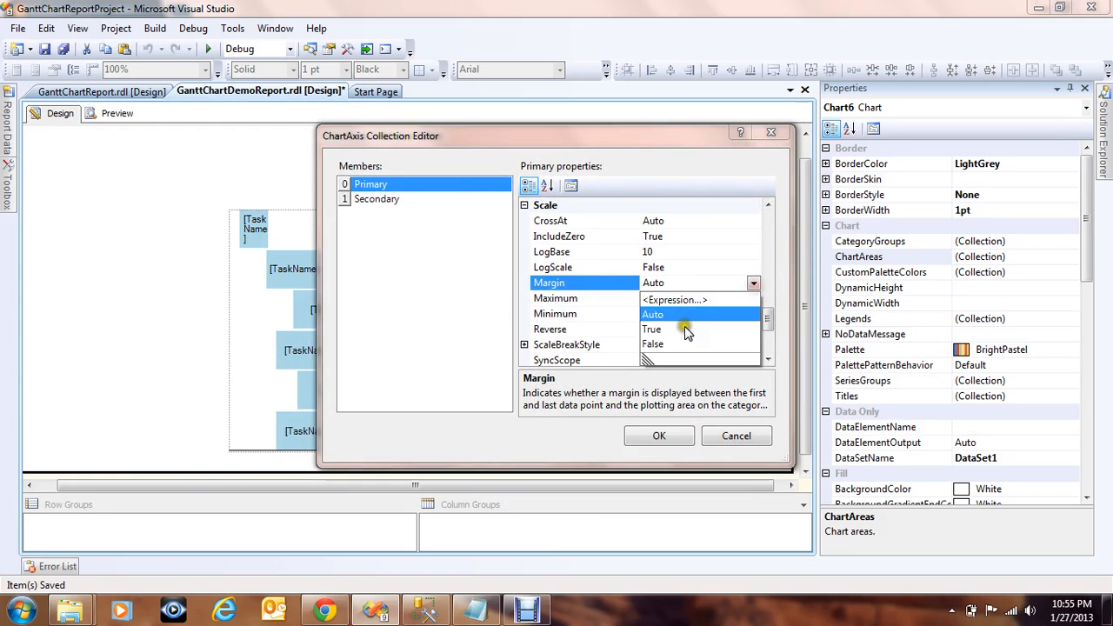
left_click(654, 345)
left_click(672, 439)
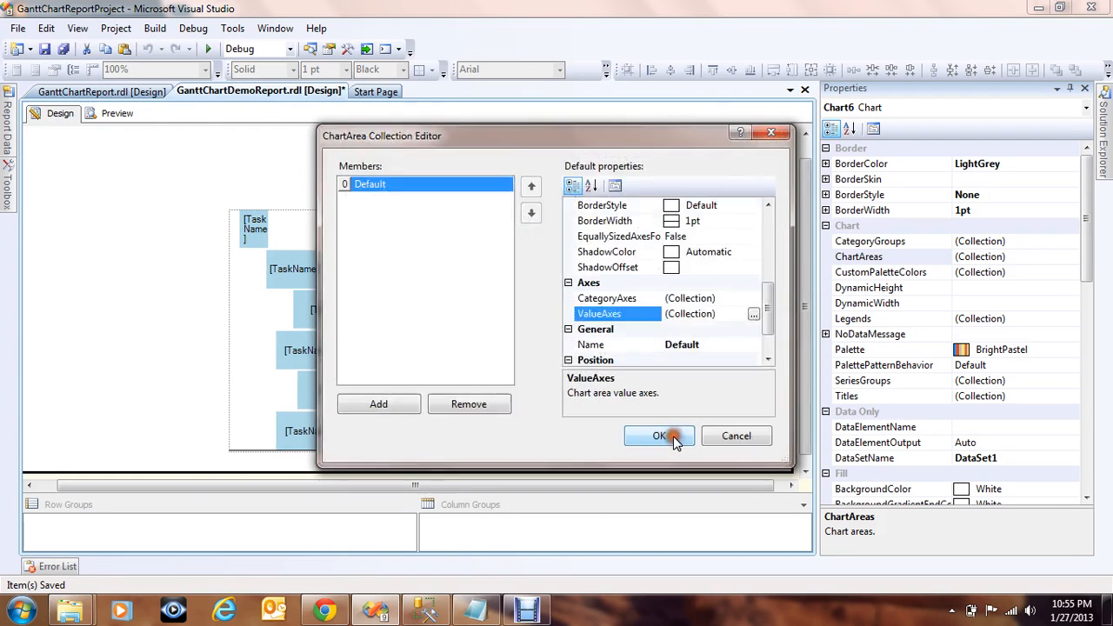
left_click(671, 439)
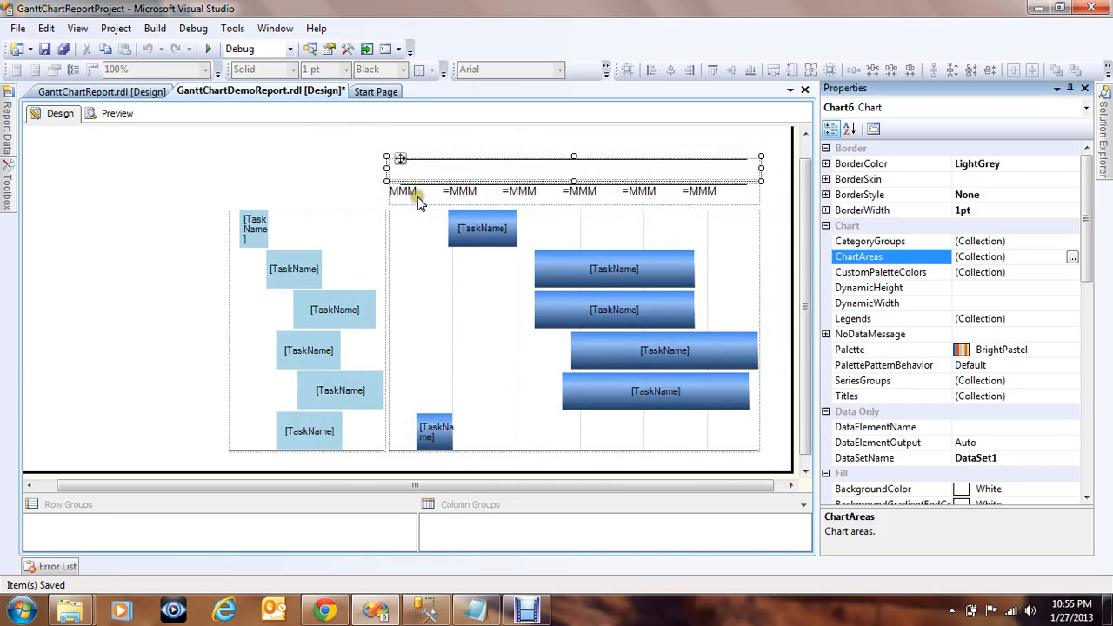
Disable the side margins of the primary category axis in the month label chart's area.
left_click(417, 197)
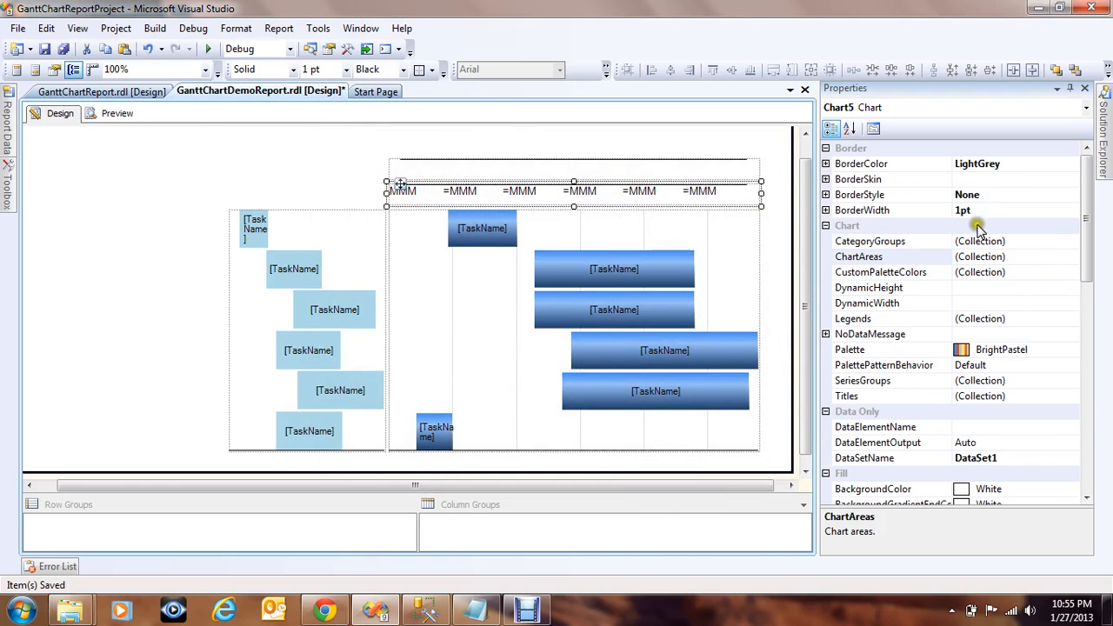
left_click(1073, 258)
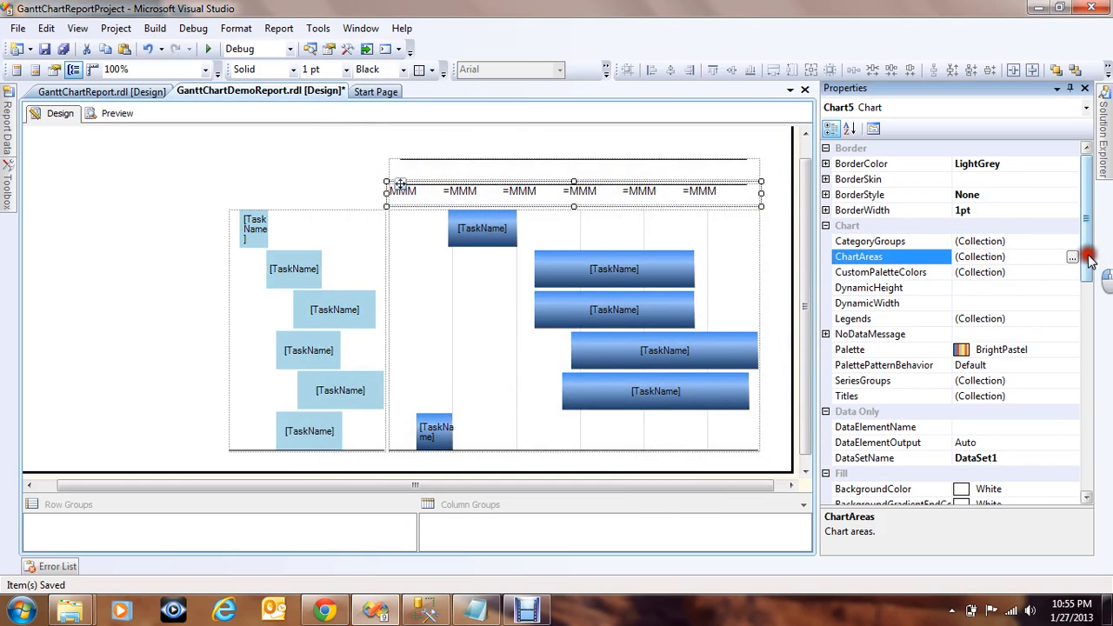
left_click_drag(1087, 259, 1089, 277)
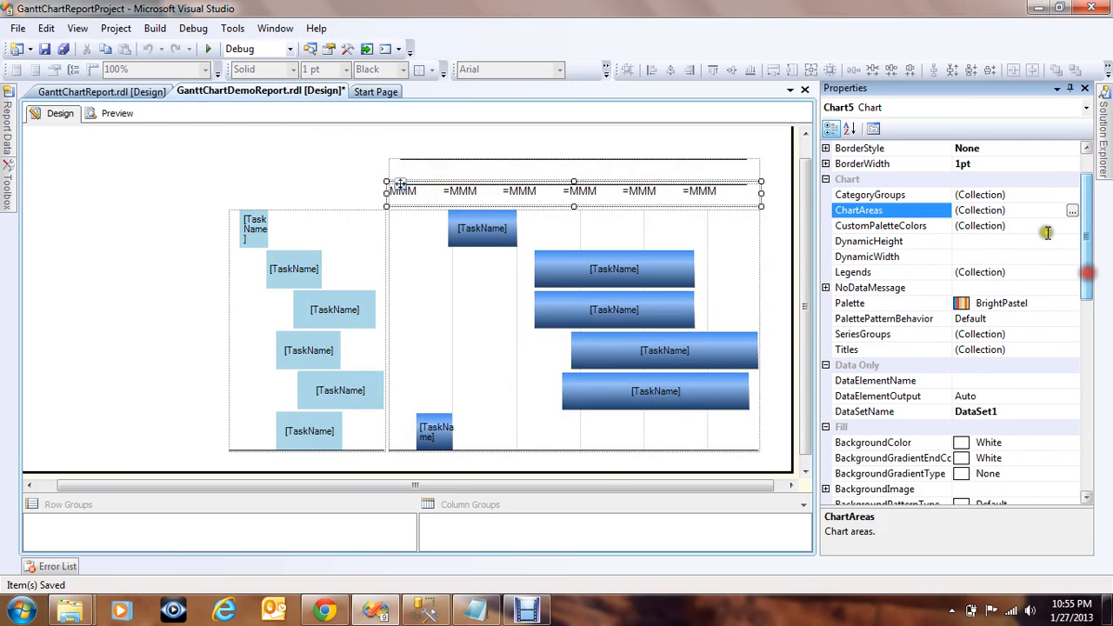
left_click(1072, 210)
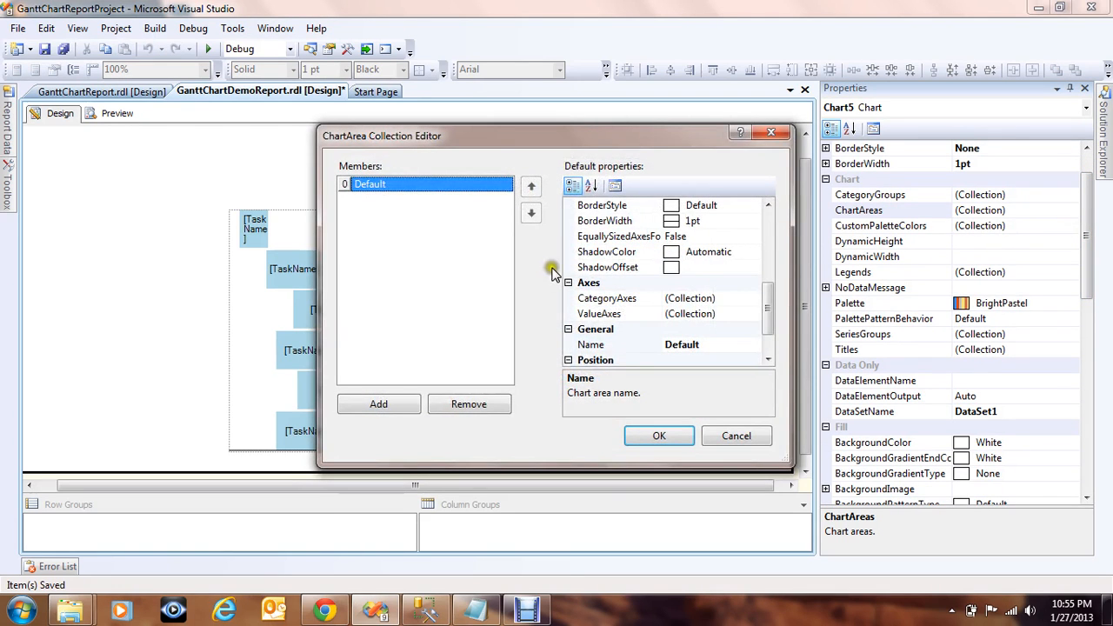
left_click(735, 300)
left_click(763, 299)
left_click(570, 185)
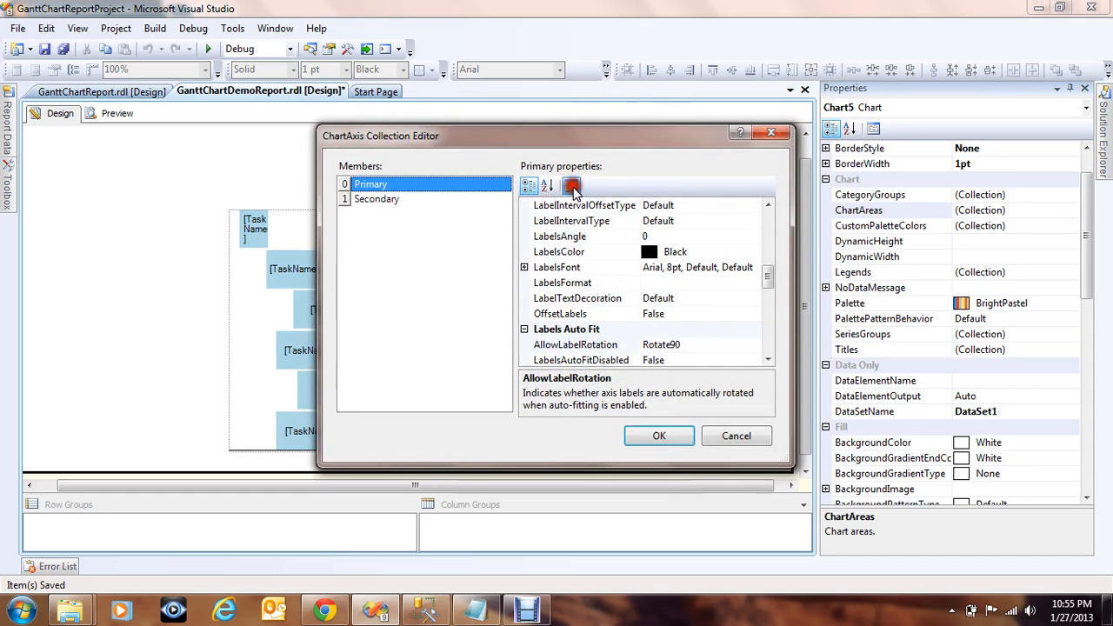
left_click(567, 271)
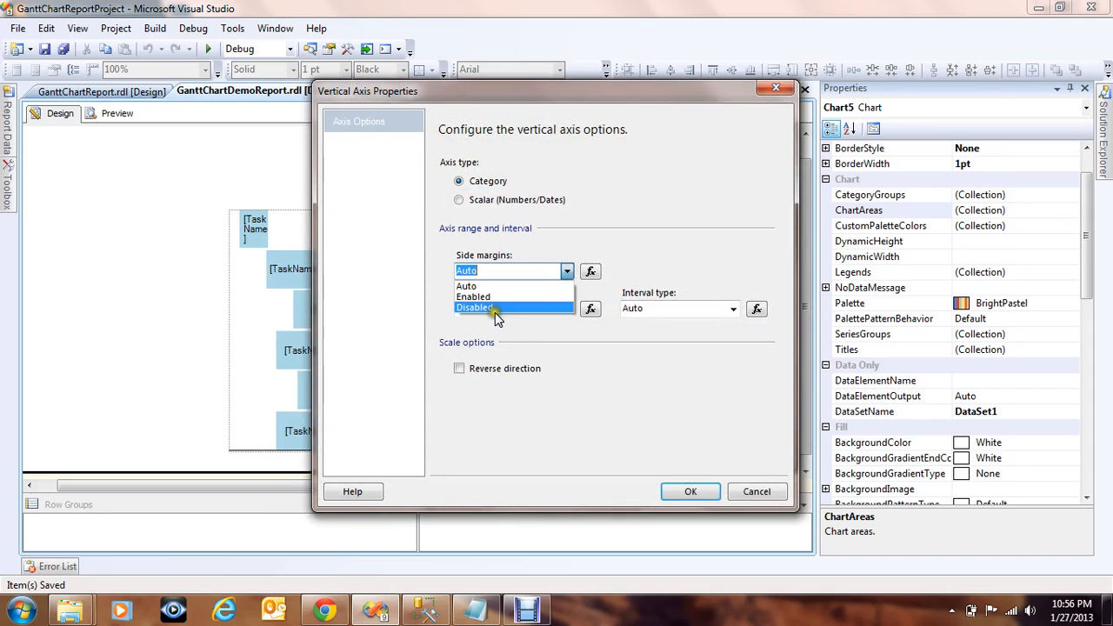
left_click(491, 304)
left_click(687, 491)
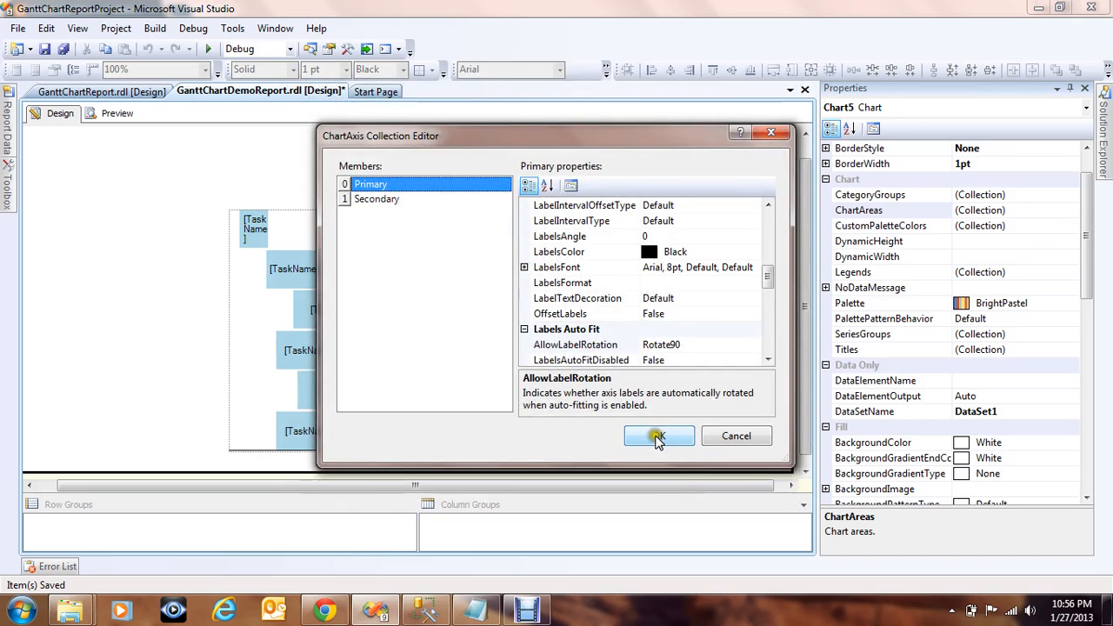
left_click(658, 436)
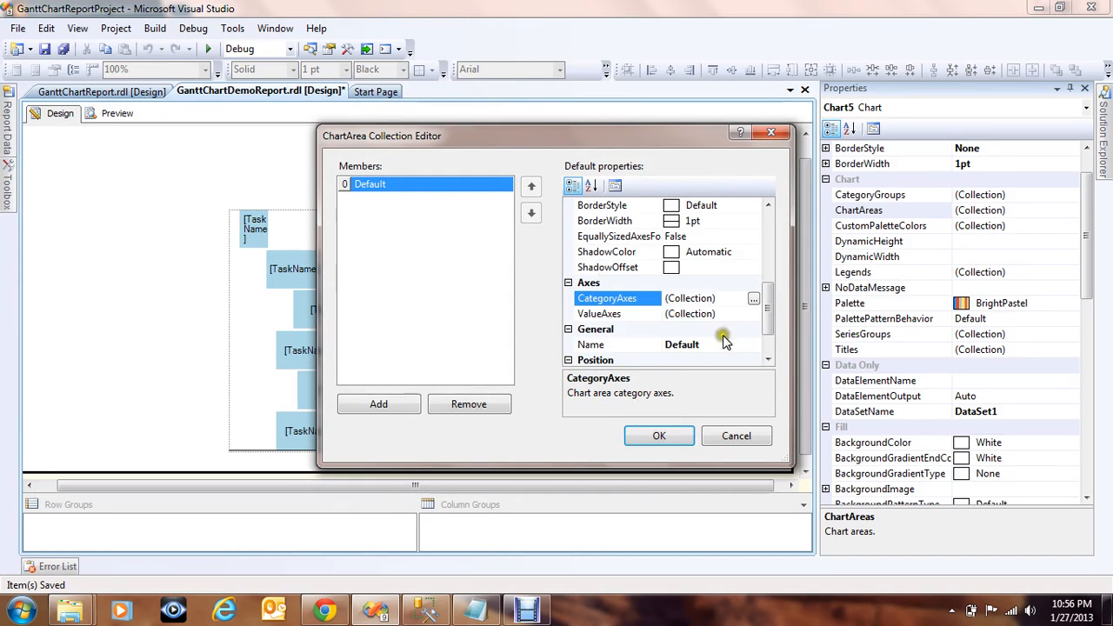
Set the primary value axis Margin of the month label chart to False, apply the chart area changes and save the report.
left_click(743, 313)
left_click(754, 314)
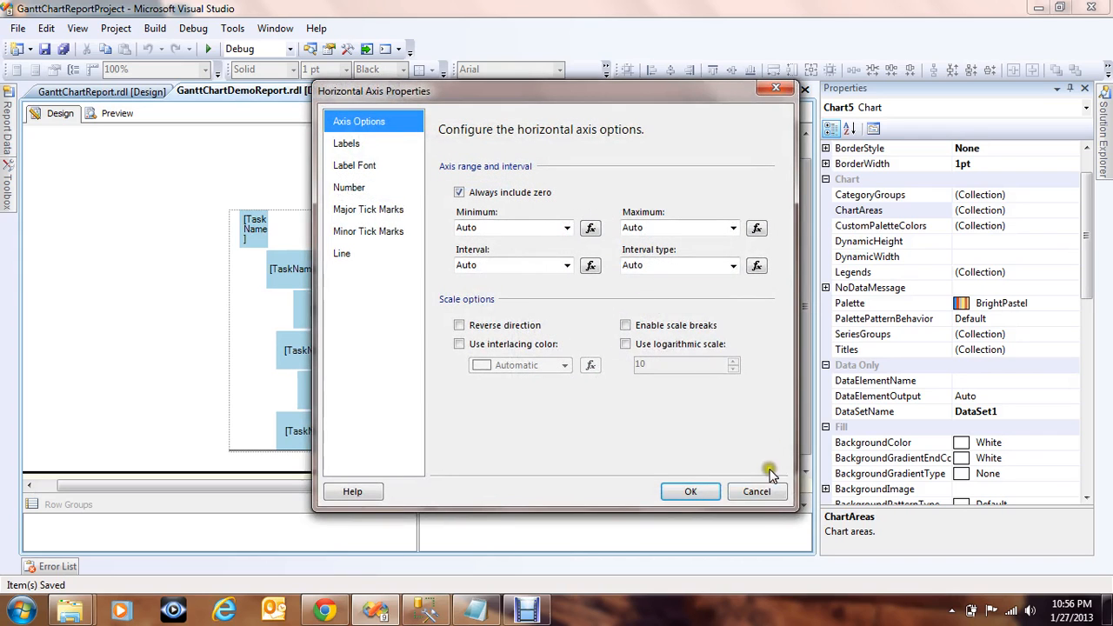
left_click(769, 487)
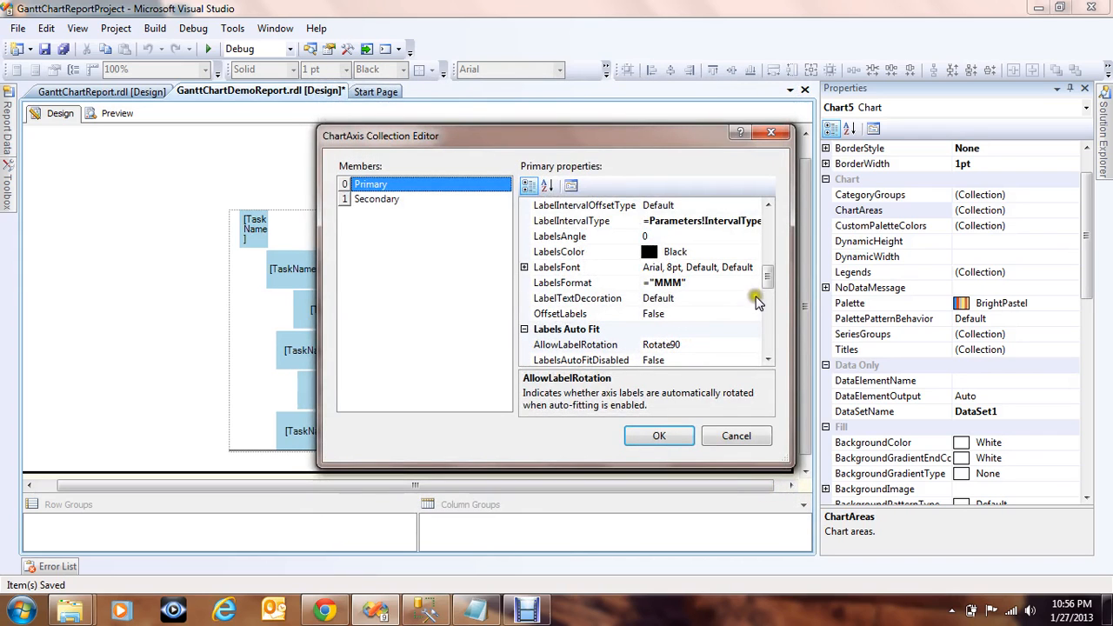
left_click_drag(769, 291, 772, 322)
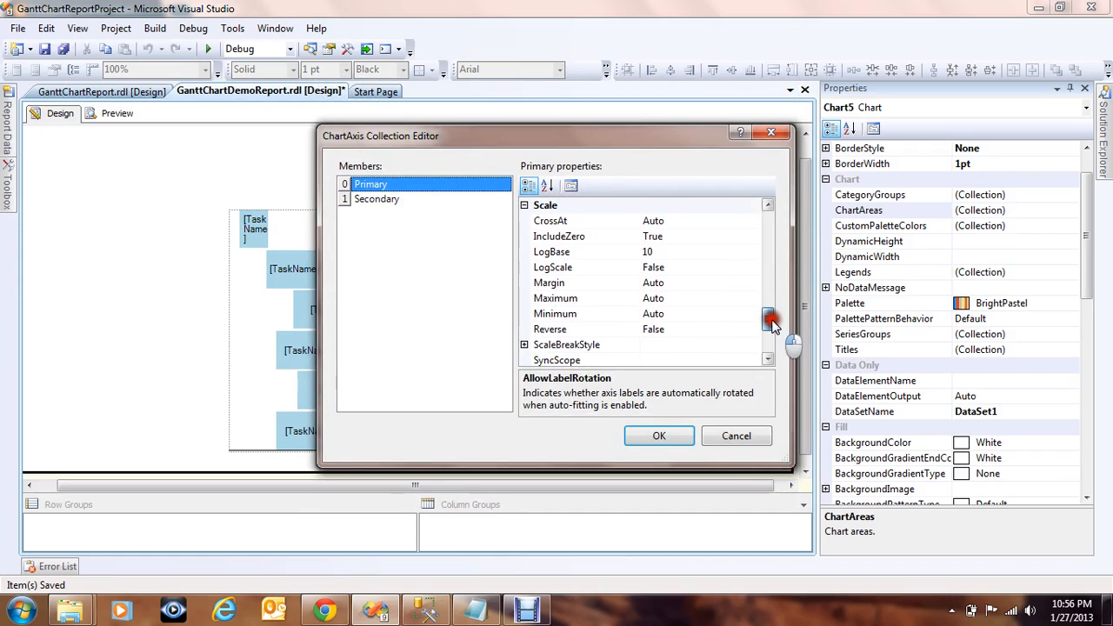
left_click(567, 284)
left_click(752, 284)
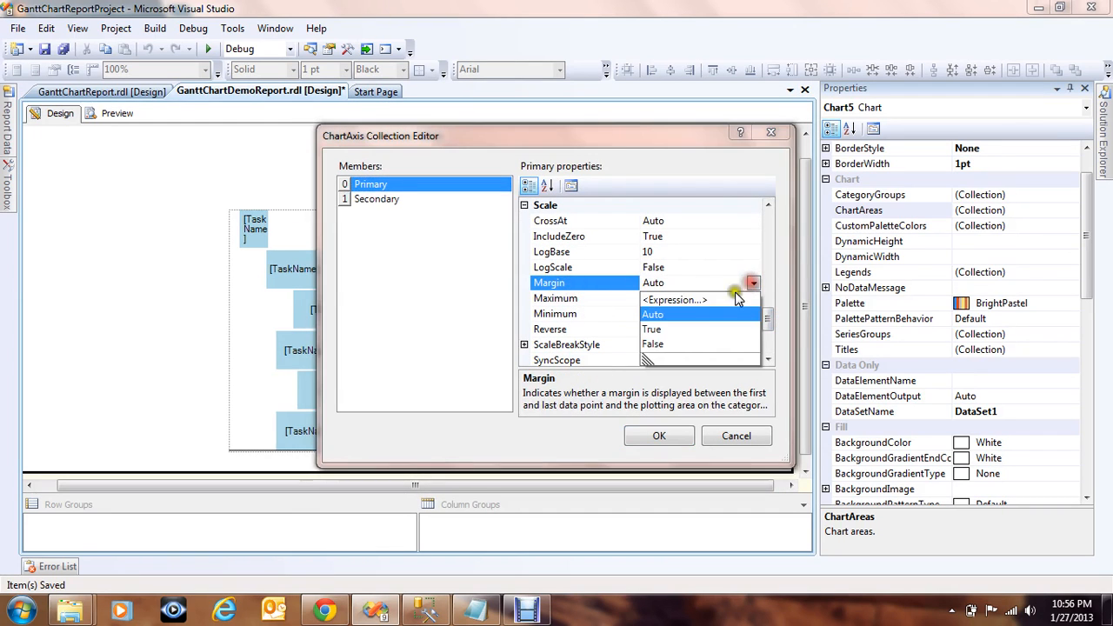
left_click(654, 343)
left_click(671, 436)
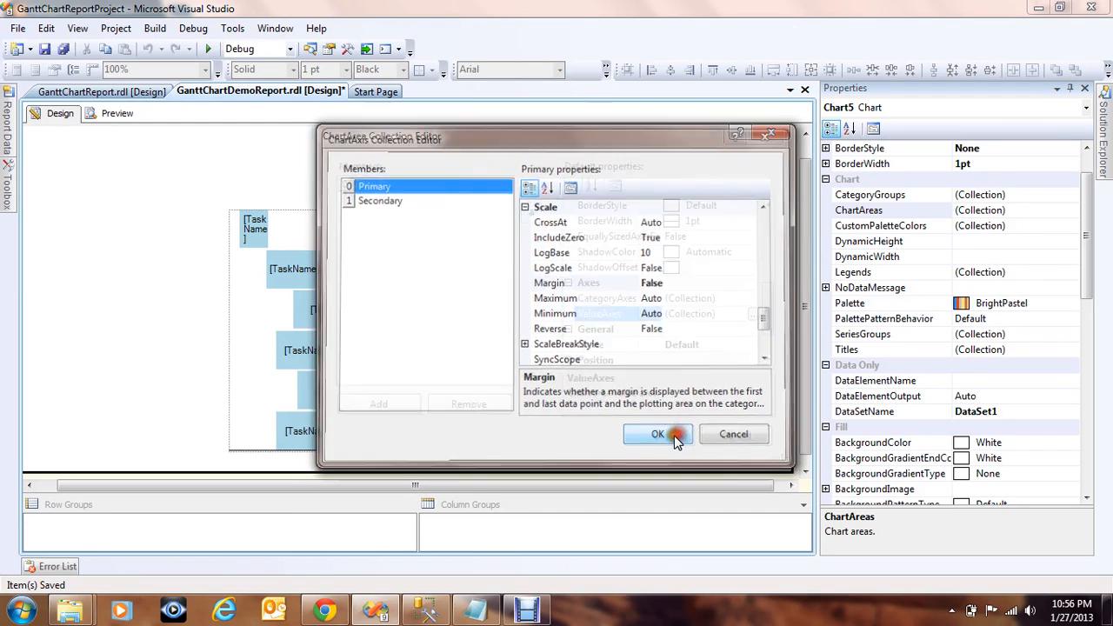
left_click(661, 435)
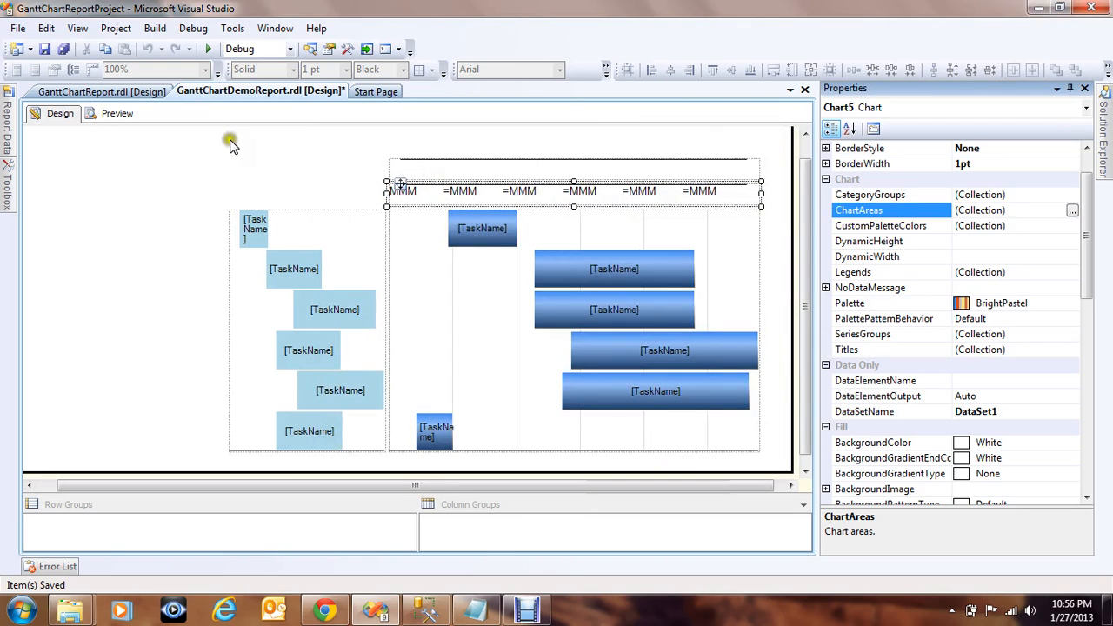
left_click(64, 49)
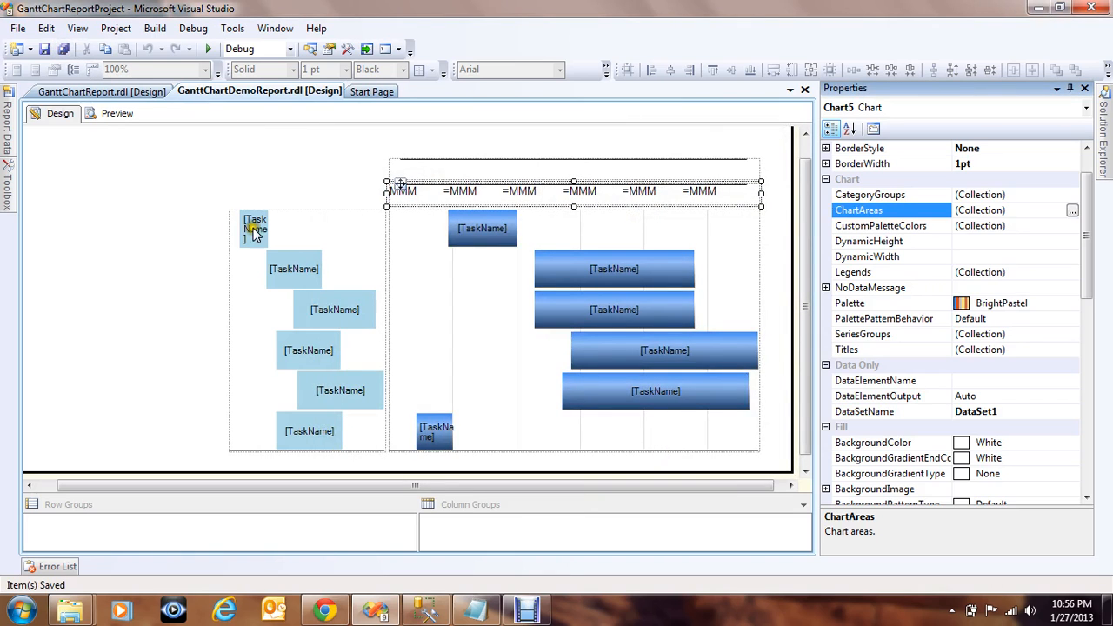
left_click(189, 225)
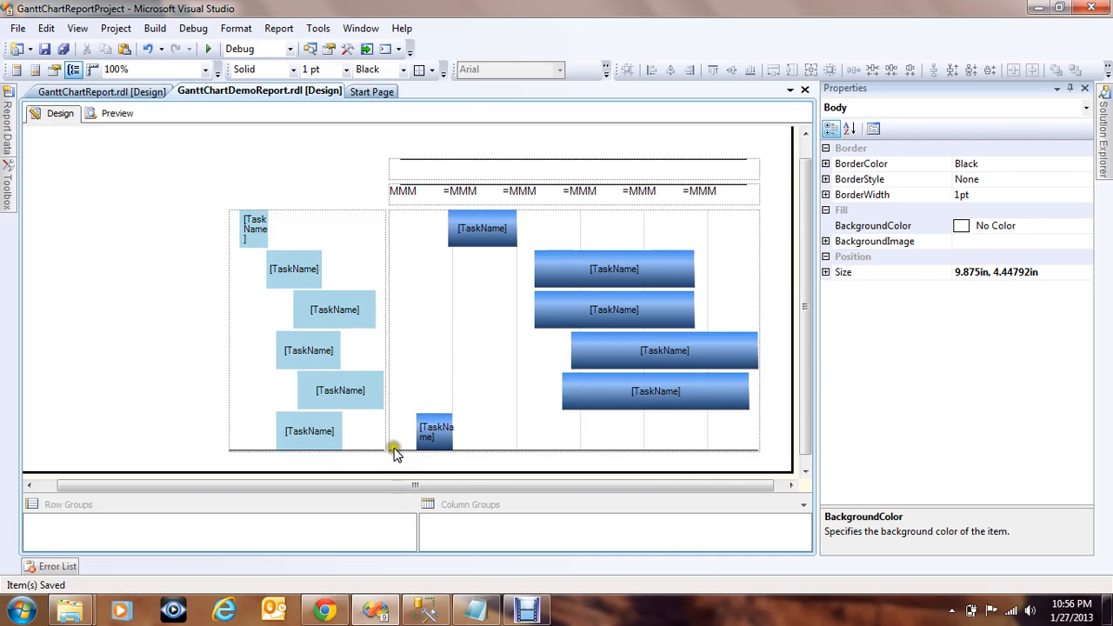
left_click(416, 167)
left_click(421, 193)
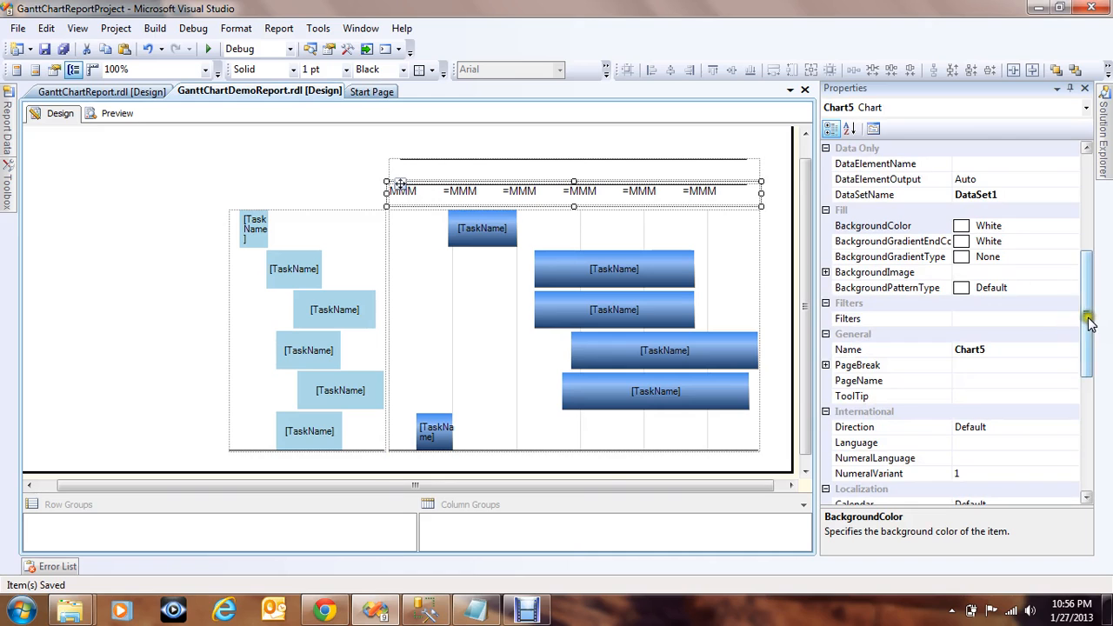
left_click_drag(1090, 322, 1087, 452)
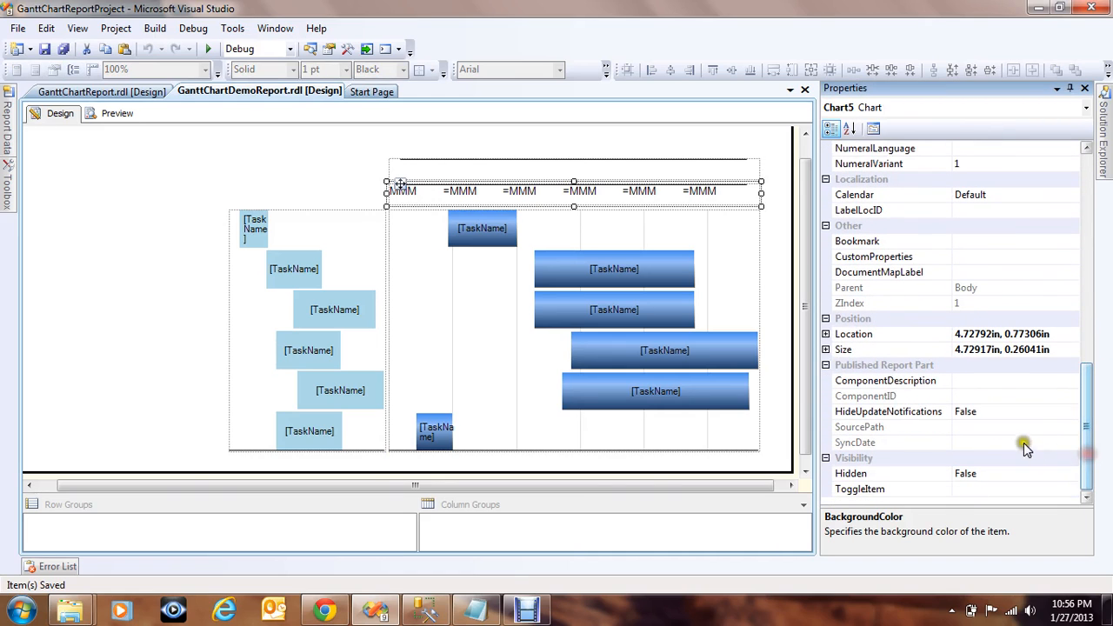
left_click(323, 181)
Enable CustomPosition for the chart area of the month label chart.
left_click(431, 197)
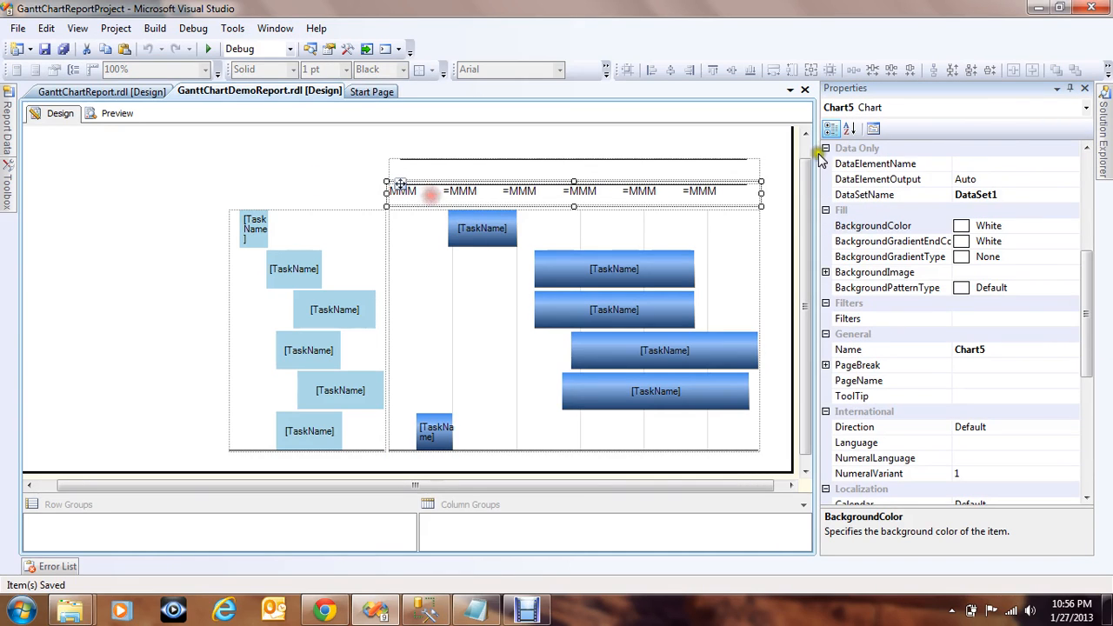
left_click_drag(1091, 269, 1087, 178)
left_click(931, 241)
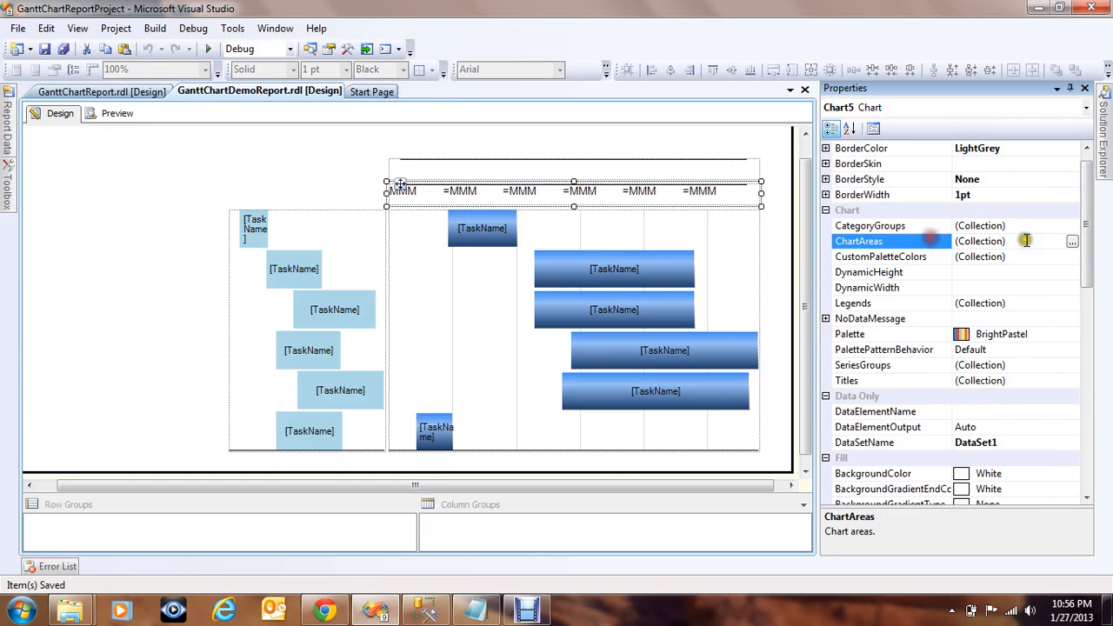
left_click(1073, 242)
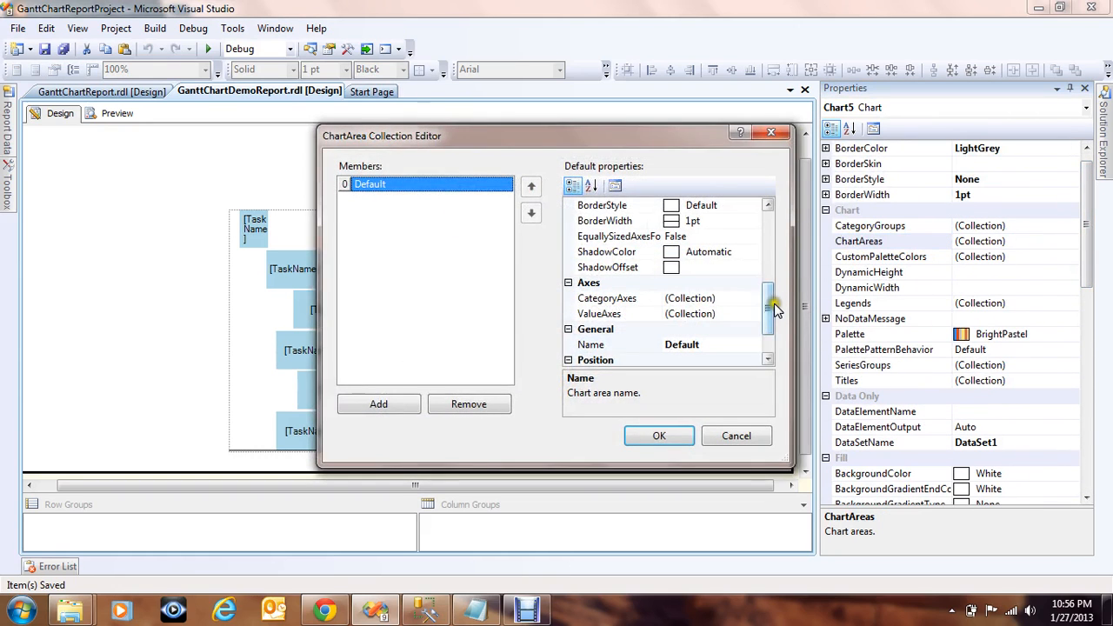
left_click(770, 337)
left_click(581, 346)
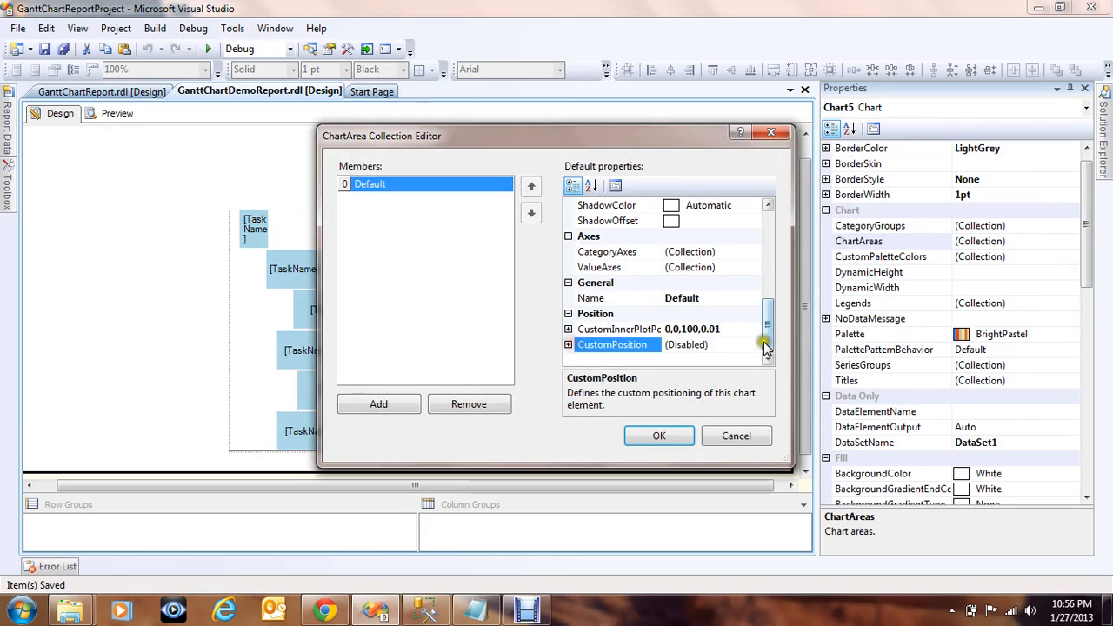
left_click(569, 345)
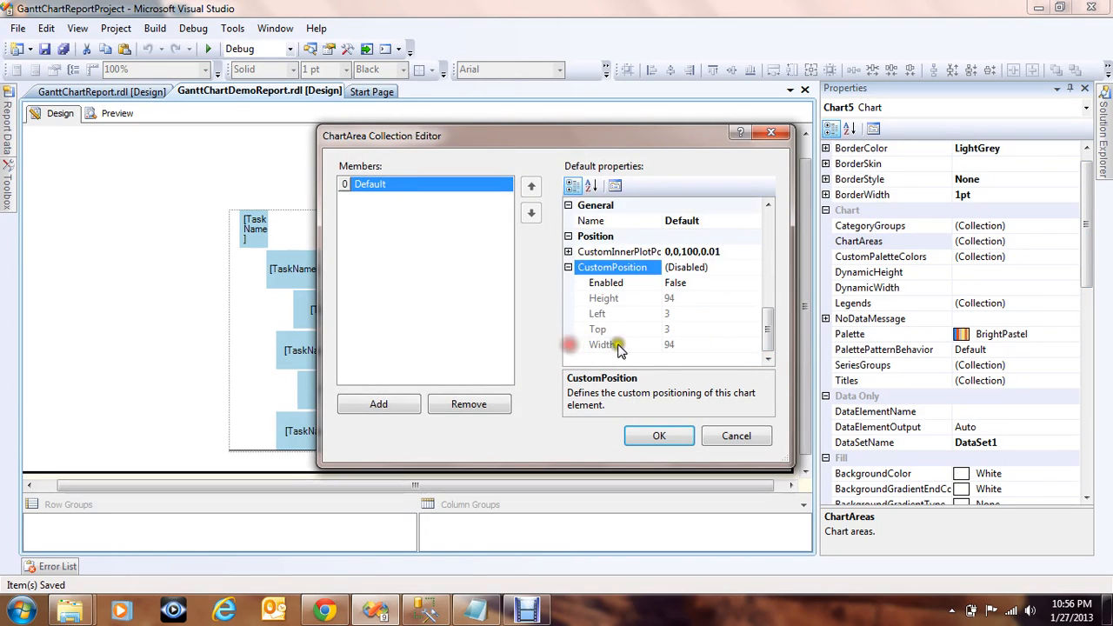
left_click(696, 283)
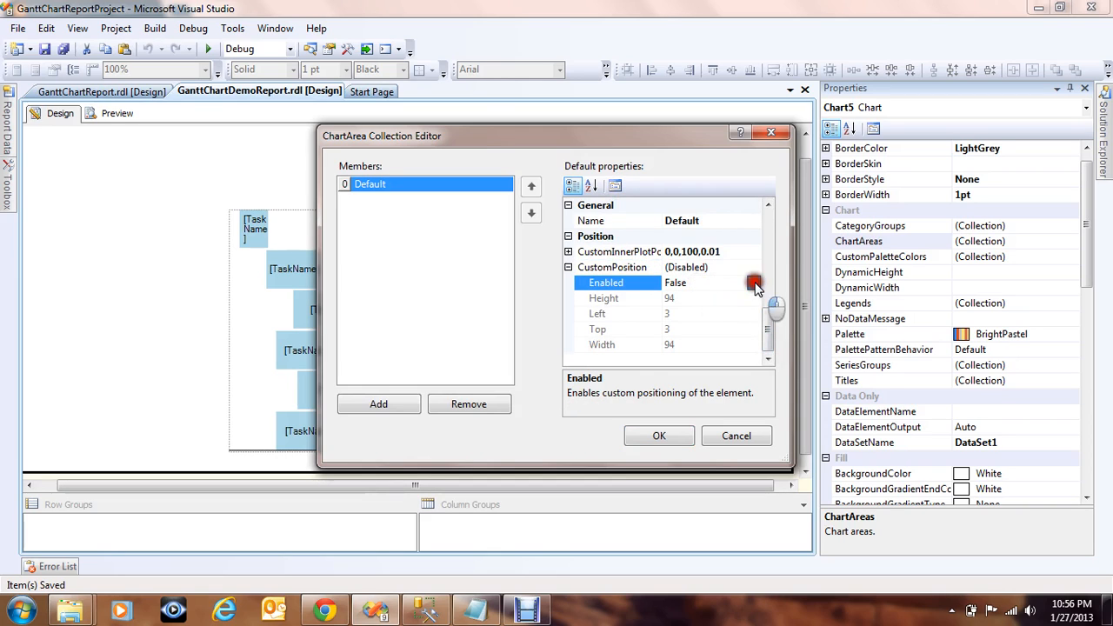
left_click(754, 283)
Set the month label chart area's custom position to height 100, left 0, top 0 and width 100, and apply it.
left_click(688, 298)
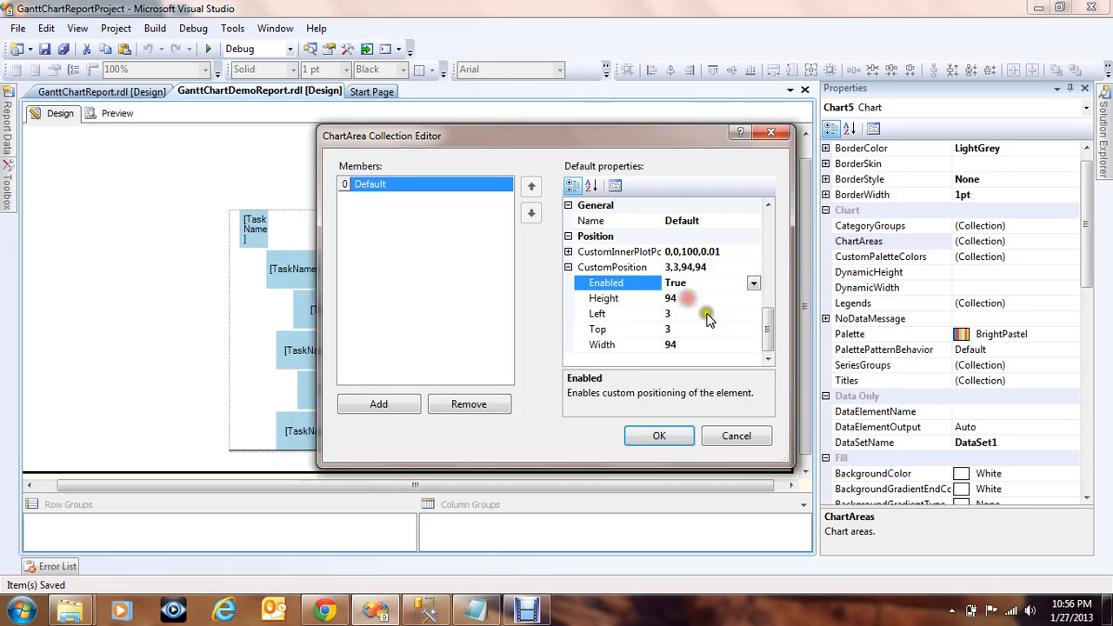
left_click(693, 314)
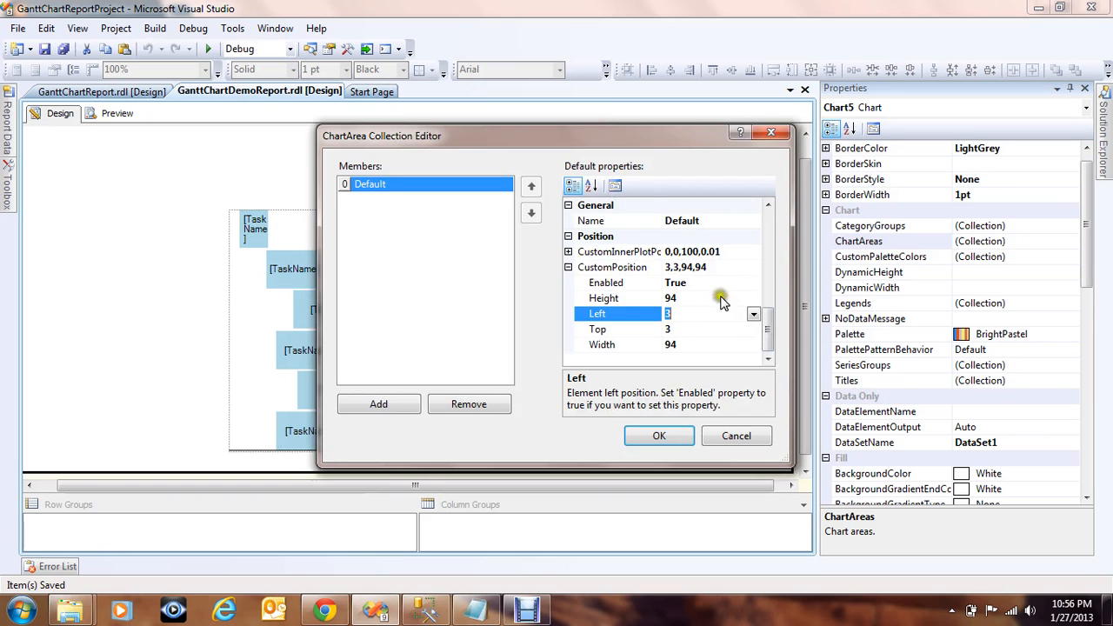
left_click_drag(604, 139, 257, 204)
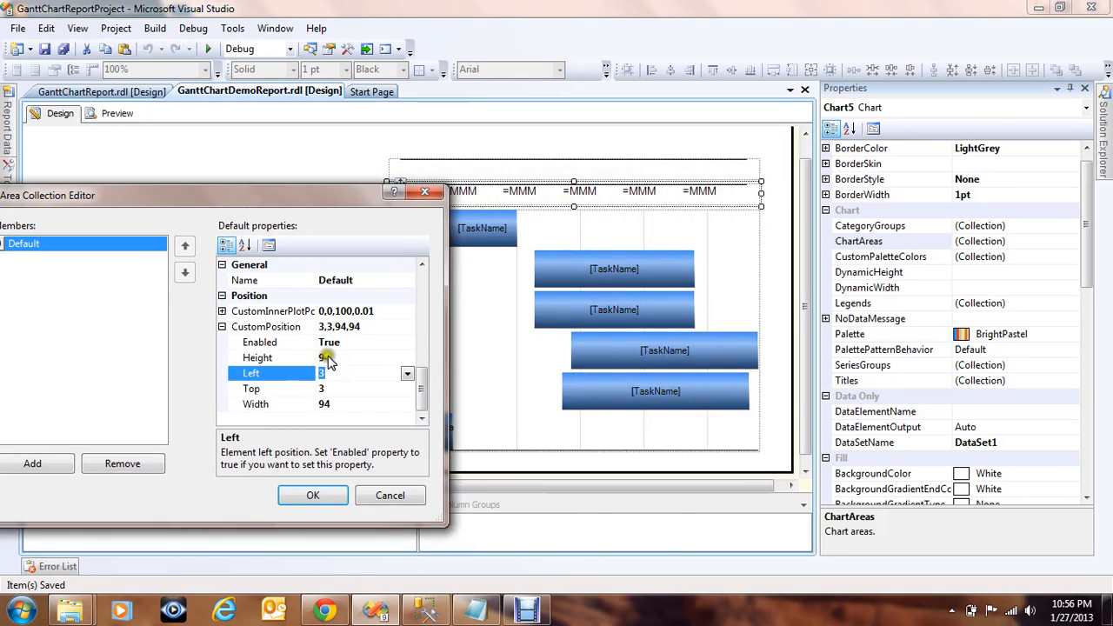
left_click(341, 358)
type("100")
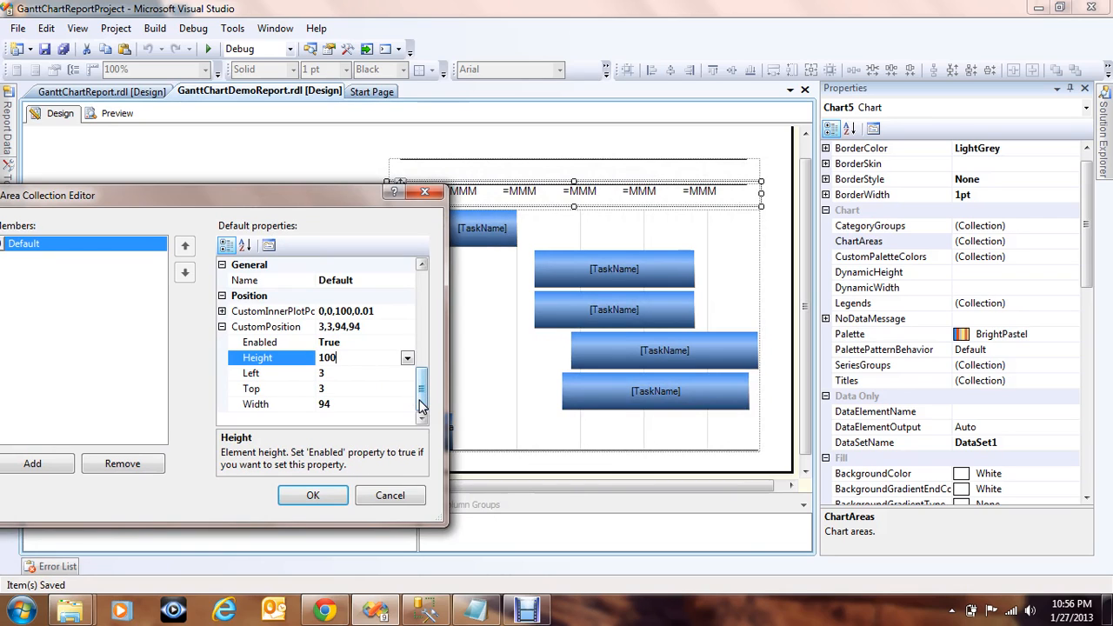
left_click(341, 372)
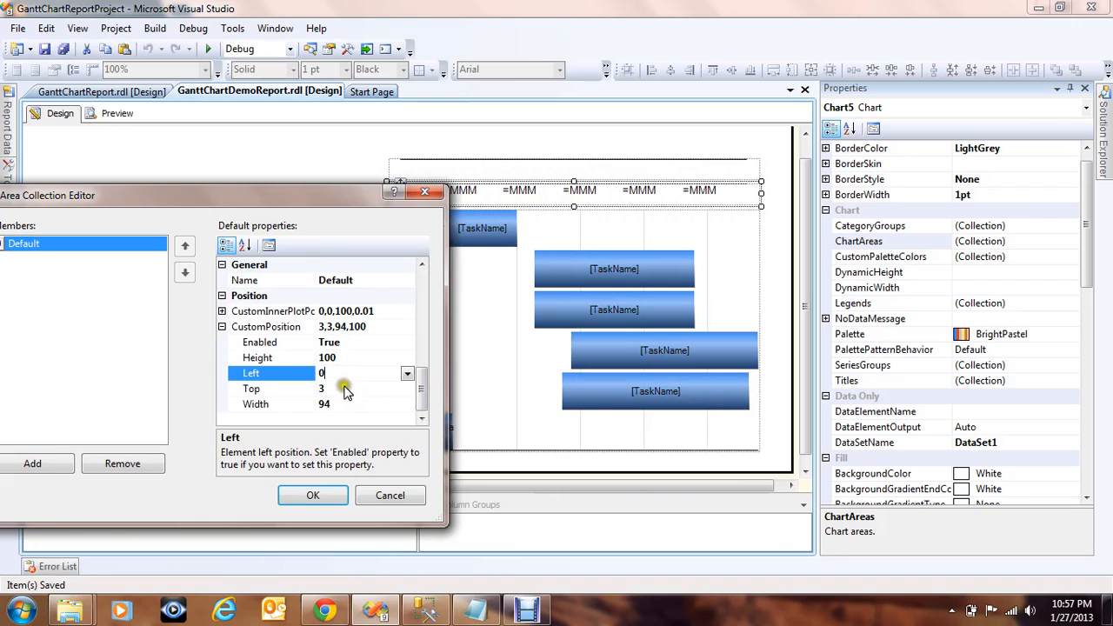
left_click(344, 389)
left_click(341, 405)
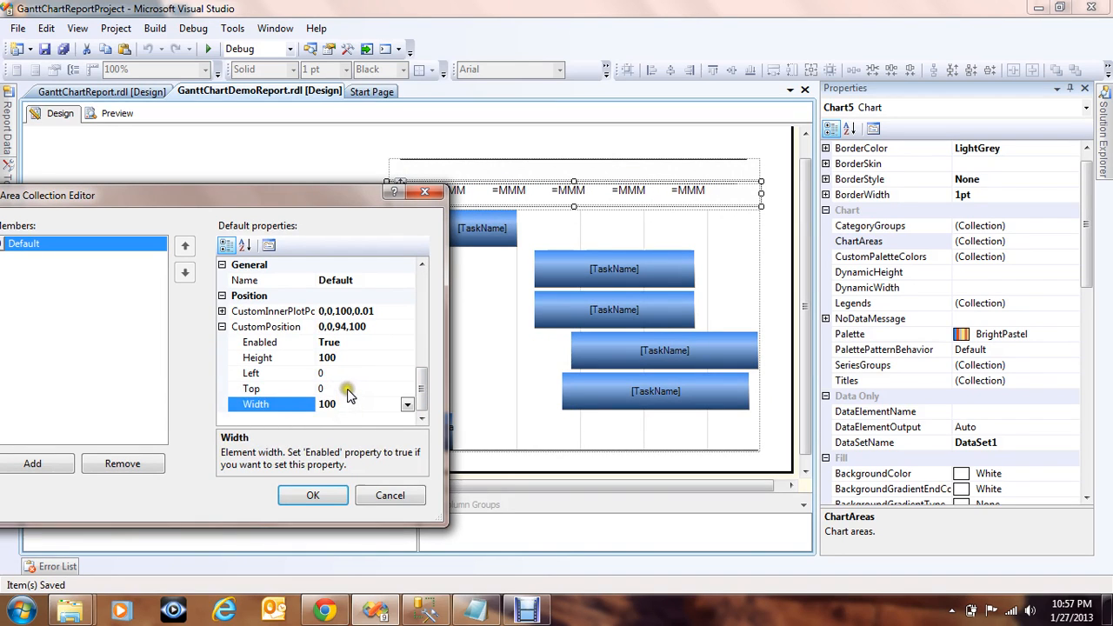
left_click(347, 390)
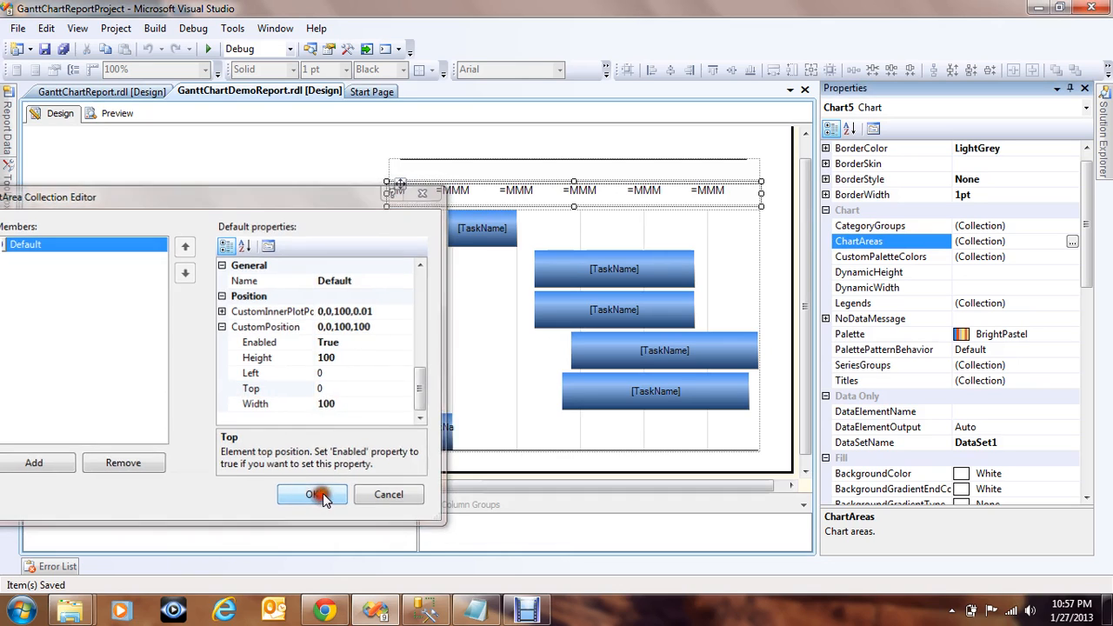
left_click(313, 494)
Enable CustomPosition for the chart area of the topmost header chart above the month labels.
left_click(333, 183)
left_click(426, 200)
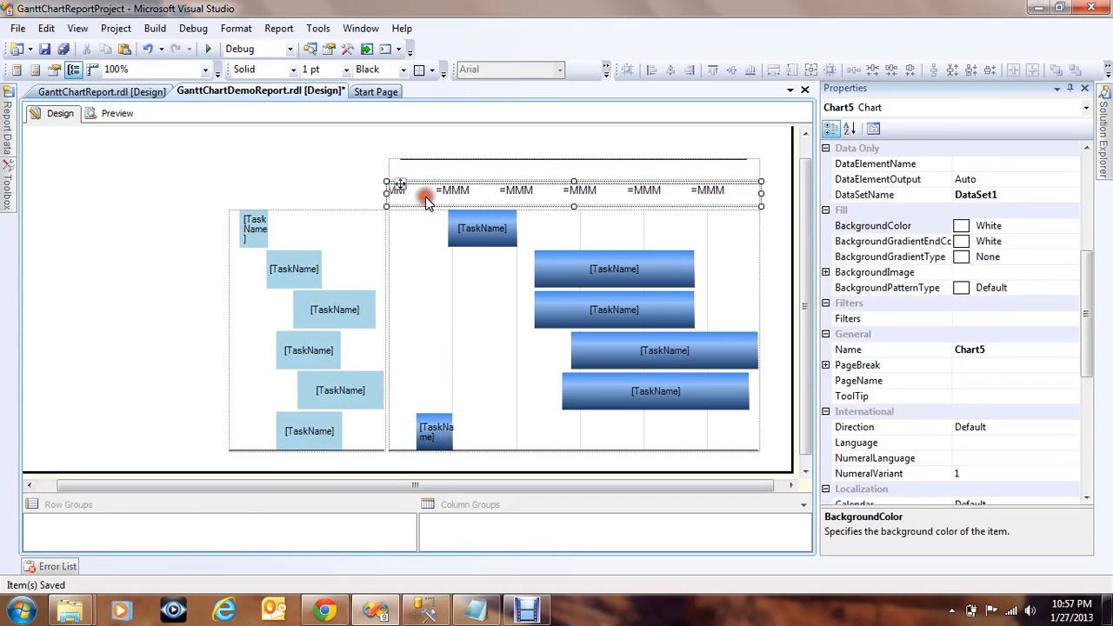
left_click(426, 173)
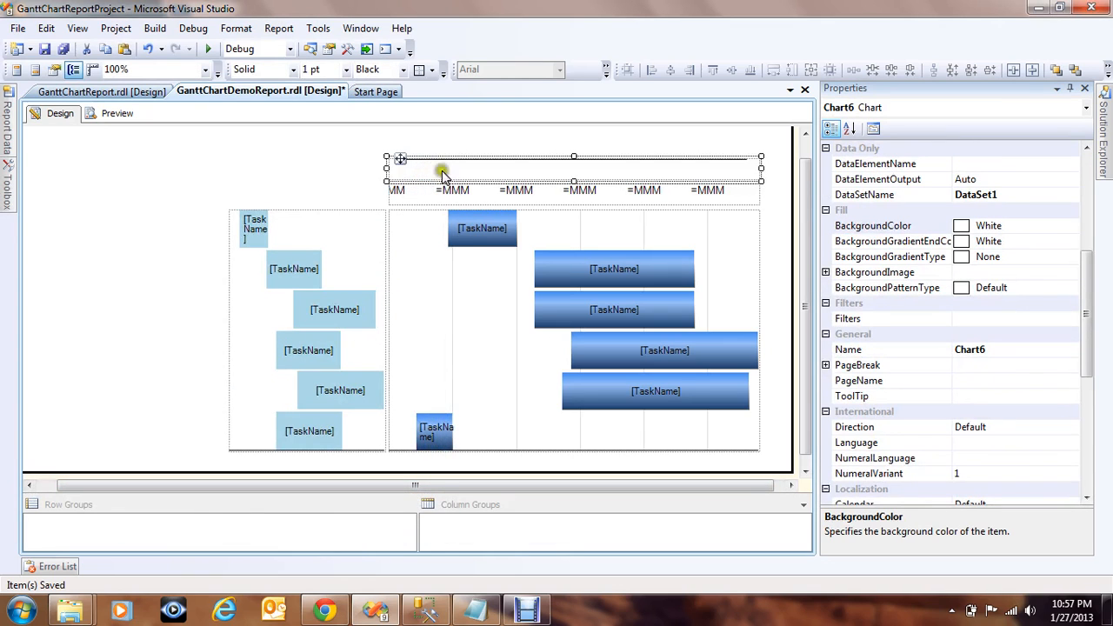
left_click_drag(1083, 290, 1081, 174)
left_click(1029, 257)
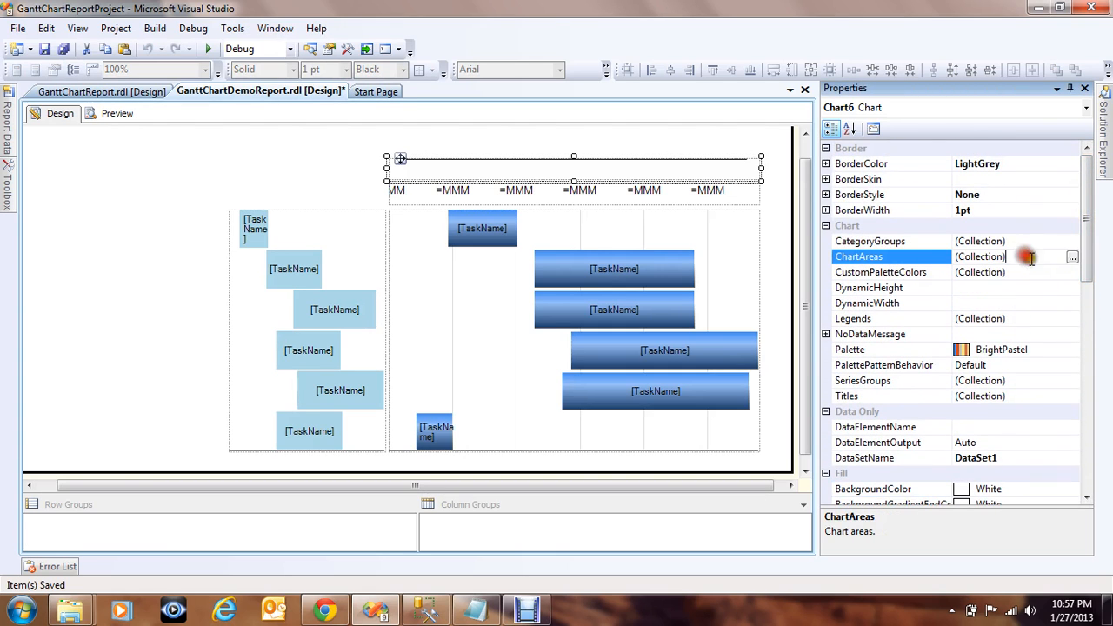
left_click(1073, 258)
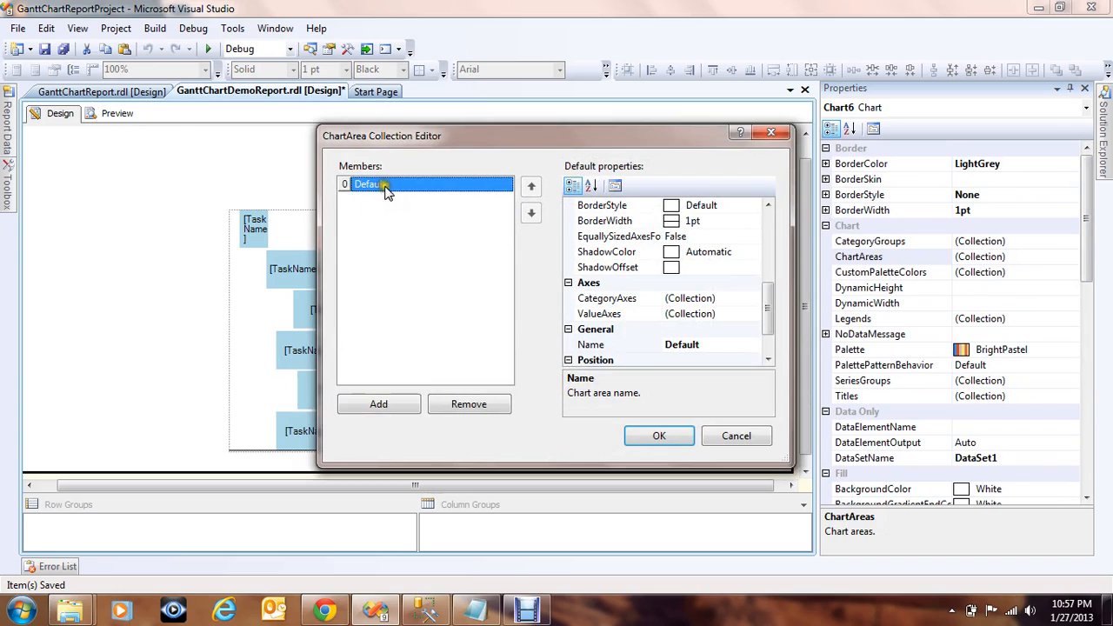
left_click_drag(780, 305, 785, 339)
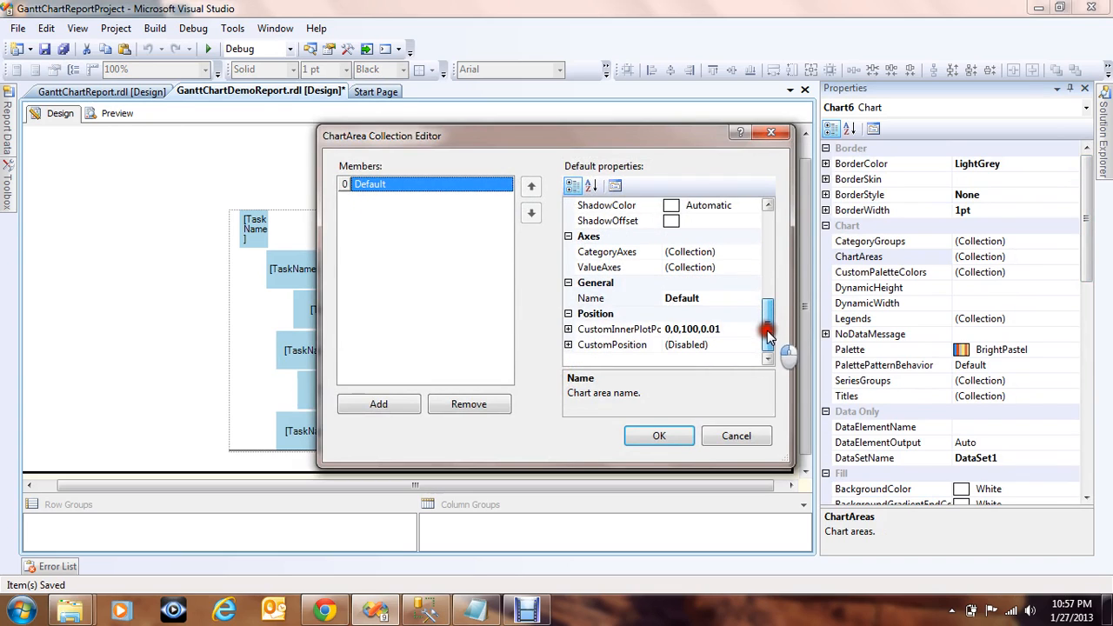
left_click(569, 344)
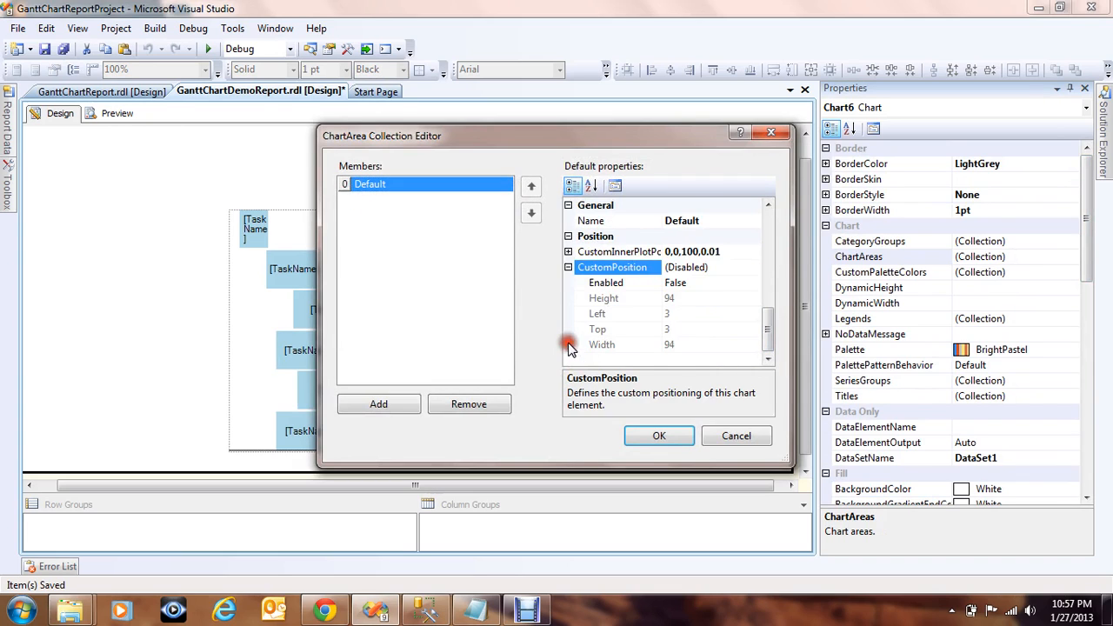
left_click(695, 300)
left_click(700, 284)
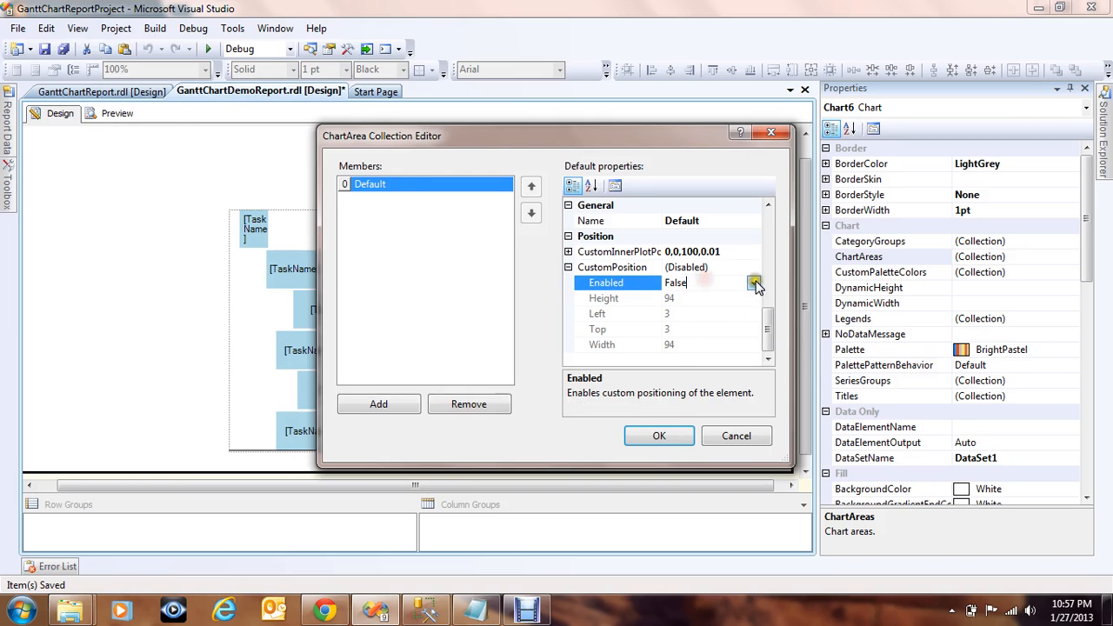
left_click(753, 282)
left_click(704, 300)
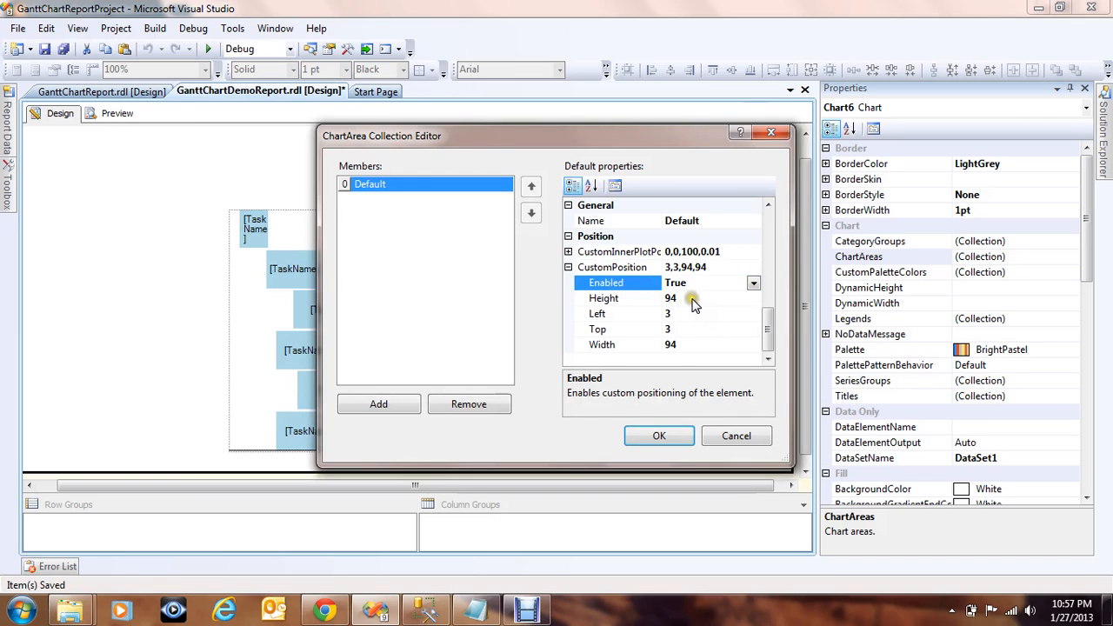
Set that chart area's custom position to height 100, left 0, top 0 and width 100, apply it and save the report.
left_click(693, 300)
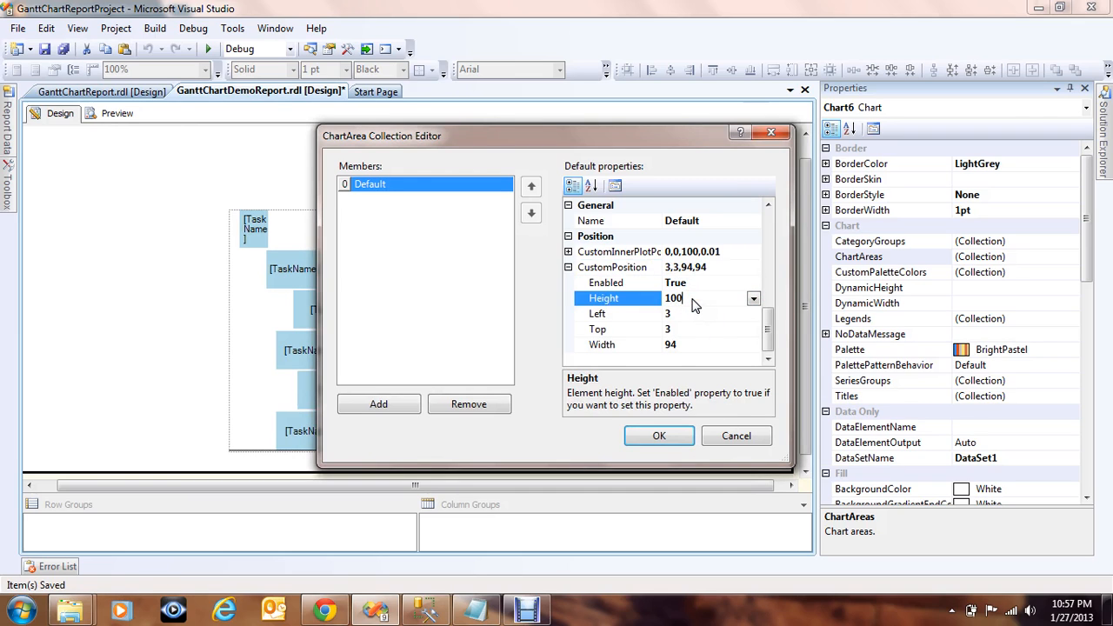
left_click(692, 317)
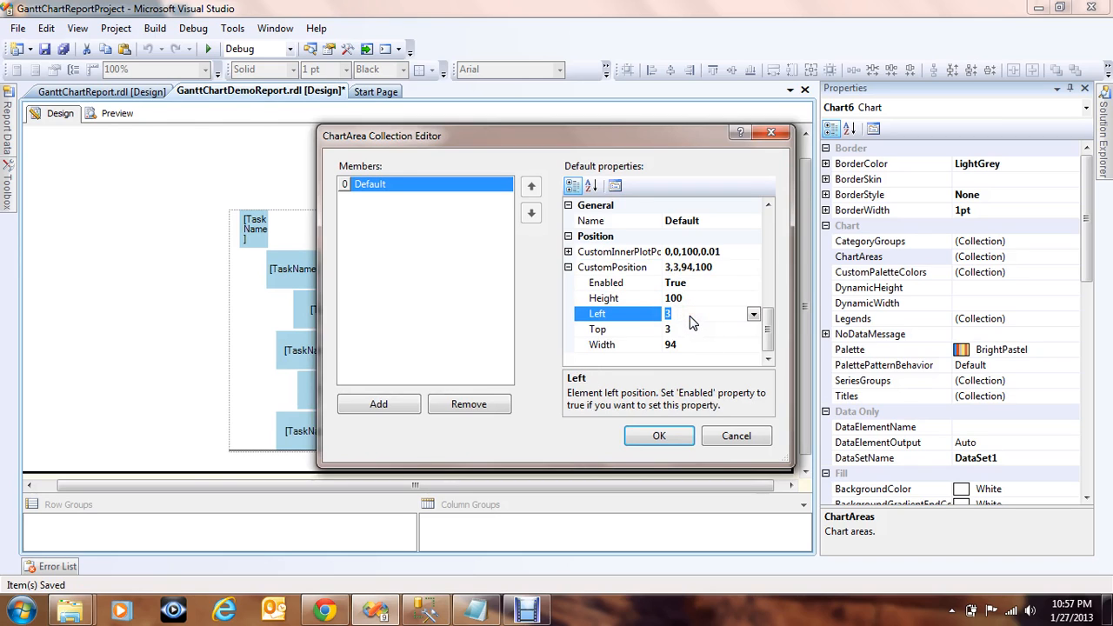
left_click(691, 329)
type("0")
left_click(694, 344)
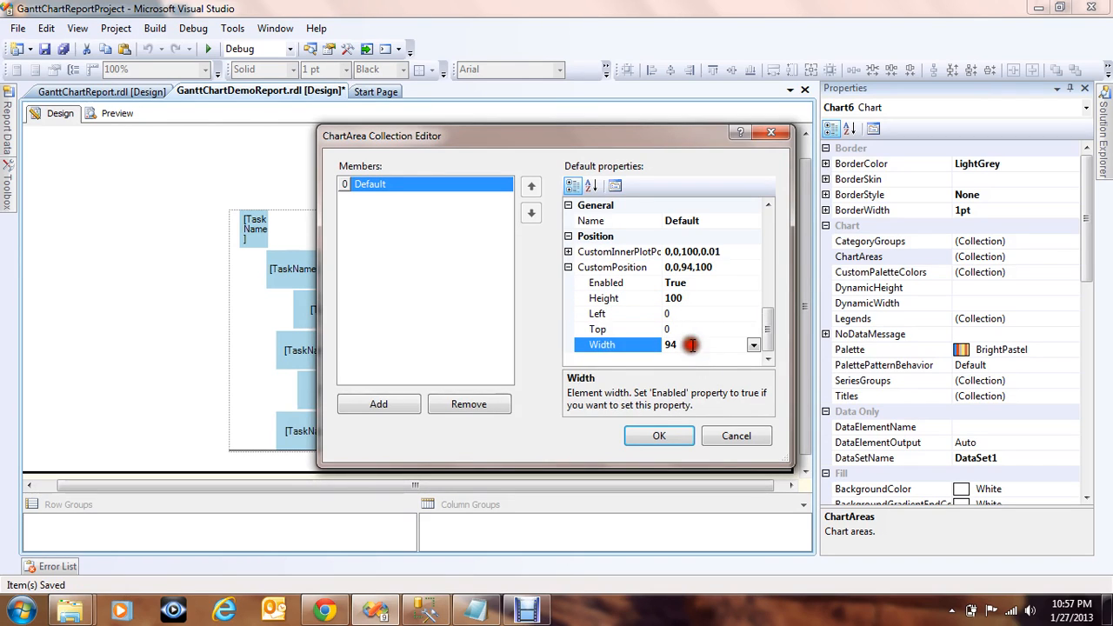
type("100")
left_click(691, 329)
left_click(662, 439)
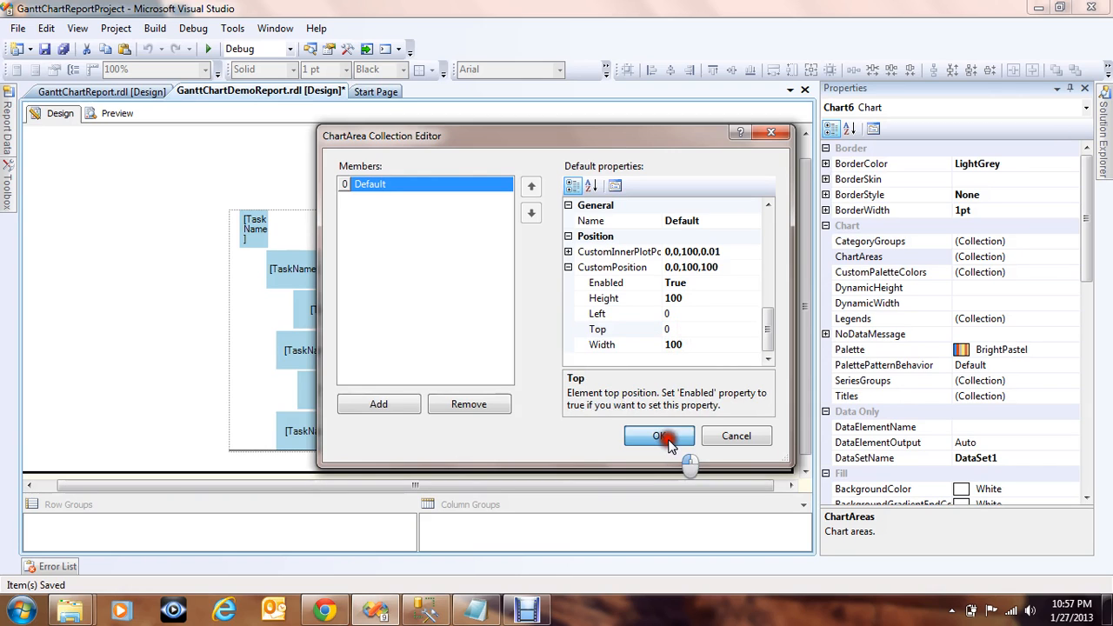
left_click(63, 48)
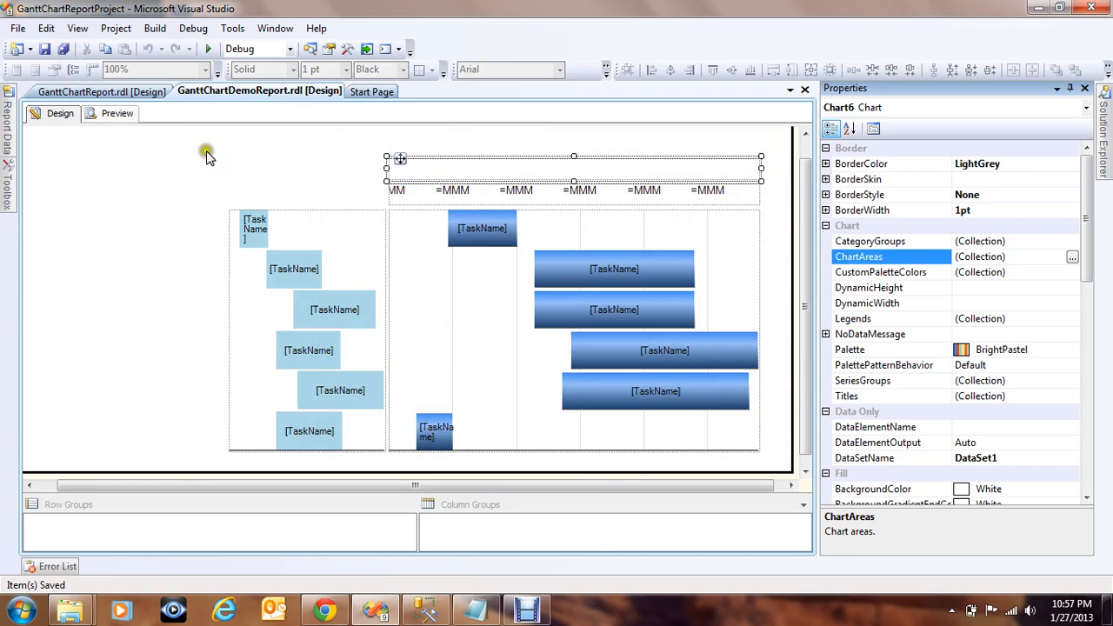
Insert a text box directly above the task name chart, spanning its width and aligned with the month label row.
left_click(157, 170)
right_click(144, 162)
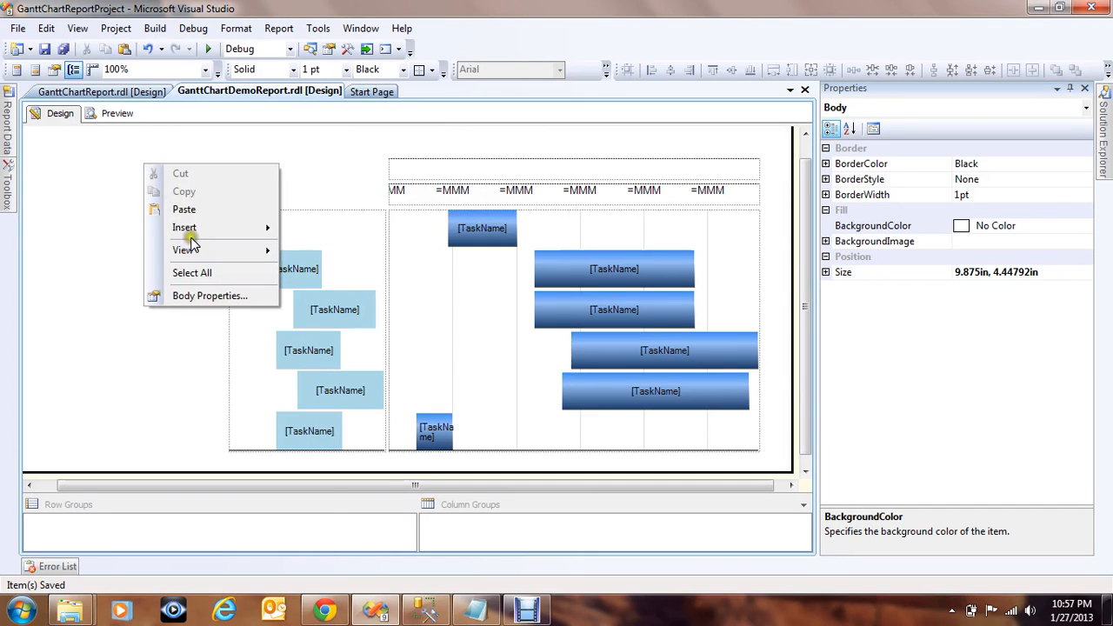
mouse_move(261, 227)
left_click(318, 228)
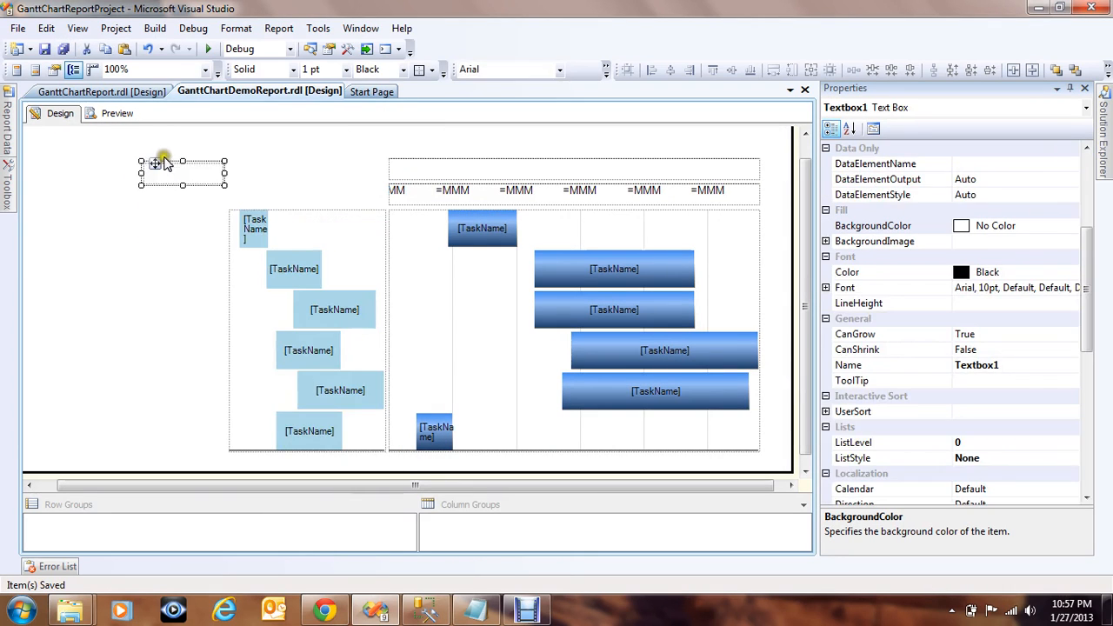
left_click_drag(164, 165, 380, 193)
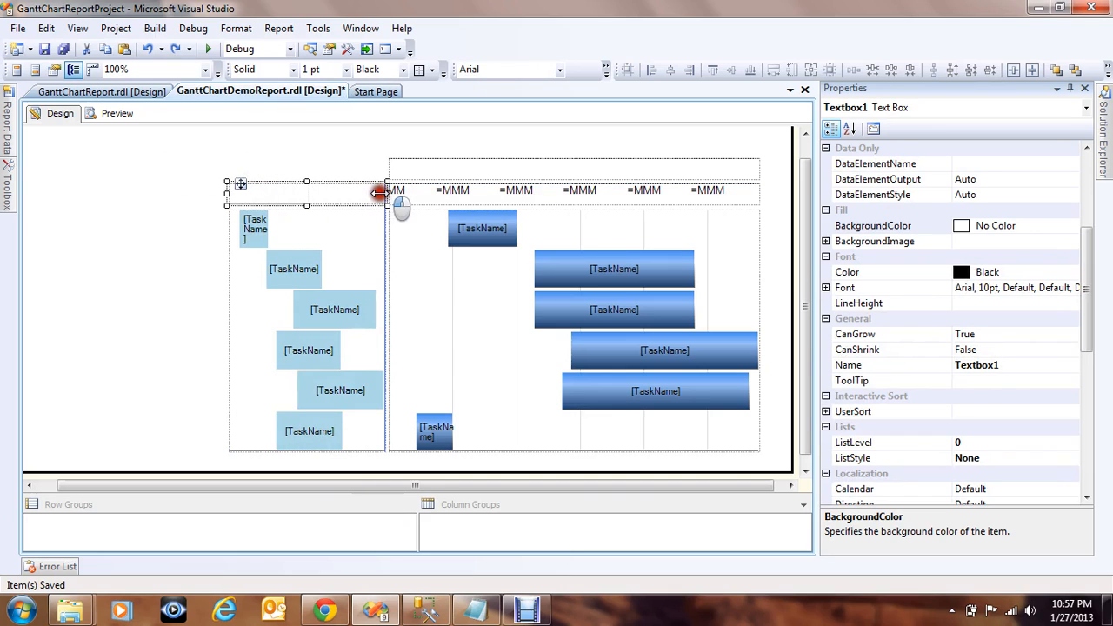
Enter "Task Name" as the text of the new header text box.
left_click(314, 196)
type("T")
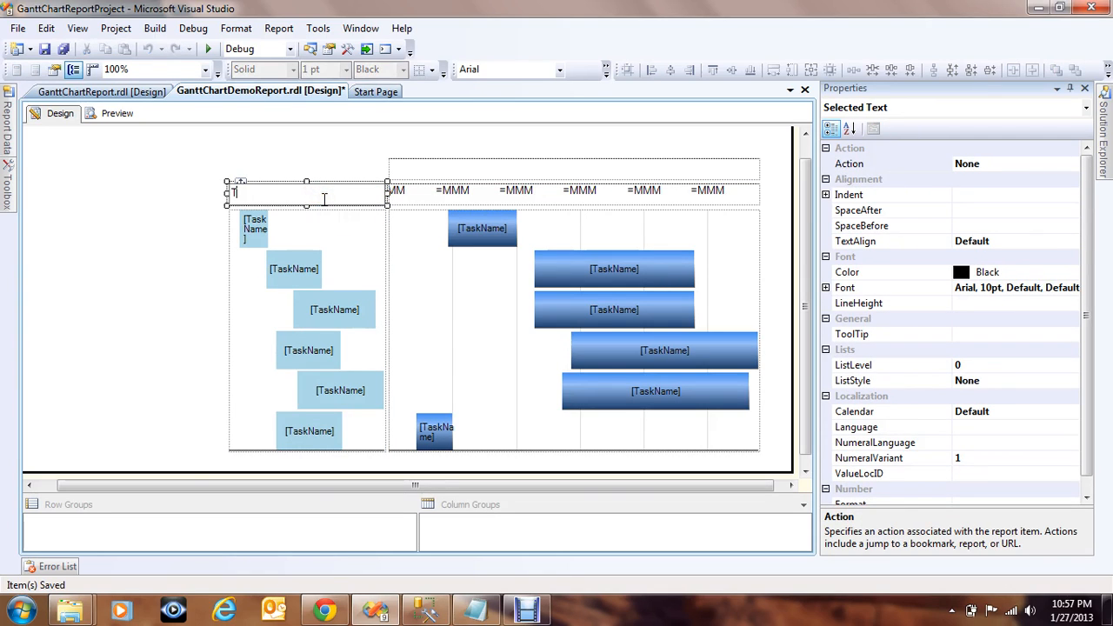
type("ask Name")
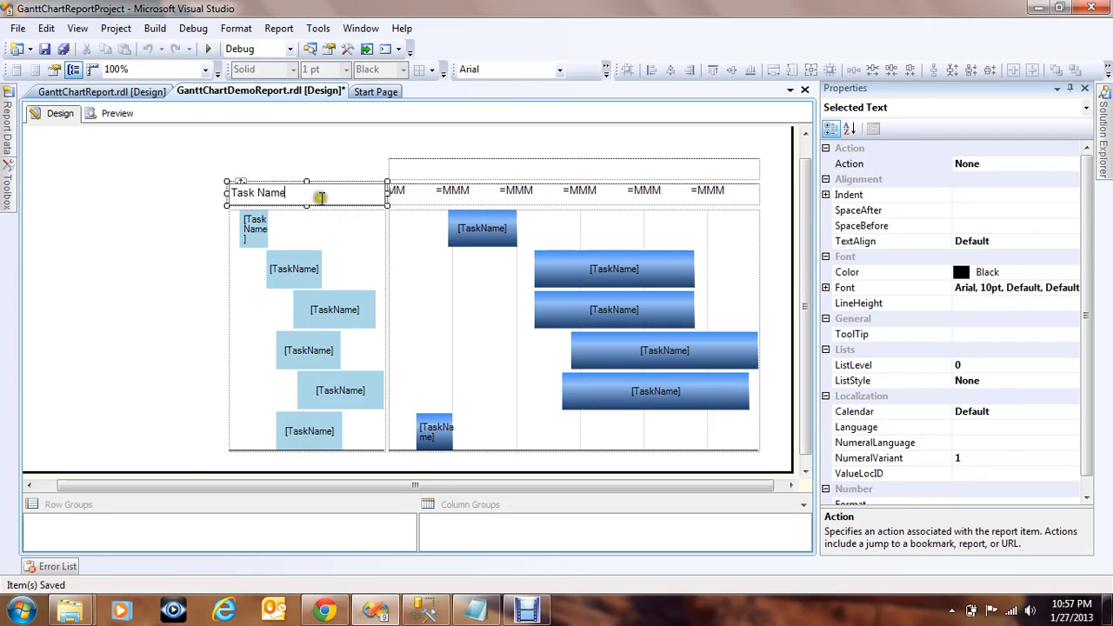
left_click(137, 211)
Set the Task Name text box's VerticalAlign to Middle and TextAlign to Center.
left_click(259, 200)
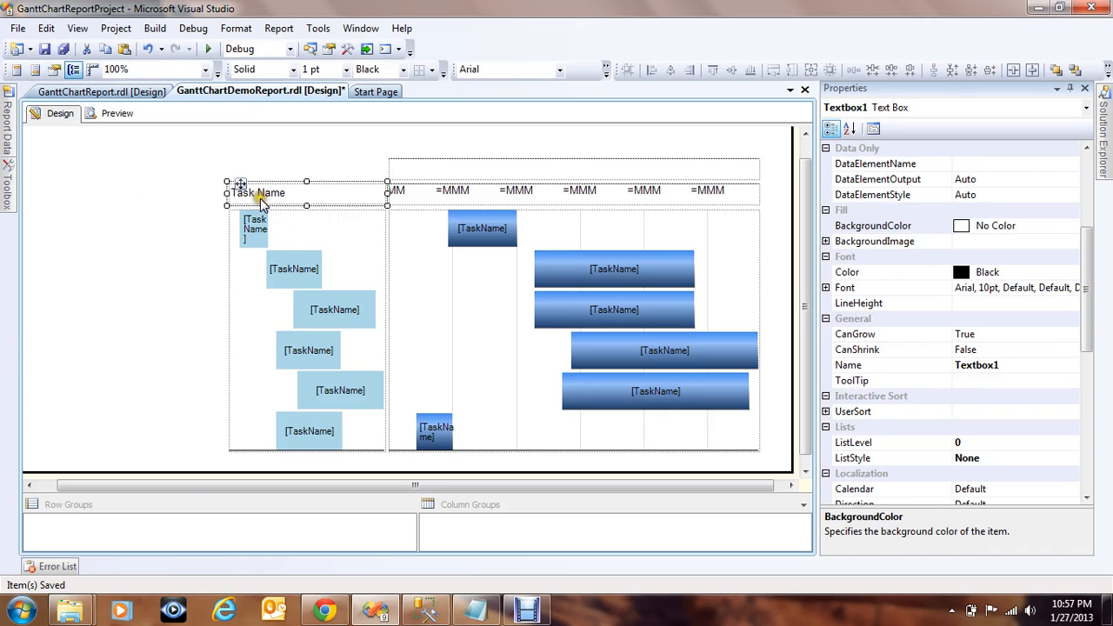
left_click_drag(1083, 293, 1083, 218)
left_click(1076, 256)
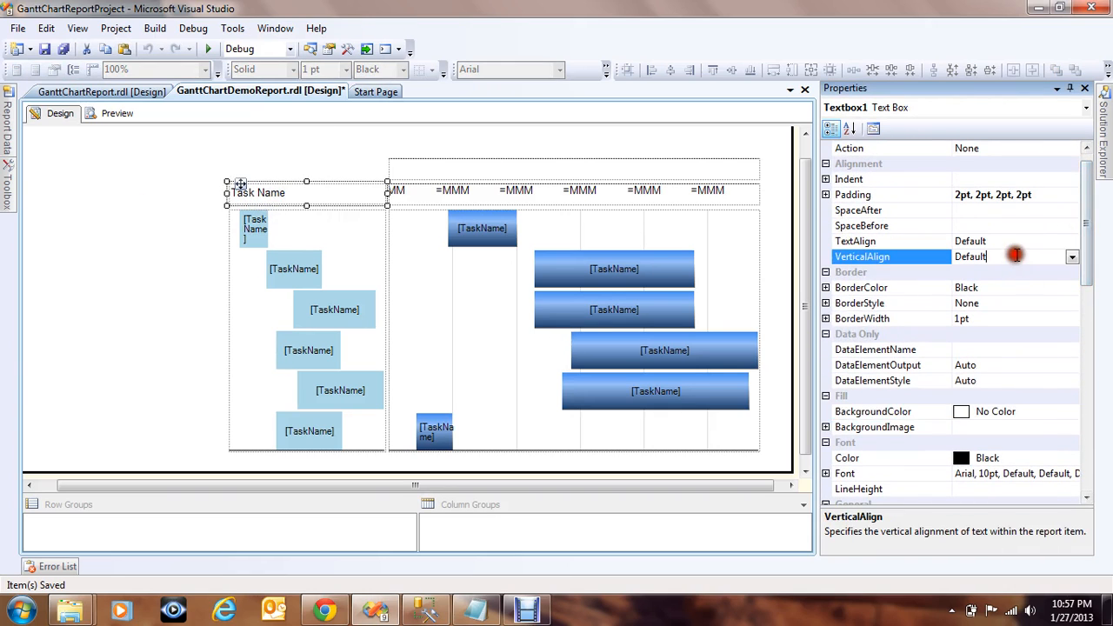
left_click(1072, 257)
left_click(975, 318)
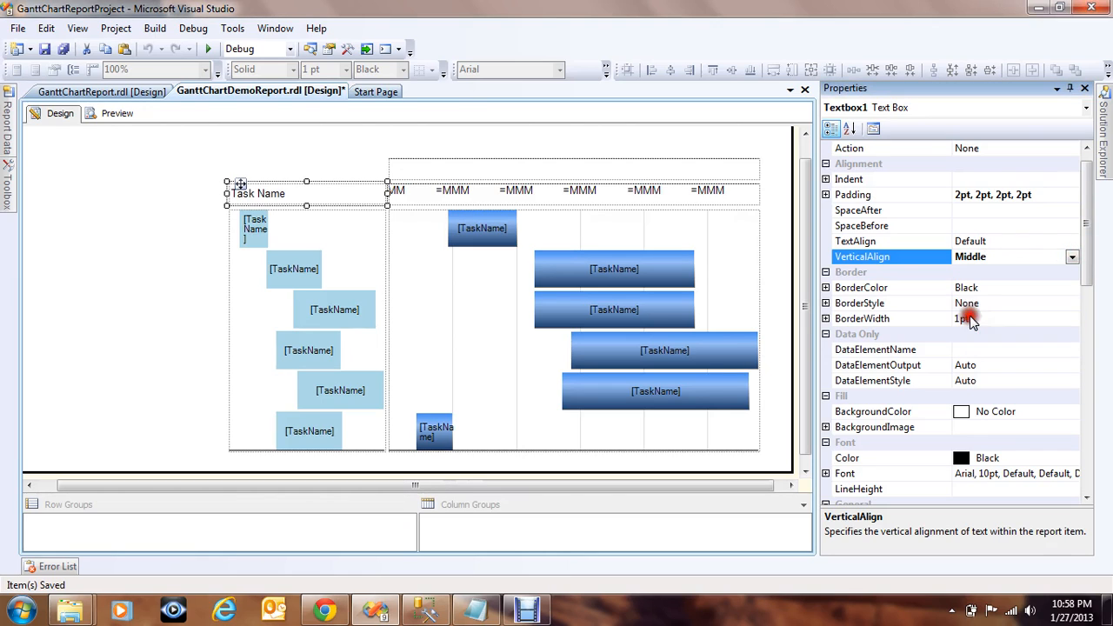
left_click(1006, 241)
left_click(1073, 243)
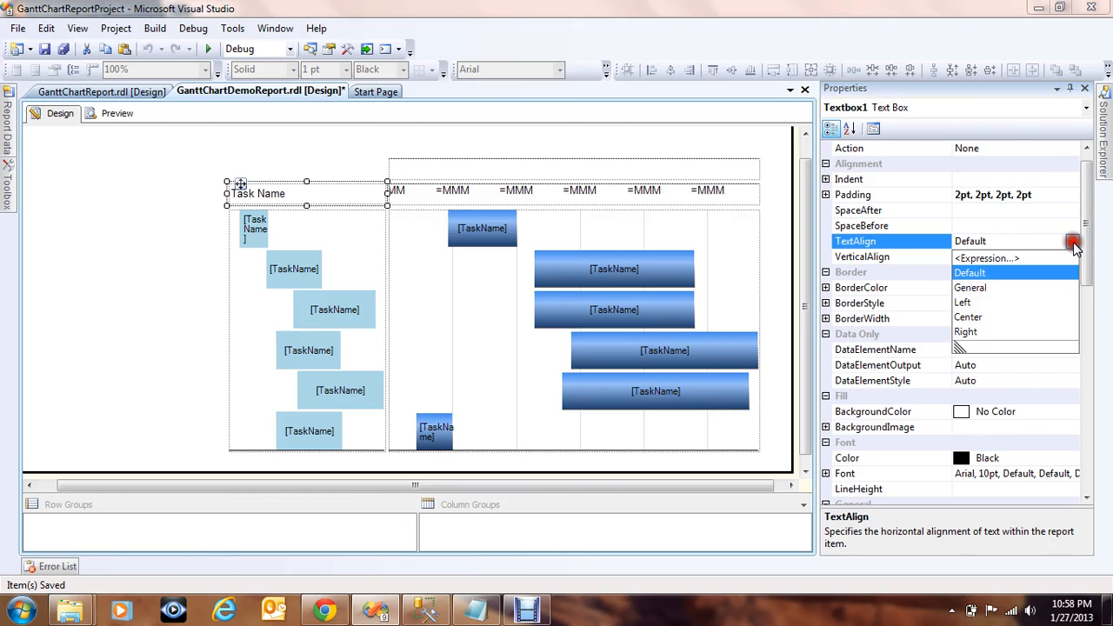
left_click(974, 318)
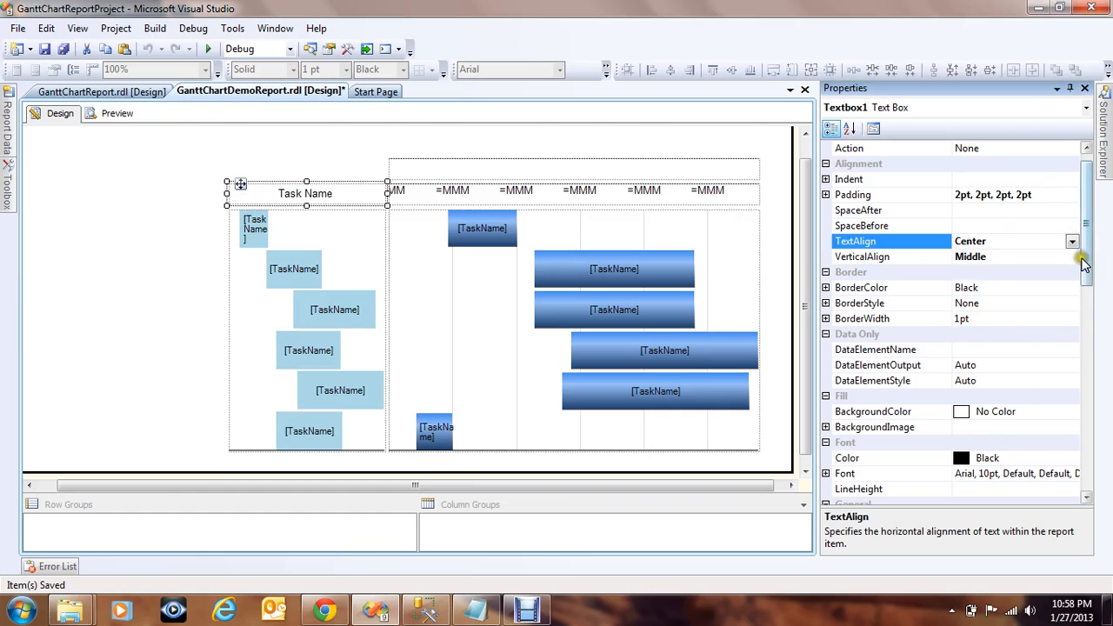
Set the FontWeight of the Task Name text box to Bold.
left_click_drag(1087, 275, 1083, 304)
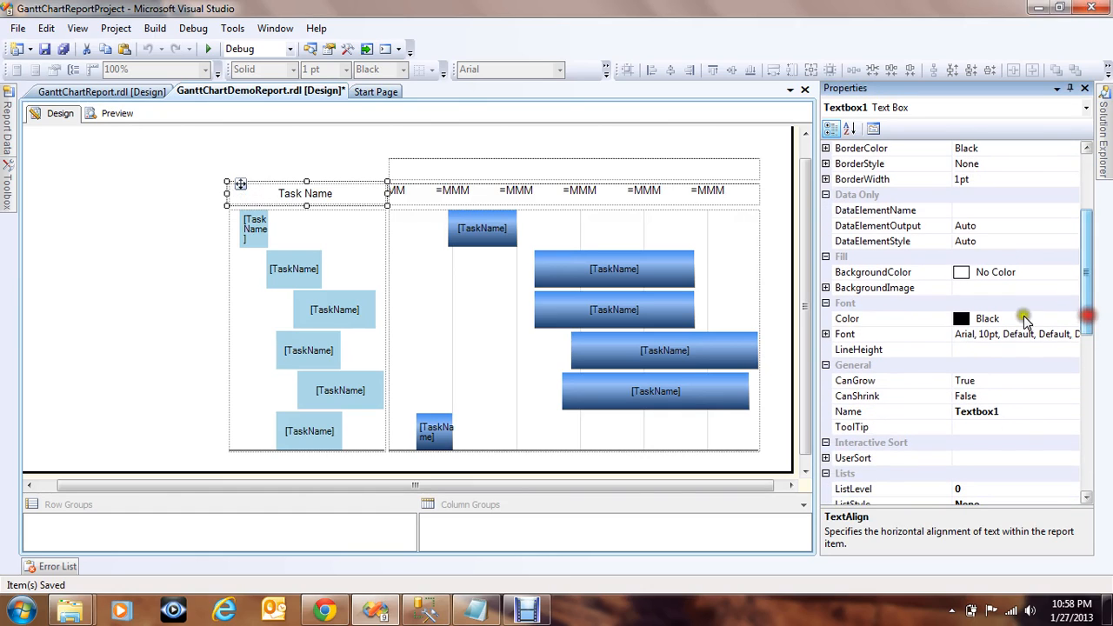
left_click(826, 334)
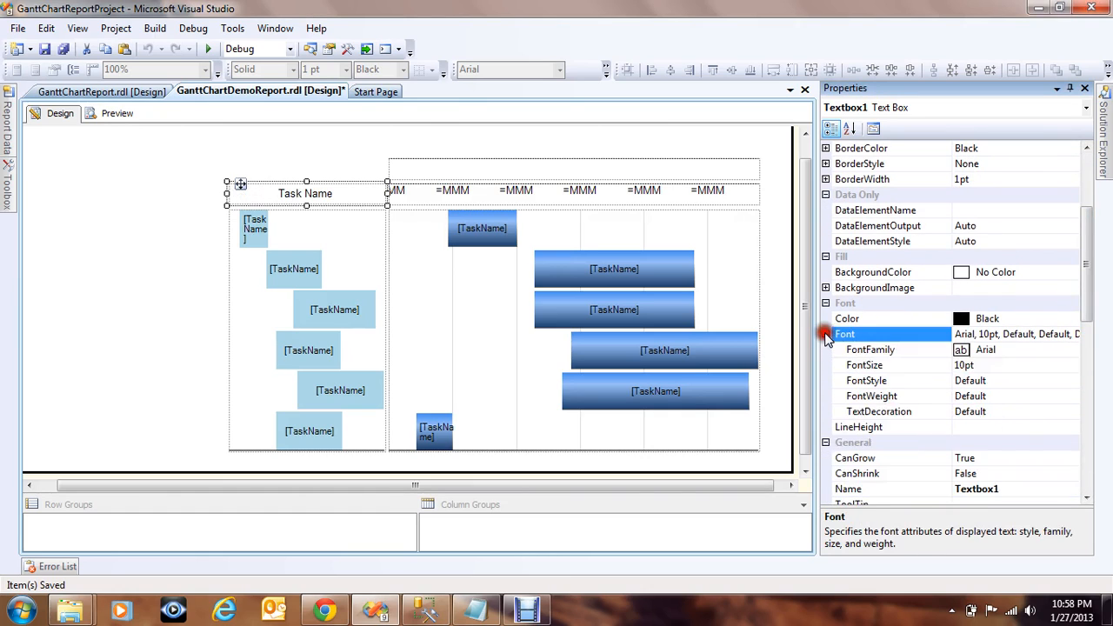
left_click(1011, 380)
left_click(1073, 381)
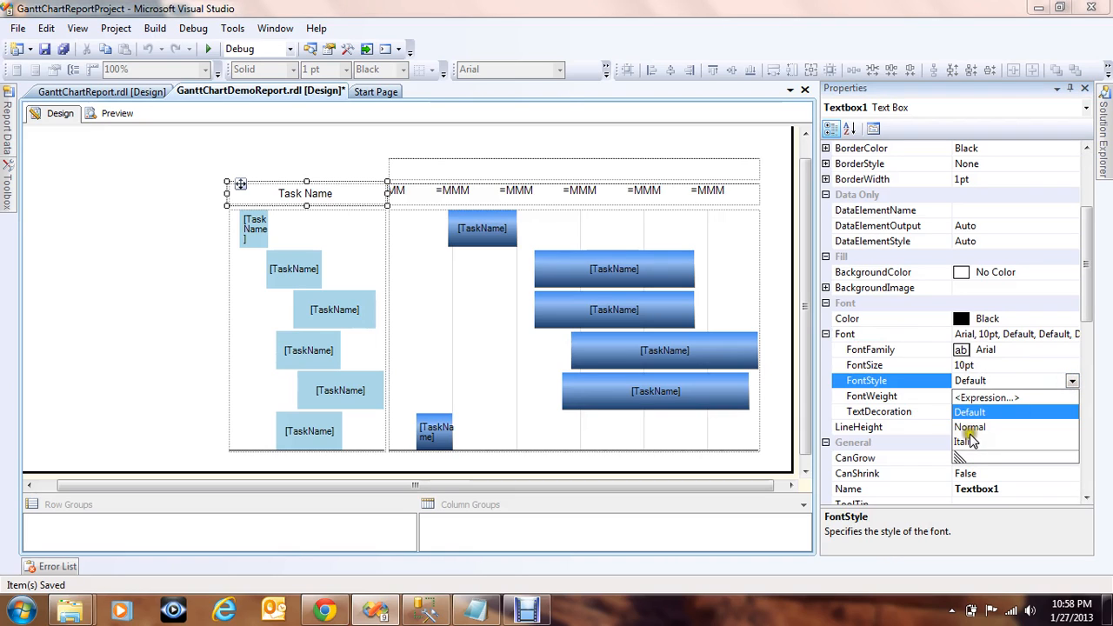
left_click(891, 398)
left_click(896, 396)
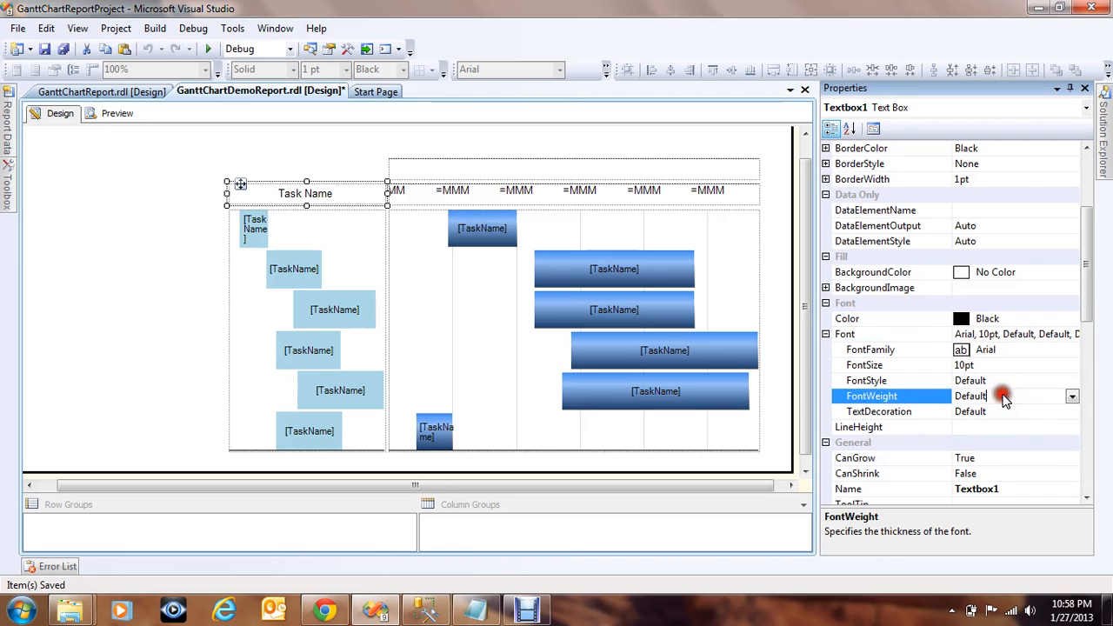
left_click(1072, 396)
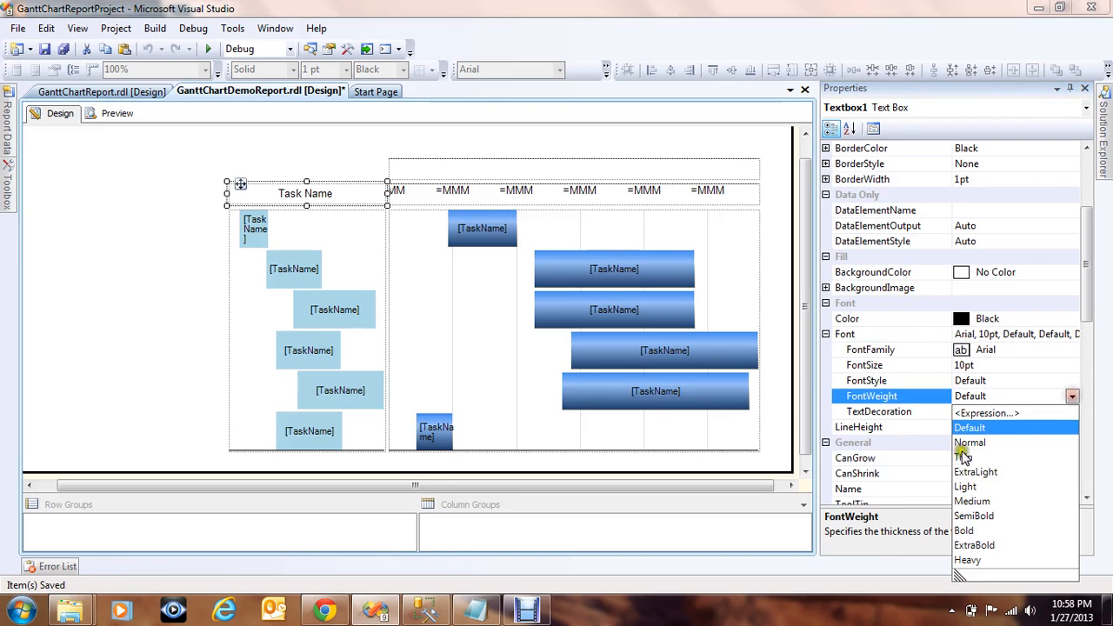
left_click(968, 531)
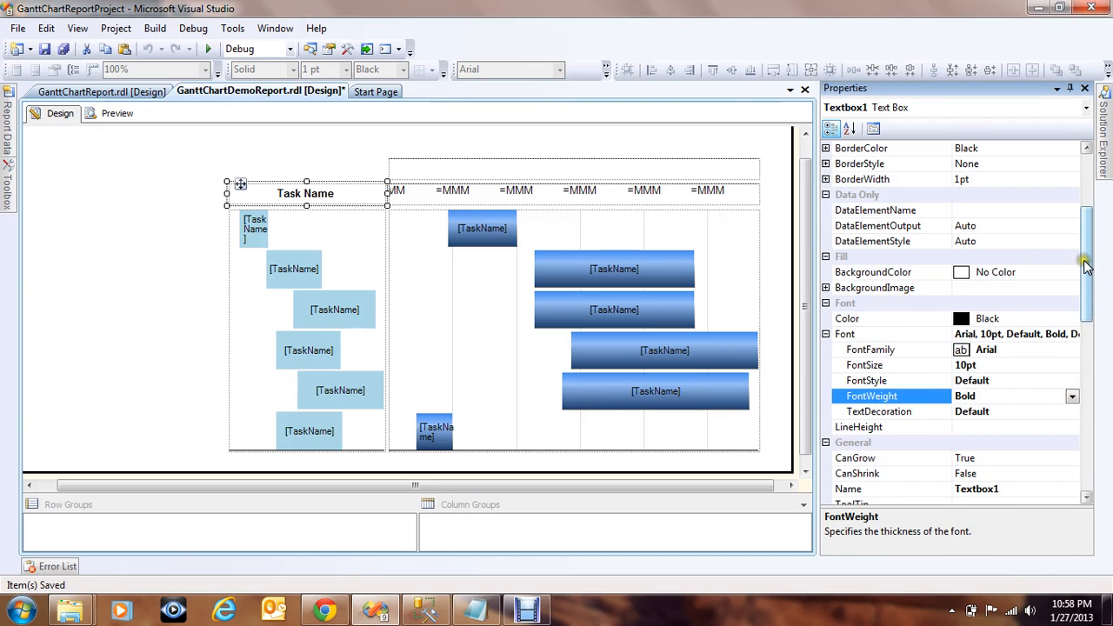
Set the default BorderStyle of the Task Name text box to Solid.
left_click_drag(1088, 265, 1089, 206)
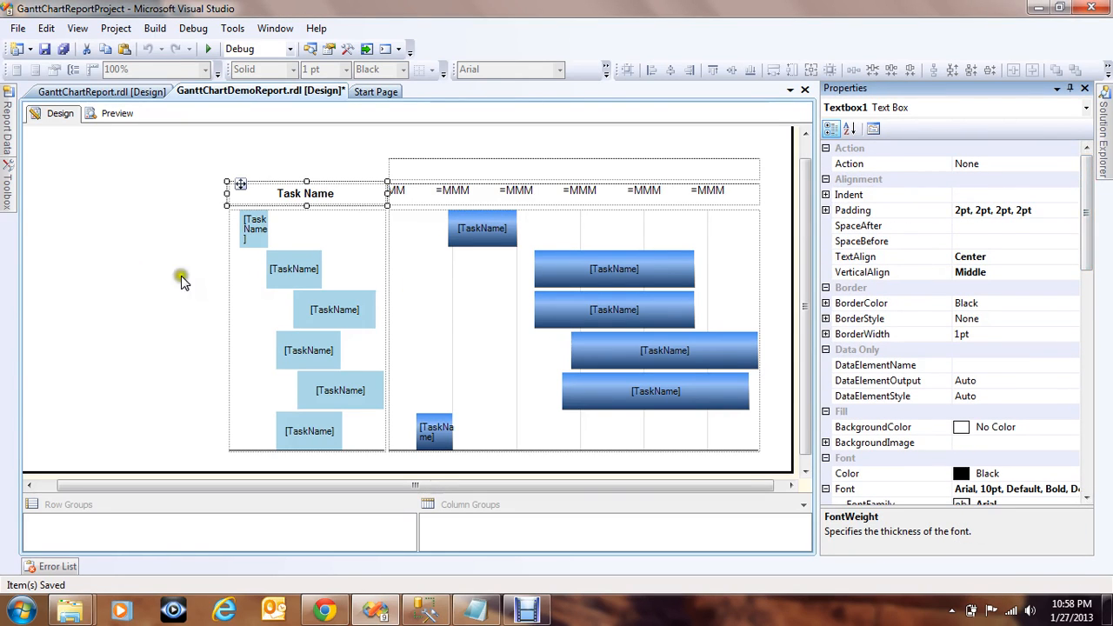
left_click(122, 259)
left_click(241, 186)
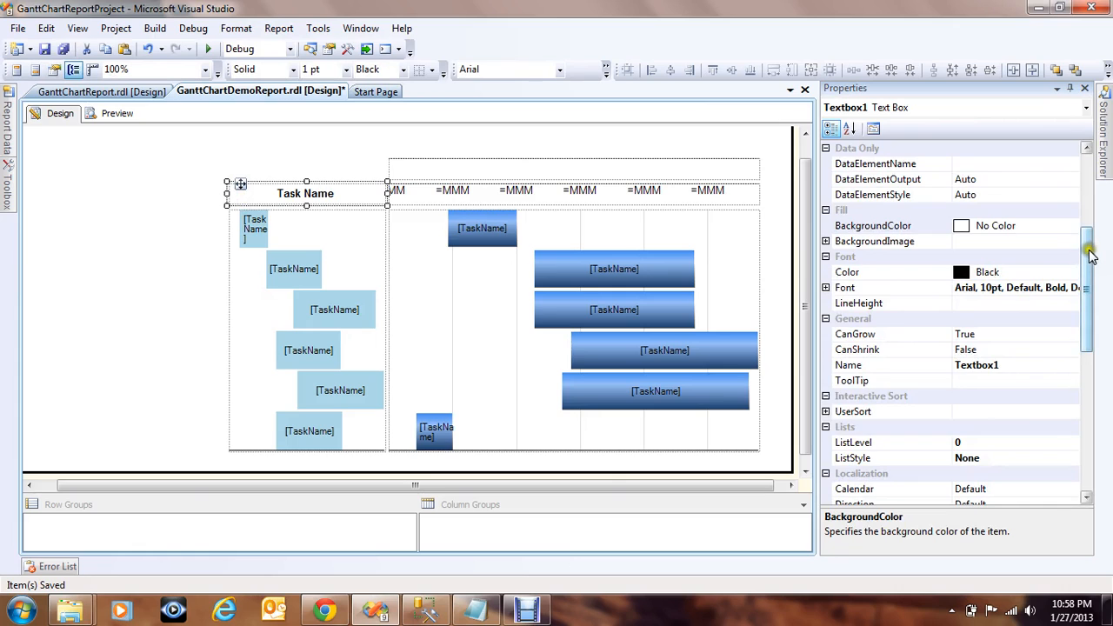
left_click_drag(1088, 241, 1088, 177)
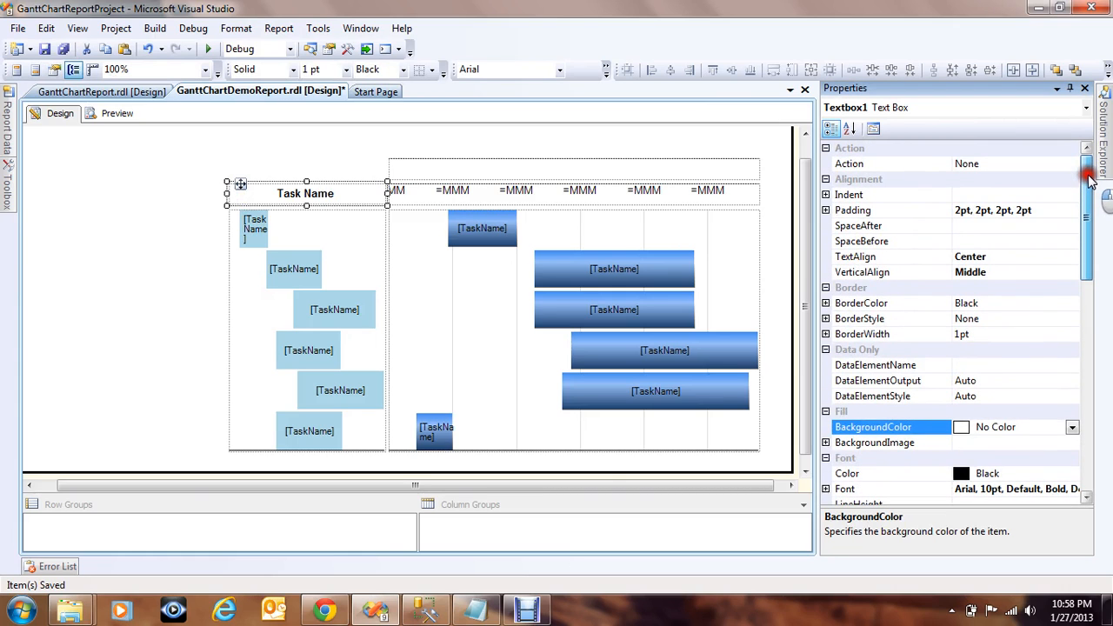
left_click(825, 318)
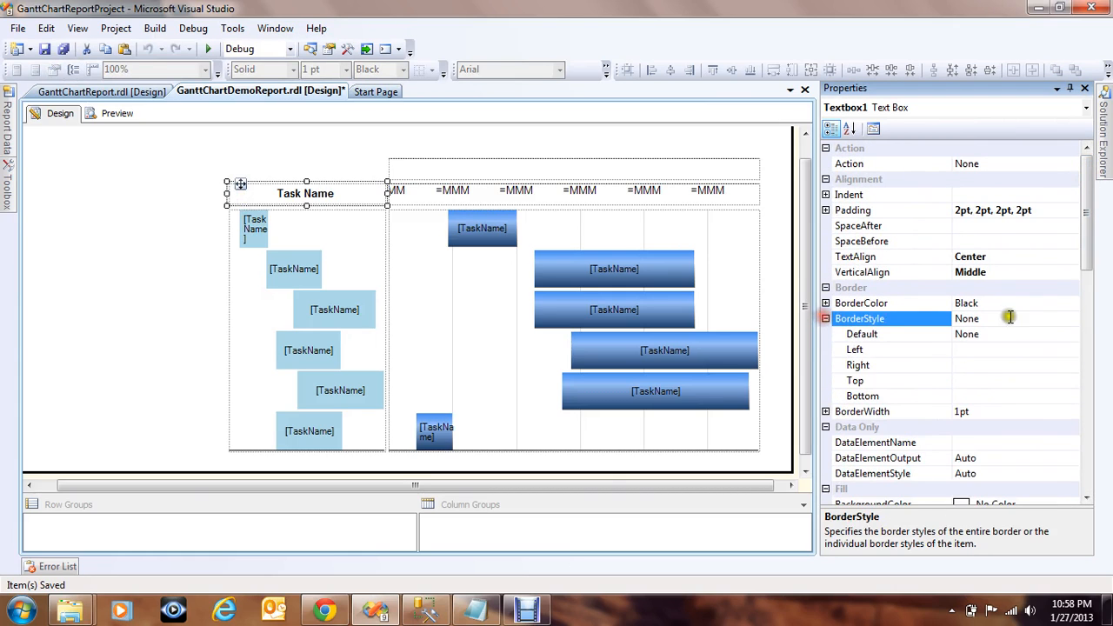
left_click(1005, 336)
left_click(1070, 336)
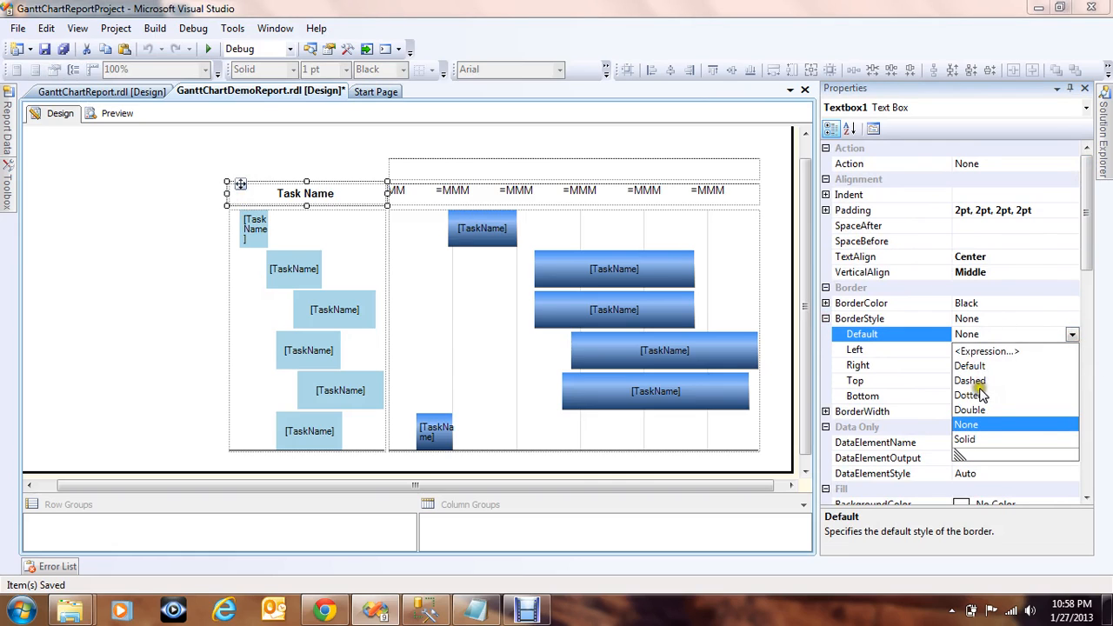
left_click(973, 439)
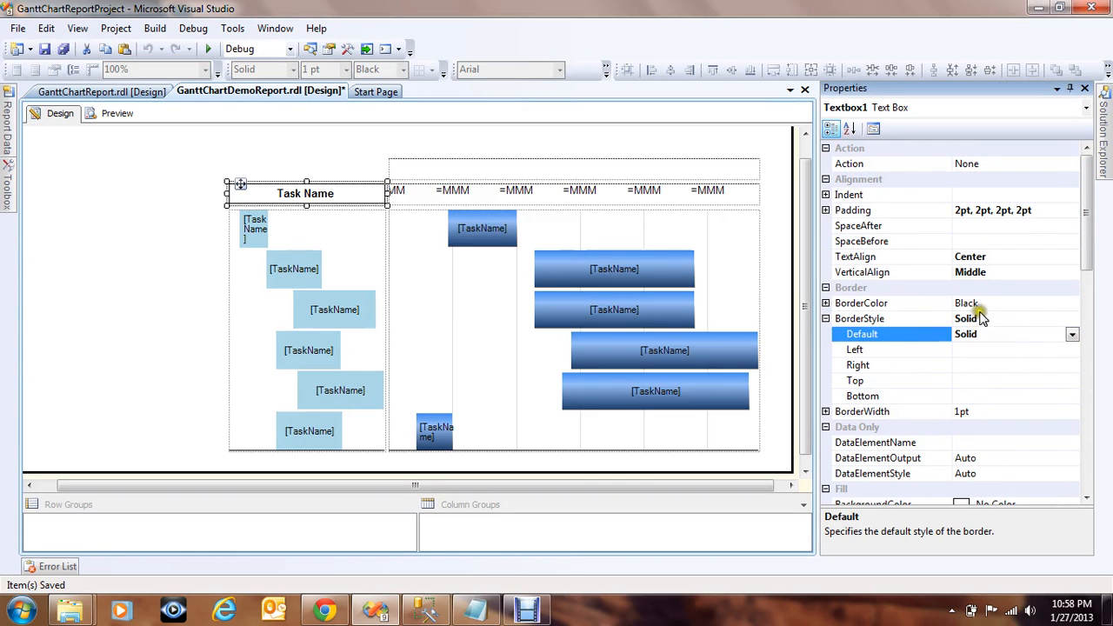
Preview the report to check the bordered Task Name header above the task list, and return to the design.
left_click(130, 287)
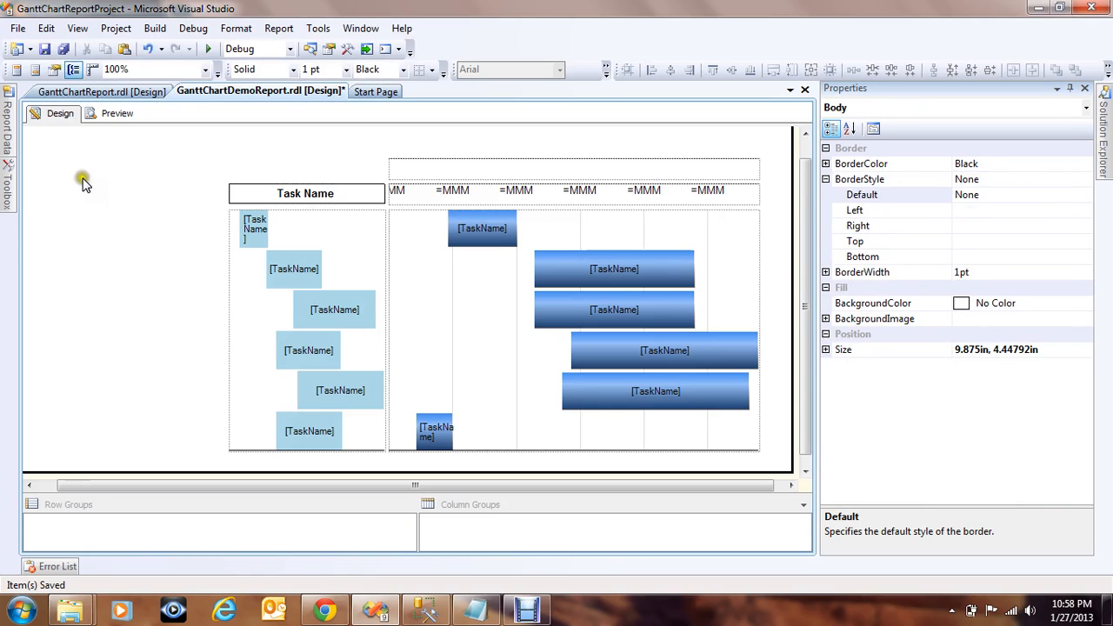
left_click(104, 118)
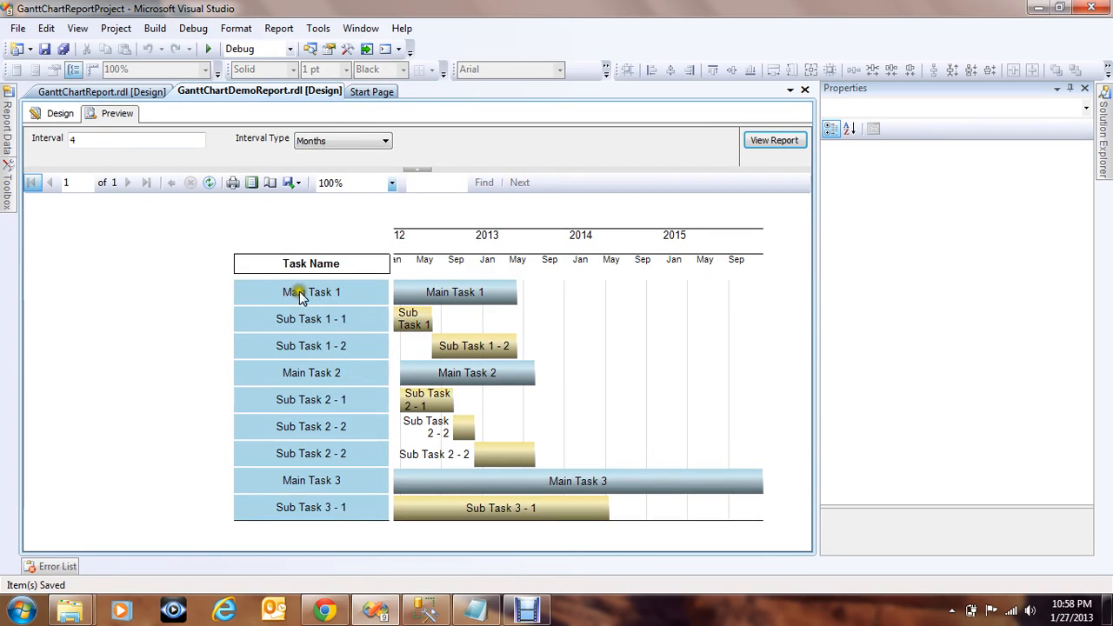
left_click(51, 112)
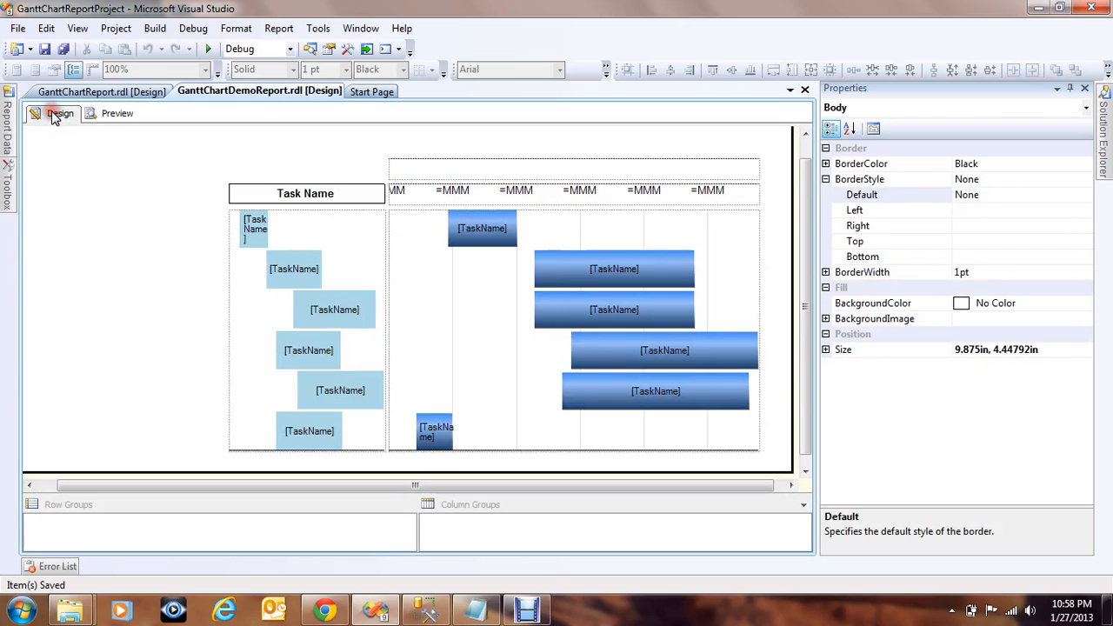
Set the BarLabelStyle custom attribute of the task list chart's TempEnd series to Outside.
left_click(287, 277)
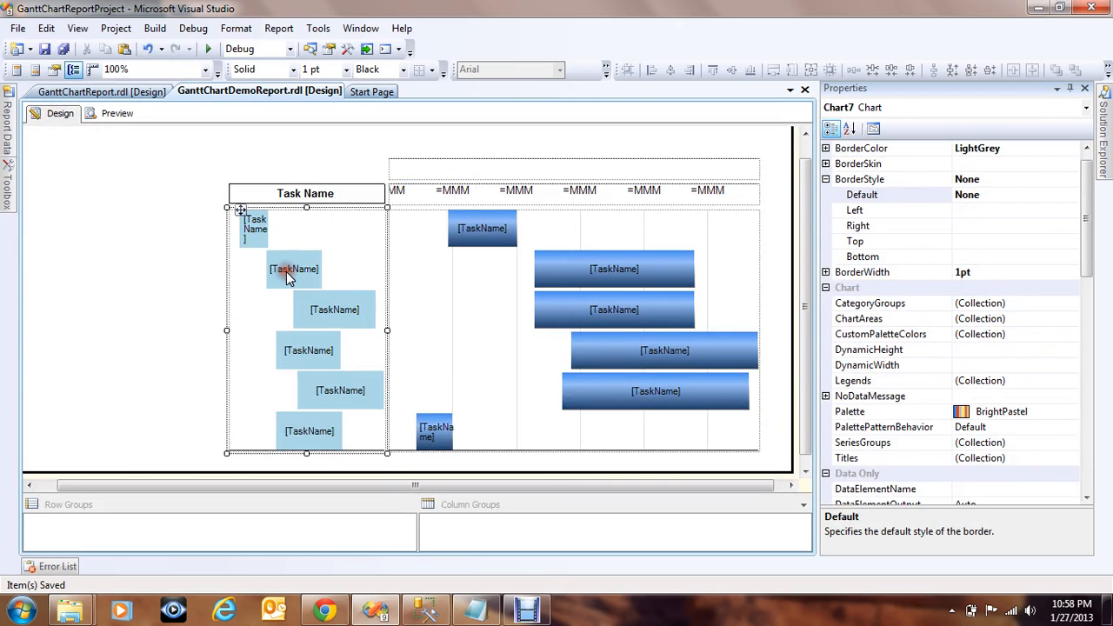
left_click(289, 276)
left_click(94, 284)
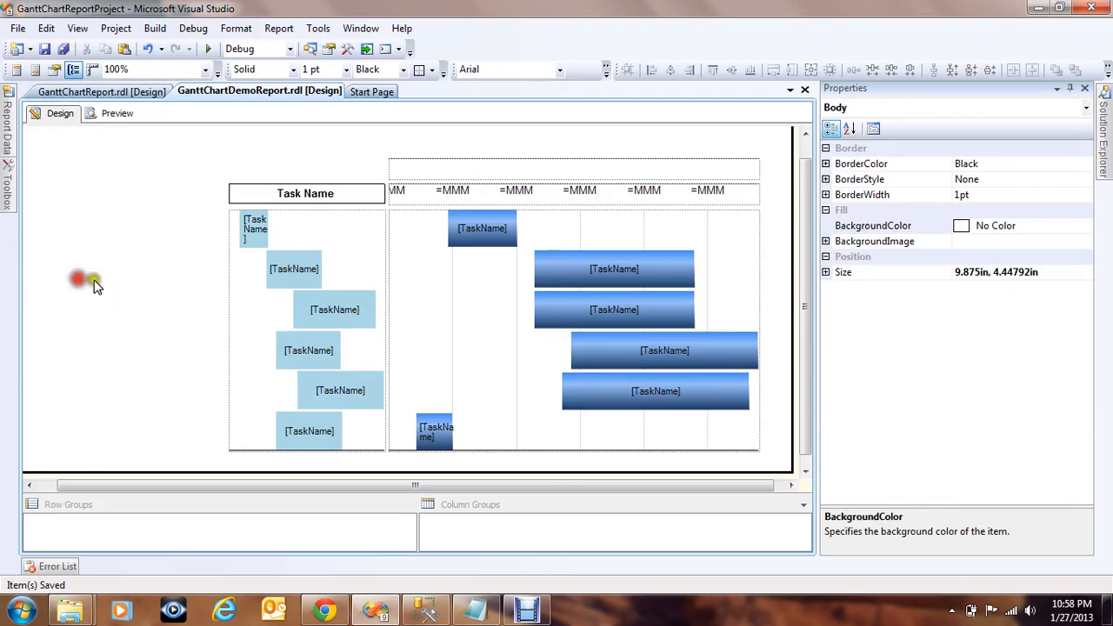
left_click(288, 282)
left_click(288, 283)
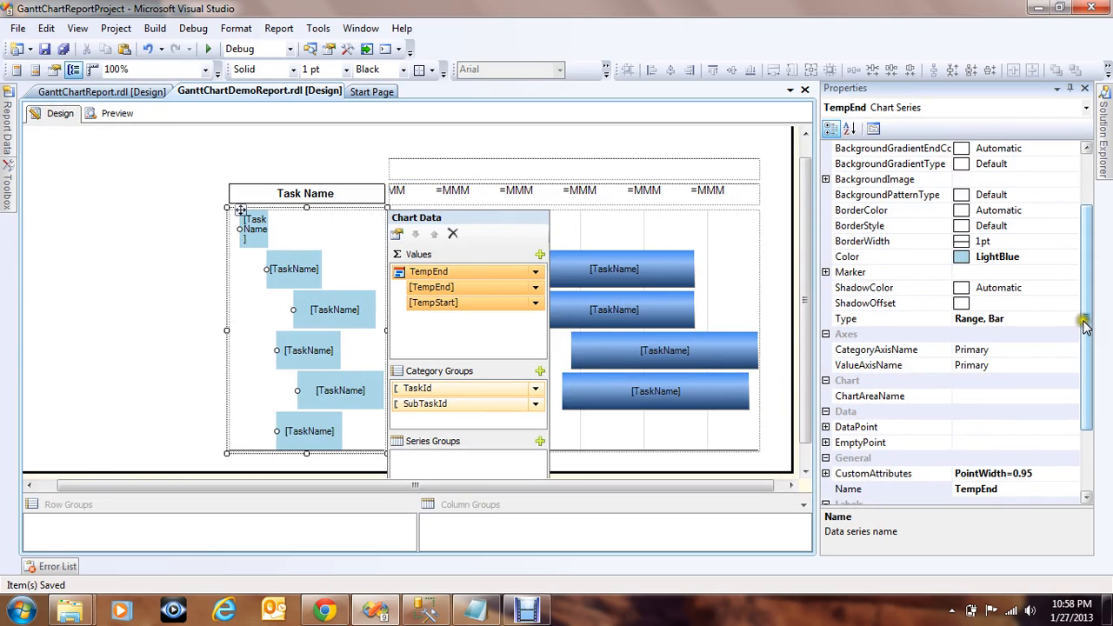
left_click_drag(1086, 316, 1086, 414)
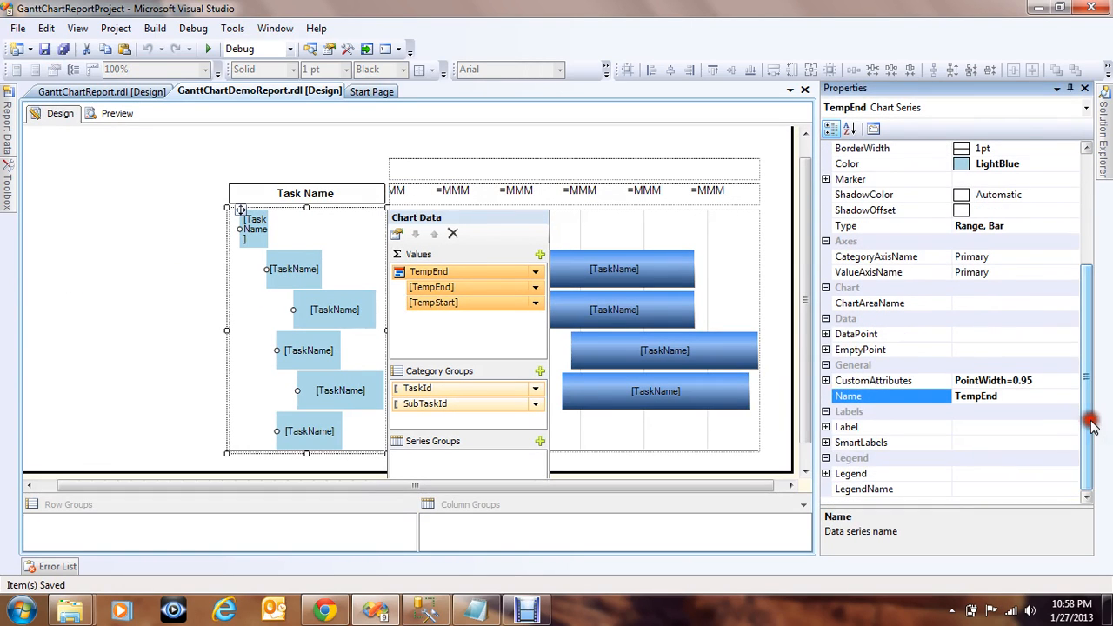
left_click(827, 381)
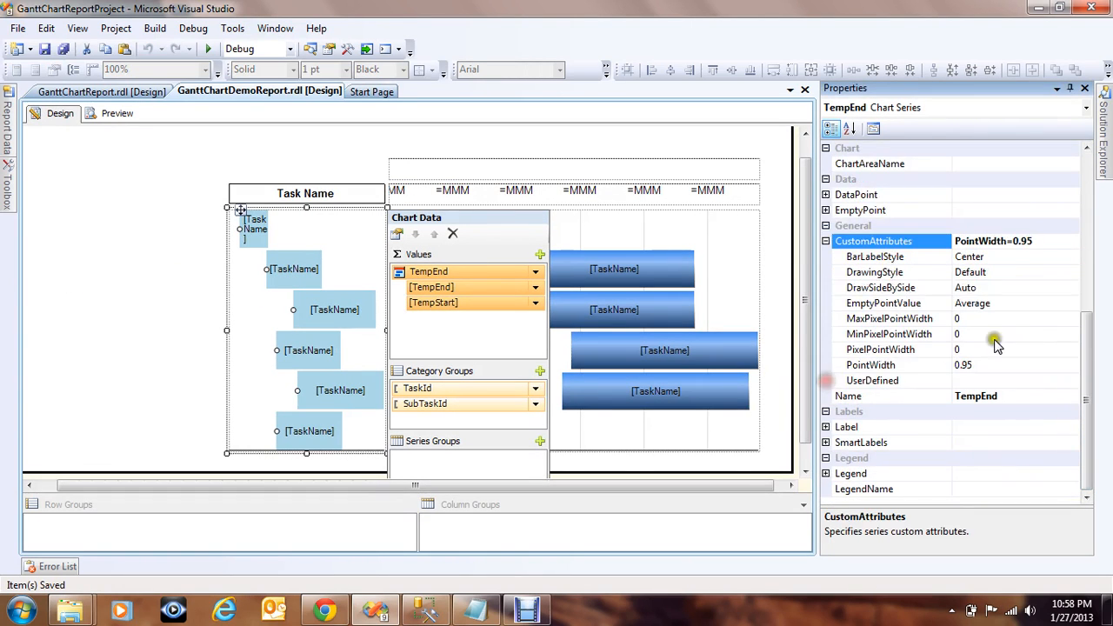
left_click(1016, 260)
left_click(1072, 257)
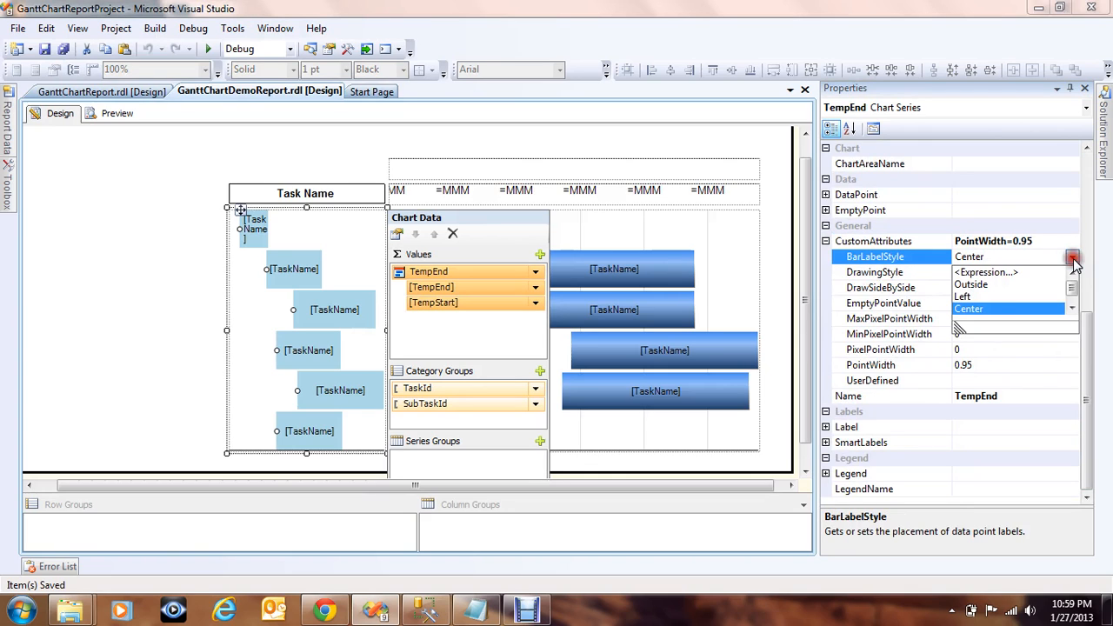
left_click(979, 285)
left_click(980, 288)
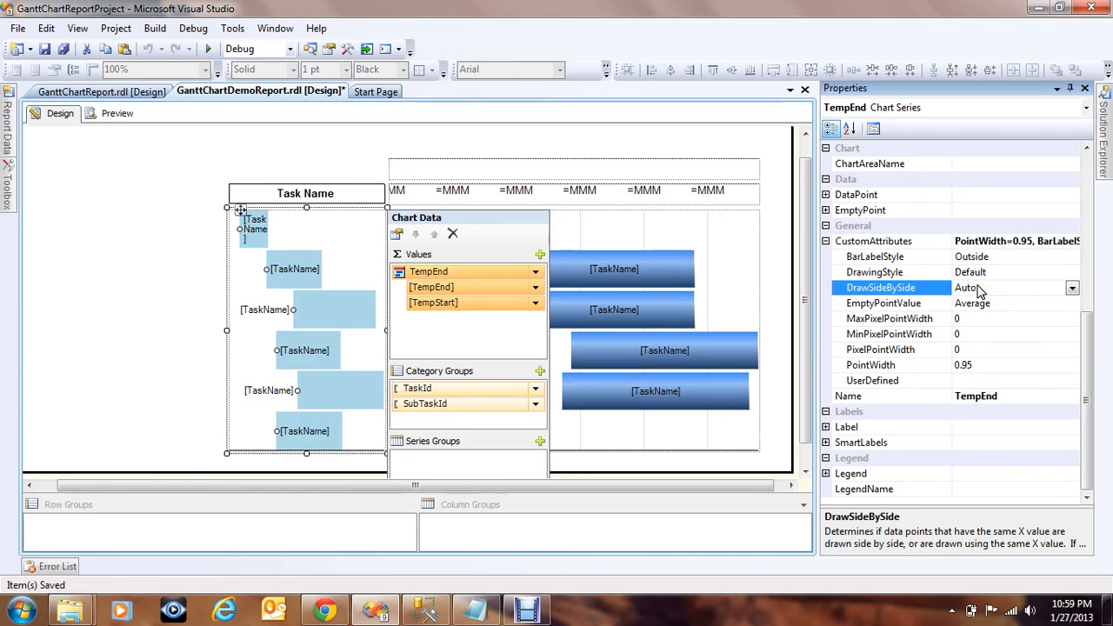
Save all files and preview the report to check the placement of the task list labels.
left_click(63, 48)
left_click(113, 115)
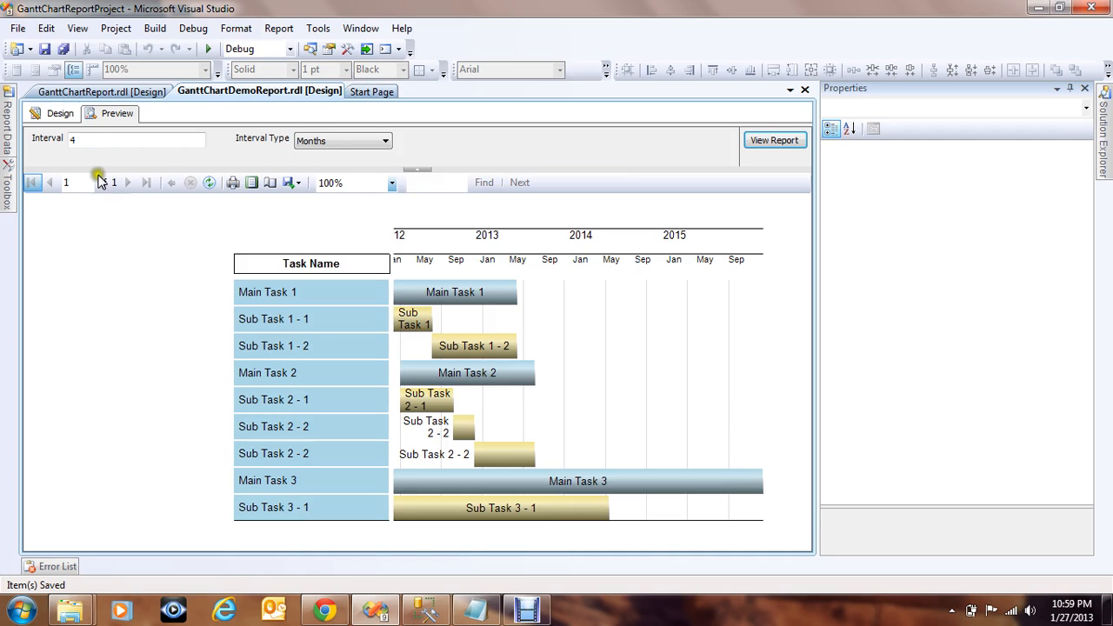
left_click(54, 113)
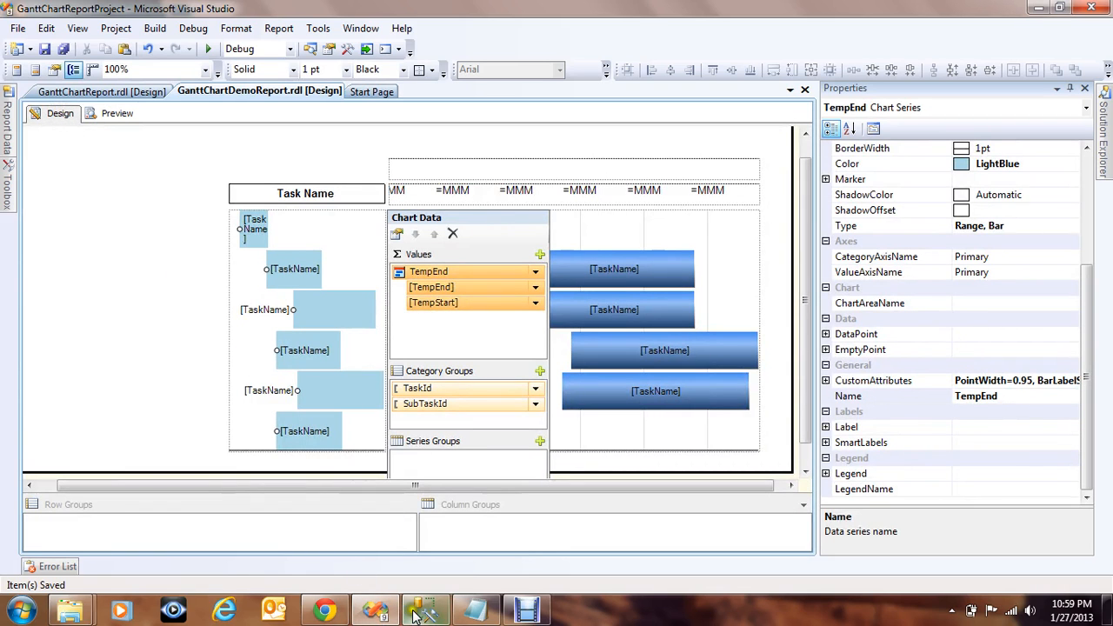
Switch to SQL Server Management Studio to review the TempStart and TempEnd date expressions in the query, and return to the report design.
left_click(424, 611)
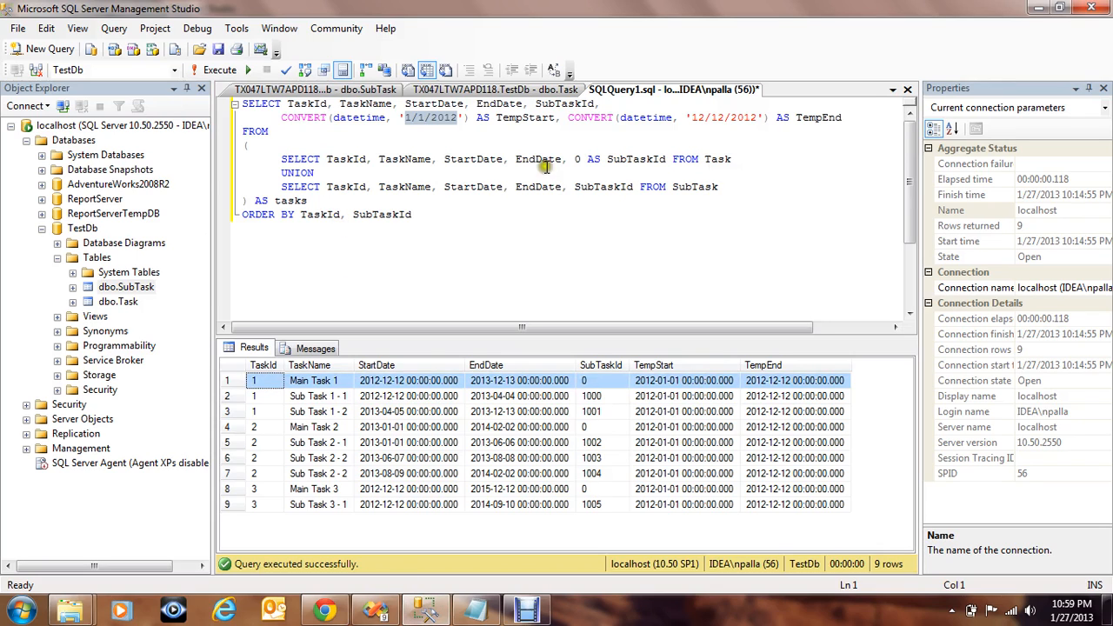
left_click(418, 142)
left_click_drag(281, 117, 842, 117)
left_click(375, 611)
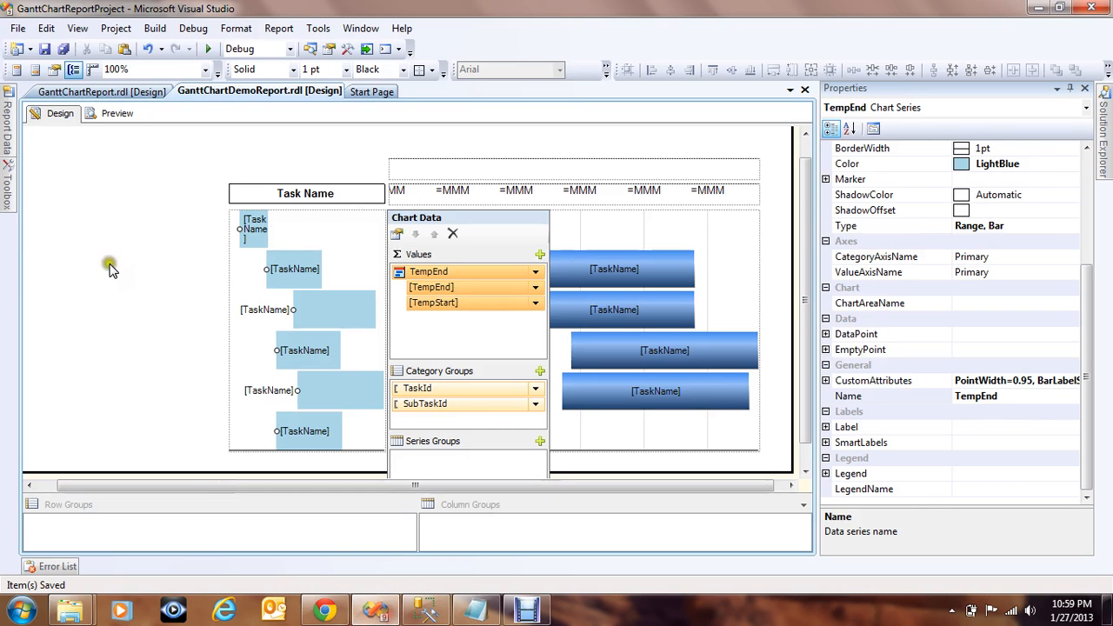
left_click(38, 276)
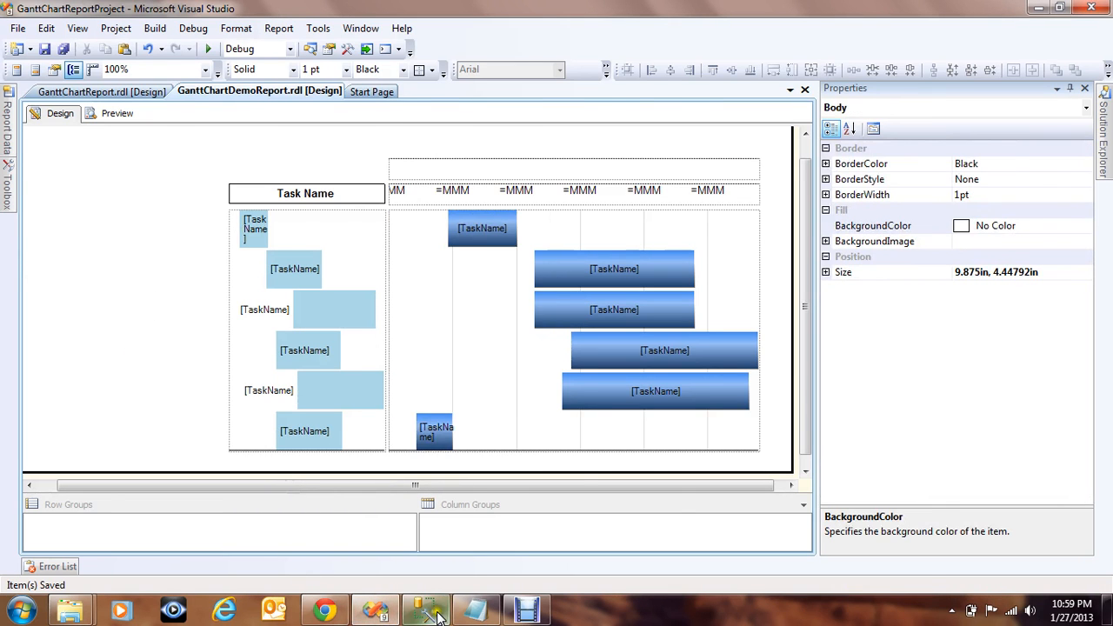
left_click(376, 612)
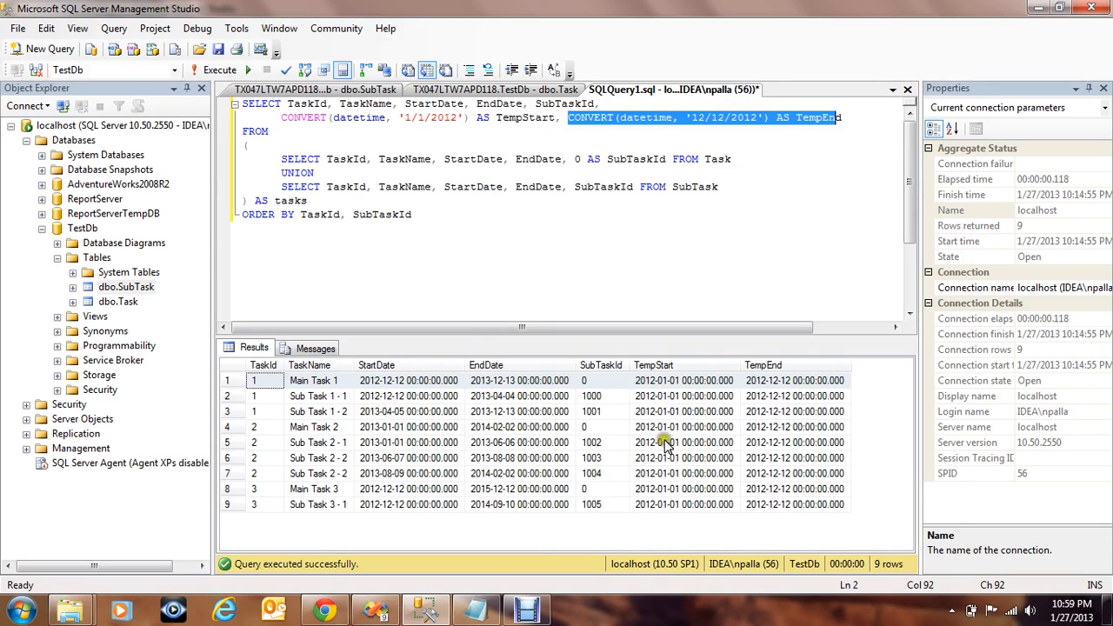
left_click(376, 610)
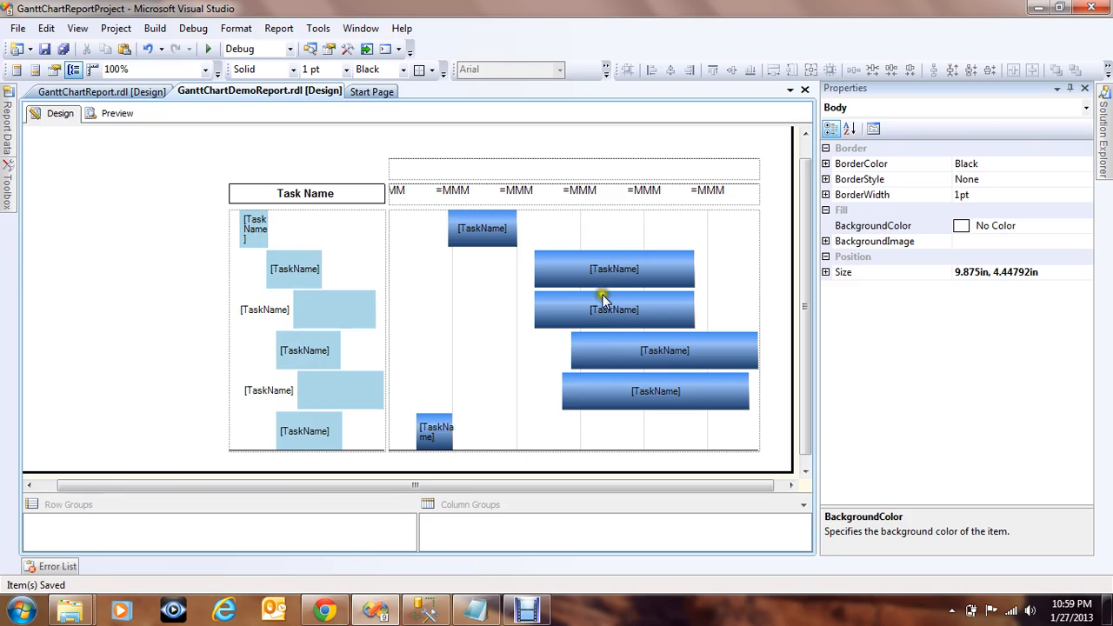
Preview the report's task list and compare it with the TempStart column of the query in SQL Server Management Studio.
left_click(116, 113)
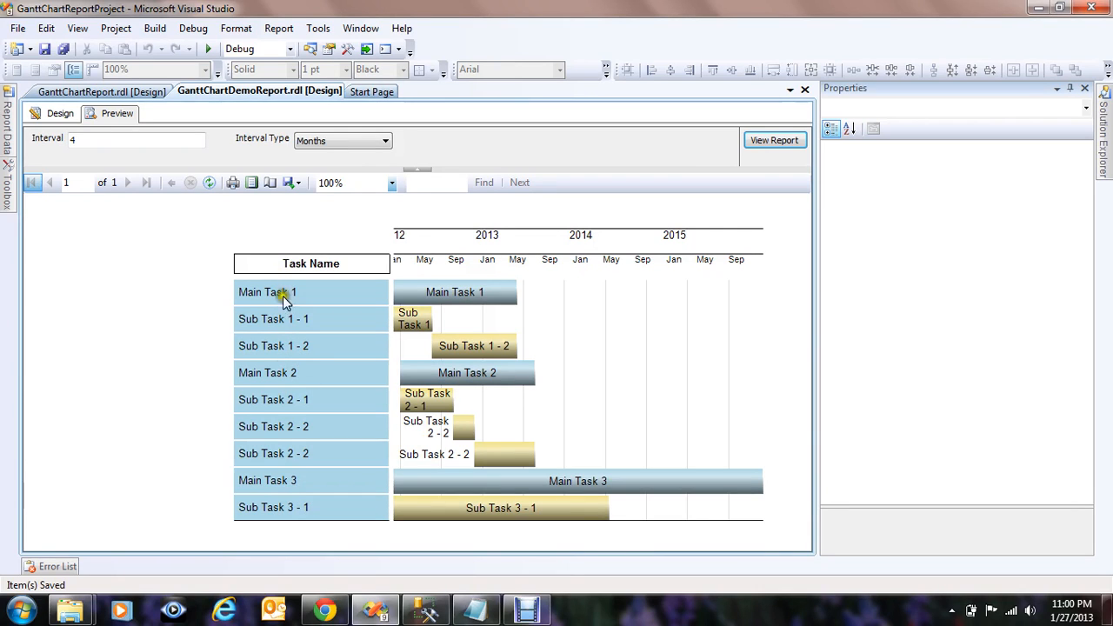
left_click(385, 612)
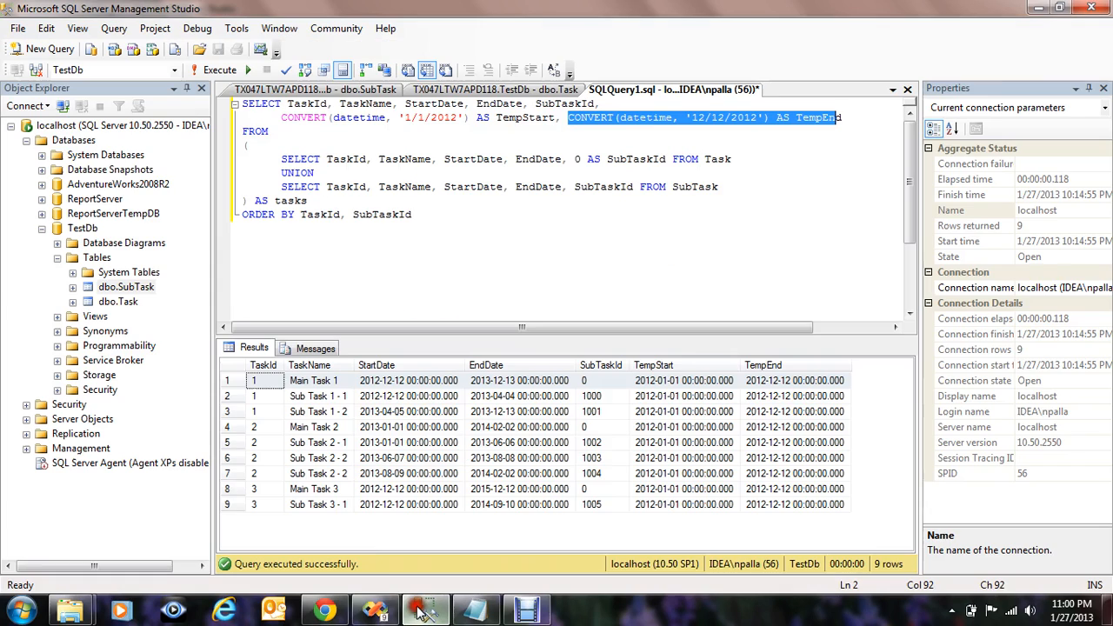
double_click(516, 119)
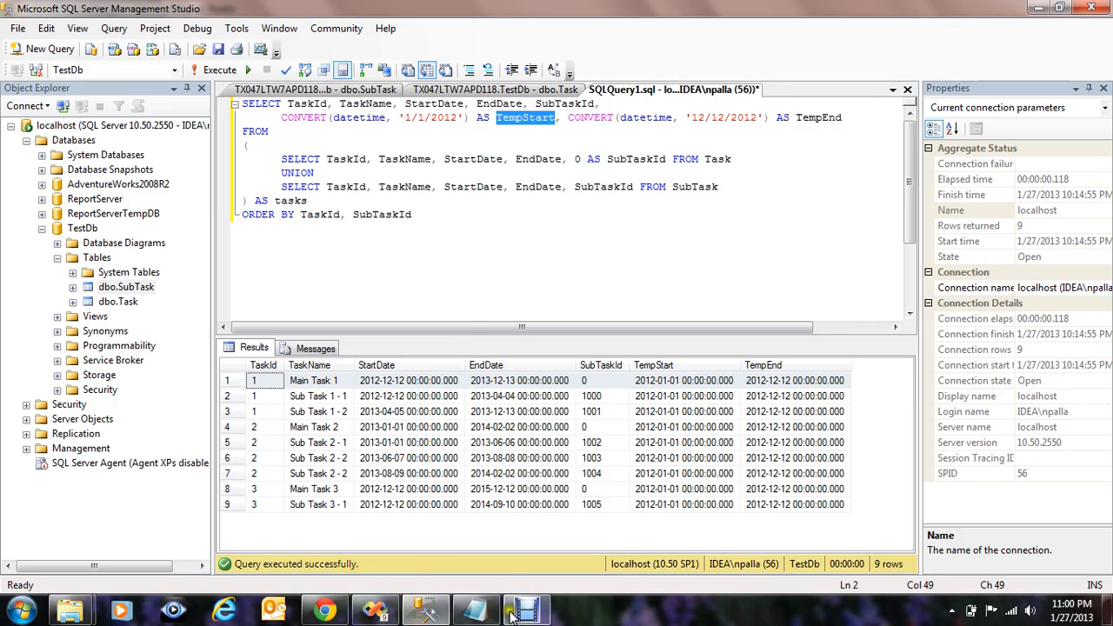
left_click(413, 267)
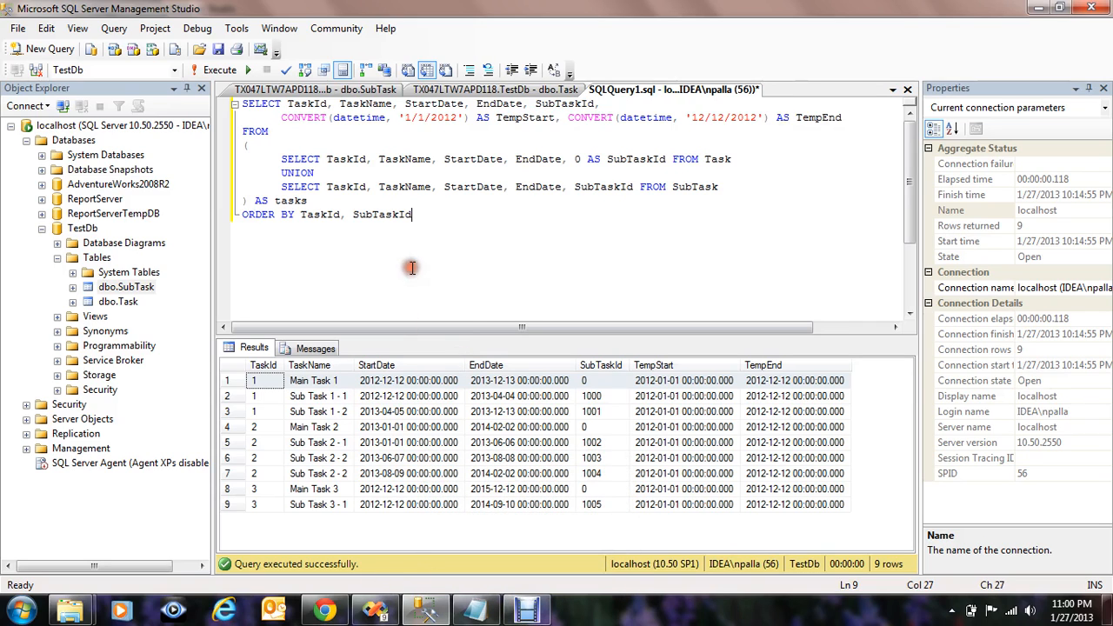
Switch to Chrome to view the annotated reference Gantt chart image, and bring up the title note in Notepad.
left_click(327, 610)
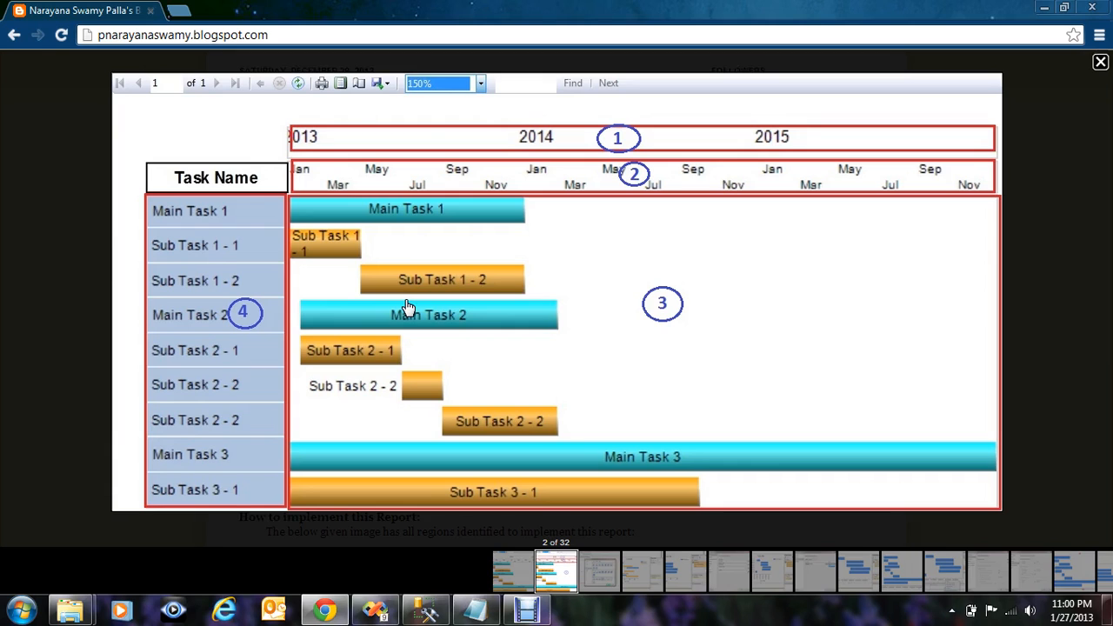
left_click(474, 610)
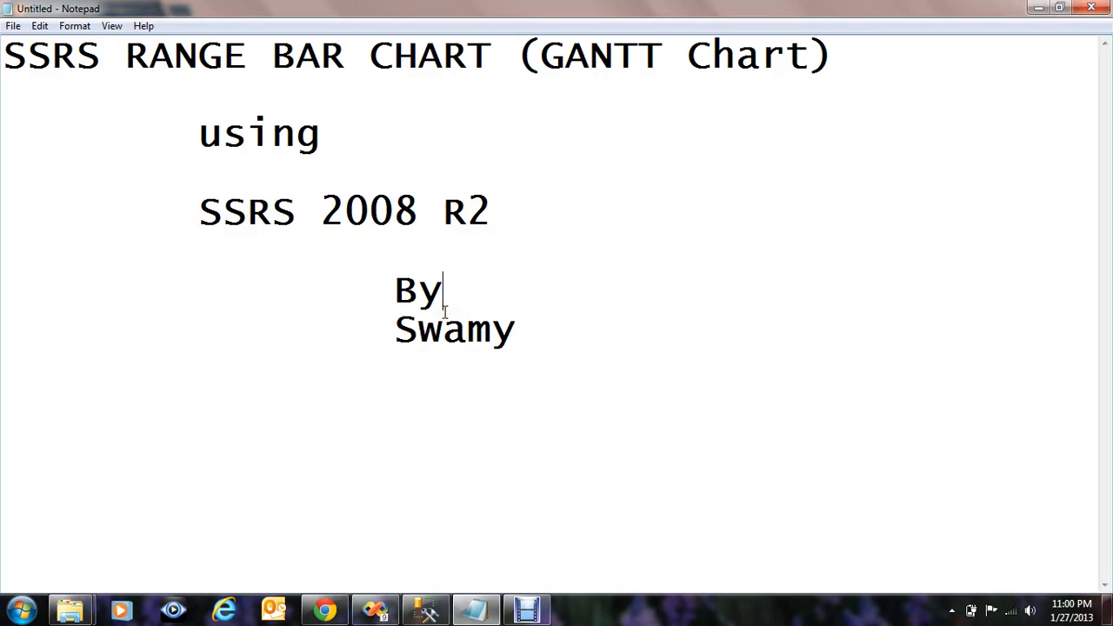